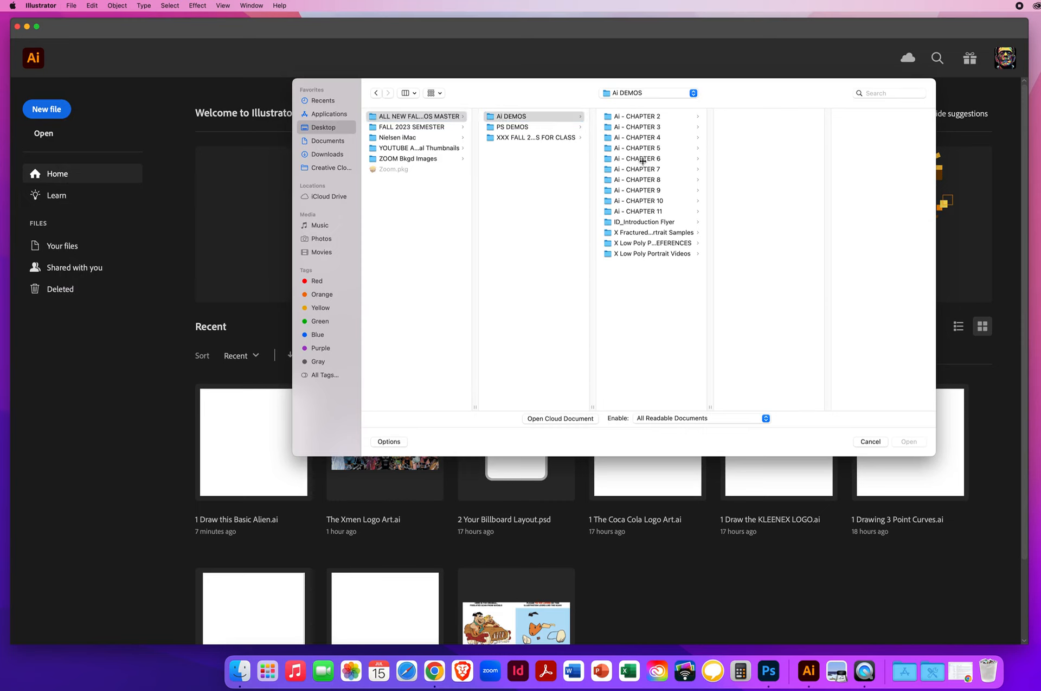
Step: Open the file 1 Draw this Basic Alien.ai from the Ai - CHAPTER 6 > 6.1 A Basic Alien folder
{"action": "left_click", "coordinate": [640, 158]}
{"action": "left_click", "coordinate": [751, 116]}
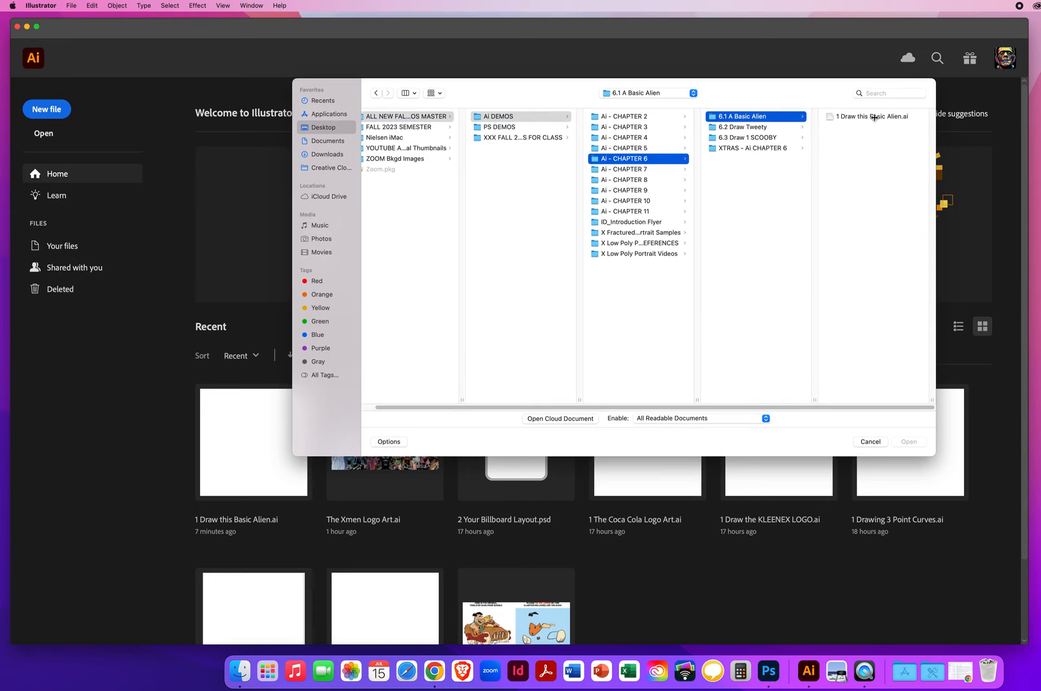
{"action": "left_click", "coordinate": [837, 117]}
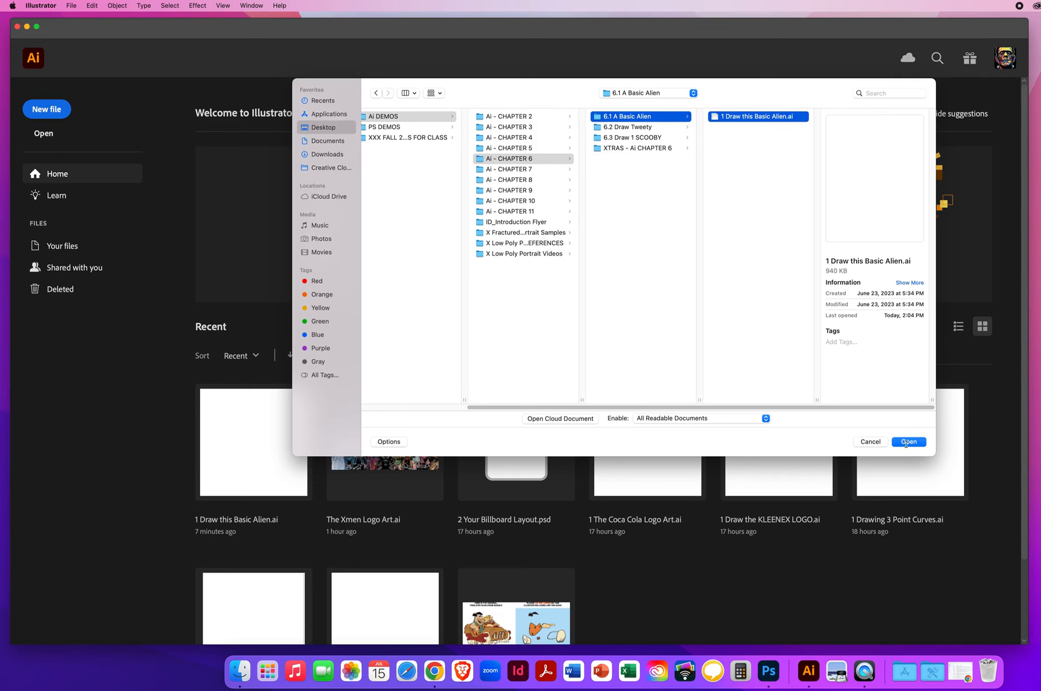
{"action": "left_click", "coordinate": [908, 442]}
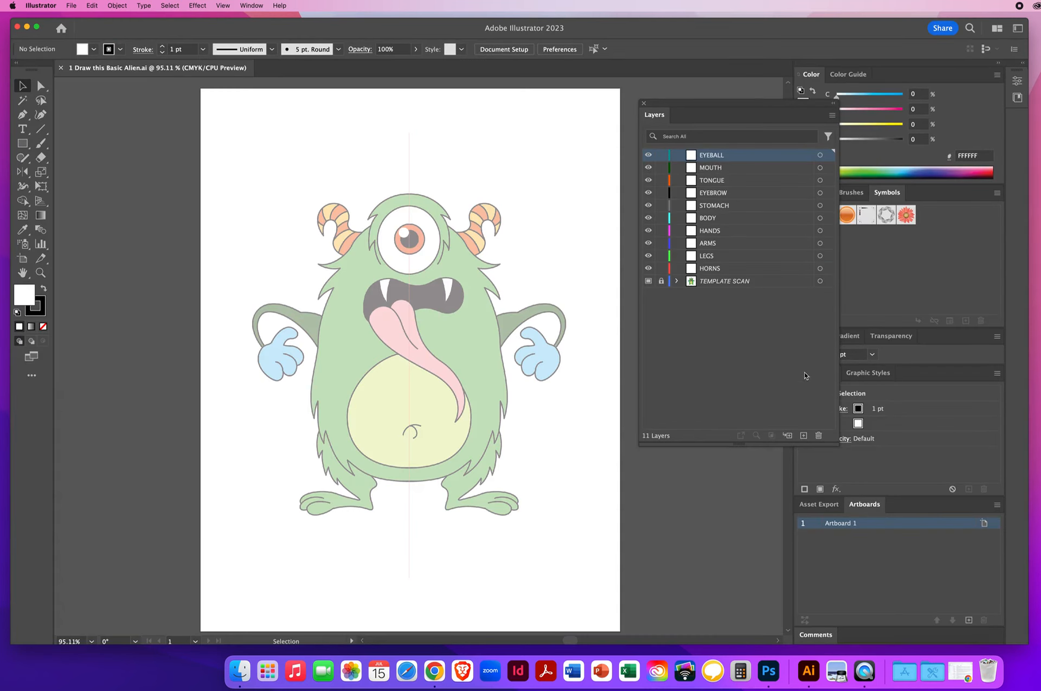
Step: Set the fill to none and draw an ellipse with the Ellipse tool over the eyeball outline, about 1.27 × 1.38 in
{"action": "left_click_drag", "start_coordinate": [693, 104], "coordinate": [624, 101]}
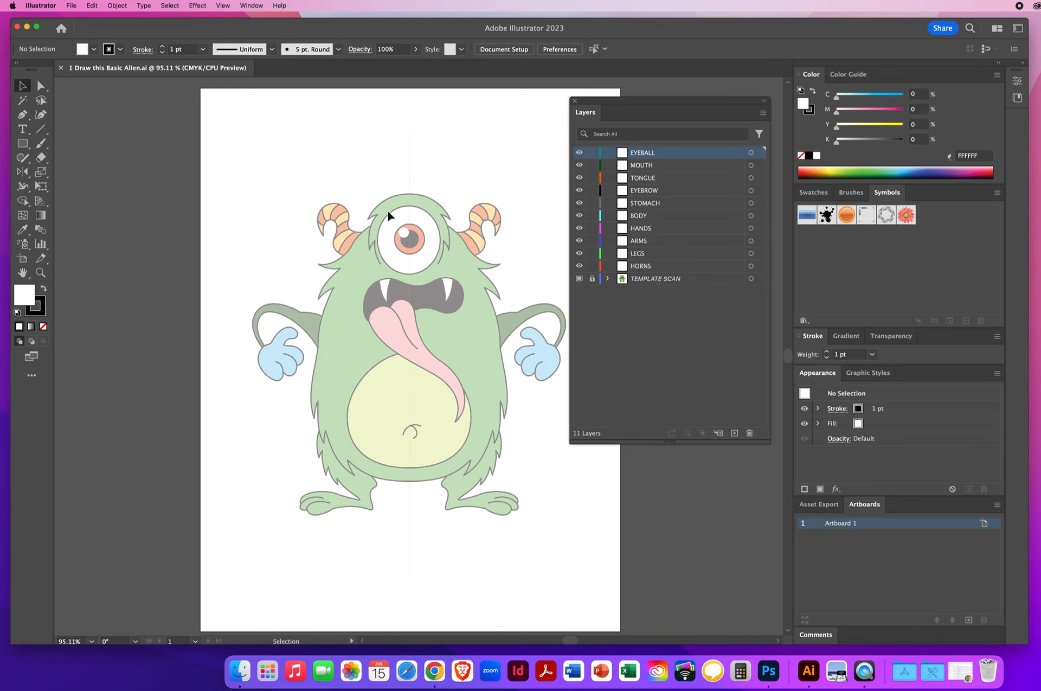
{"action": "left_click", "coordinate": [41, 273]}
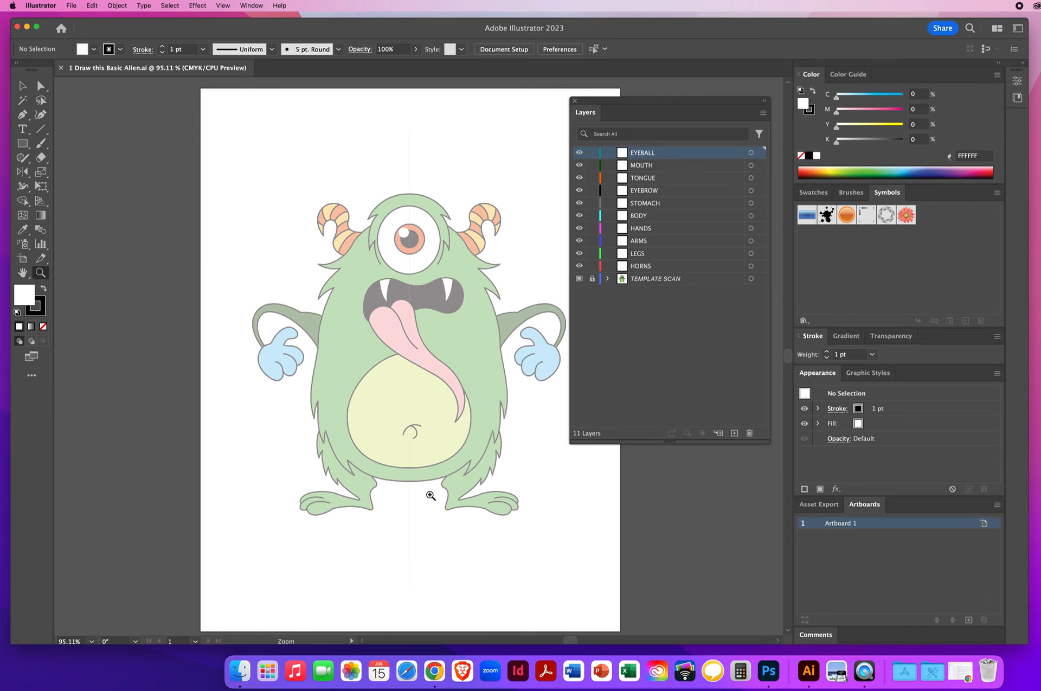
{"action": "left_click", "coordinate": [422, 294]}
{"action": "left_click", "coordinate": [414, 298]}
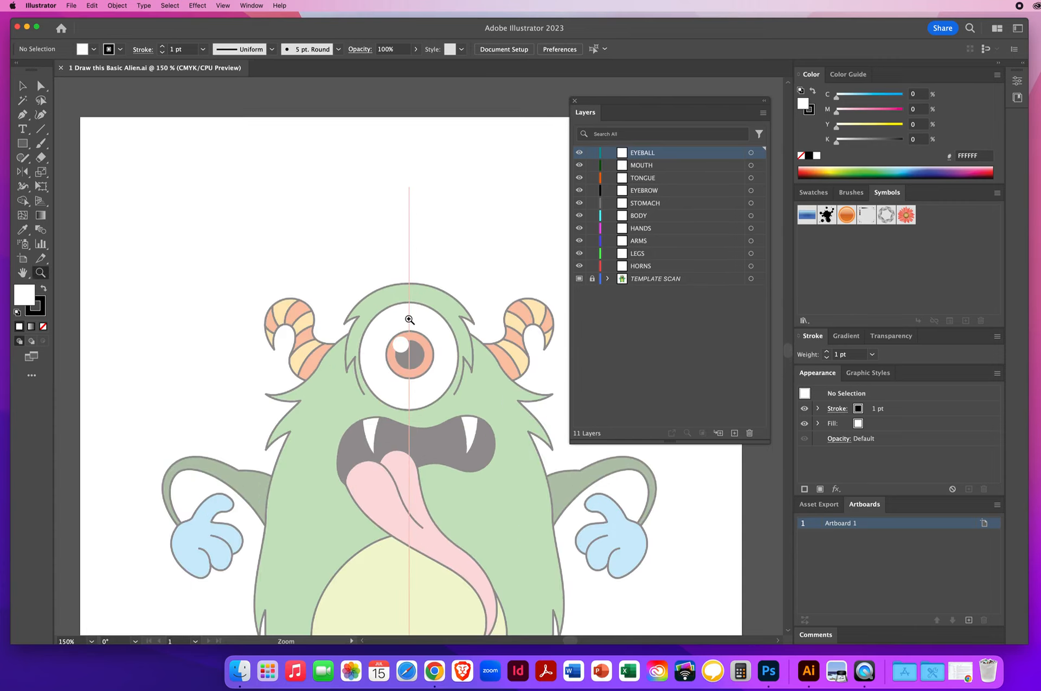
{"action": "left_click", "coordinate": [409, 319]}
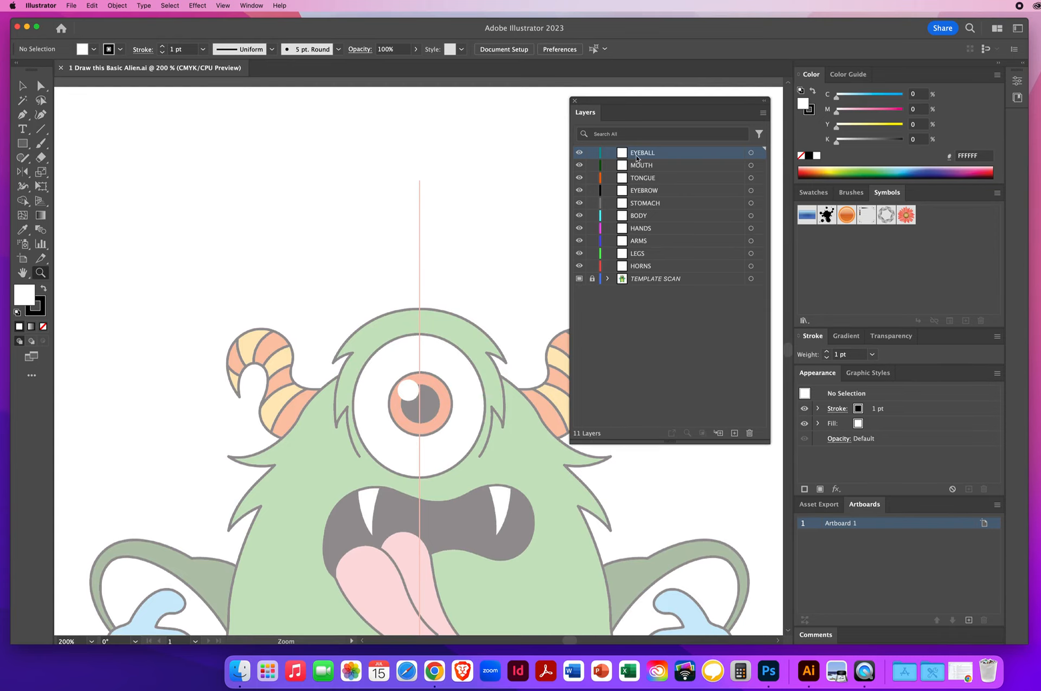
{"action": "key", "text": "space"}
{"action": "left_click_drag", "start_coordinate": [397, 339], "coordinate": [319, 286]}
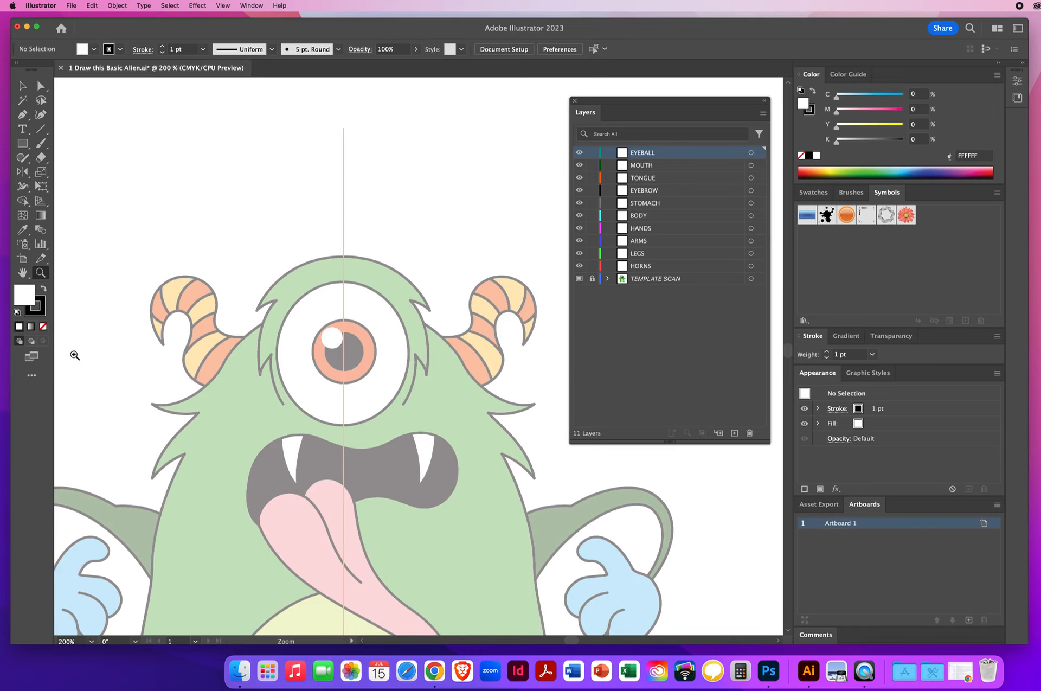
{"action": "key", "text": "slash"}
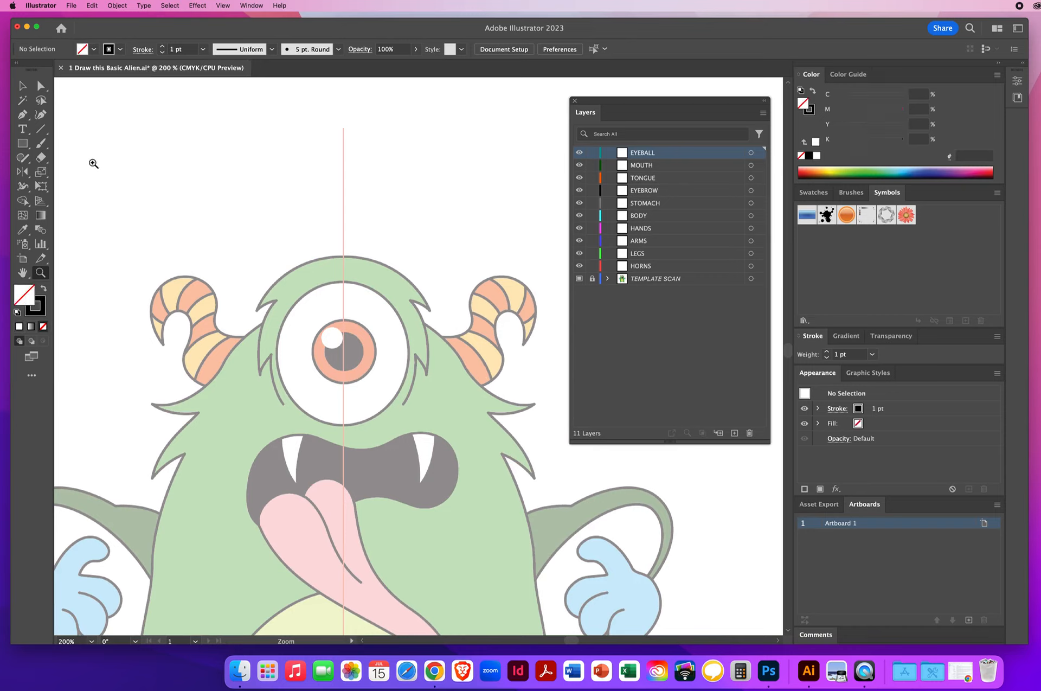
{"action": "left_click", "coordinate": [25, 142]}
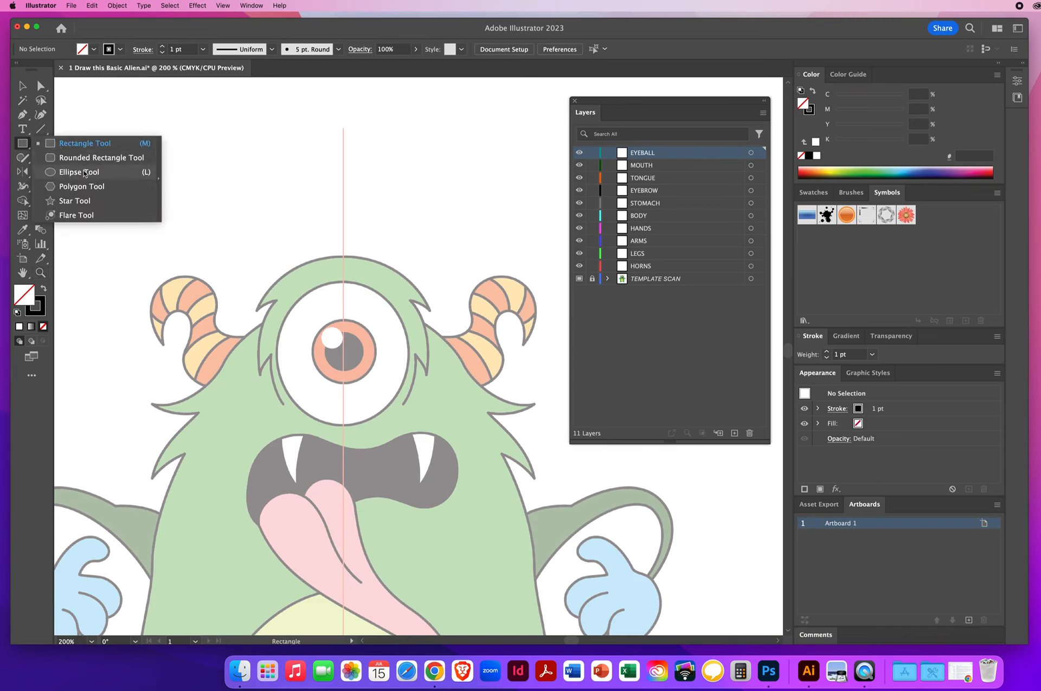
{"action": "left_click", "coordinate": [80, 172]}
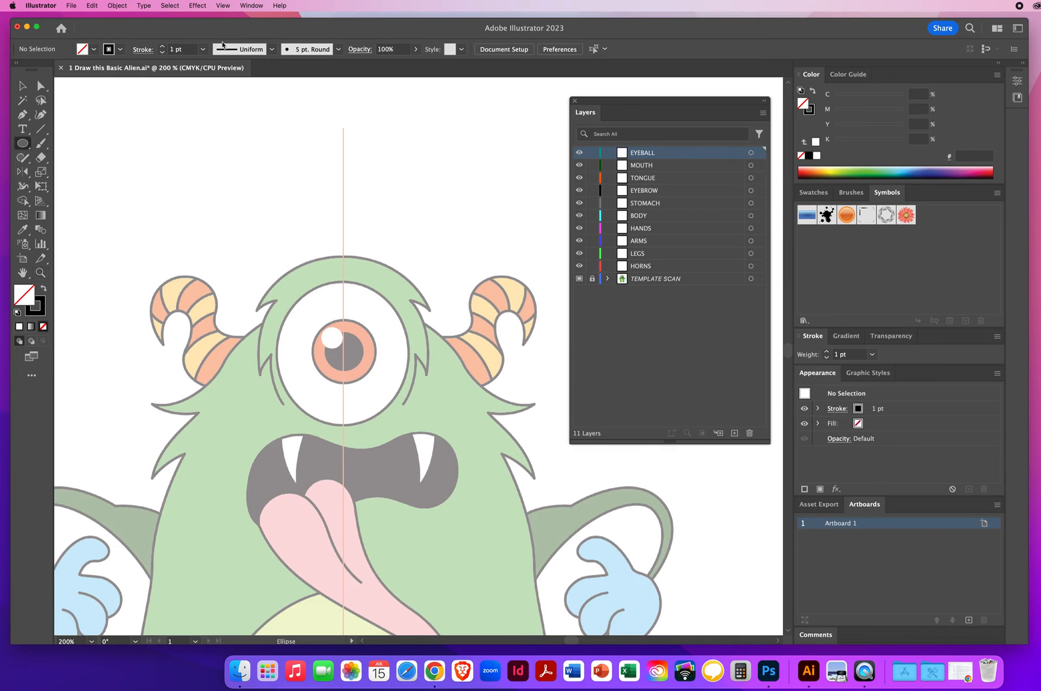
{"action": "left_click", "coordinate": [222, 6]}
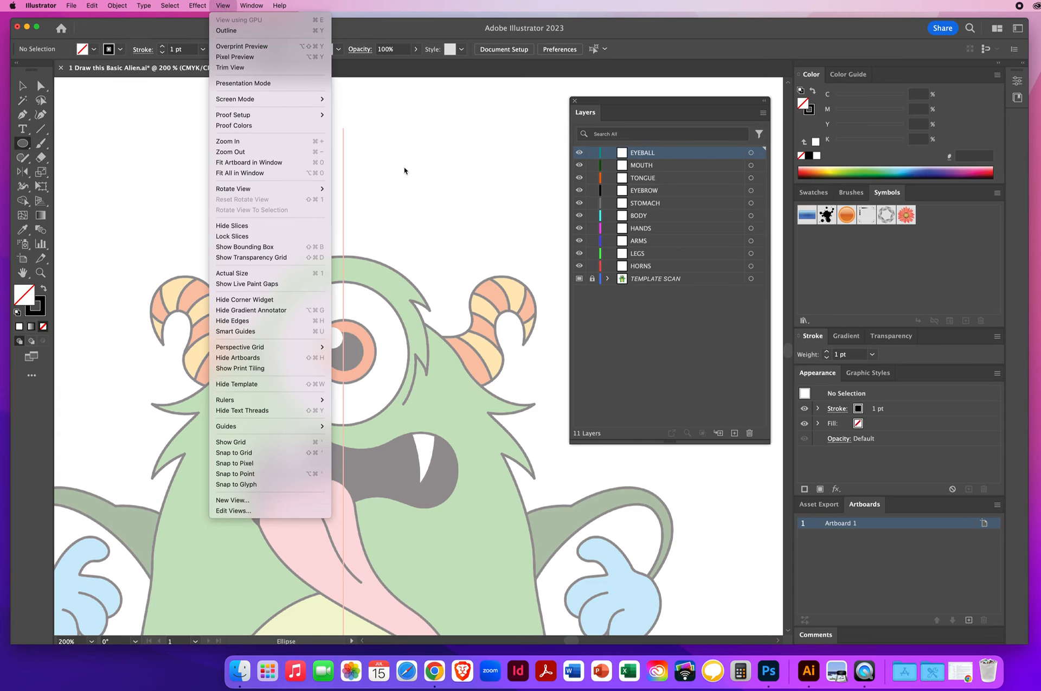
{"action": "left_click", "coordinate": [389, 23]}
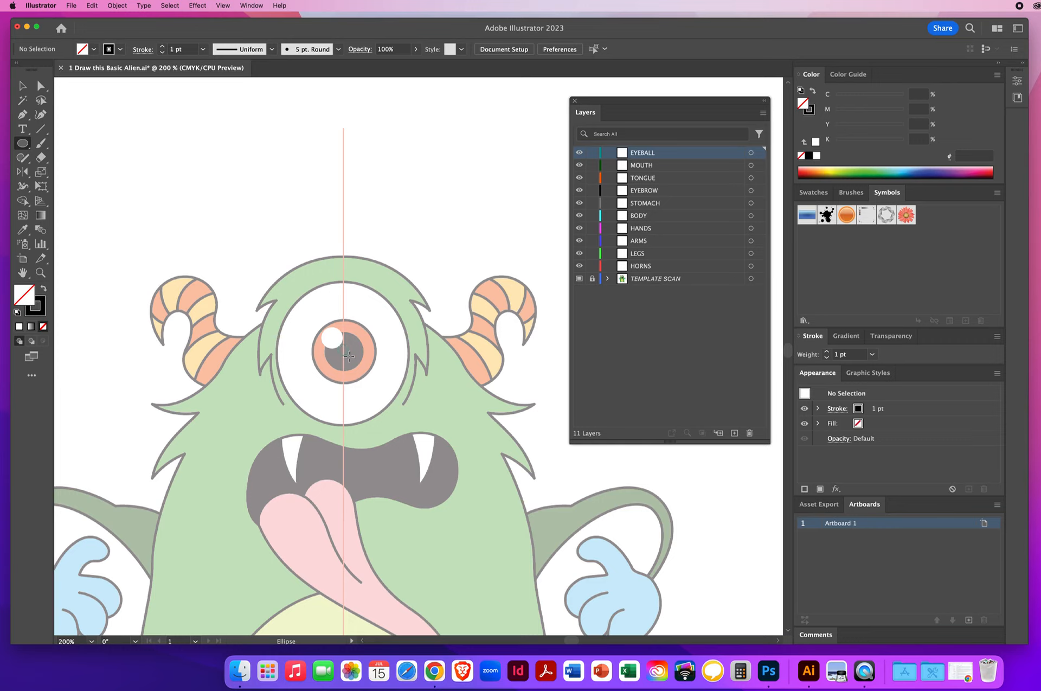
{"action": "left_click_drag", "start_coordinate": [343, 350], "coordinate": [404, 418]}
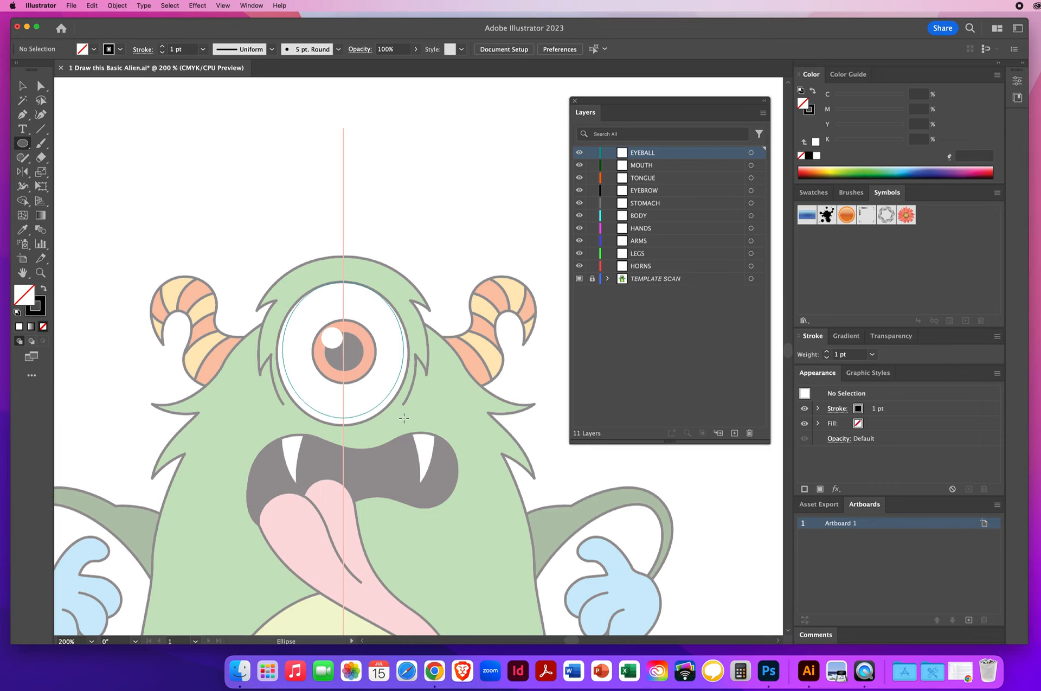
{"action": "mouse_move", "coordinate": [404, 417]}
{"action": "left_mouse_down"}
{"action": "mouse_move", "coordinate": [400, 404]}
{"action": "mouse_move", "coordinate": [401, 415]}
{"action": "left_mouse_up"}
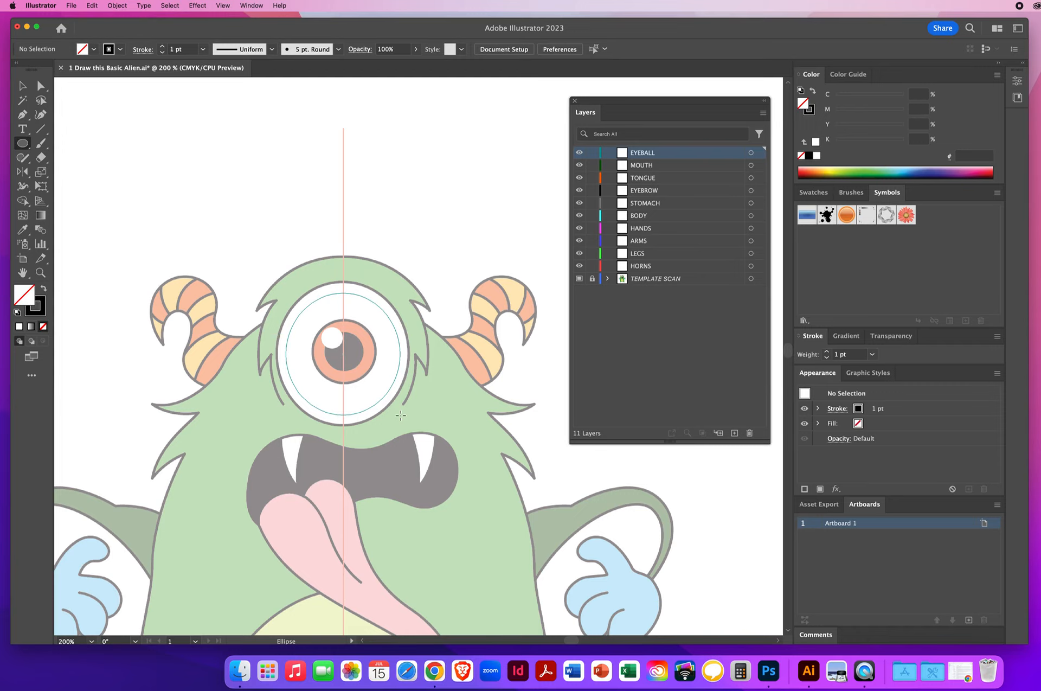
{"action": "left_click_drag", "start_coordinate": [401, 416], "coordinate": [409, 425]}
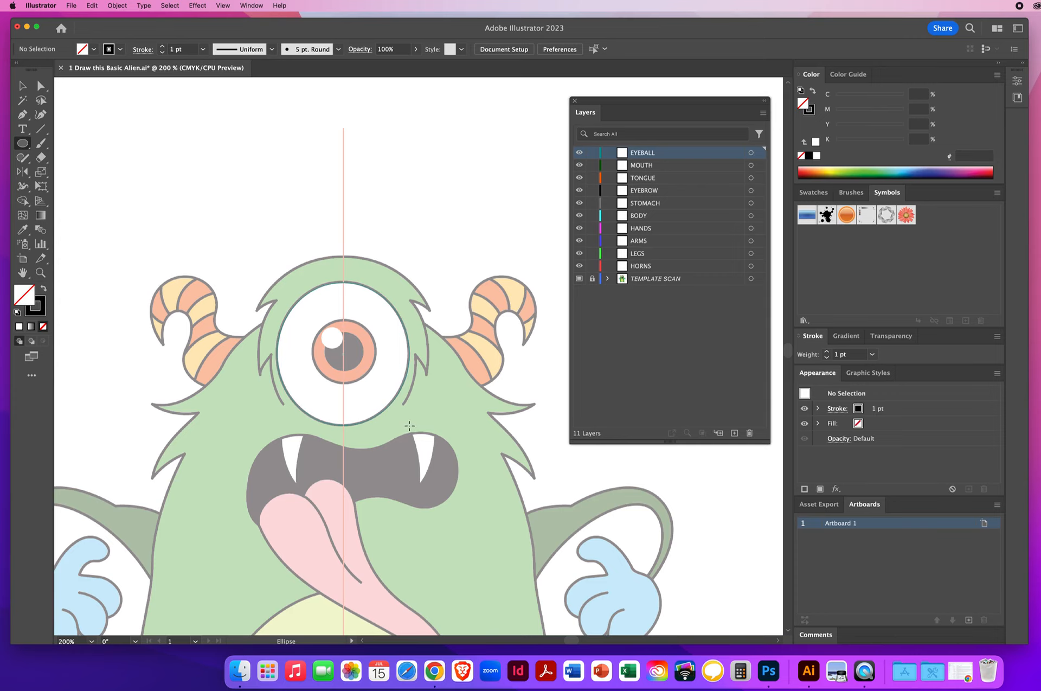
{"action": "left_click_drag", "start_coordinate": [409, 426], "coordinate": [409, 426]}
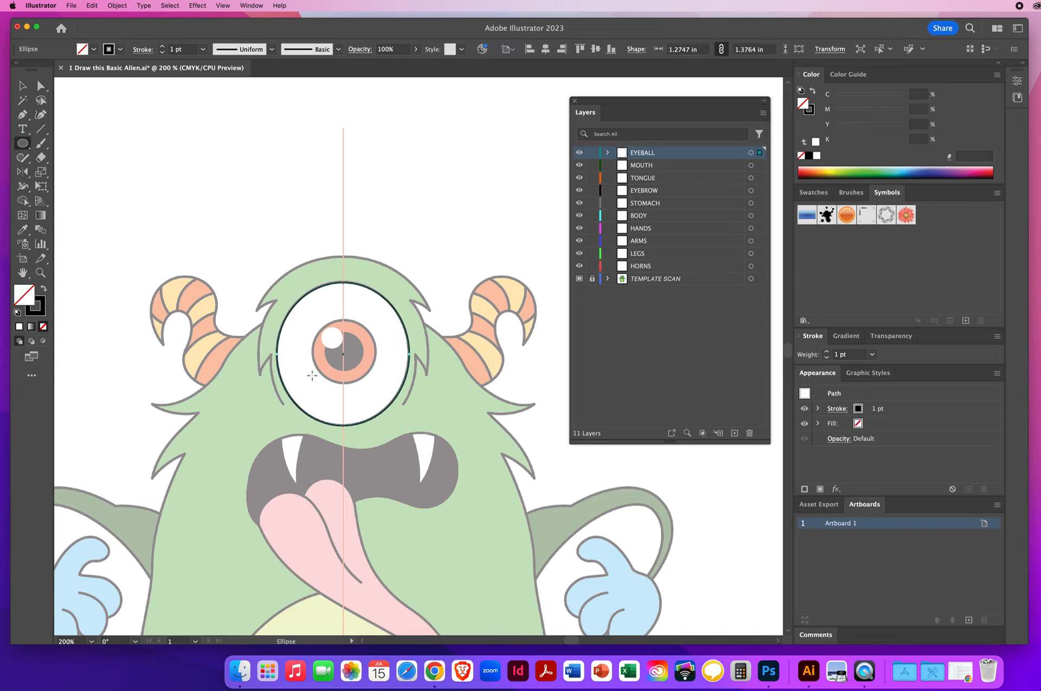
Step: Set the eyeball ellipse's stroke weight to 2 pt
{"action": "left_click", "coordinate": [187, 49]}
{"action": "left_click", "coordinate": [161, 47]}
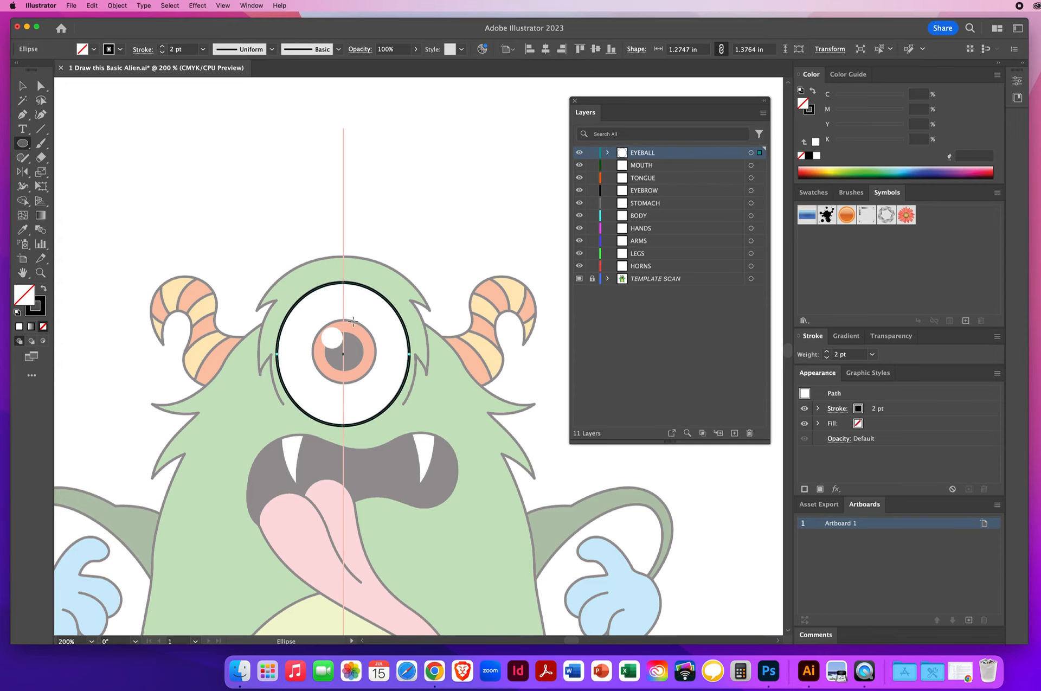
{"action": "left_click", "coordinate": [22, 86]}
{"action": "key", "text": "z"}
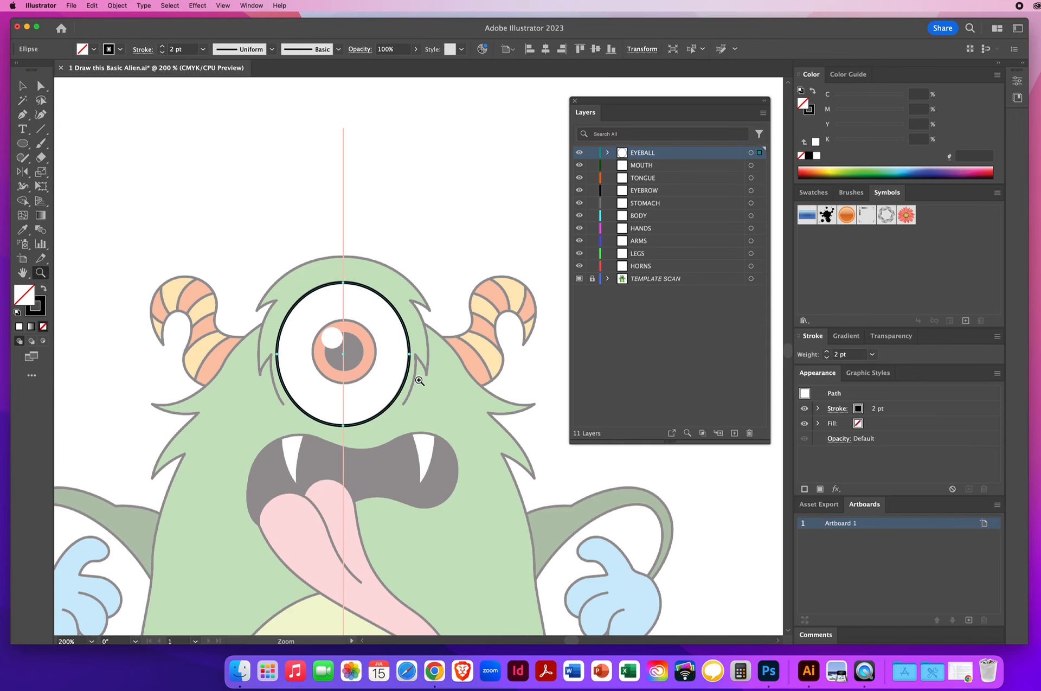
Step: Give the eyeball ellipse's stroke round caps and round corners
{"action": "left_click", "coordinate": [413, 378]}
{"action": "left_click", "coordinate": [432, 374]}
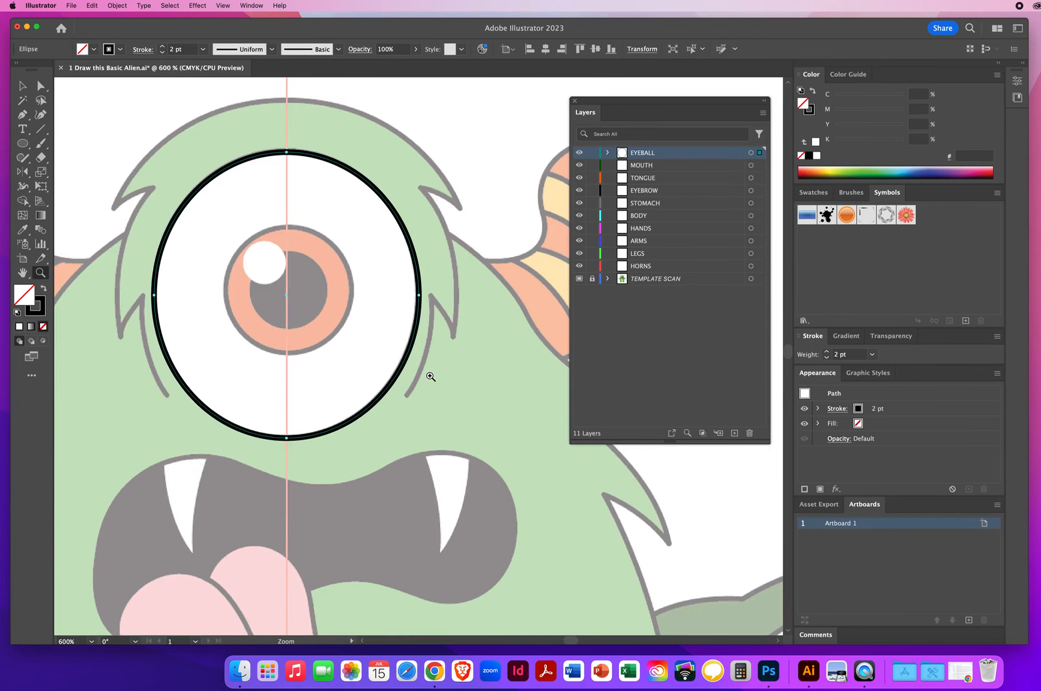
{"action": "left_click", "coordinate": [437, 379]}
{"action": "key", "text": "space"}
{"action": "left_click_drag", "start_coordinate": [436, 379], "coordinate": [287, 361]}
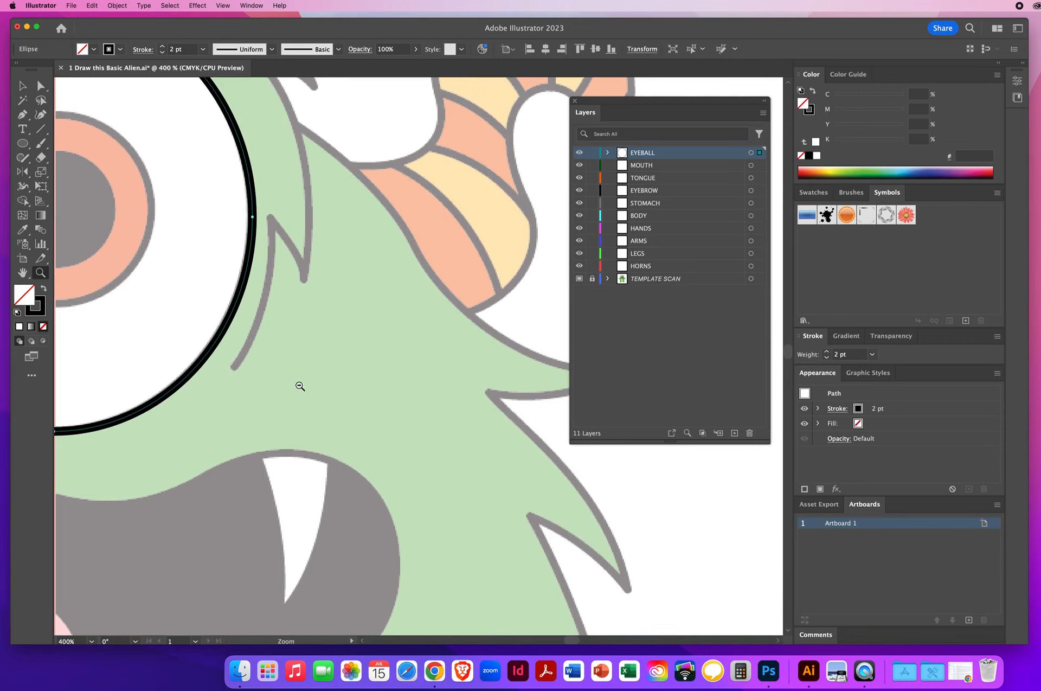
{"action": "left_click", "coordinate": [298, 385], "text": "alt"}
{"action": "left_click", "coordinate": [298, 386], "text": "alt"}
{"action": "left_click", "coordinate": [360, 385], "text": "alt"}
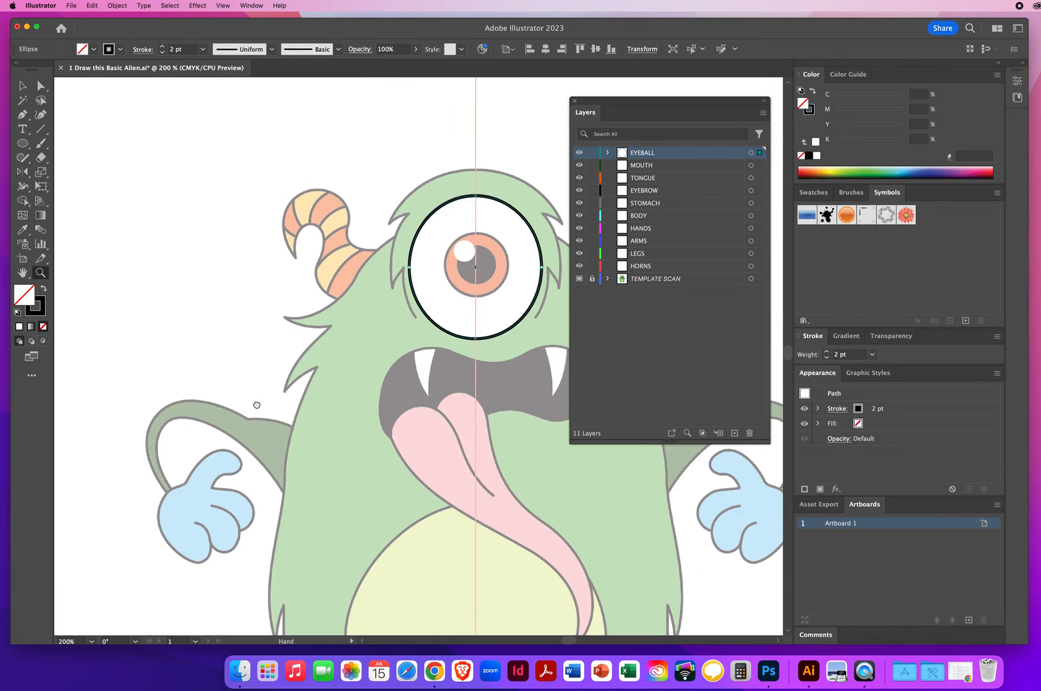
{"action": "left_click", "coordinate": [256, 400]}
{"action": "key", "text": "v"}
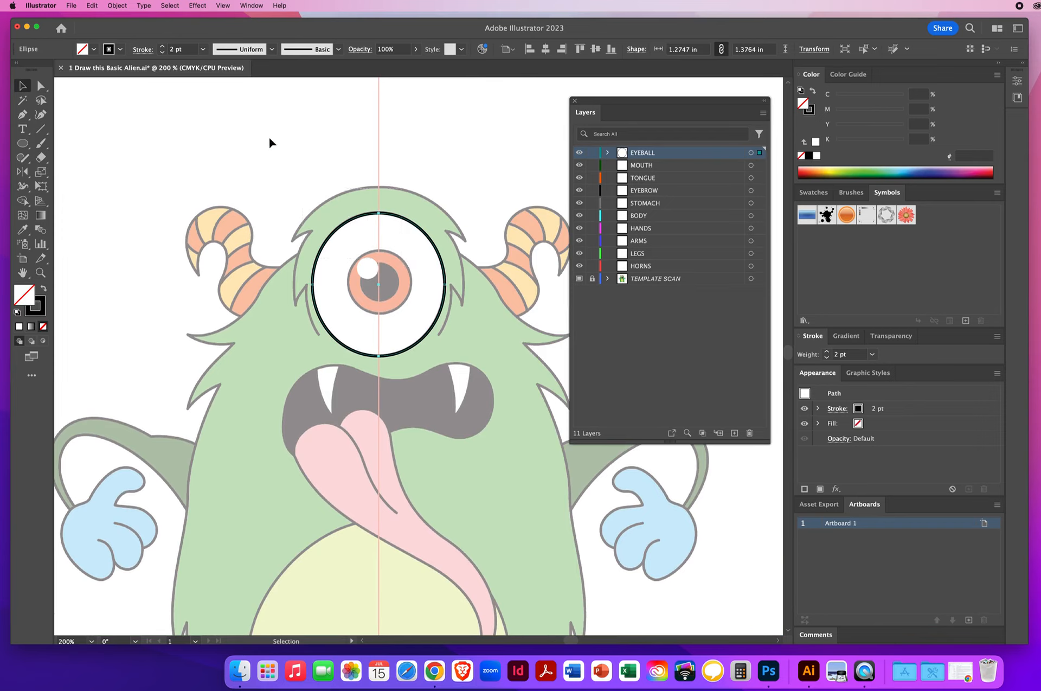
{"action": "left_click", "coordinate": [142, 50]}
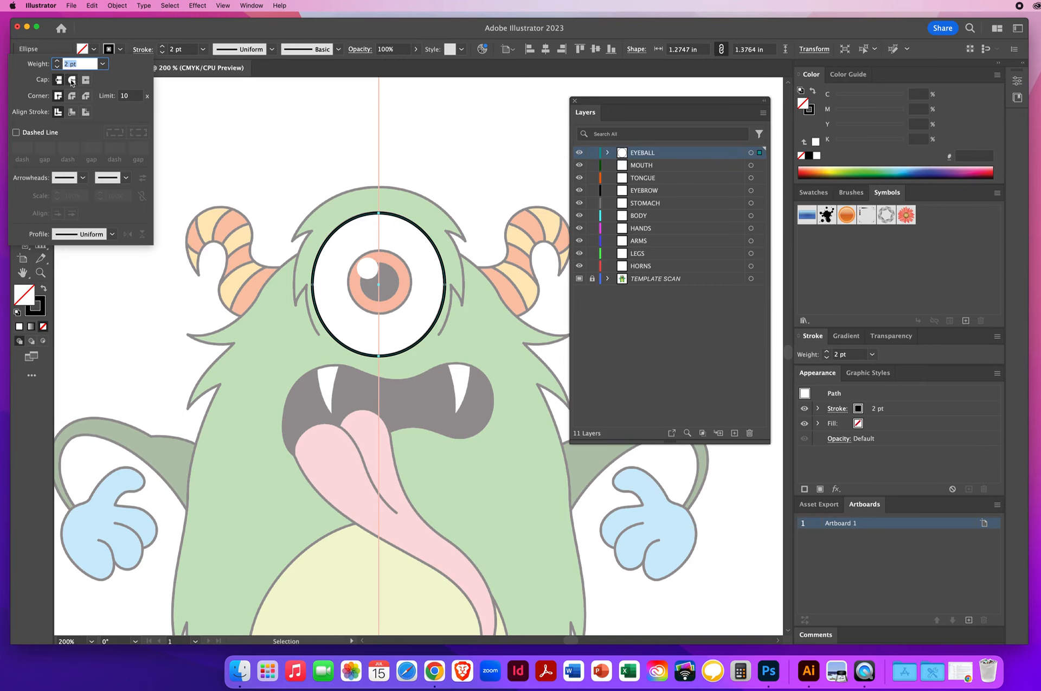
{"action": "left_click", "coordinate": [71, 80]}
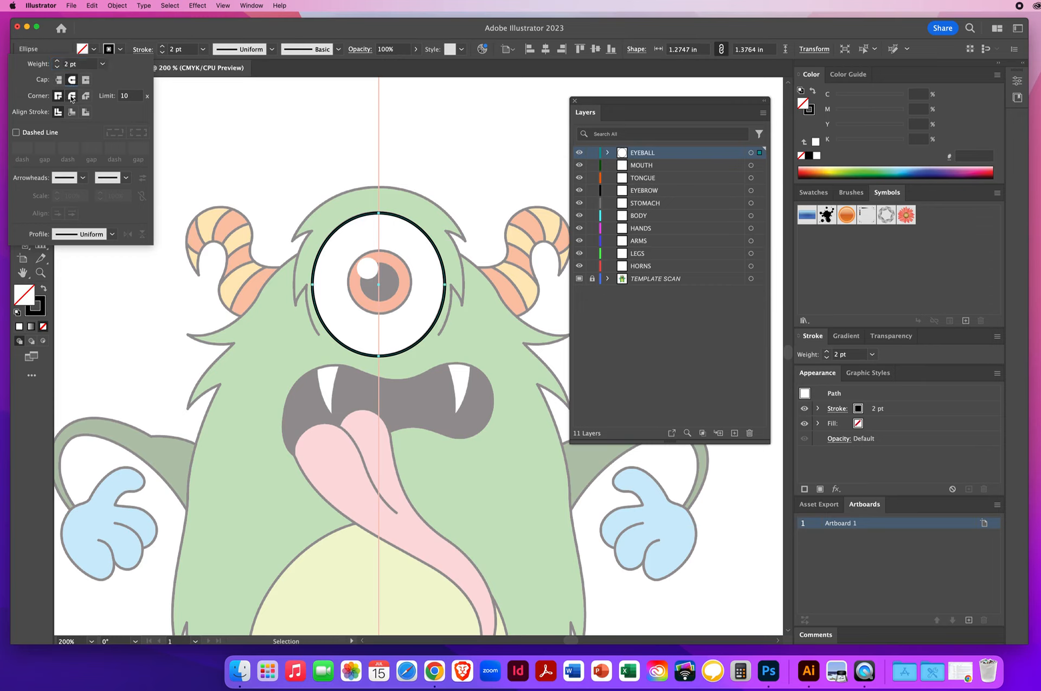
{"action": "left_click", "coordinate": [71, 95]}
{"action": "left_click", "coordinate": [141, 33]}
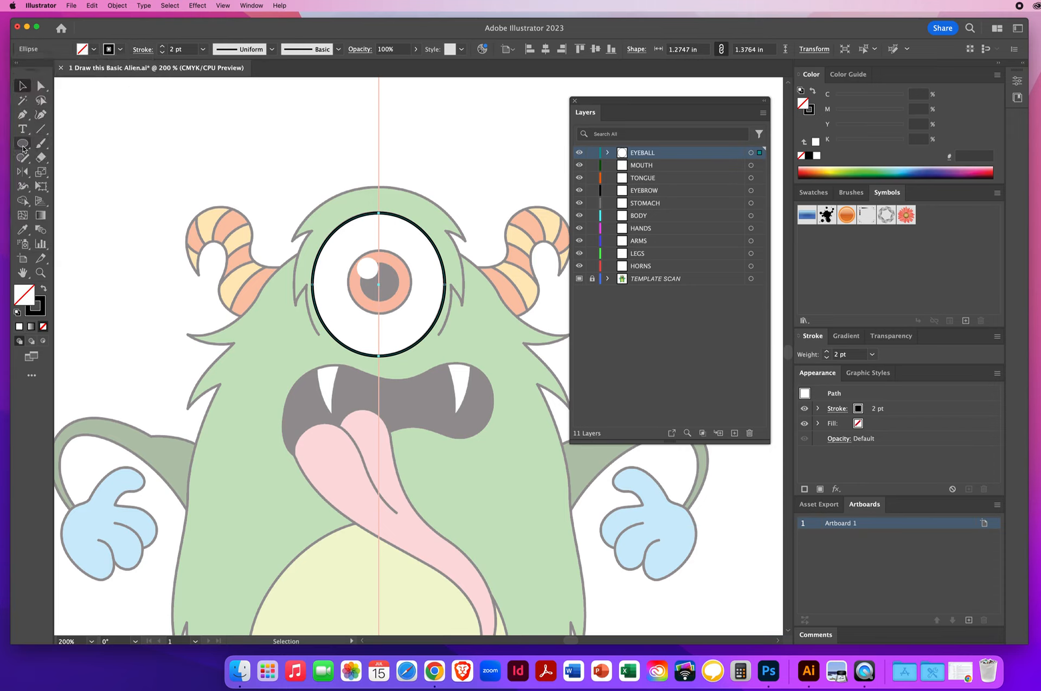
Step: Draw circles over the iris, about 0.62 × 0.61 in, and the pupil, about 0.37 in
{"action": "left_click", "coordinate": [23, 144]}
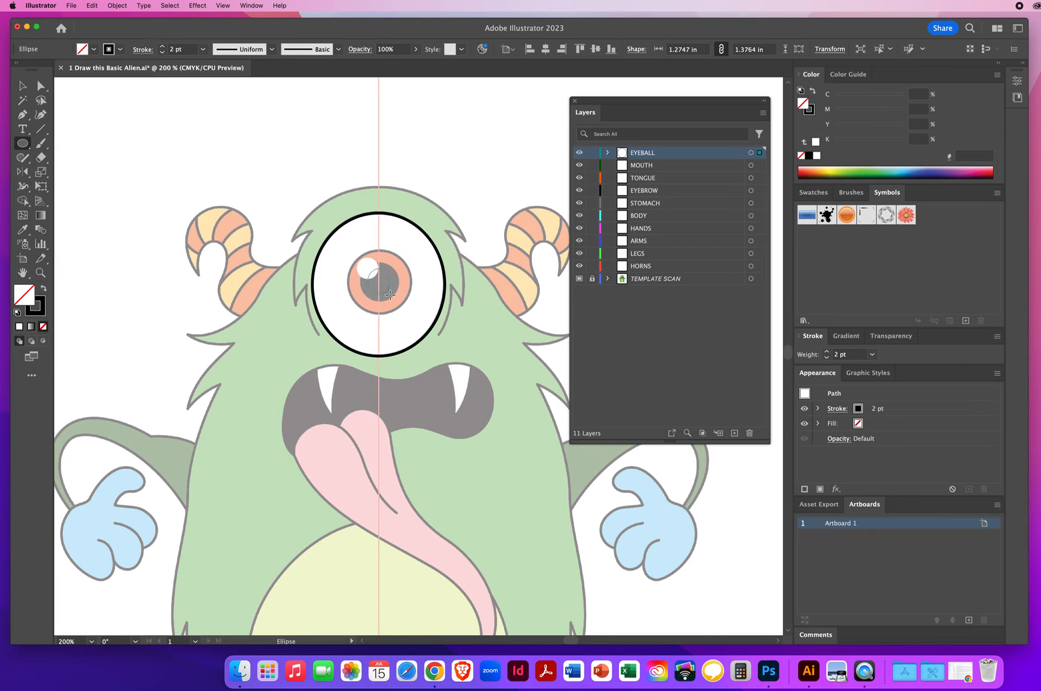
{"action": "left_click_drag", "start_coordinate": [392, 297], "coordinate": [411, 314]}
{"action": "left_click_drag", "start_coordinate": [411, 314], "coordinate": [413, 314]}
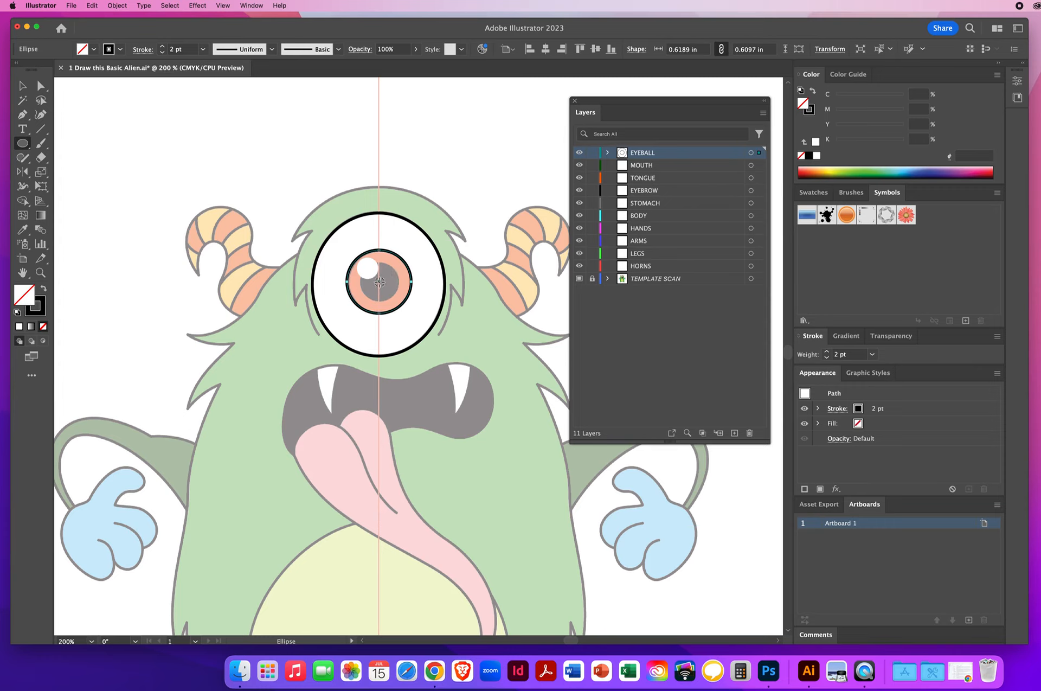
{"action": "left_click_drag", "start_coordinate": [380, 282], "coordinate": [399, 300]}
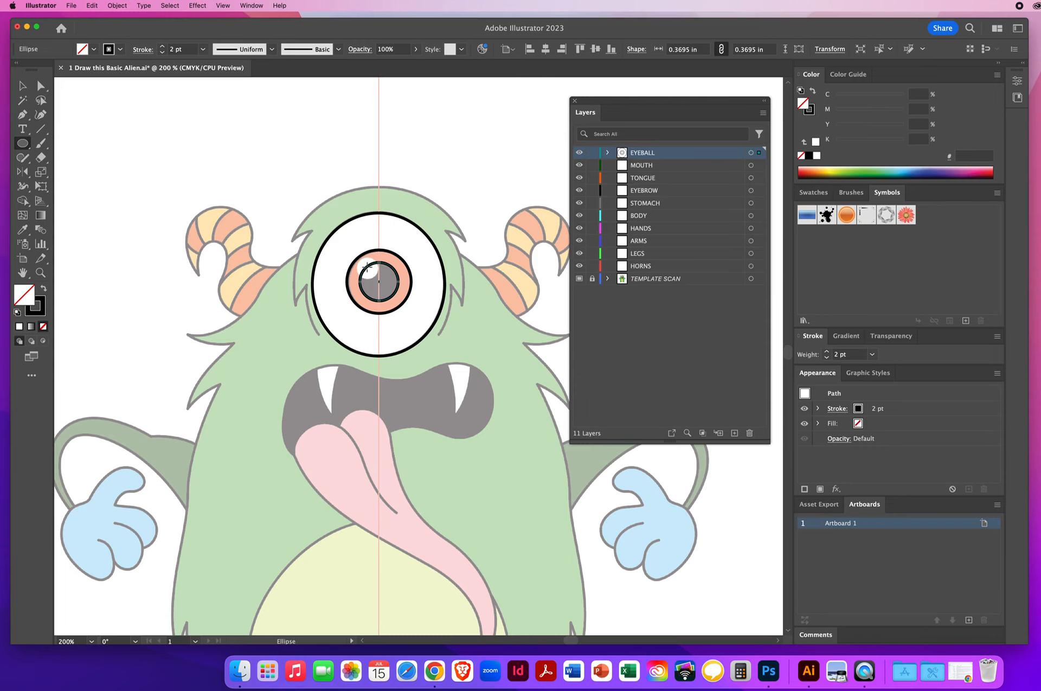
Step: Draw a highlight circle about 0.2 in and give it a white fill with no stroke using the Eyedropper
{"action": "left_click_drag", "start_coordinate": [366, 267], "coordinate": [373, 273]}
{"action": "left_click", "coordinate": [22, 87]}
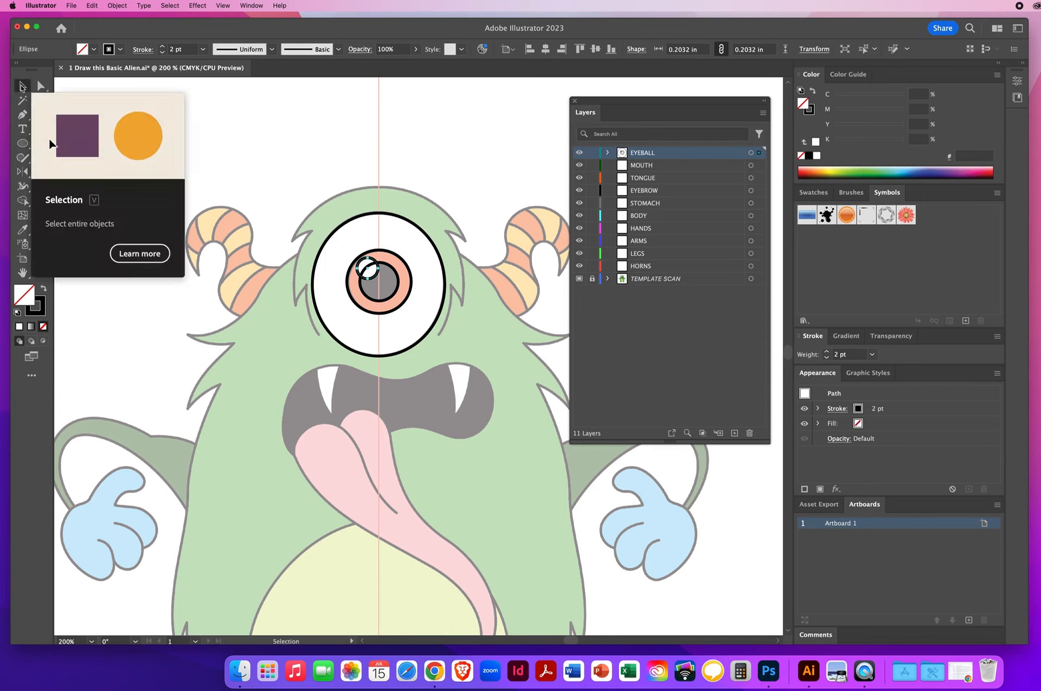
{"action": "key", "text": "i"}
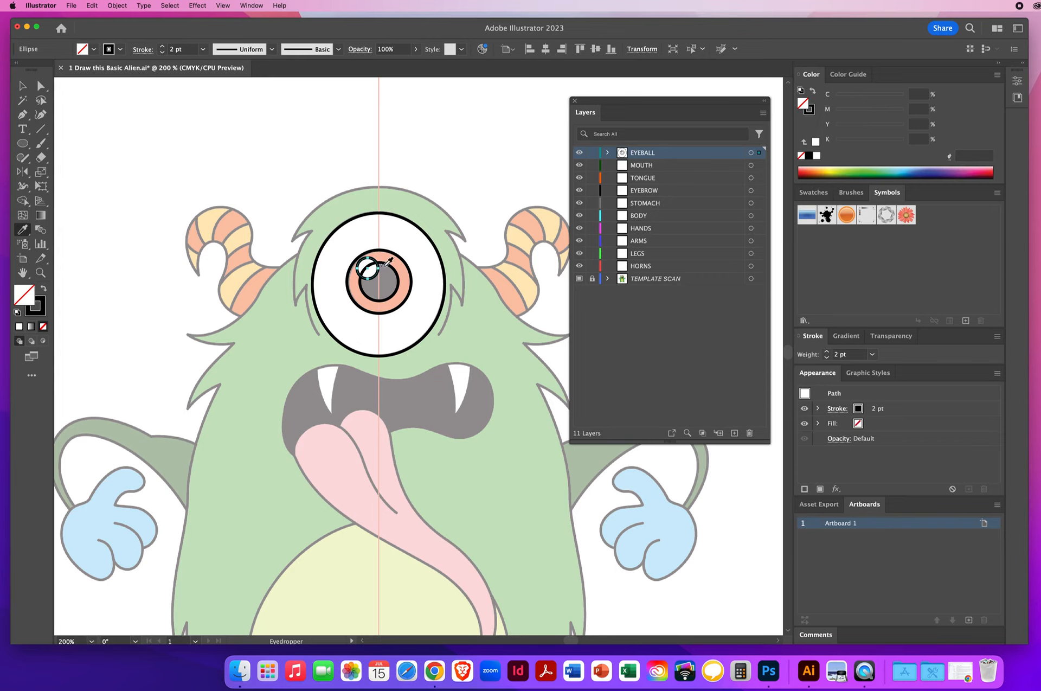
{"action": "key", "text": "v"}
{"action": "left_click", "coordinate": [212, 142], "text": "super"}
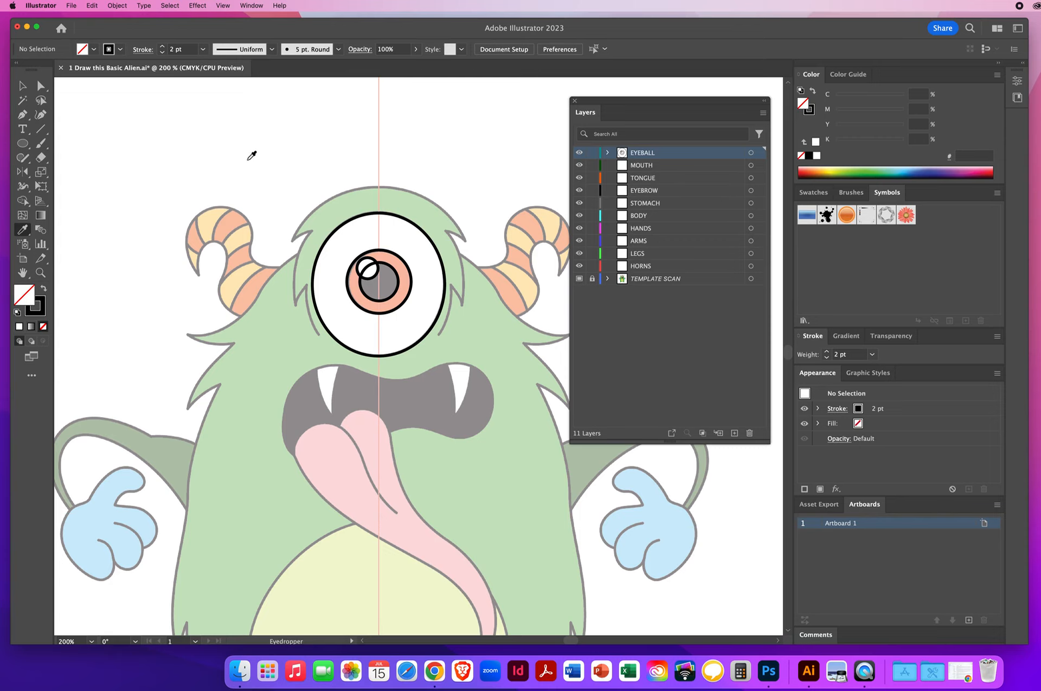
{"action": "key", "text": "super"}
{"action": "left_click", "coordinate": [375, 275], "text": "super"}
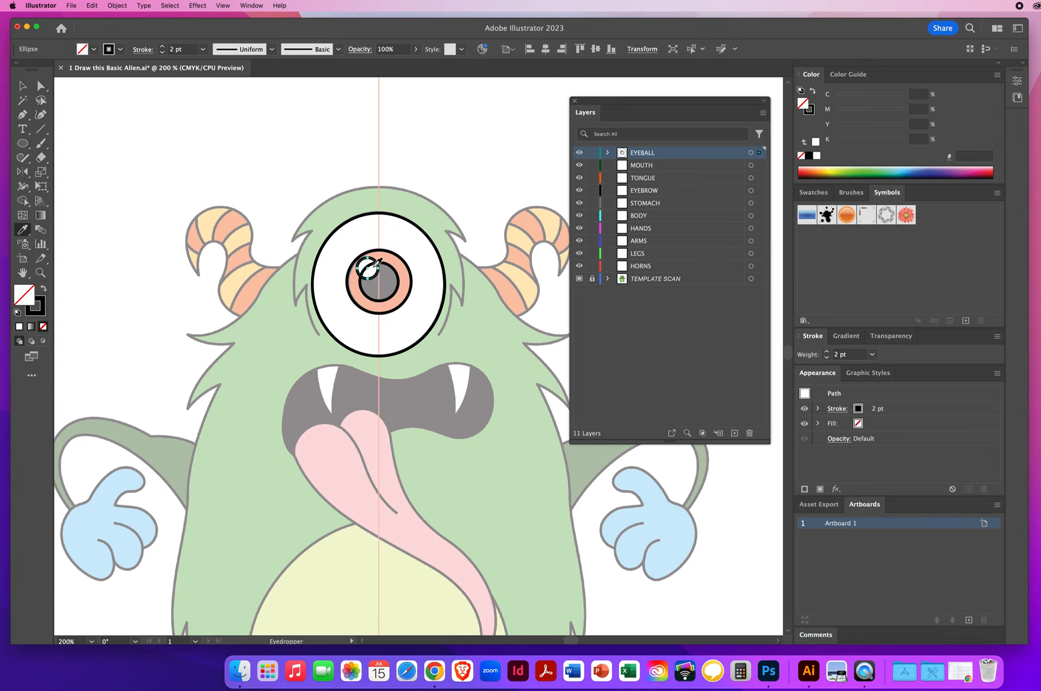
{"action": "left_click", "coordinate": [375, 266]}
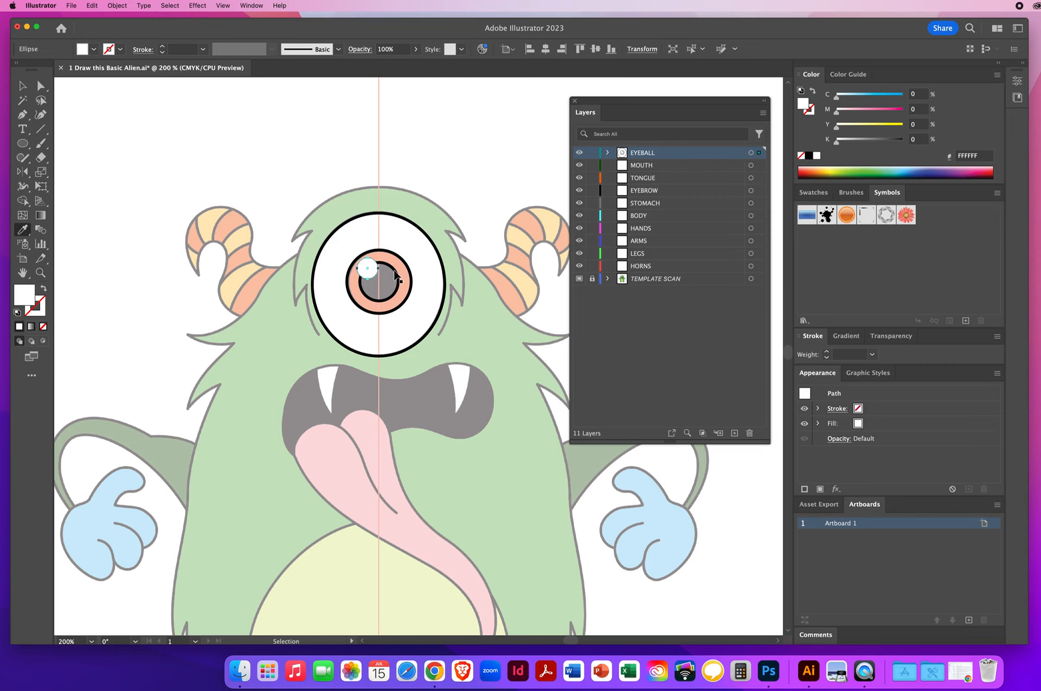
Step: Swap the pupil circle's fill and stroke to make it solid black
{"action": "left_click", "coordinate": [396, 276], "text": "super"}
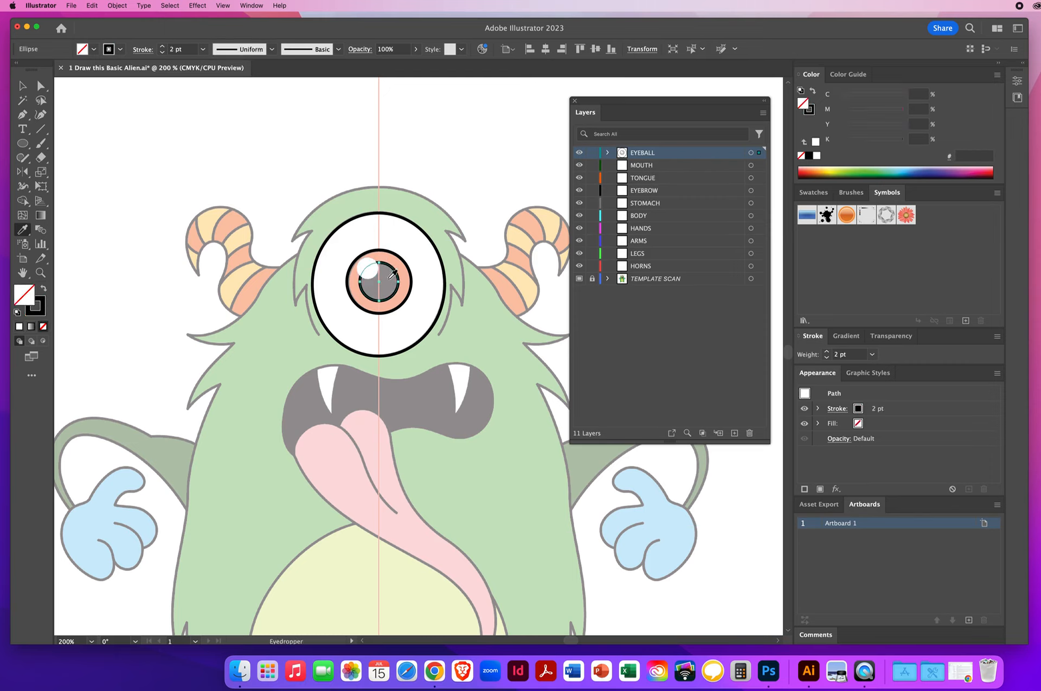
{"action": "key", "text": "shift+x"}
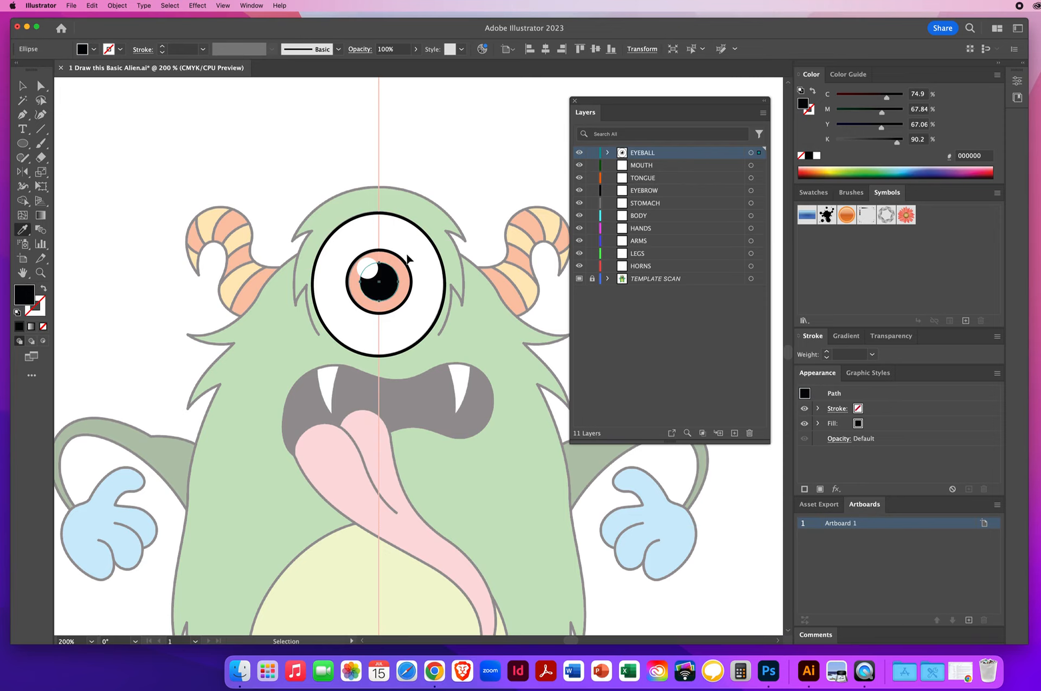
Step: Fill the iris circle with the template's red using the Eyedropper
{"action": "left_click", "coordinate": [403, 264]}
{"action": "key", "text": "i"}
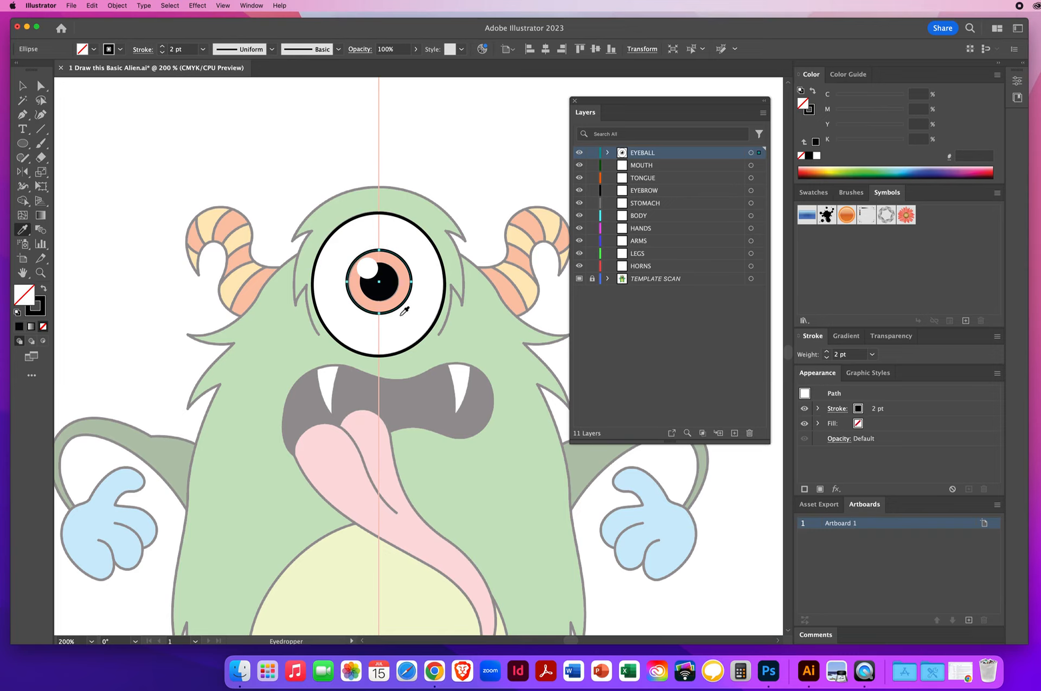
{"action": "left_click", "coordinate": [403, 276]}
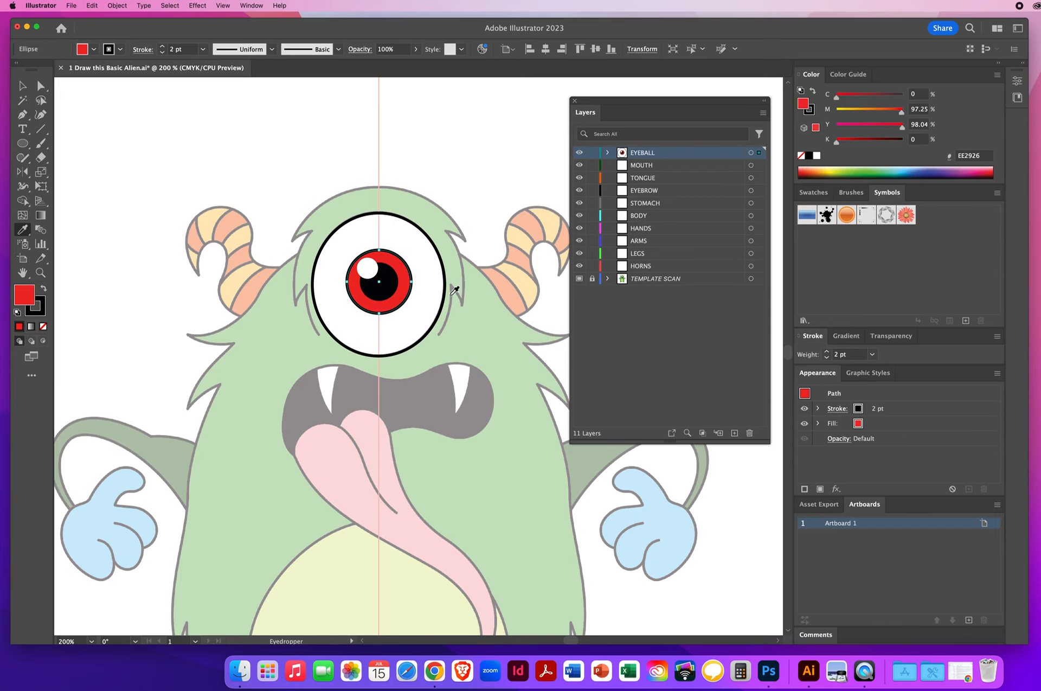
Step: Give the eyeball ellipse a white fill by sampling the template with the Eyedropper
{"action": "key", "text": "v"}
{"action": "left_click", "coordinate": [392, 217]}
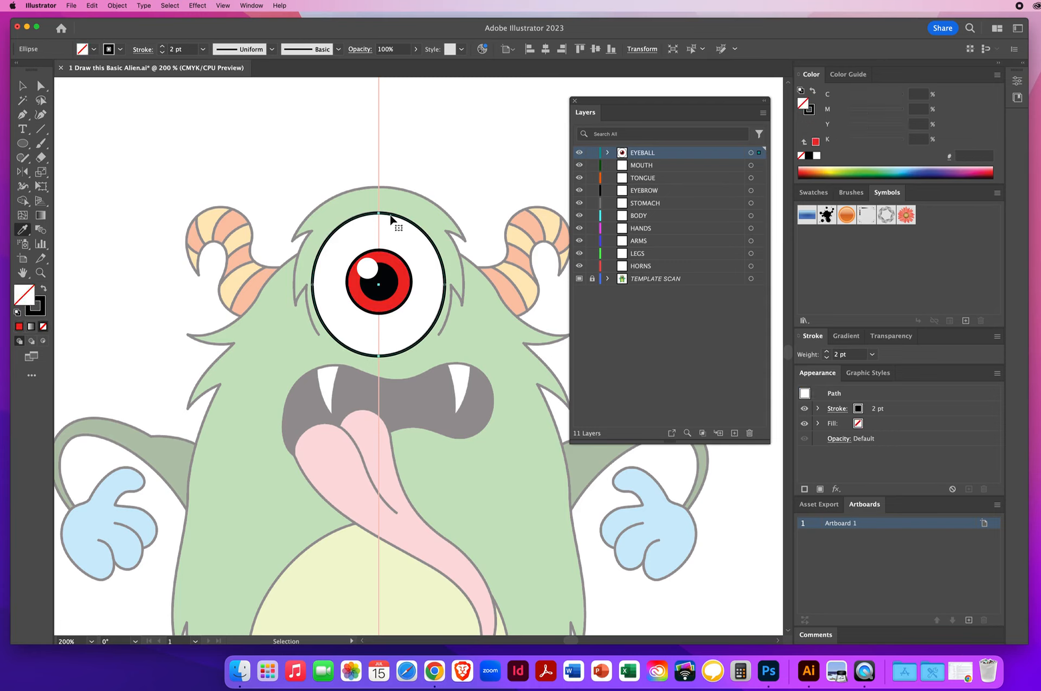
{"action": "key", "text": "i"}
{"action": "left_click", "coordinate": [408, 235]}
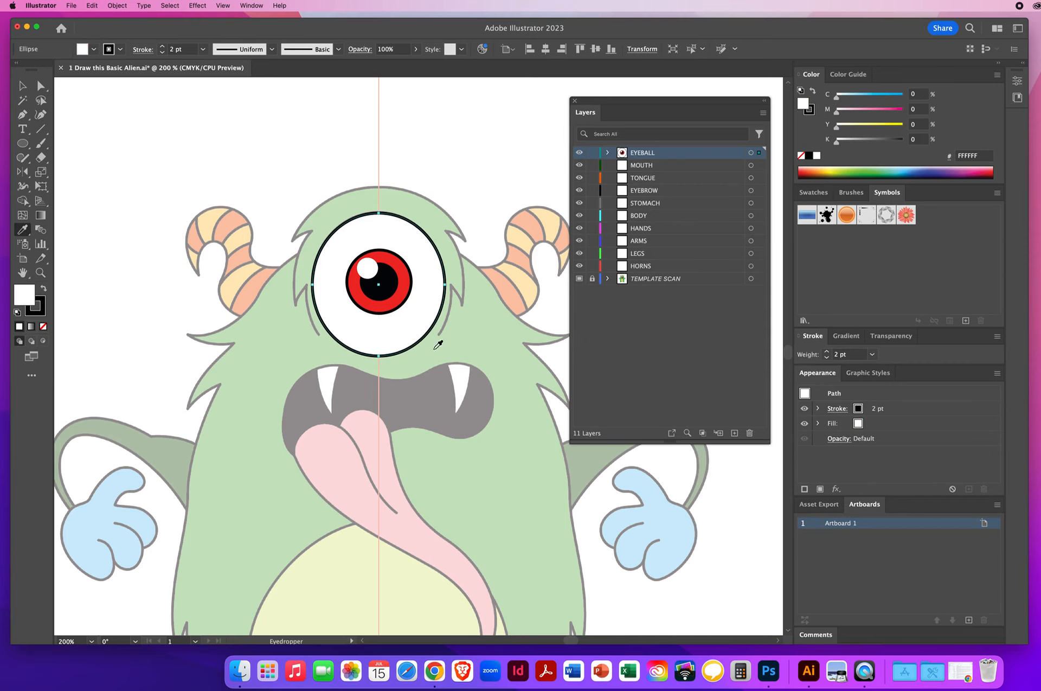
{"action": "key", "text": "v"}
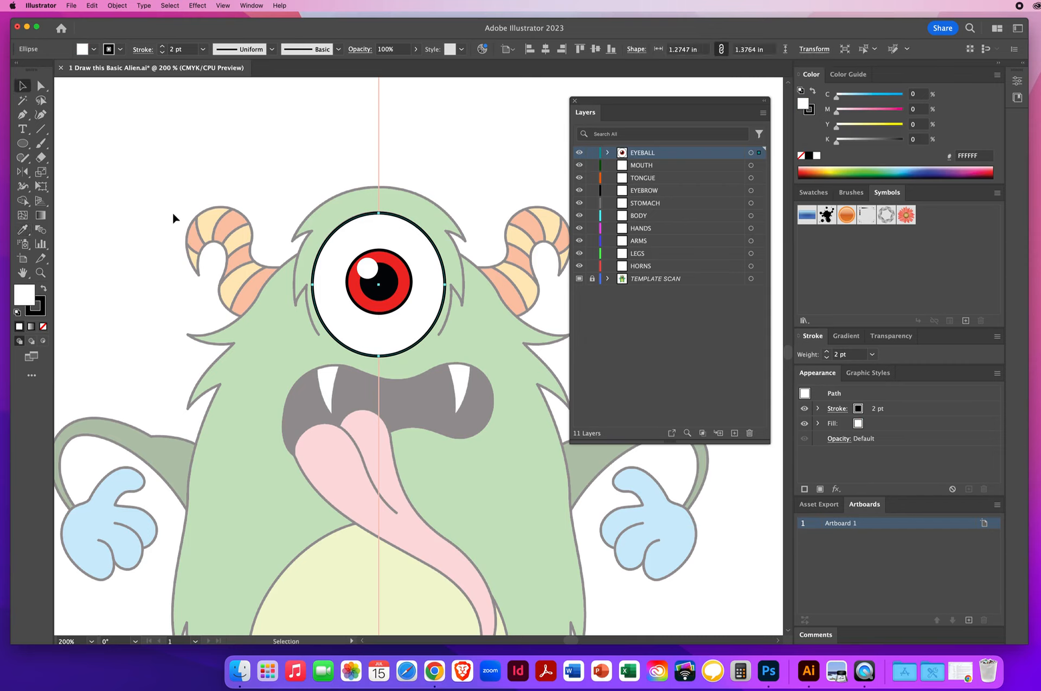
Step: Deselect everything and lock the EYEBALL layer
{"action": "left_click", "coordinate": [164, 209]}
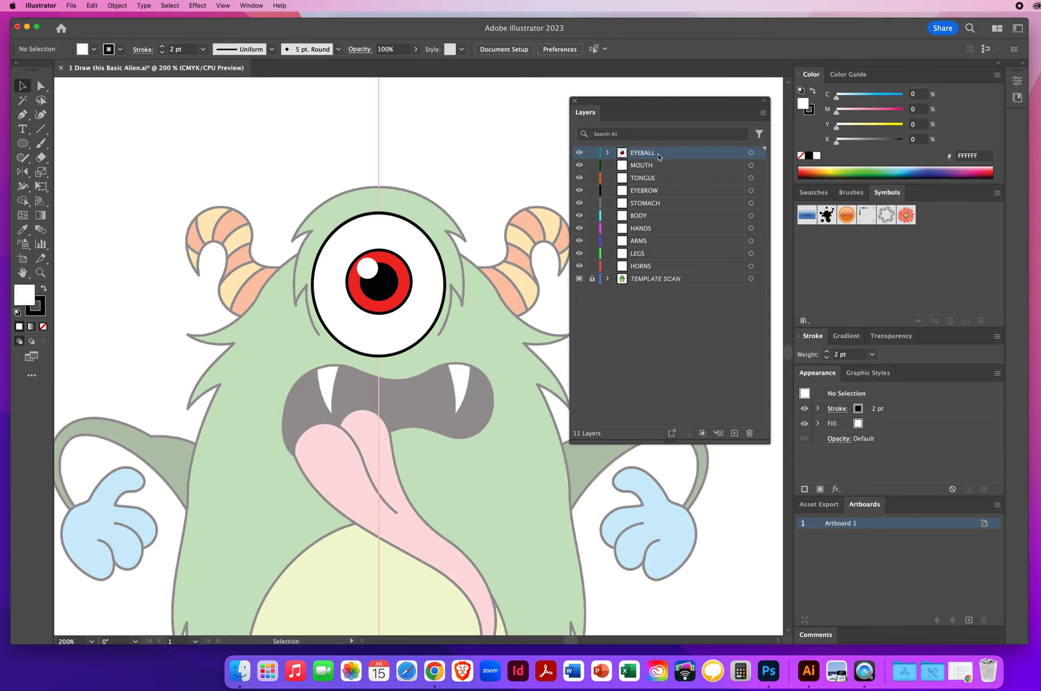
{"action": "left_click", "coordinate": [592, 154]}
Step: Save the document to the Desktop as an Illustrator 2020 file named with the author's name followed by BasicAlien
{"action": "left_click", "coordinate": [72, 6]}
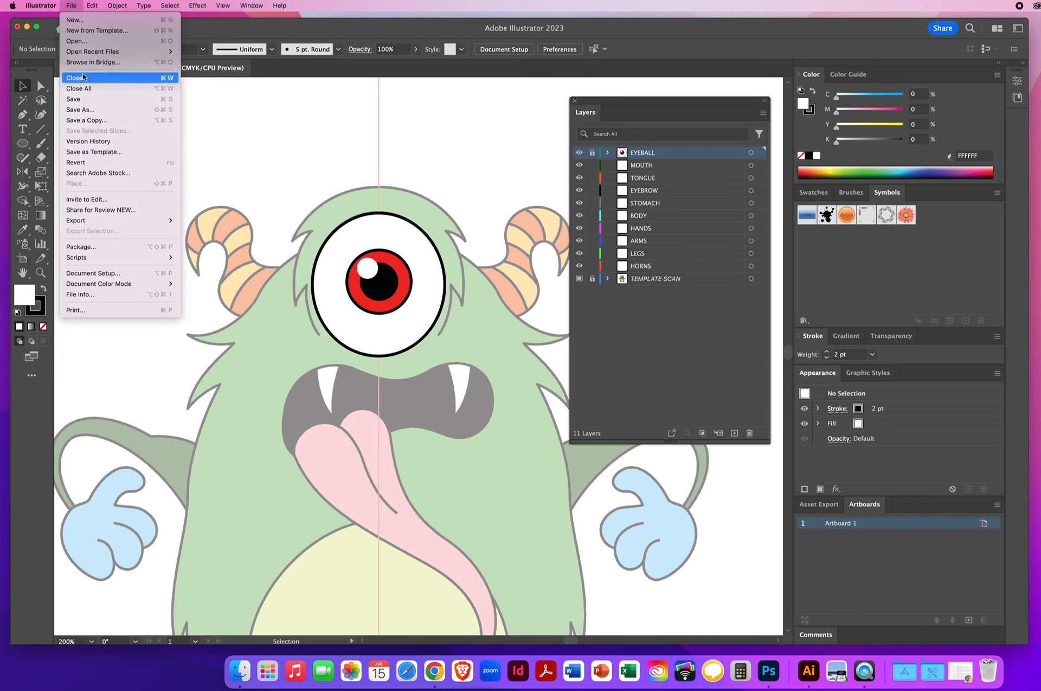
{"action": "left_click", "coordinate": [81, 111]}
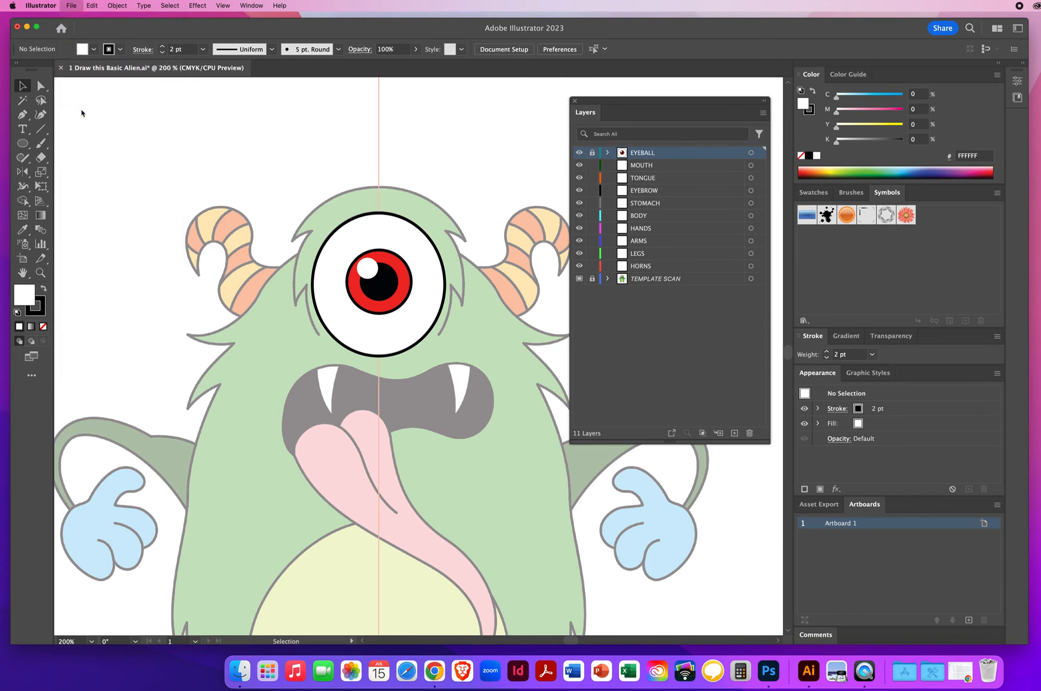
{"action": "type", "text": "Nielse"}
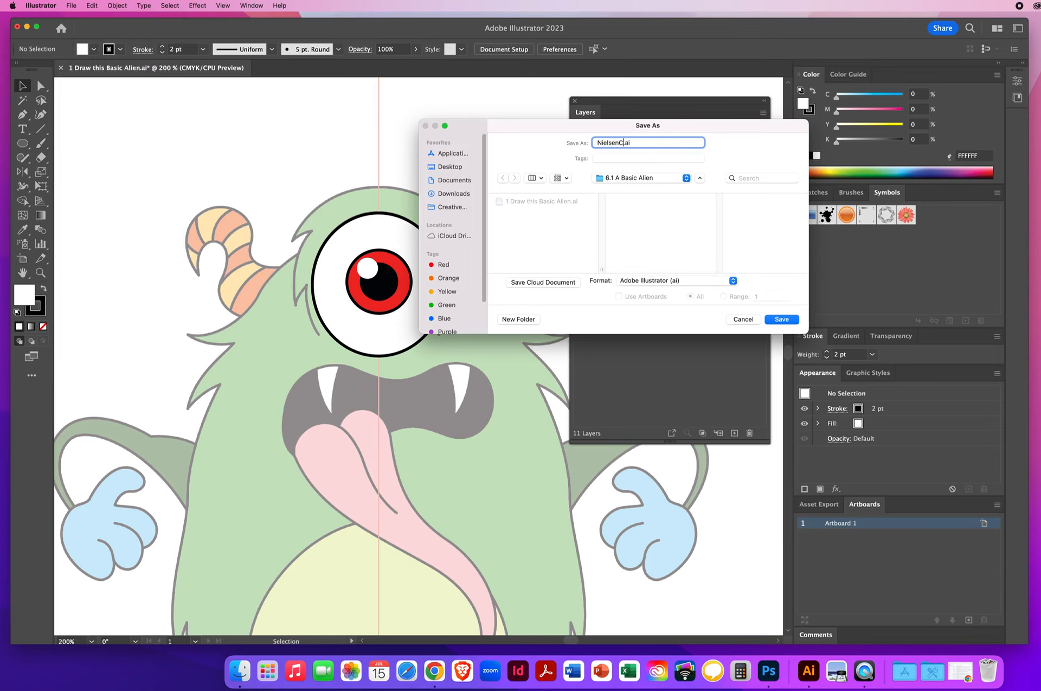
{"action": "type", "text": "nChrisBasicAlien"}
{"action": "left_click", "coordinate": [455, 167]}
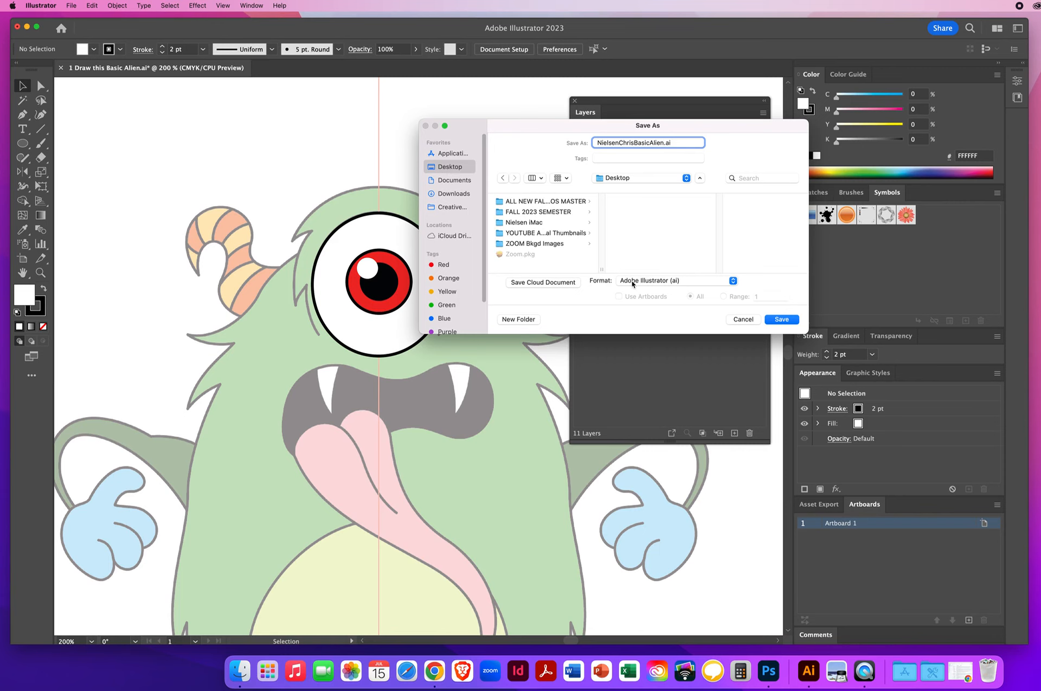
{"action": "left_click", "coordinate": [779, 320]}
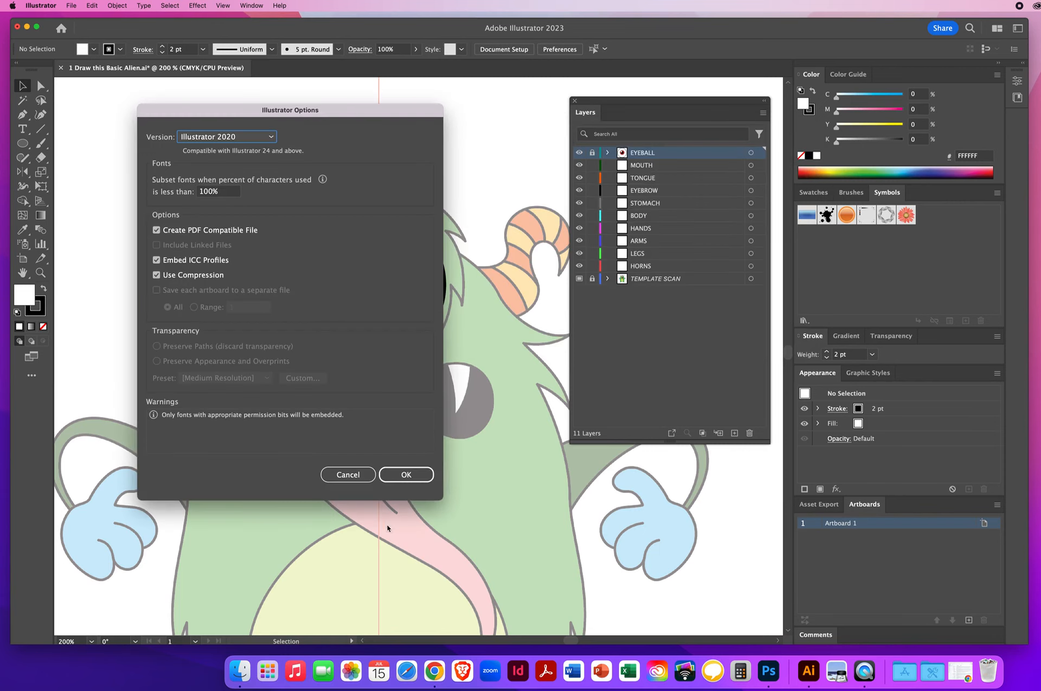
{"action": "left_click", "coordinate": [401, 475]}
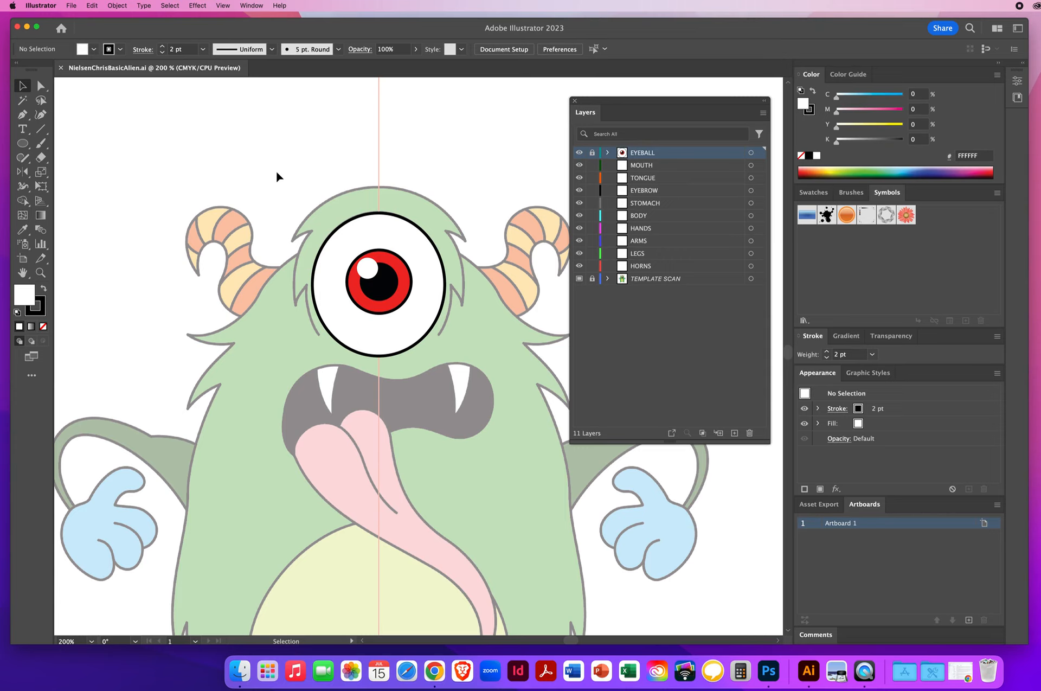
Step: Target the MOUTH layer and set no fill with a 2 pt stroke weight
{"action": "left_click", "coordinate": [647, 167]}
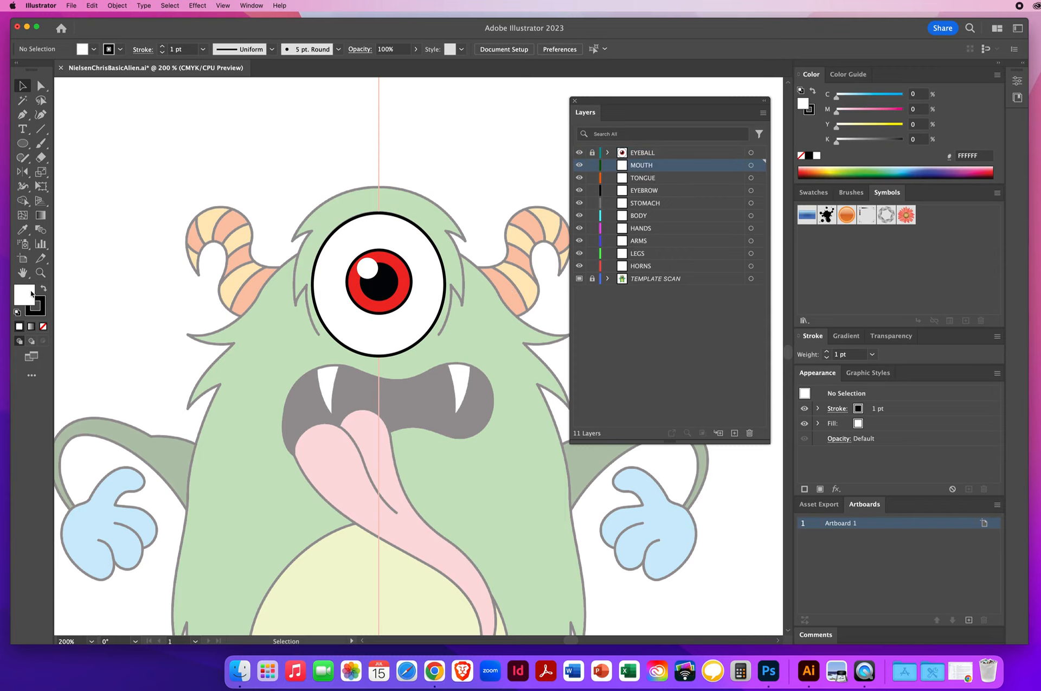
{"action": "key", "text": "slash"}
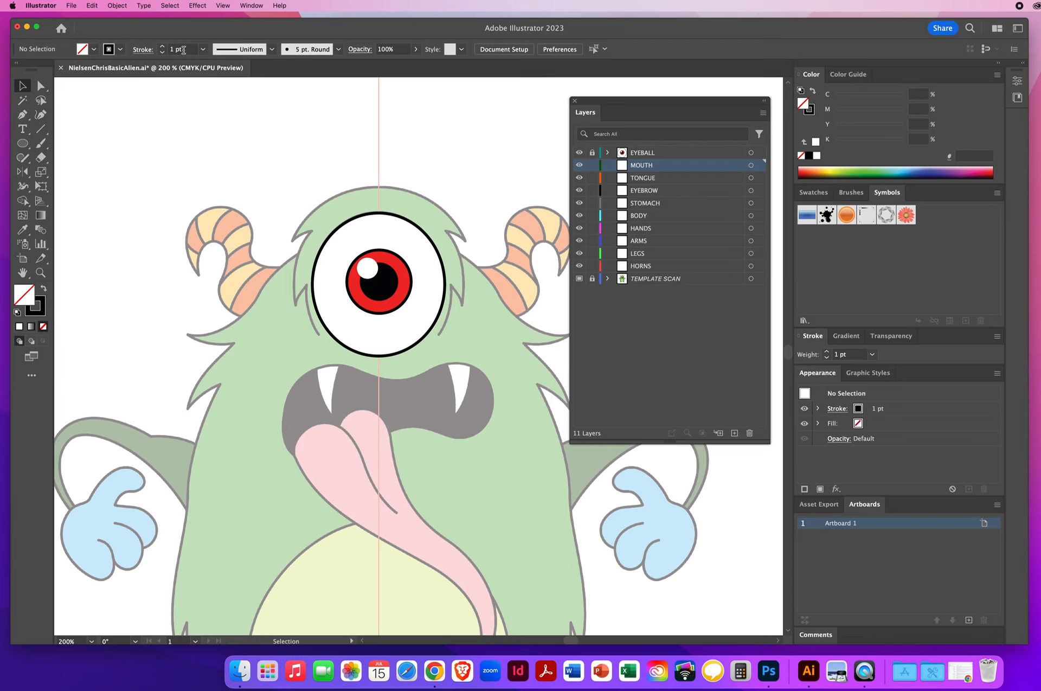
{"action": "double_click", "coordinate": [190, 49]}
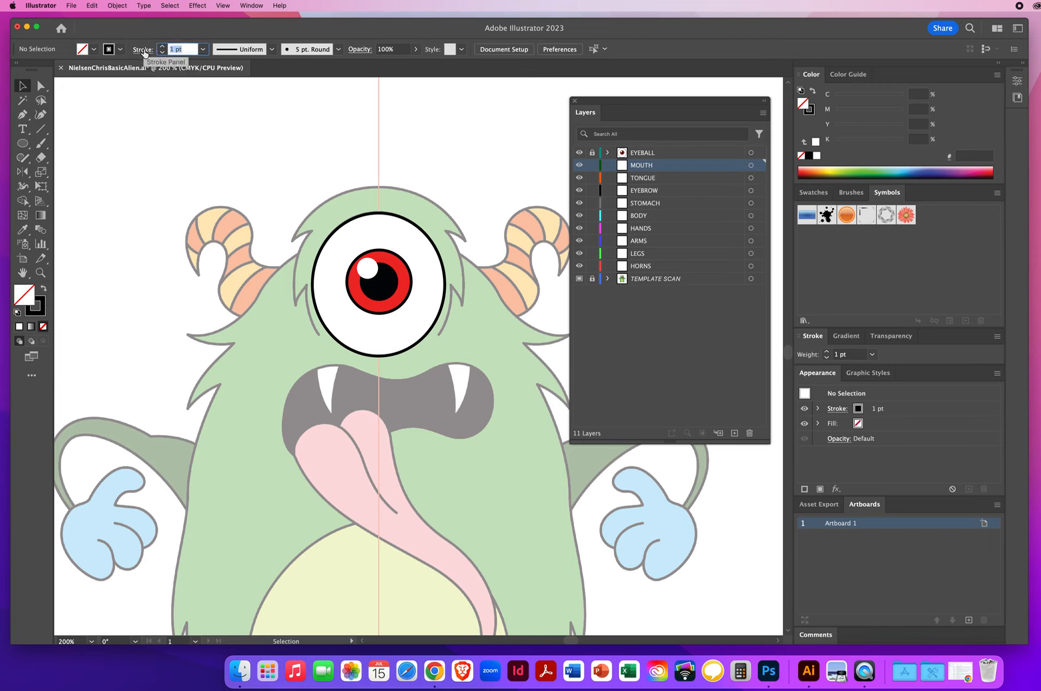
{"action": "type", "text": "2"}
{"action": "key", "text": "Return"}
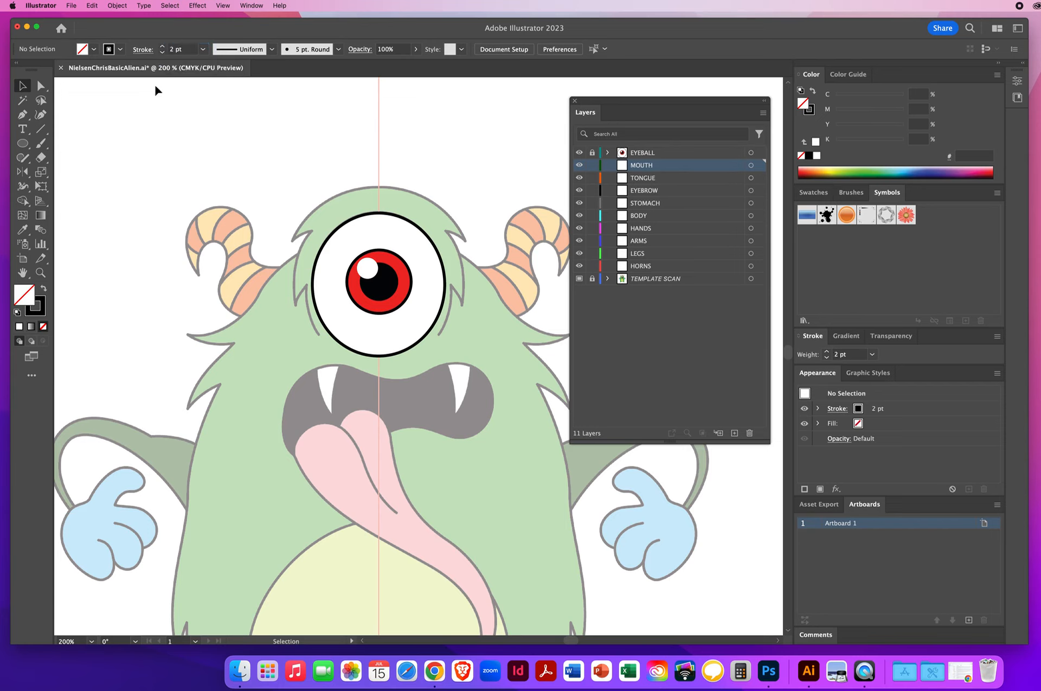
Step: Set the stroke to round caps and round corners
{"action": "left_click", "coordinate": [143, 50]}
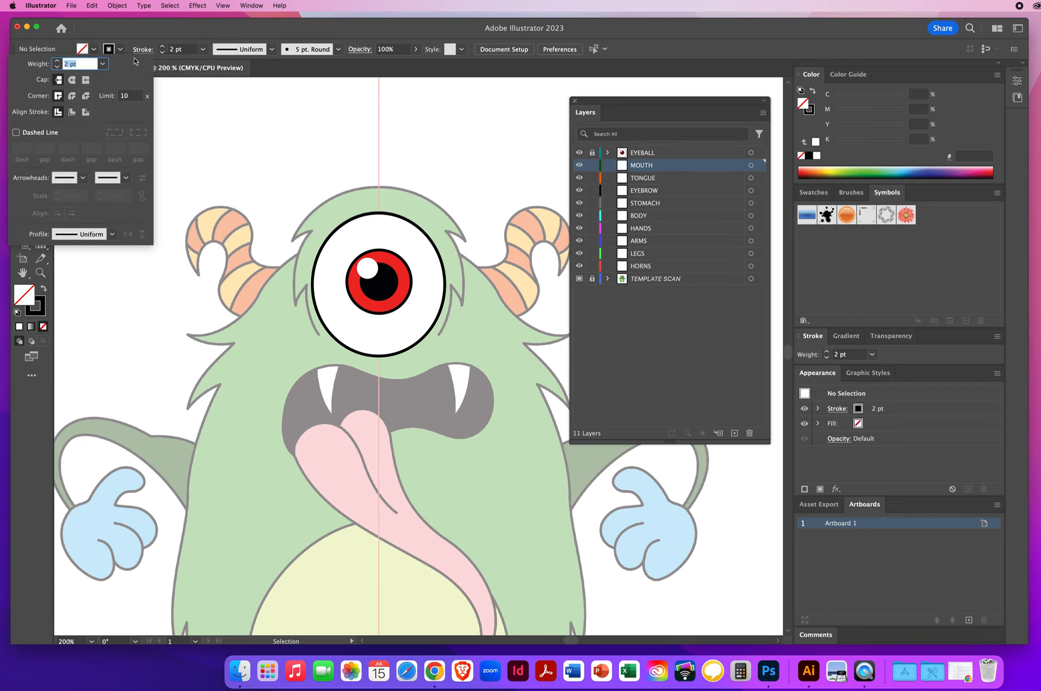
{"action": "left_click", "coordinate": [73, 80]}
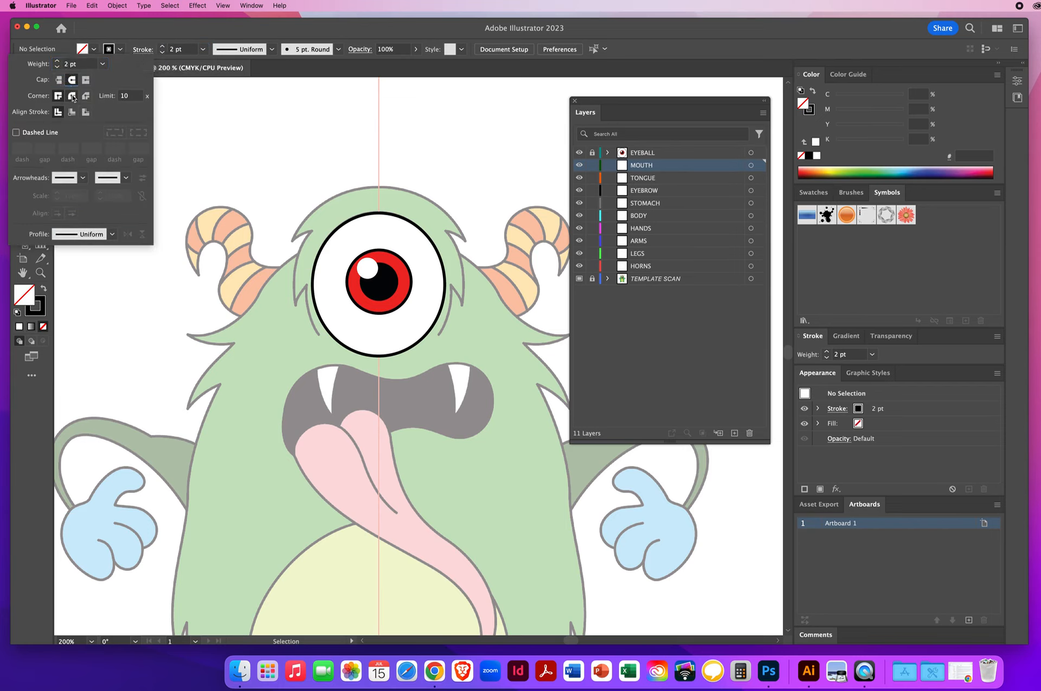
{"action": "left_click", "coordinate": [73, 96]}
{"action": "left_click", "coordinate": [225, 28]}
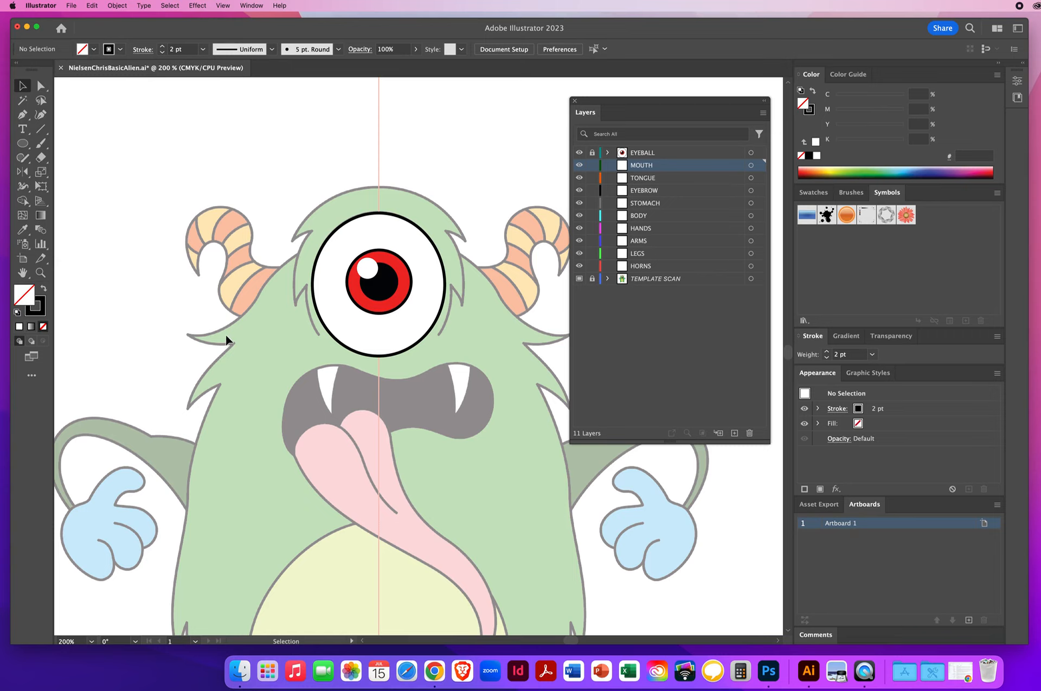
Step: Trace the mouth outline as a closed path with the Pen tool, then deselect it
{"action": "left_click", "coordinate": [22, 114]}
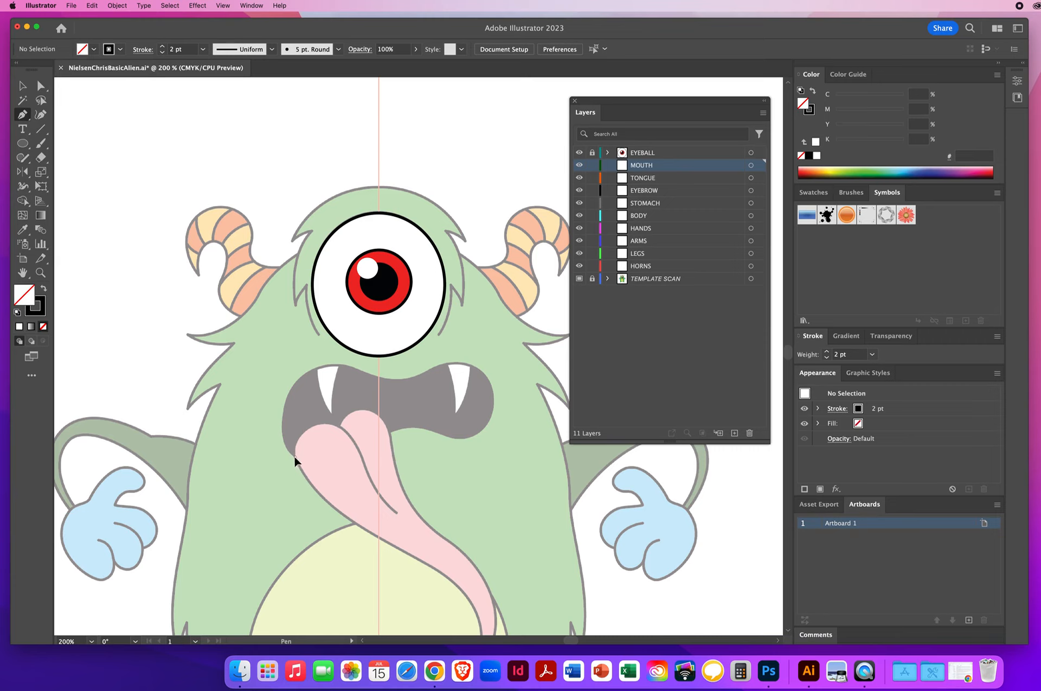
{"action": "left_click_drag", "start_coordinate": [283, 448], "coordinate": [279, 445]}
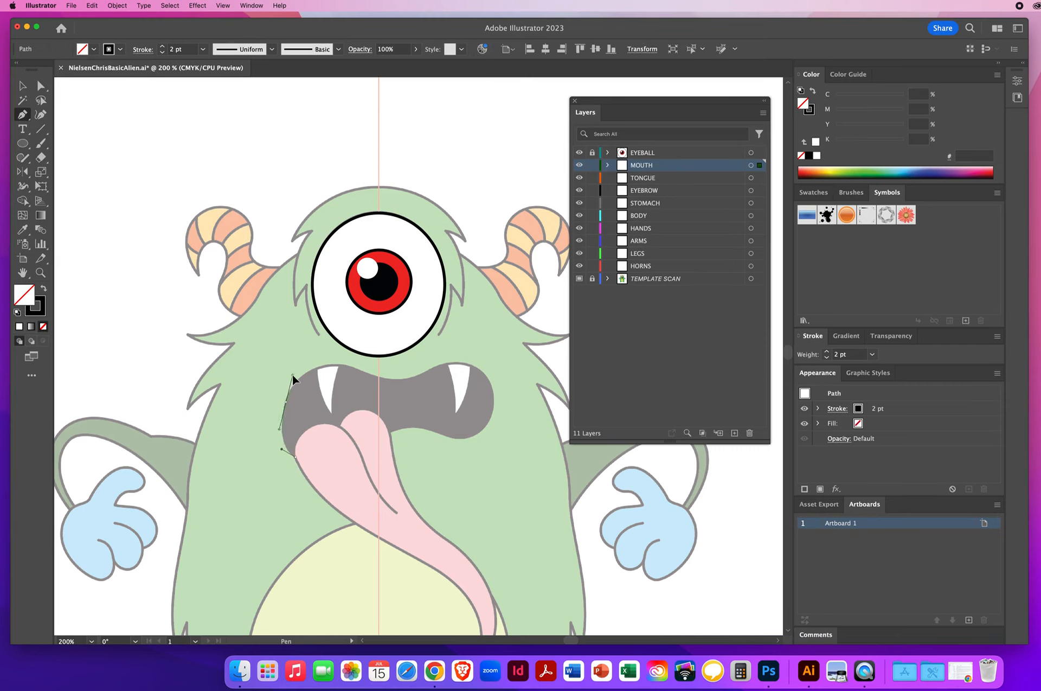
{"action": "left_click_drag", "start_coordinate": [292, 374], "coordinate": [295, 380]}
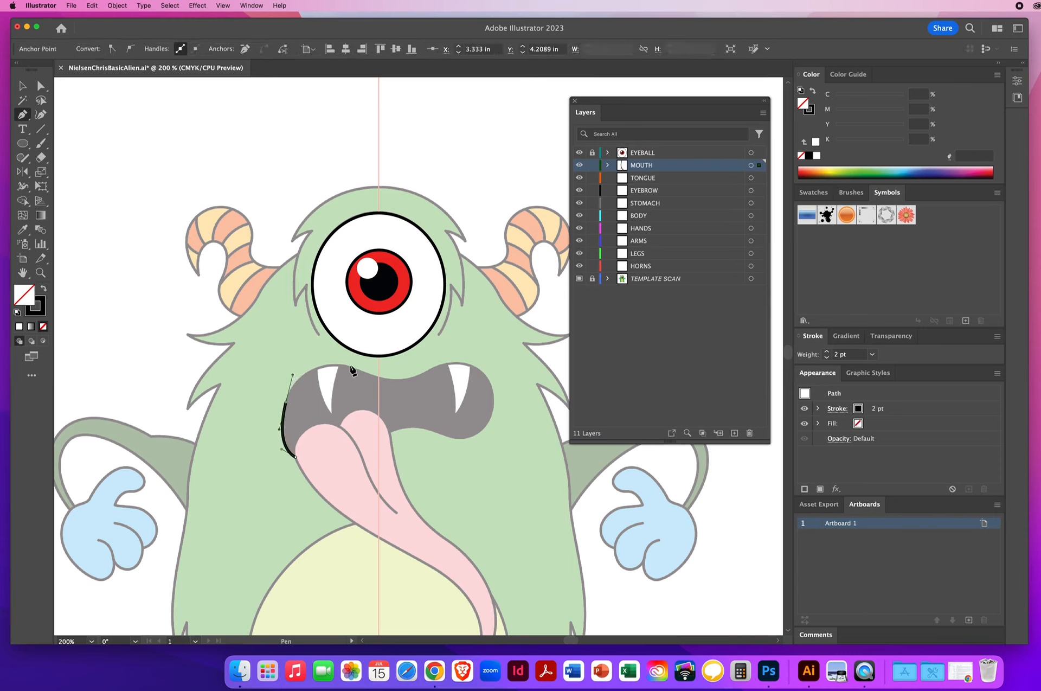
{"action": "left_click_drag", "start_coordinate": [359, 370], "coordinate": [392, 386]}
{"action": "left_click", "coordinate": [445, 361]}
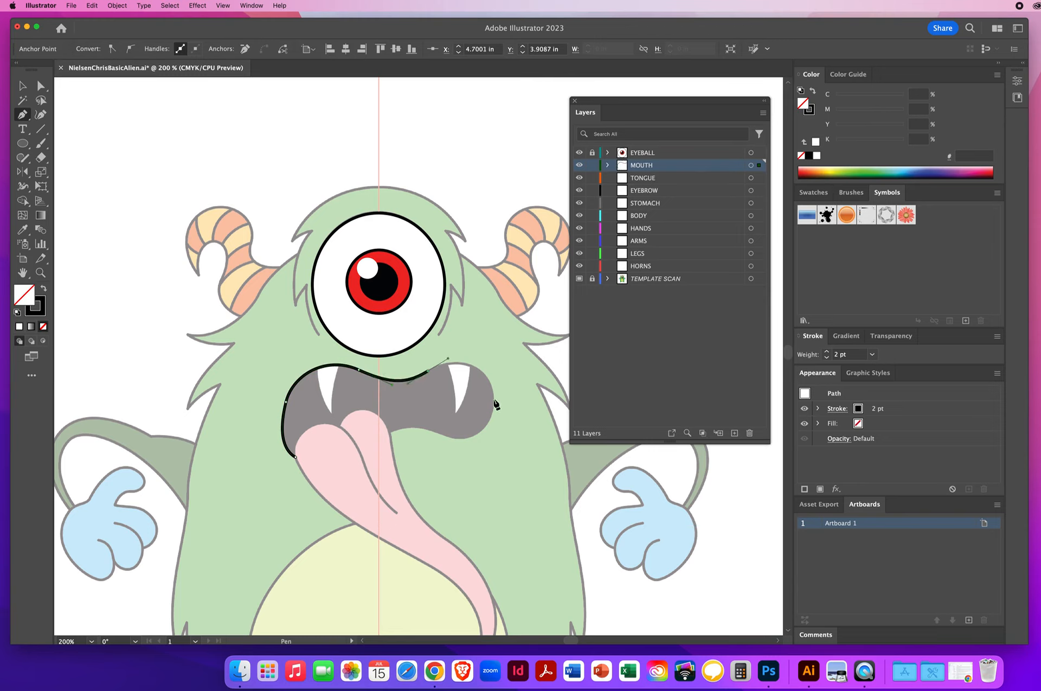
{"action": "left_click_drag", "start_coordinate": [493, 399], "coordinate": [330, 466]}
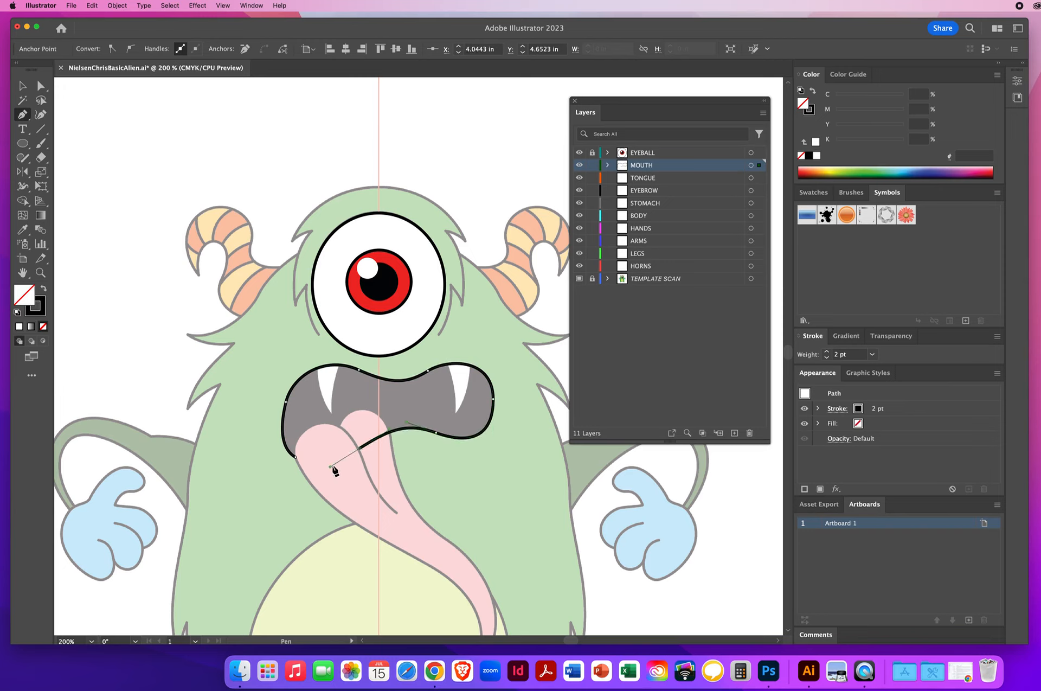
{"action": "left_click", "coordinate": [294, 459]}
{"action": "left_click_drag", "start_coordinate": [293, 461], "coordinate": [281, 450]}
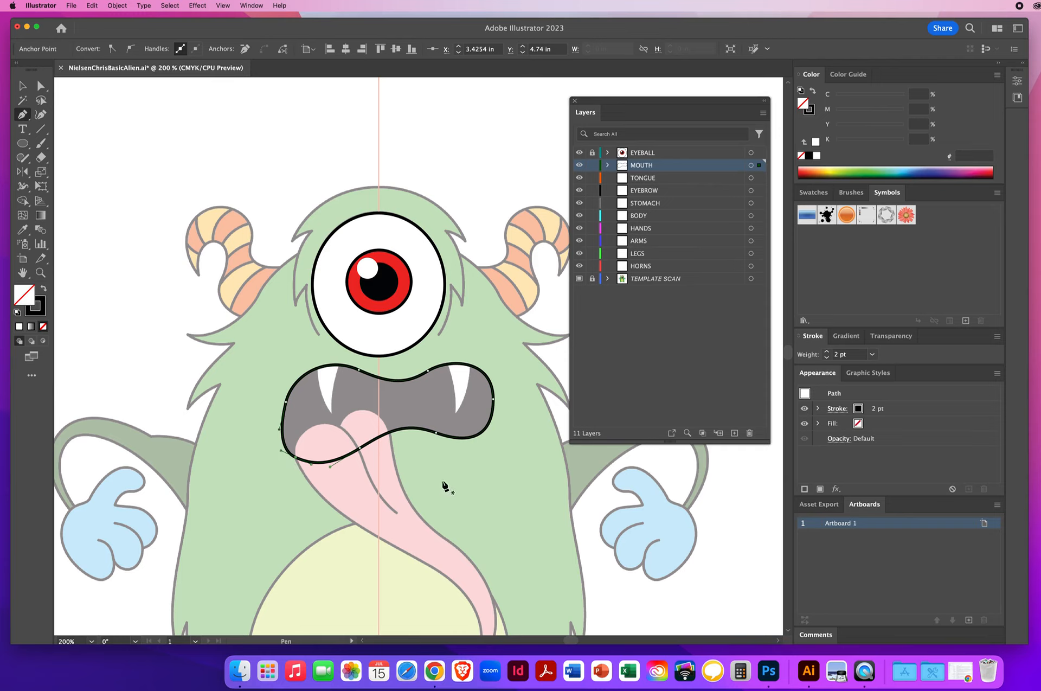
{"action": "left_click", "coordinate": [22, 87]}
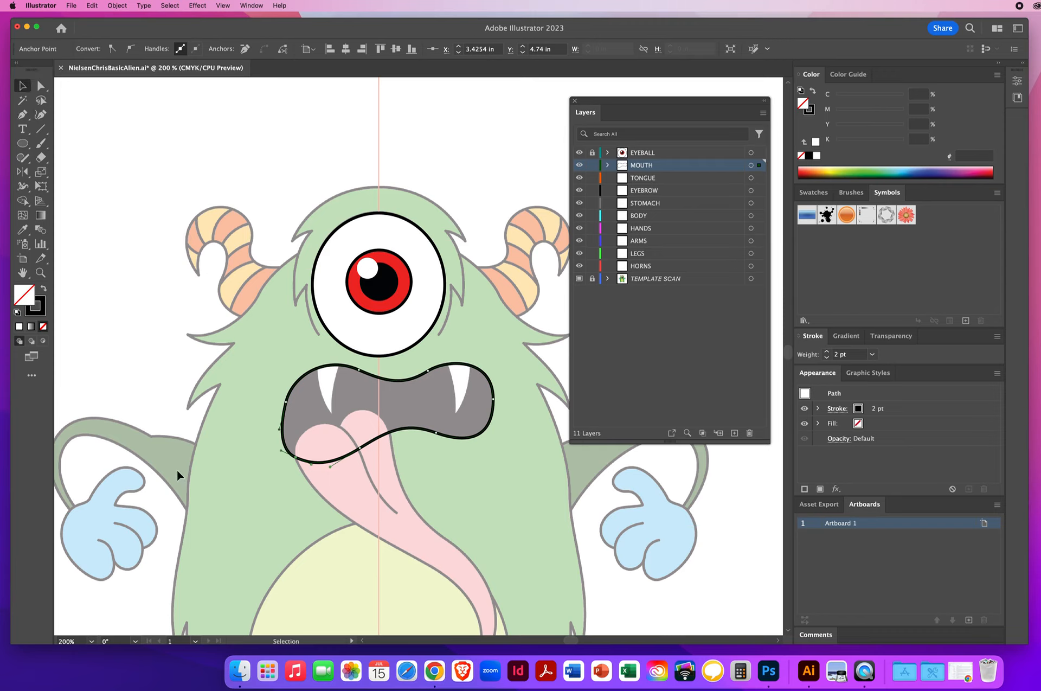
{"action": "left_click", "coordinate": [149, 240]}
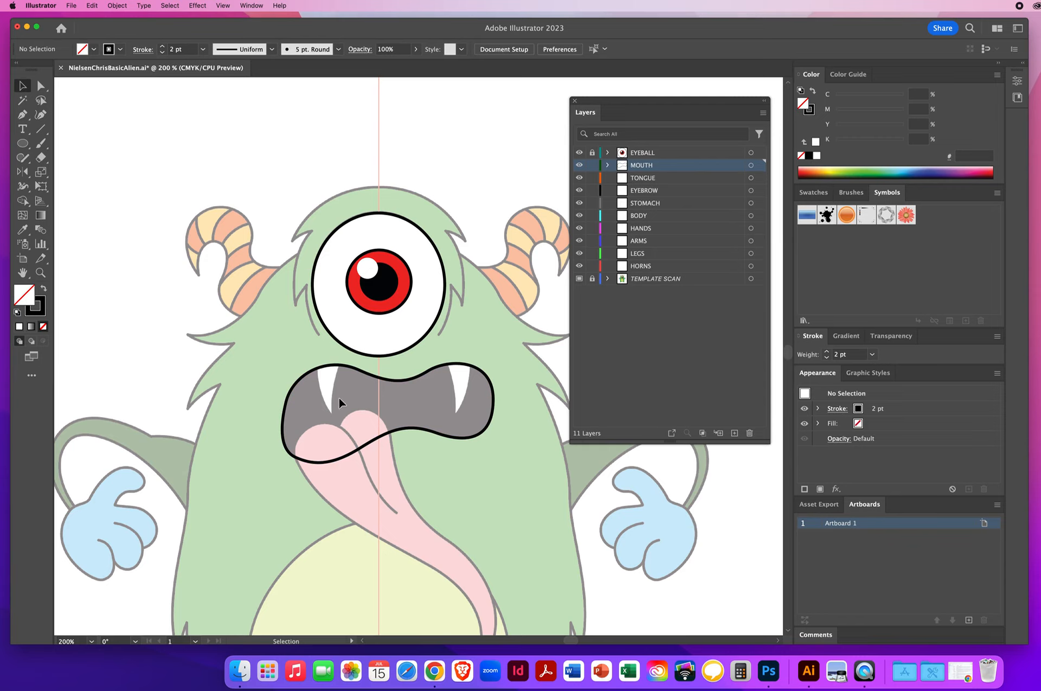
Step: Trace the right fang's outline as an open curved path with the Pen tool
{"action": "left_click", "coordinate": [23, 114]}
{"action": "left_click_drag", "start_coordinate": [440, 344], "coordinate": [450, 369]}
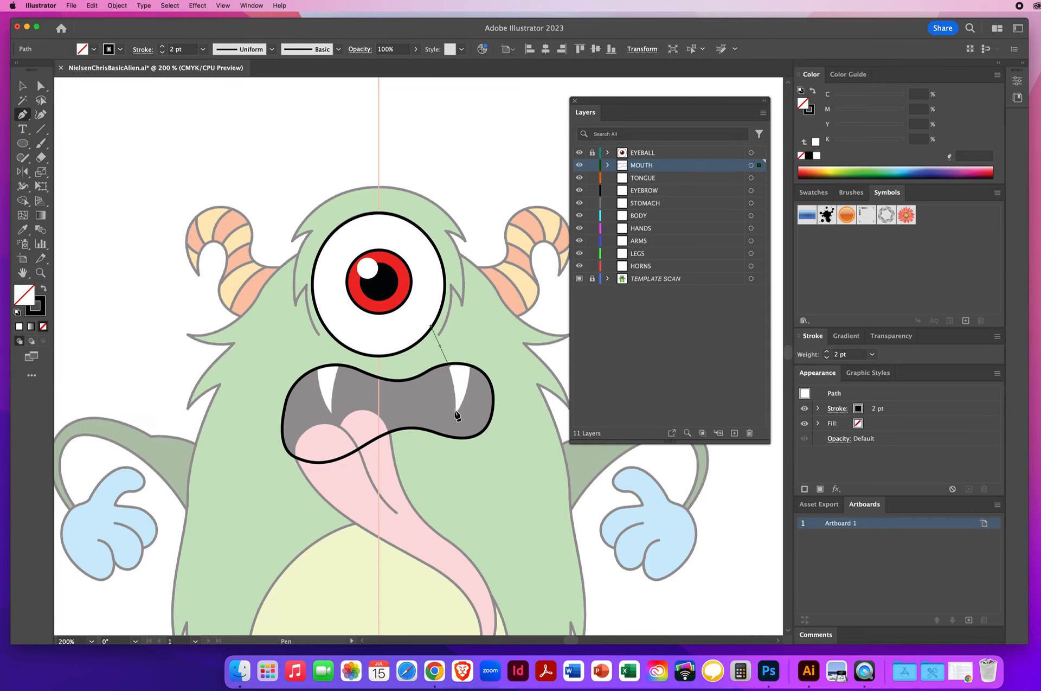
{"action": "left_click_drag", "start_coordinate": [455, 416], "coordinate": [452, 442]}
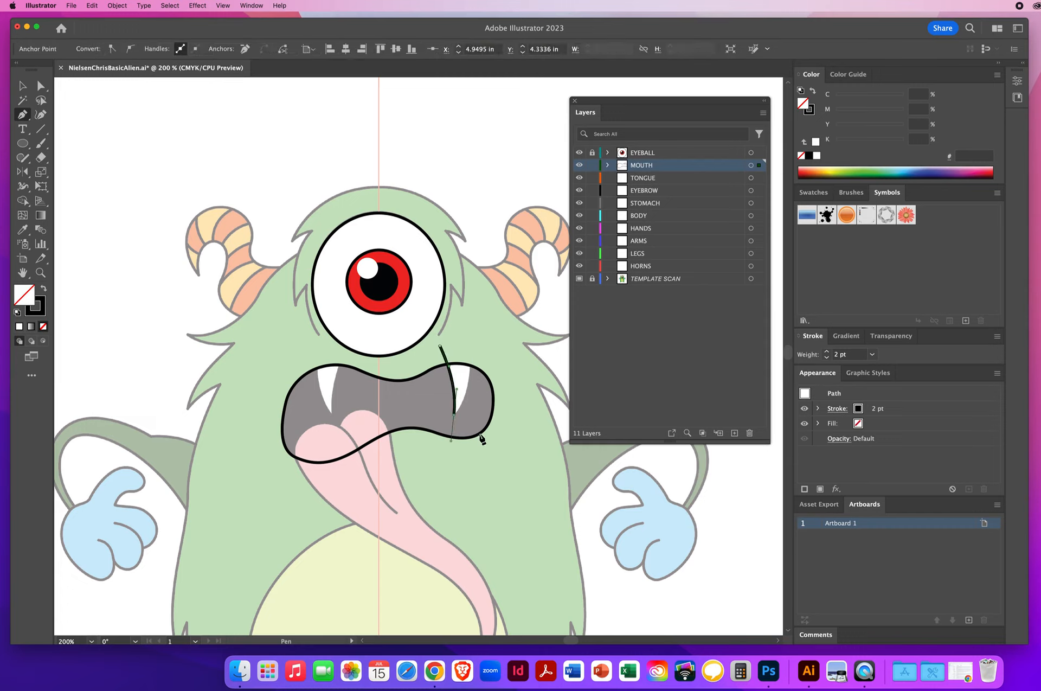
{"action": "left_click", "coordinate": [454, 415]}
{"action": "left_click_drag", "start_coordinate": [469, 404], "coordinate": [469, 400]}
{"action": "left_click_drag", "start_coordinate": [472, 369], "coordinate": [469, 302]}
{"action": "left_click", "coordinate": [489, 167], "text": "super"}
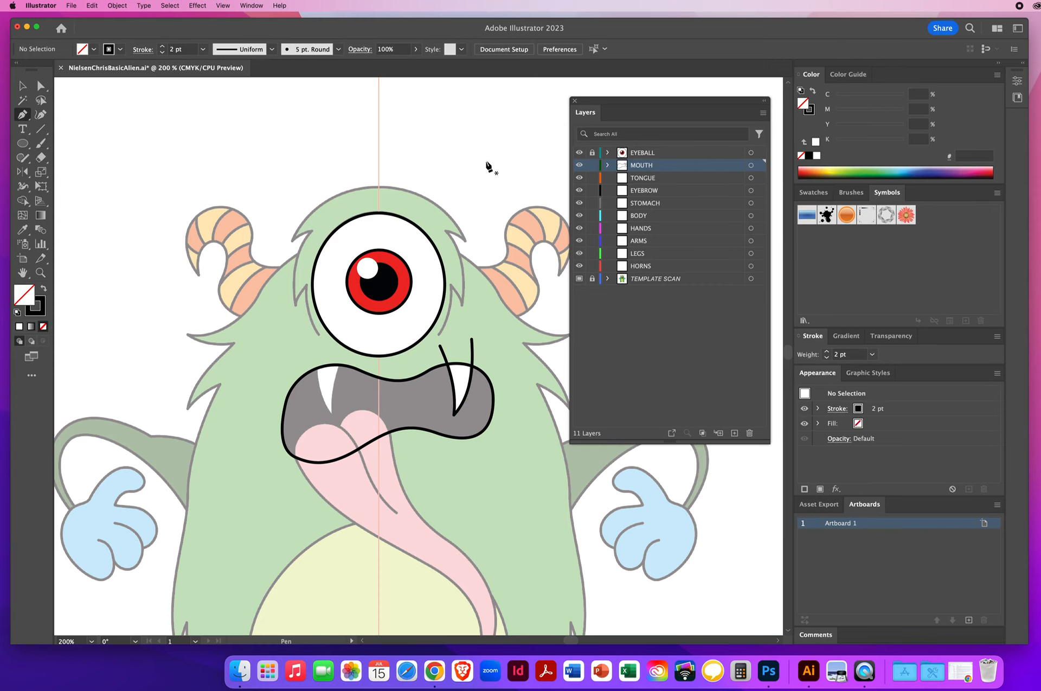
Step: Trace the left fang's outline as an open curved path with the Pen tool
{"action": "left_click", "coordinate": [354, 328]}
{"action": "left_click_drag", "start_coordinate": [346, 349], "coordinate": [340, 358]}
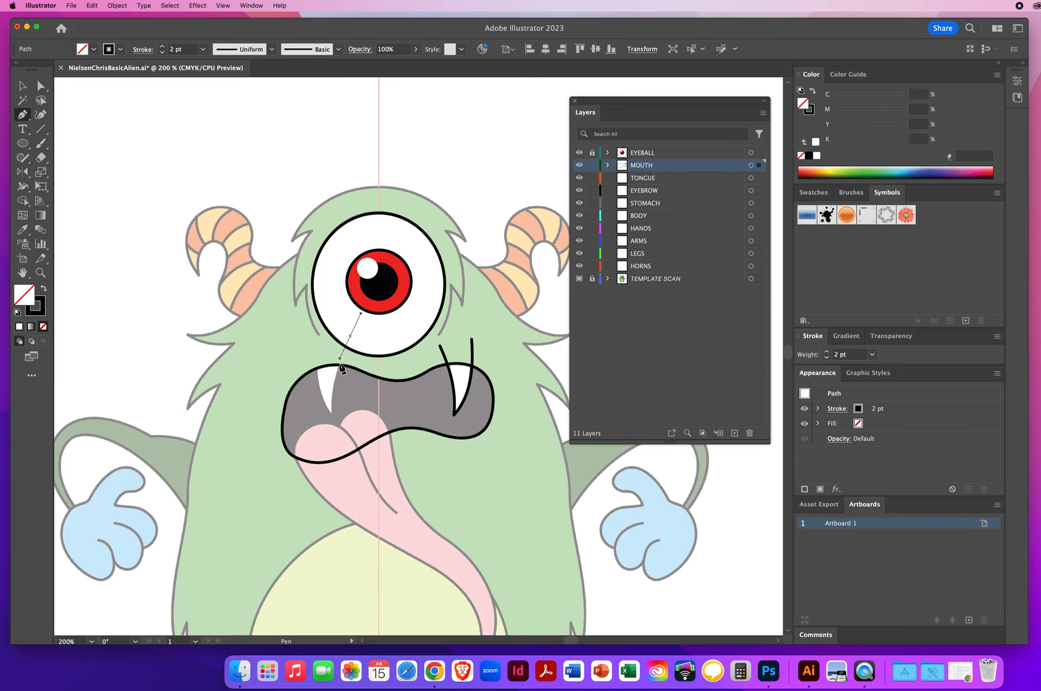
{"action": "left_click", "coordinate": [332, 413]}
{"action": "left_click_drag", "start_coordinate": [334, 437], "coordinate": [334, 437]}
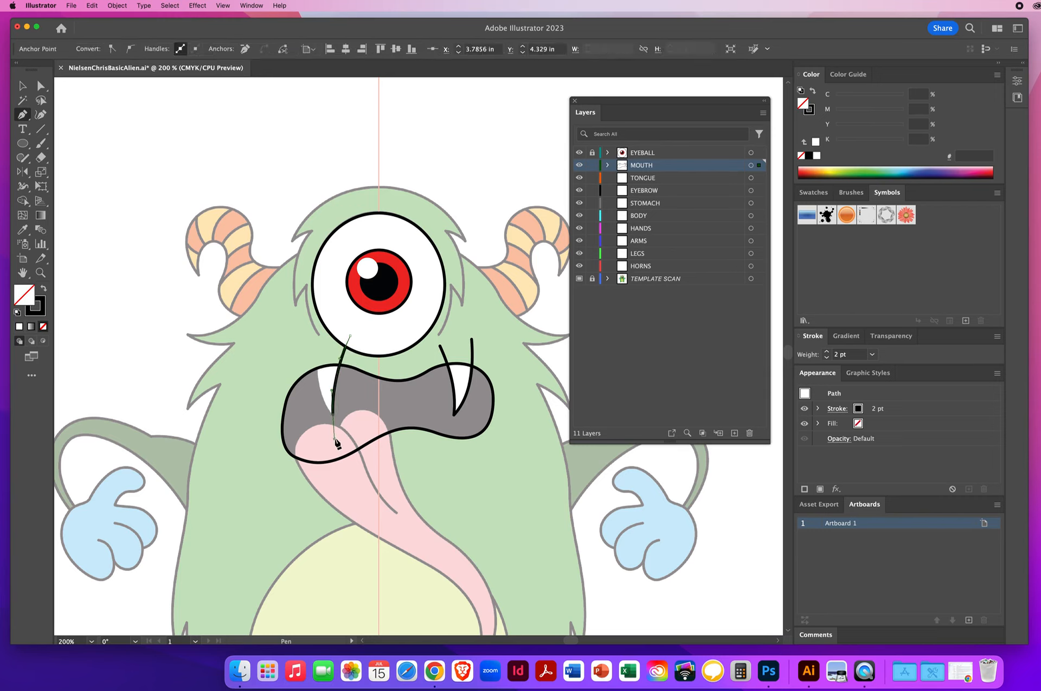
{"action": "left_click", "coordinate": [333, 415]}
{"action": "left_click_drag", "start_coordinate": [320, 398], "coordinate": [319, 397]}
{"action": "left_click_drag", "start_coordinate": [314, 336], "coordinate": [319, 301]}
{"action": "left_click", "coordinate": [22, 86]}
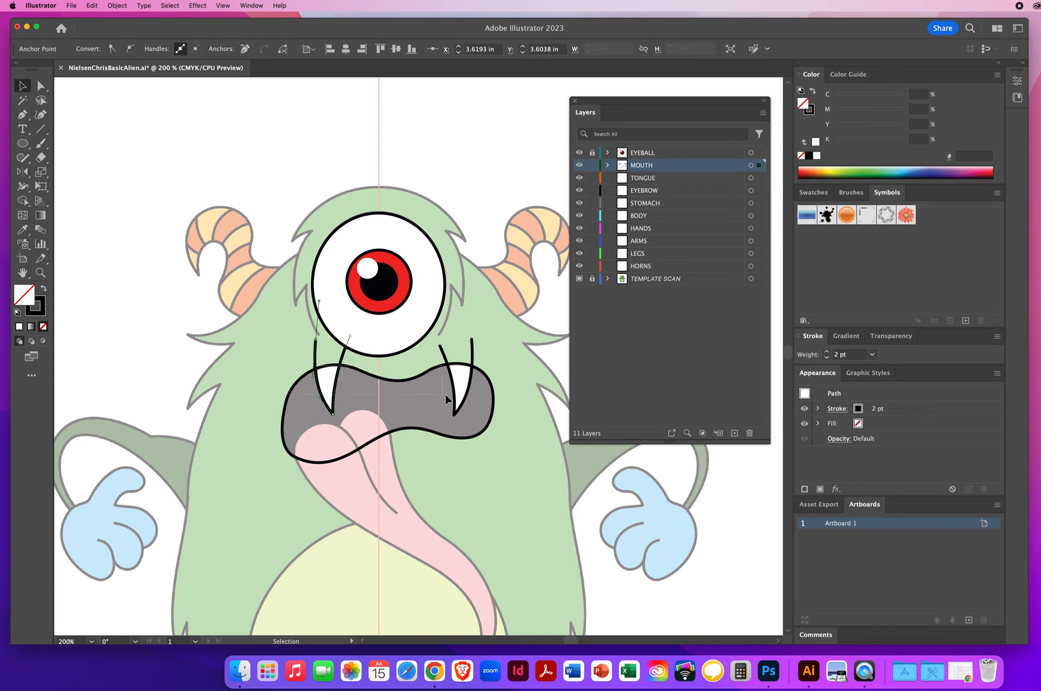
Step: Select the mouth outline together with both fang paths and open the Pathfinder panel
{"action": "left_click", "coordinate": [503, 405]}
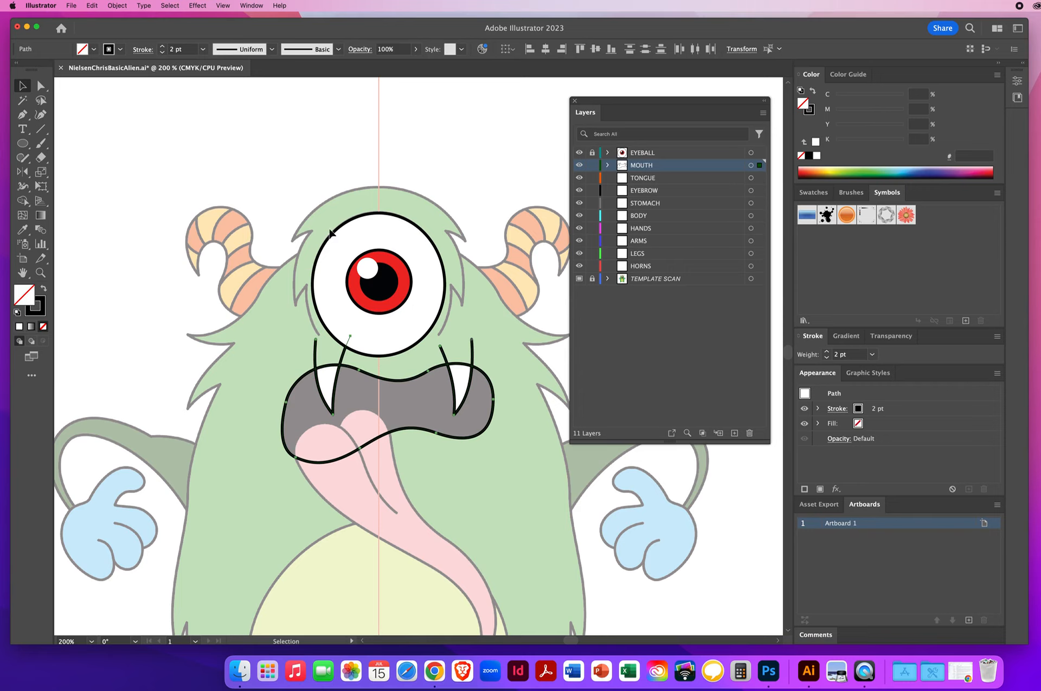
{"action": "left_click", "coordinate": [593, 154]}
{"action": "left_click", "coordinate": [252, 7]}
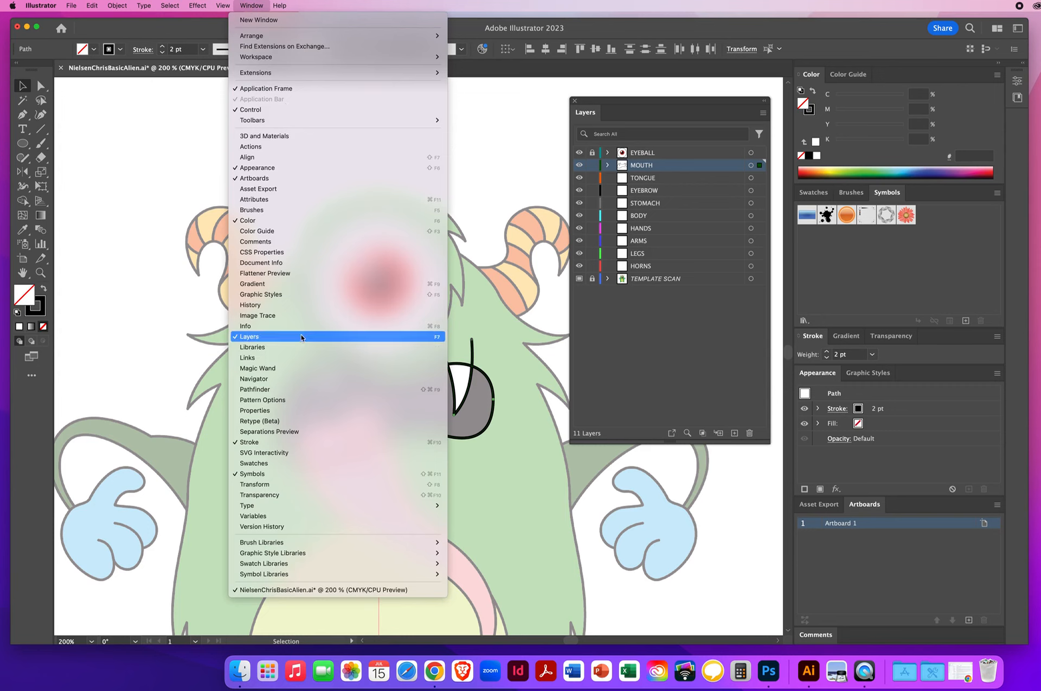
{"action": "left_click", "coordinate": [249, 389]}
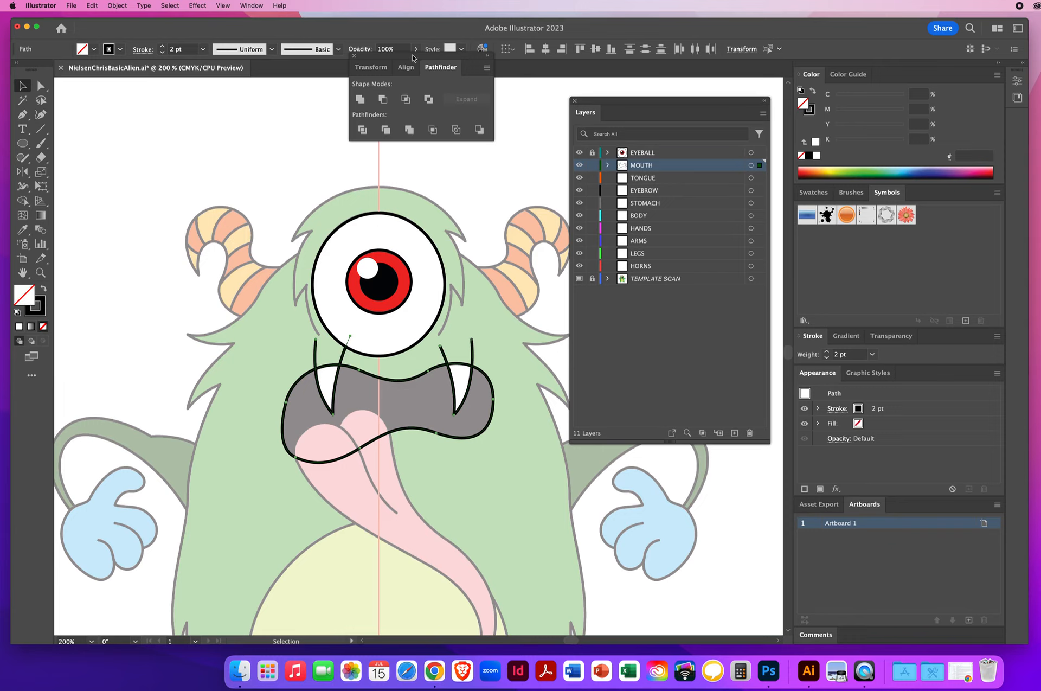
{"action": "left_click_drag", "start_coordinate": [399, 56], "coordinate": [140, 100]}
Step: Hide the template scan layer and split the mouth and fang paths with Pathfinder Divide
{"action": "left_click", "coordinate": [696, 279]}
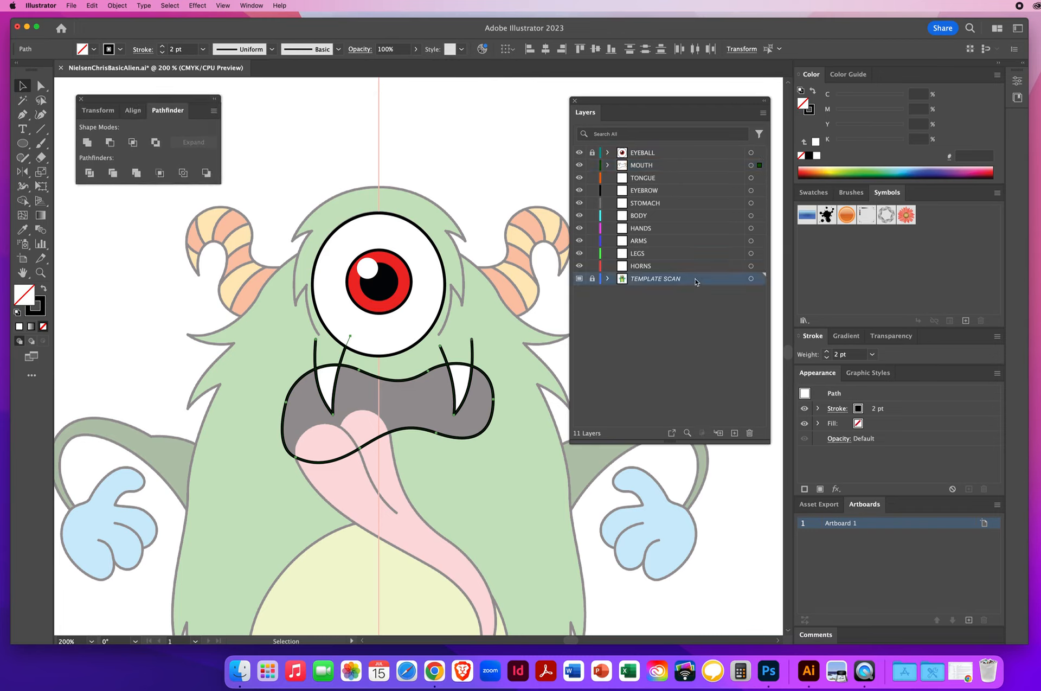
{"action": "left_click", "coordinate": [579, 279]}
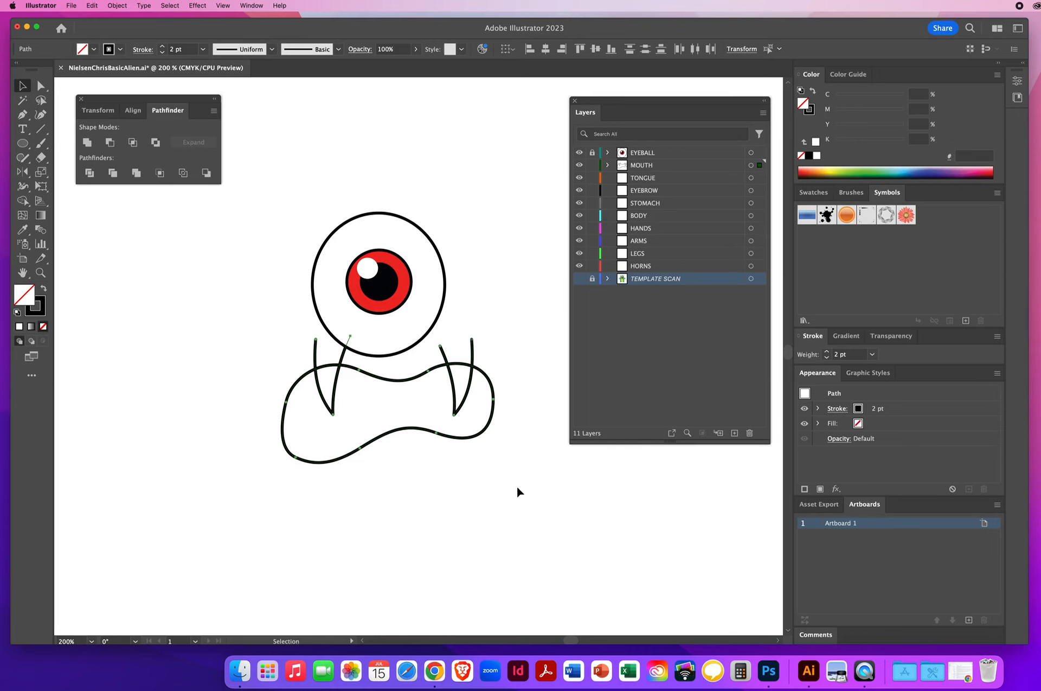
{"action": "left_click", "coordinate": [90, 173]}
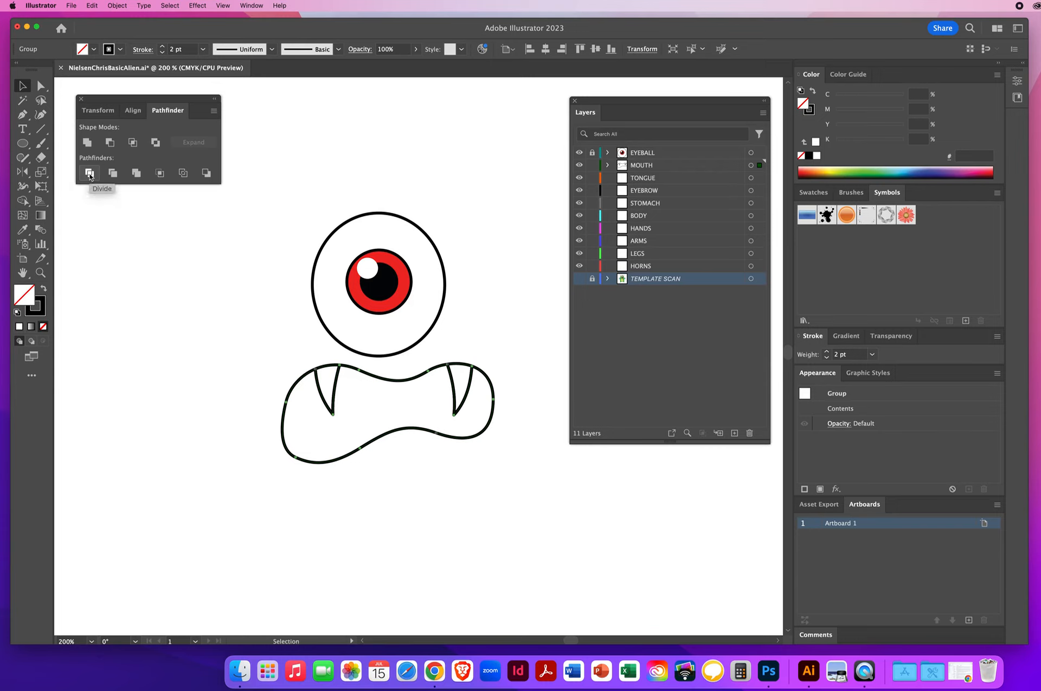
Step: Ungroup the divided mouth pieces and deselect them
{"action": "left_click", "coordinate": [117, 6]}
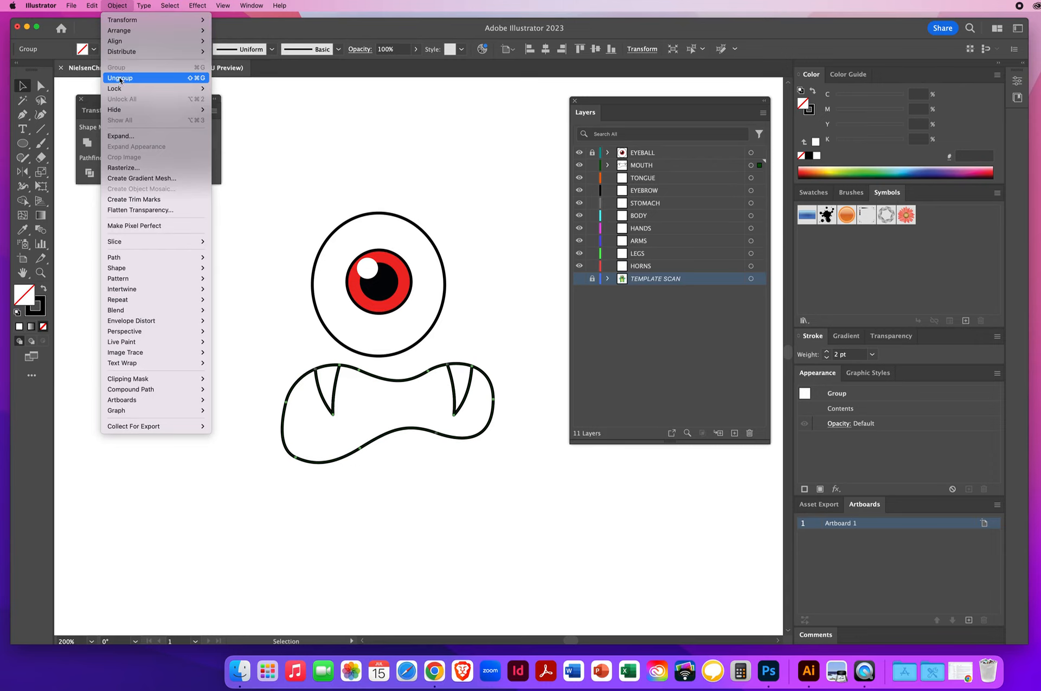
{"action": "left_click", "coordinate": [306, 33]}
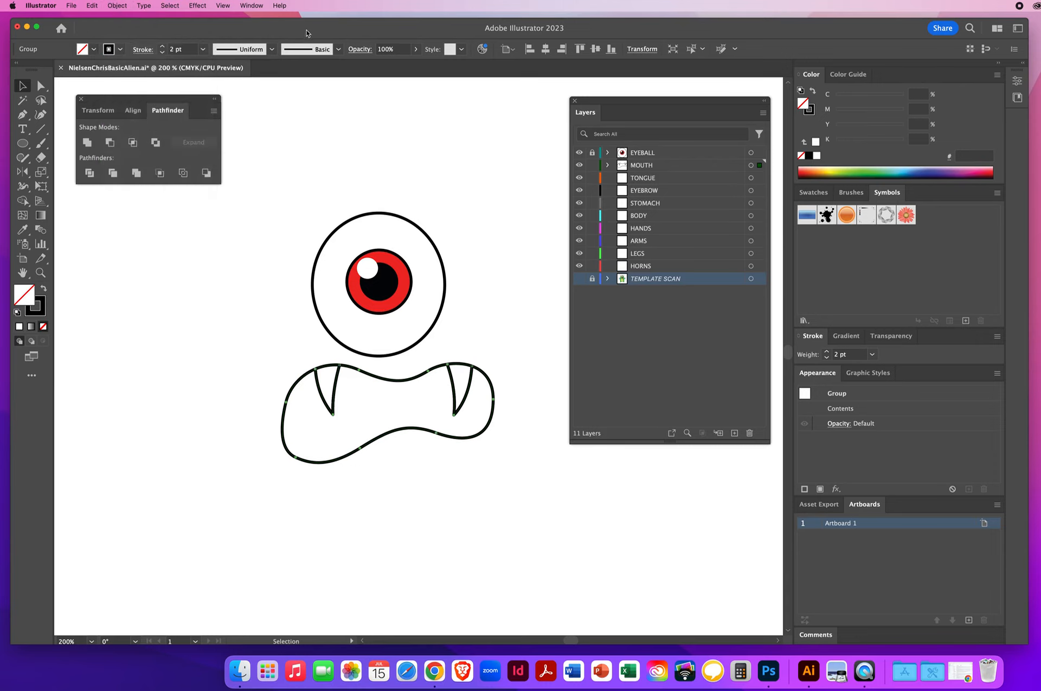
{"action": "left_click", "coordinate": [135, 331]}
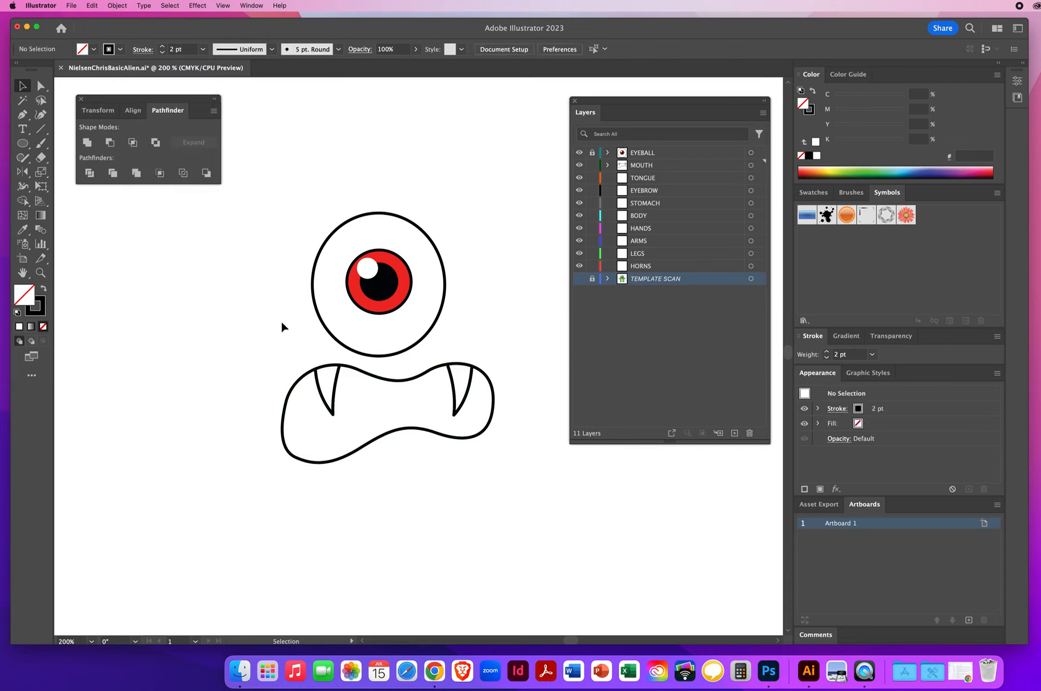
Step: Fill the mouth group red, then undo the color change
{"action": "left_click", "coordinate": [328, 371]}
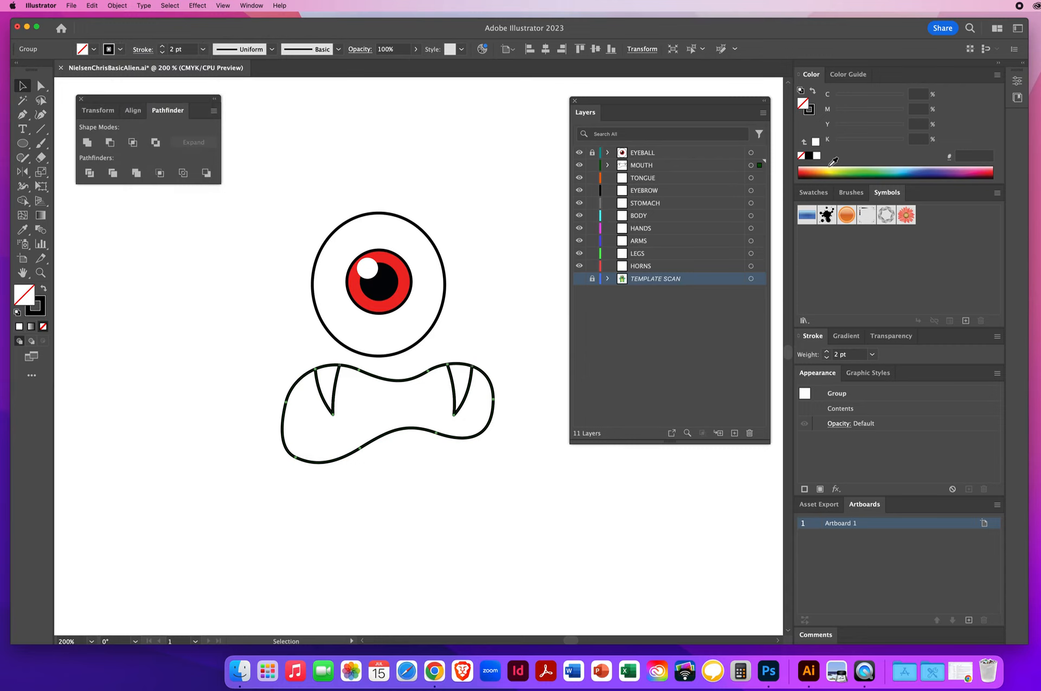
{"action": "left_click", "coordinate": [812, 171]}
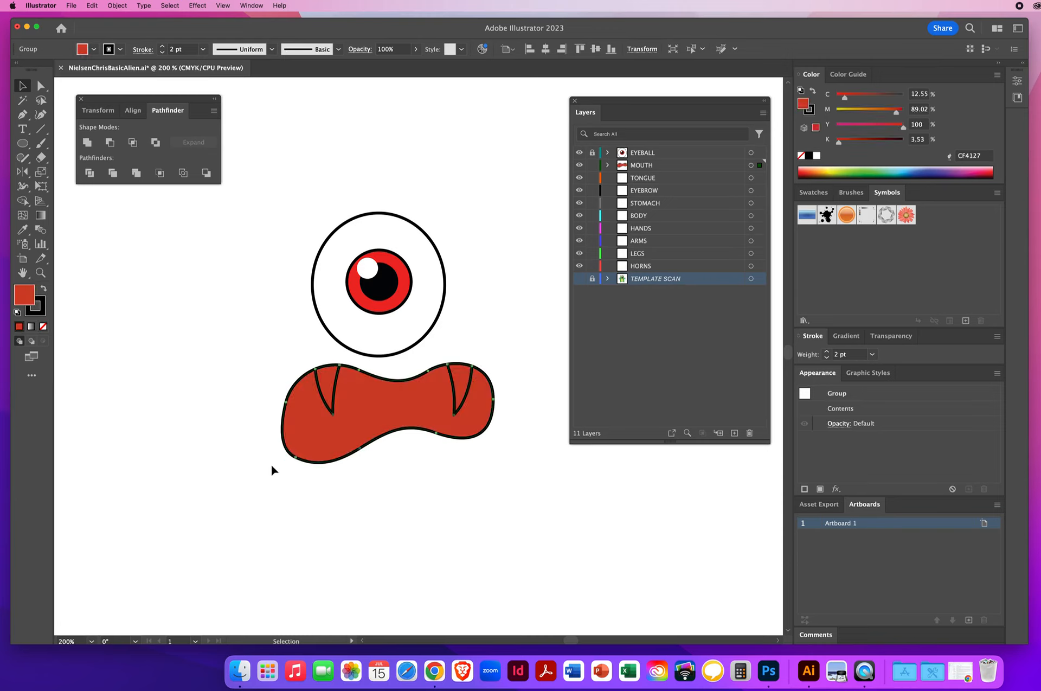
{"action": "left_click", "coordinate": [92, 5]}
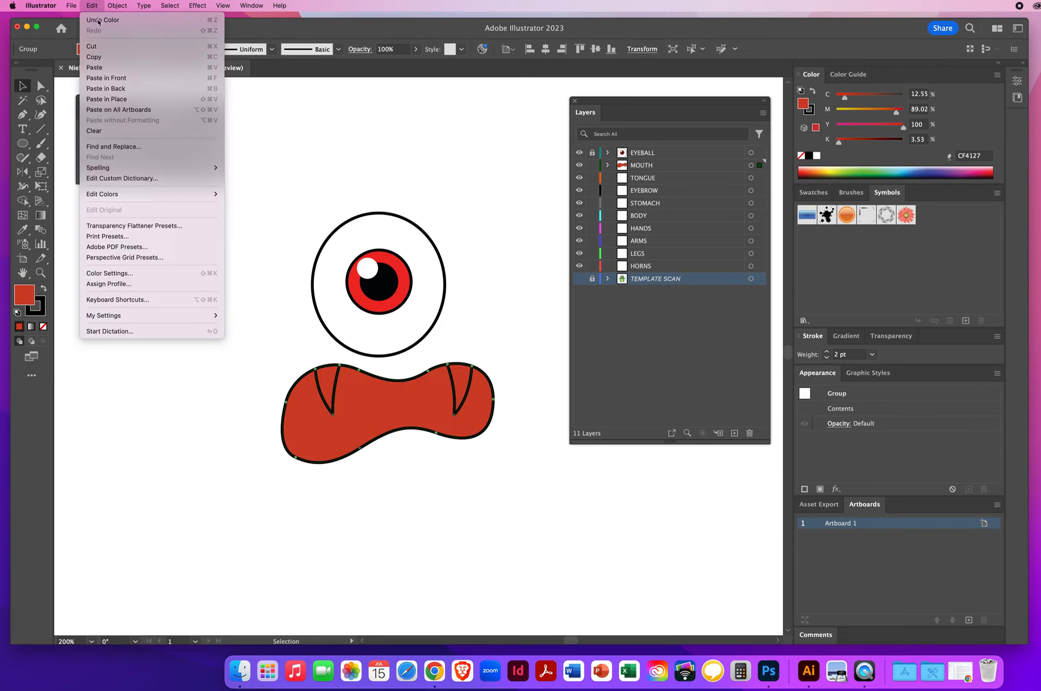
{"action": "left_click", "coordinate": [100, 17]}
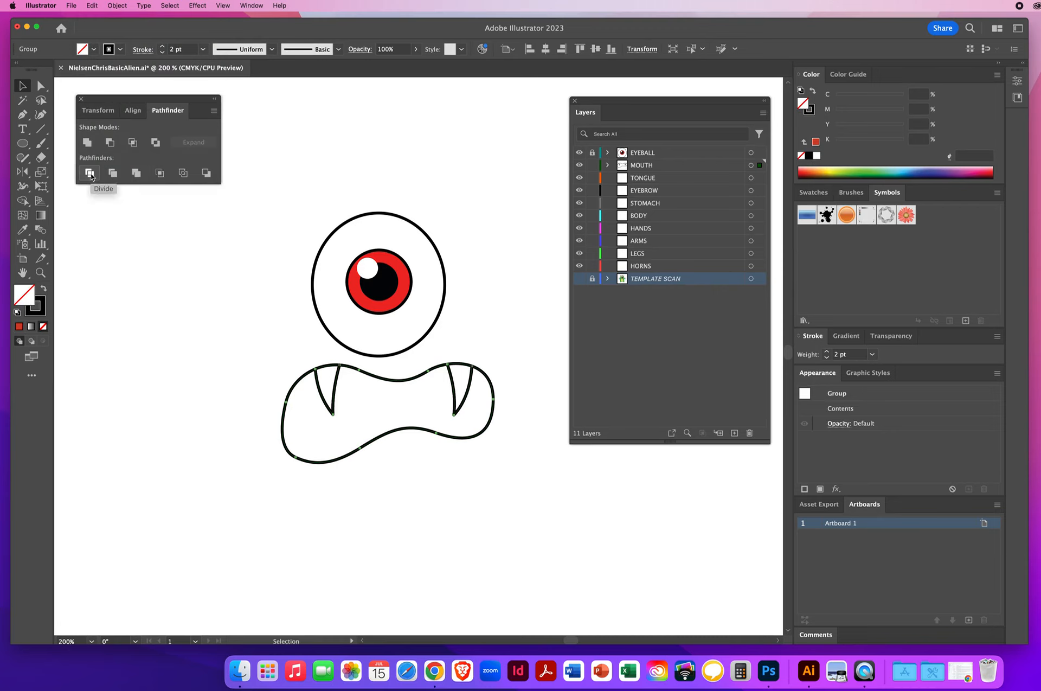
Step: Ungroup the remaining nested mouth group and deselect it
{"action": "left_click", "coordinate": [117, 6]}
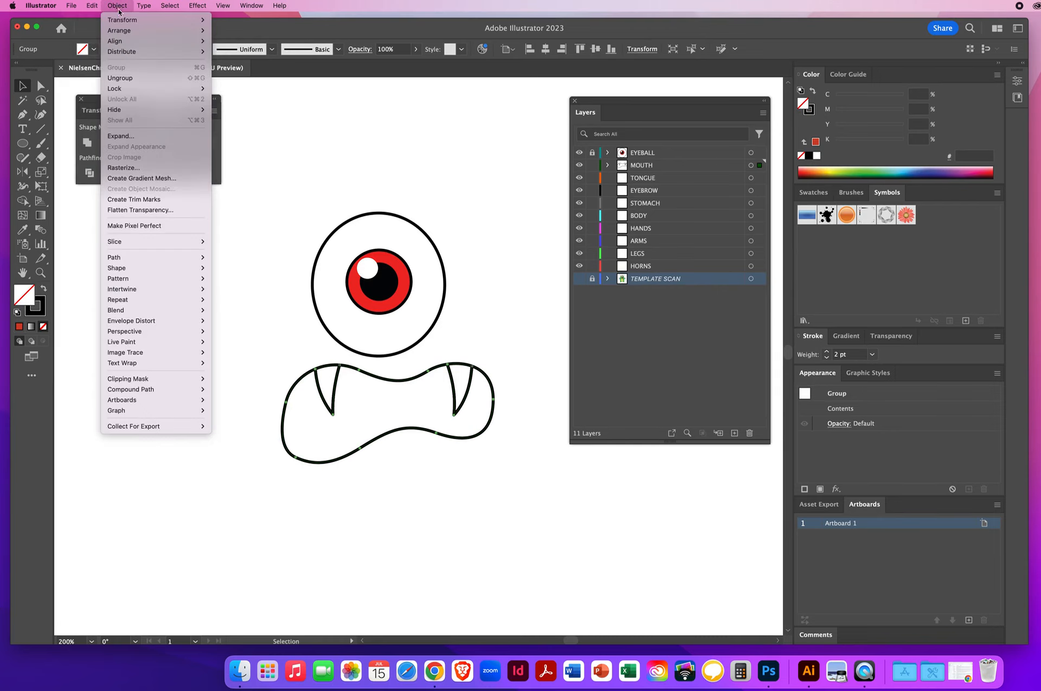
{"action": "left_click", "coordinate": [113, 79]}
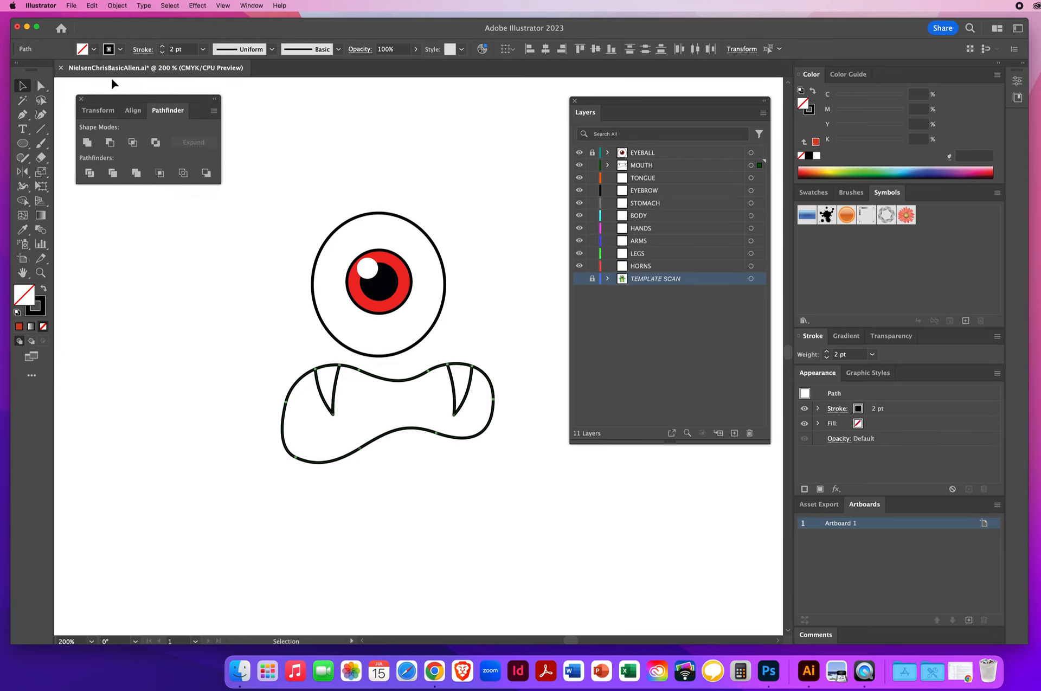
{"action": "left_click", "coordinate": [212, 307]}
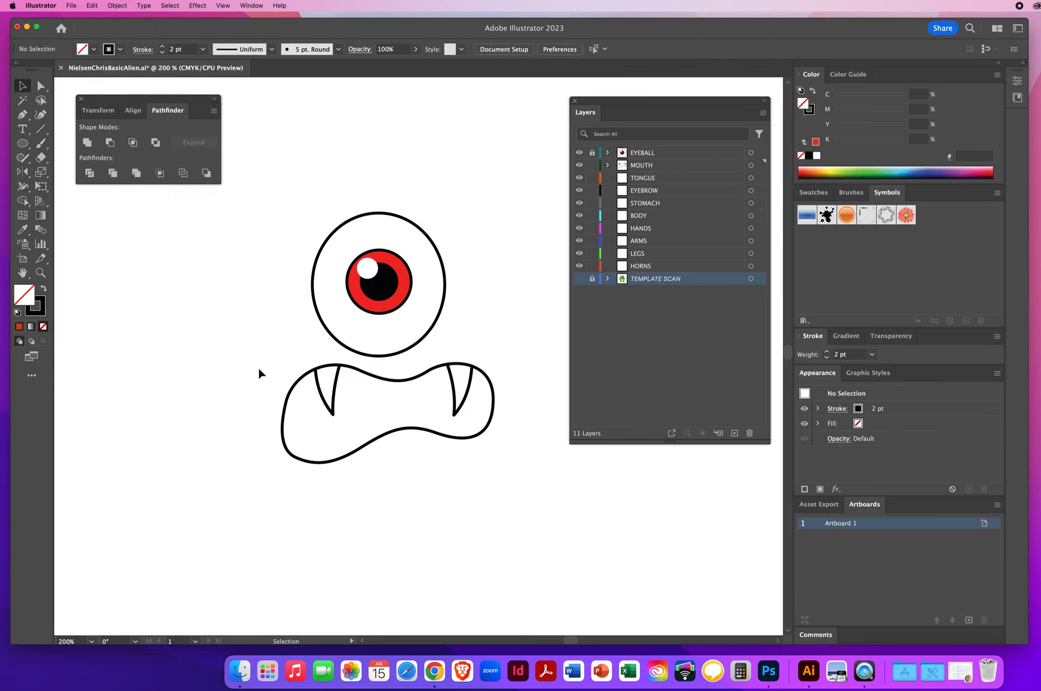
Step: Fill the left fang piece yellow and copy that fill to the right fang with the Eyedropper tool
{"action": "left_click", "coordinate": [326, 372]}
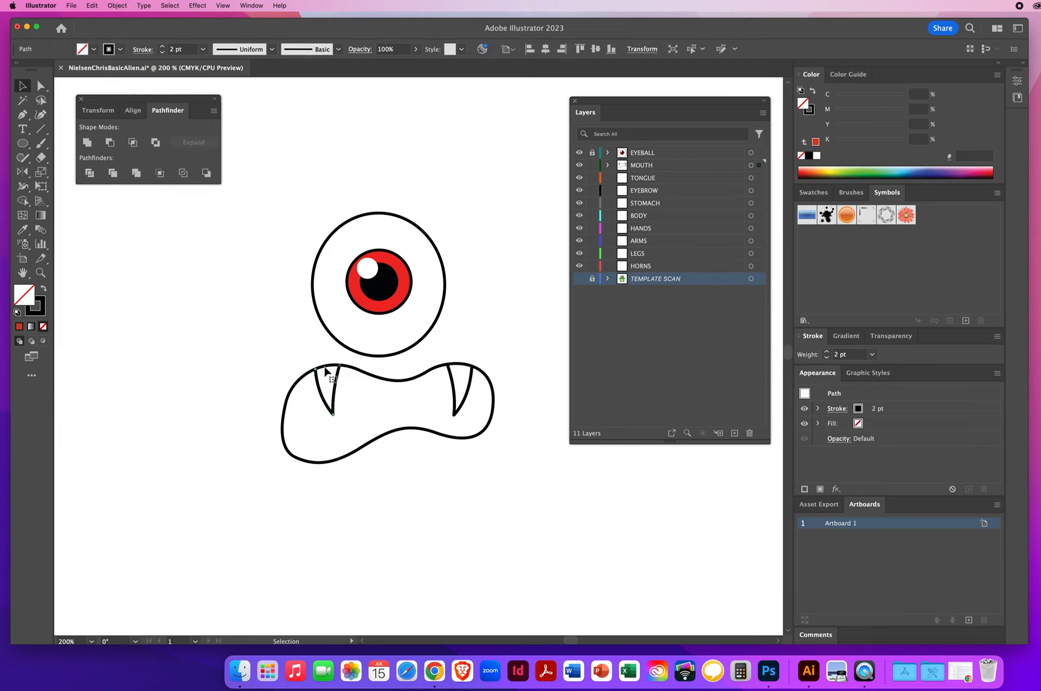
{"action": "left_click", "coordinate": [829, 168]}
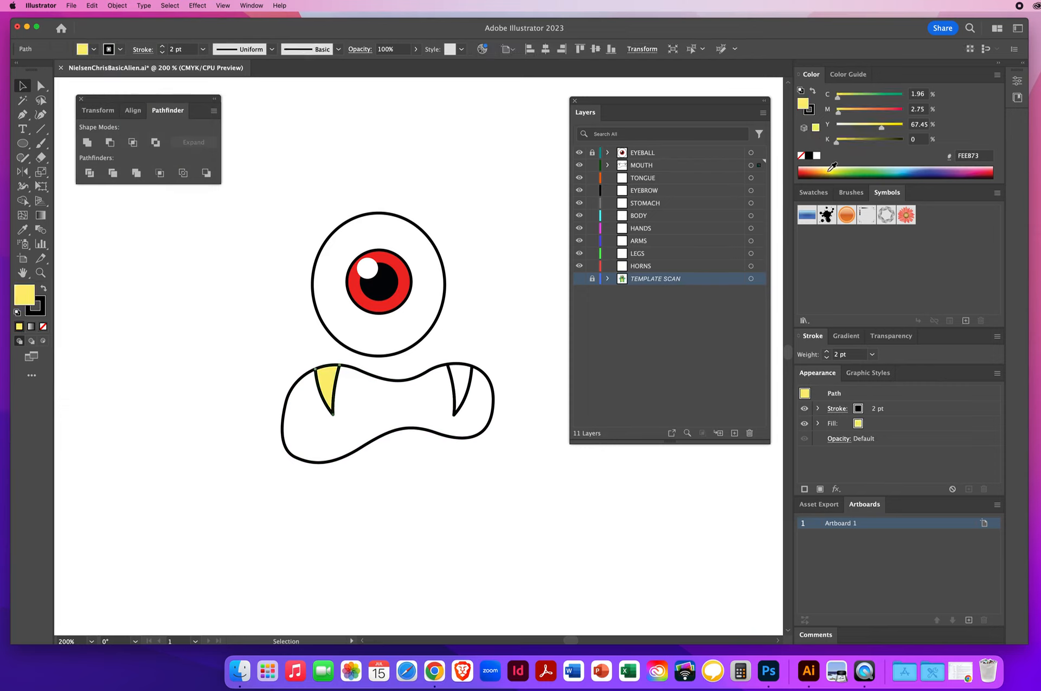
{"action": "left_click", "coordinate": [462, 365]}
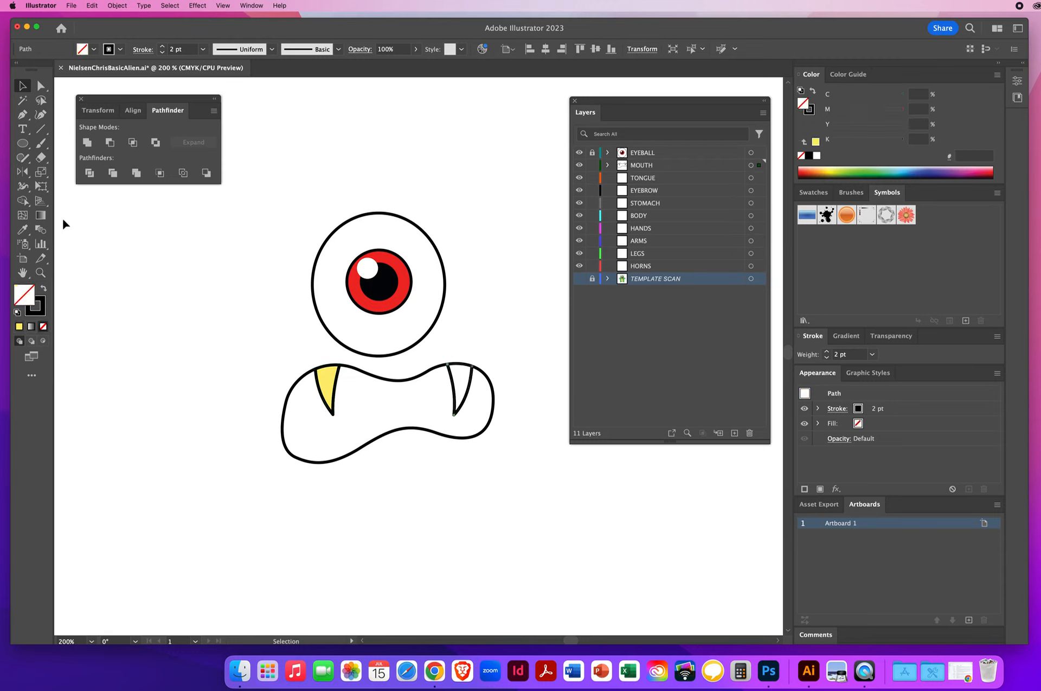
{"action": "left_click", "coordinate": [22, 229]}
{"action": "left_click", "coordinate": [330, 376]}
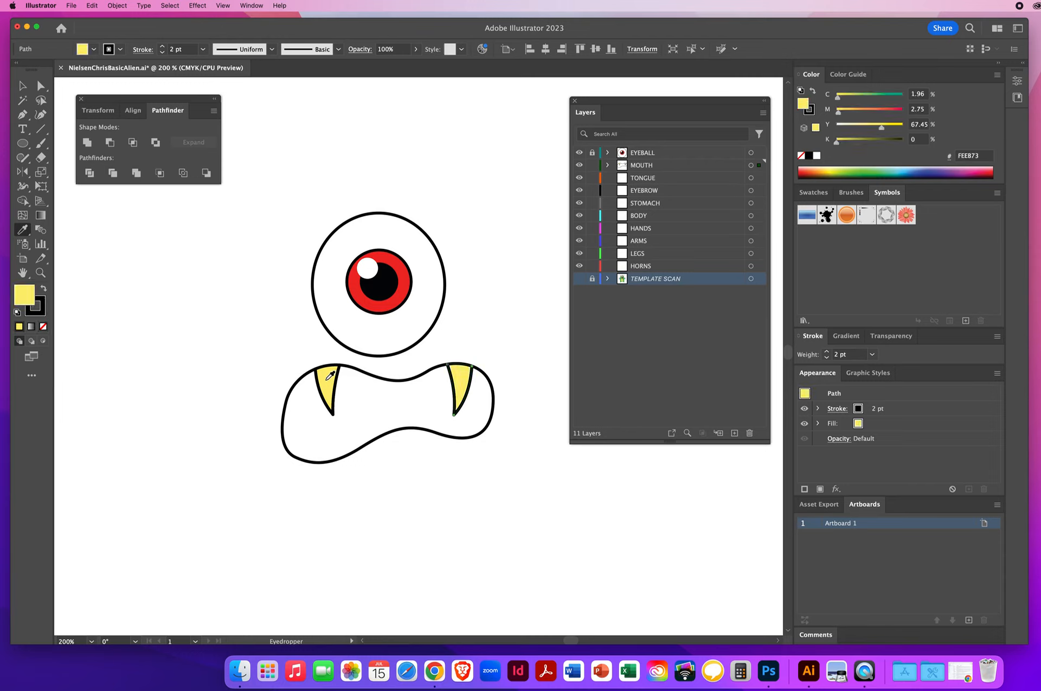
Step: Fill the mouth interior piece black and deselect everything
{"action": "left_click", "coordinate": [23, 86]}
{"action": "left_click", "coordinate": [395, 431]}
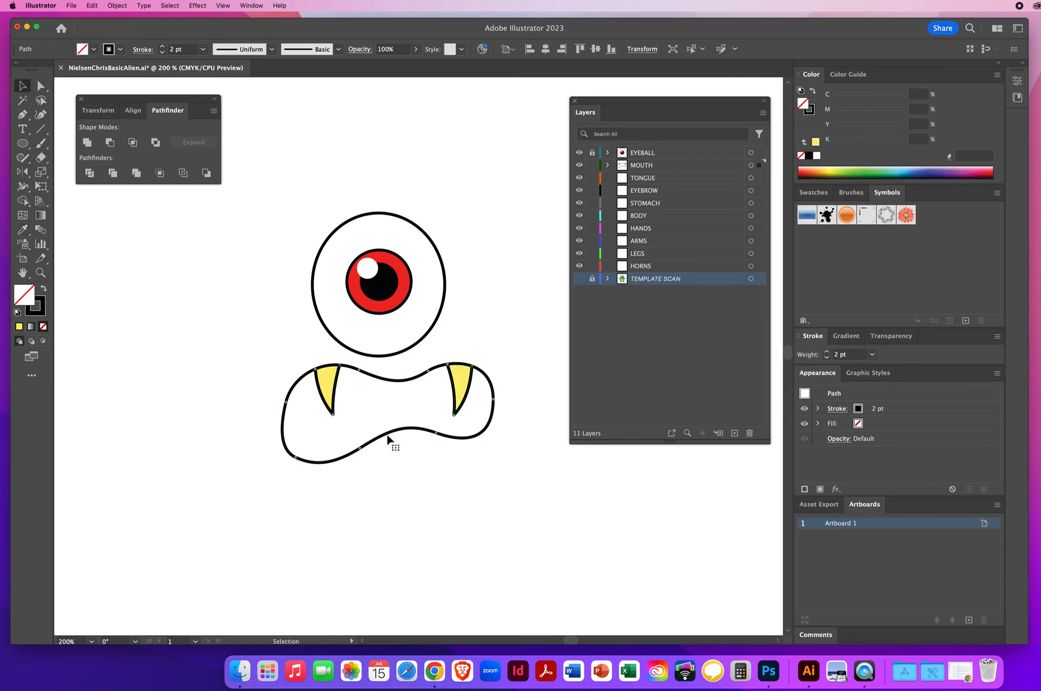
{"action": "left_click", "coordinate": [808, 155]}
{"action": "key", "text": "super+shift+a"}
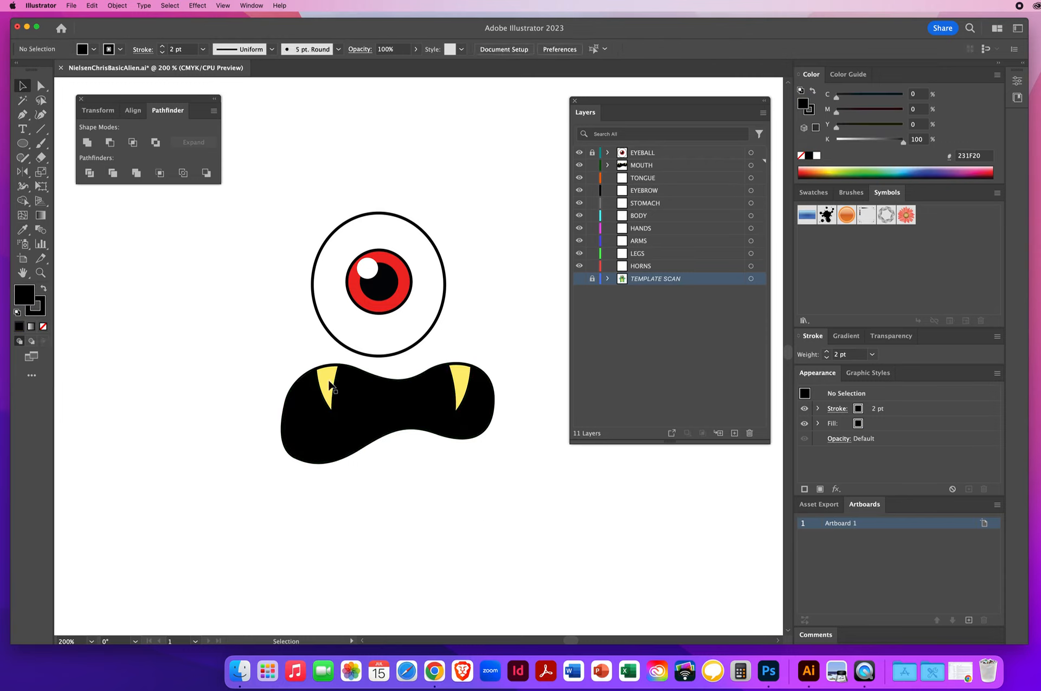
Step: Pull both fang shapes up out of the mouth, then undo both moves
{"action": "left_click_drag", "start_coordinate": [321, 375], "coordinate": [276, 317]}
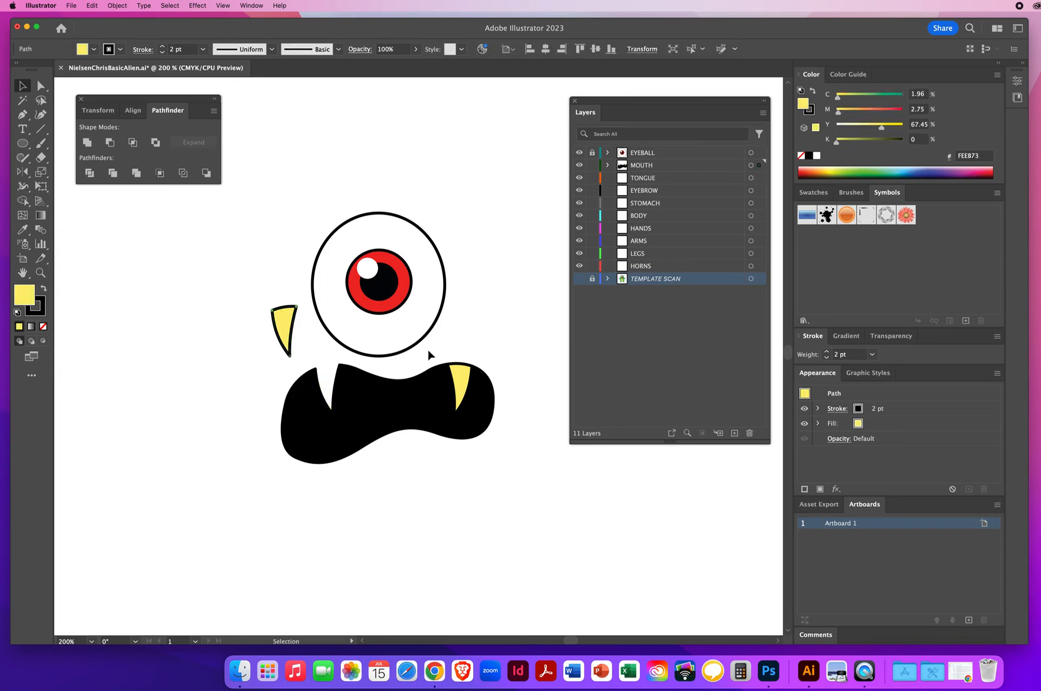
{"action": "left_click", "coordinate": [462, 380]}
{"action": "left_click_drag", "start_coordinate": [462, 352], "coordinate": [467, 322]}
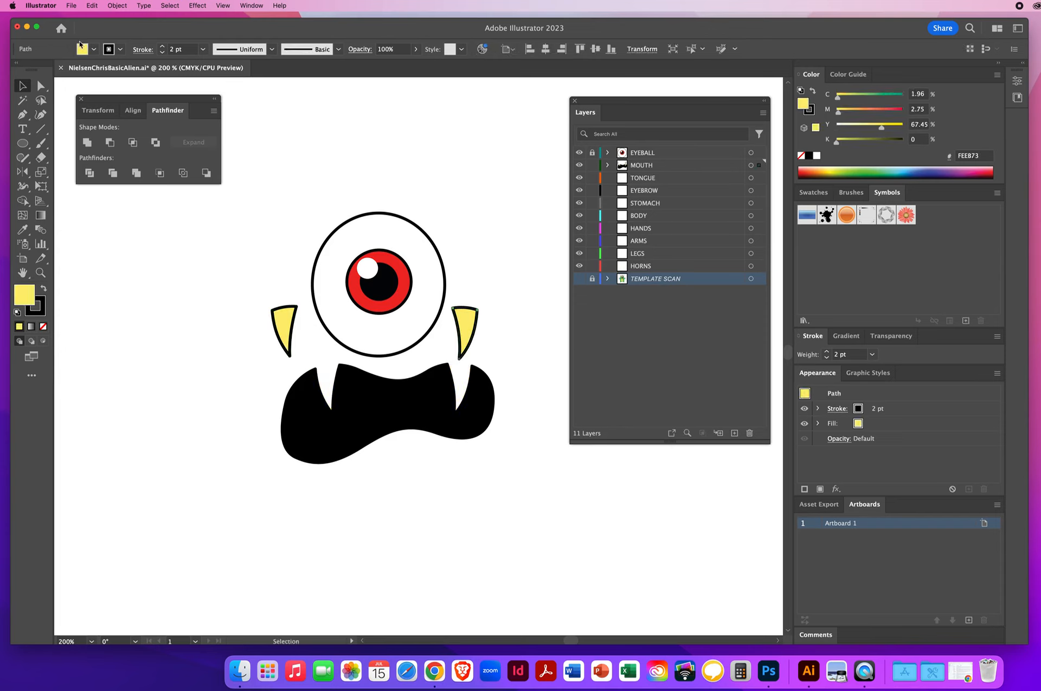
{"action": "left_click", "coordinate": [91, 6]}
{"action": "left_click", "coordinate": [103, 20]}
{"action": "left_click", "coordinate": [97, 5]}
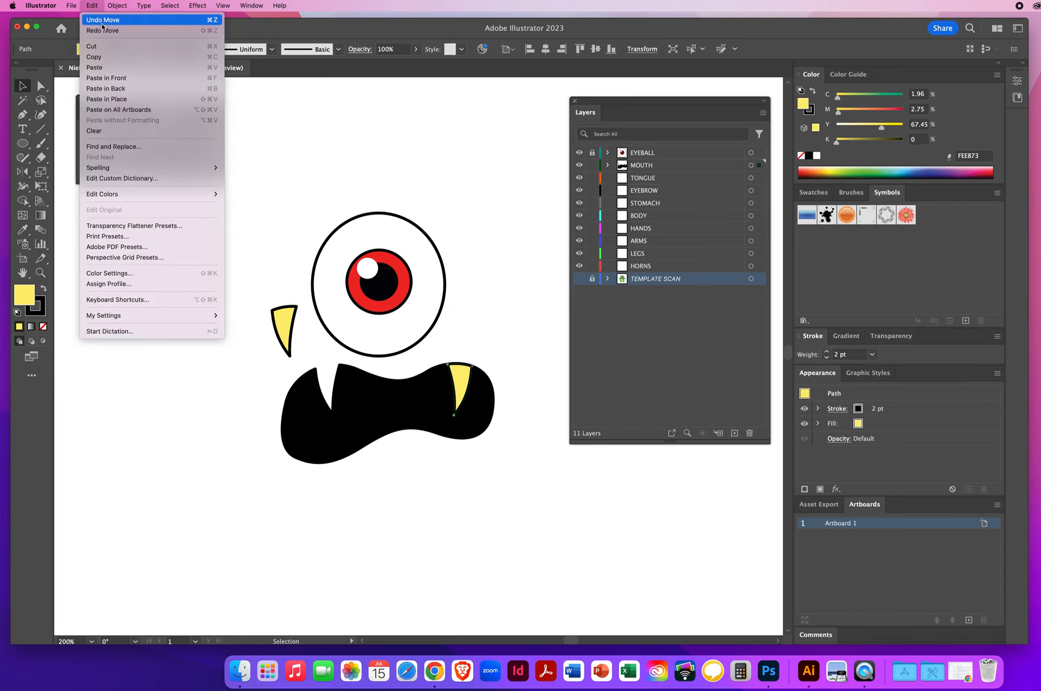
{"action": "left_click", "coordinate": [104, 18]}
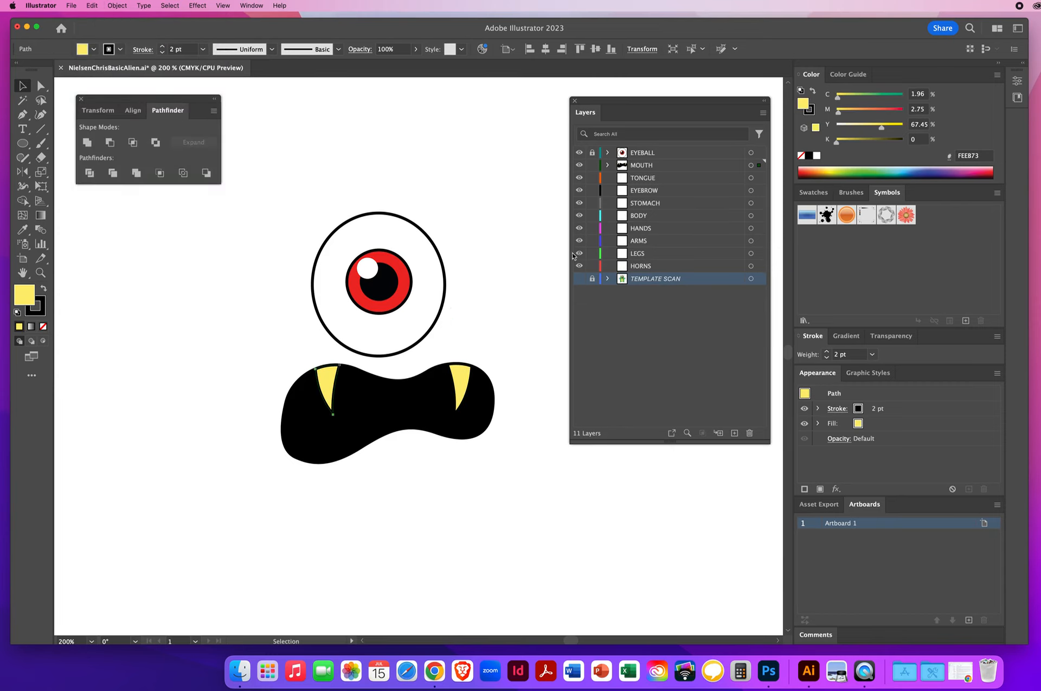
Step: Show the template scan layer again and save the file
{"action": "left_click", "coordinate": [579, 278]}
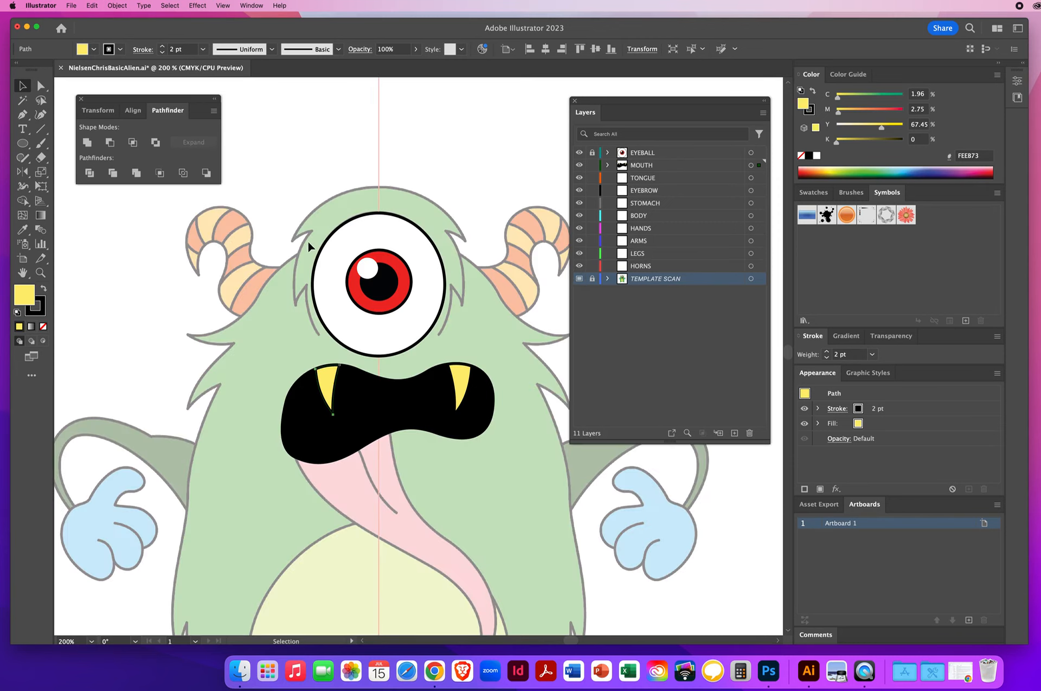
{"action": "key", "text": "super+s"}
{"action": "left_click", "coordinate": [186, 302]}
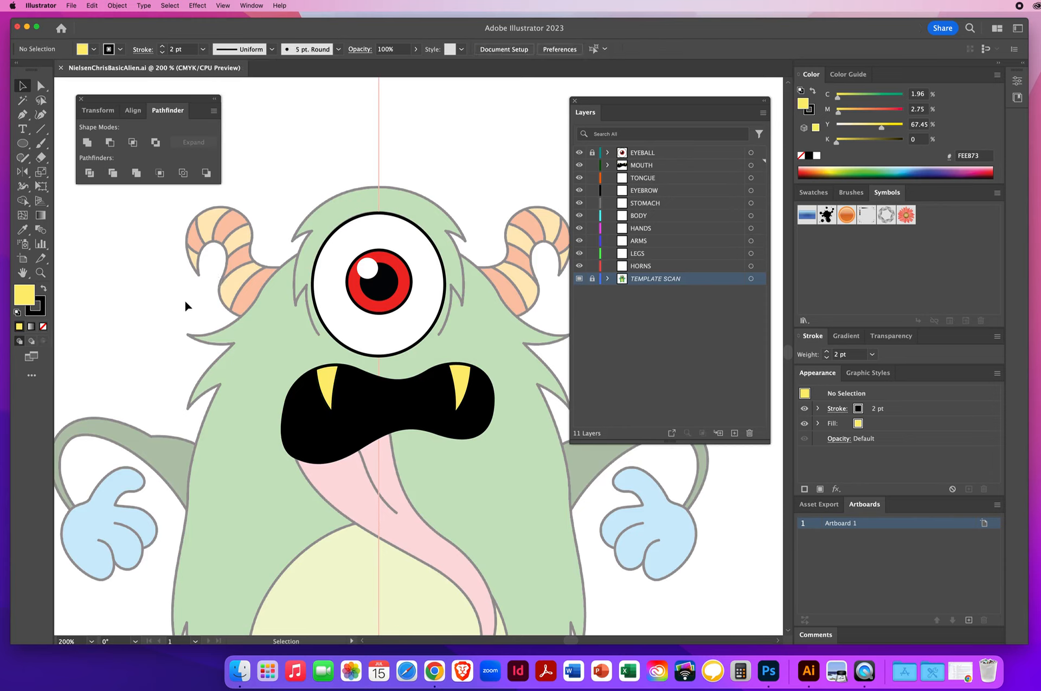
Step: Move the TONGUE layer above the MOUTH layer in the layer stack
{"action": "left_click", "coordinate": [648, 167]}
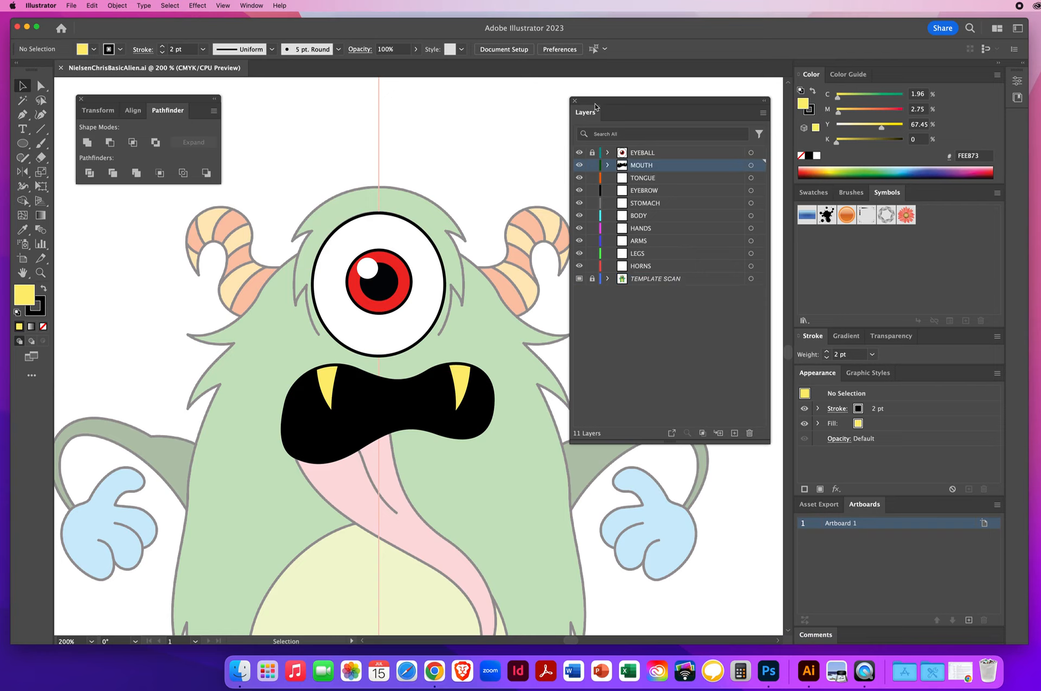
{"action": "left_click_drag", "start_coordinate": [595, 105], "coordinate": [614, 103]}
{"action": "left_click", "coordinate": [671, 179]}
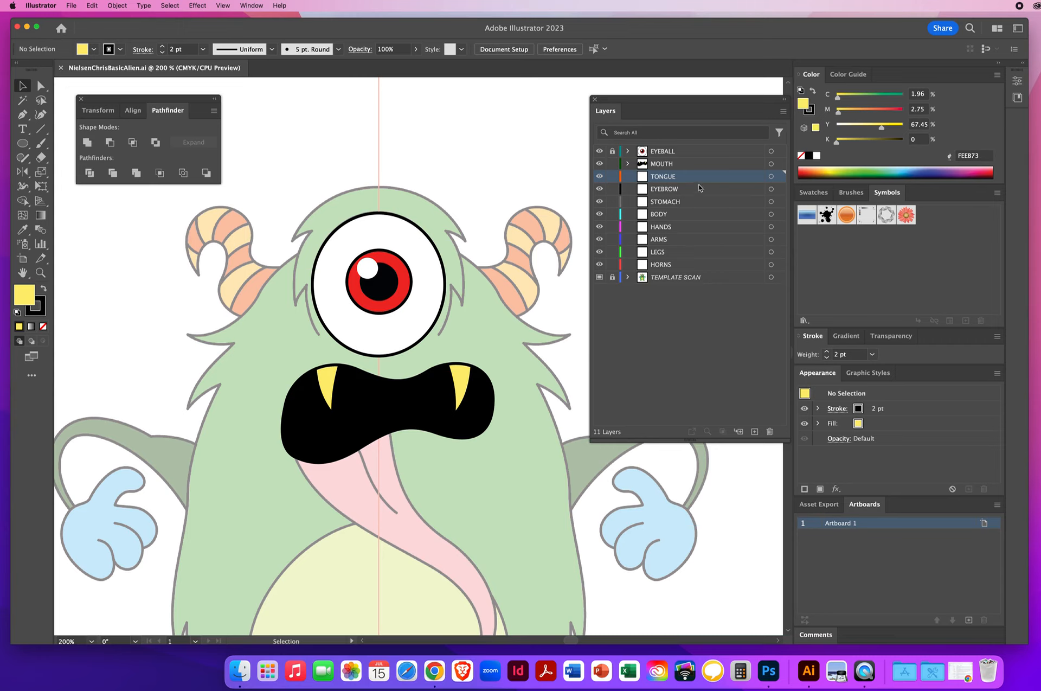
{"action": "left_click_drag", "start_coordinate": [683, 179], "coordinate": [688, 159]}
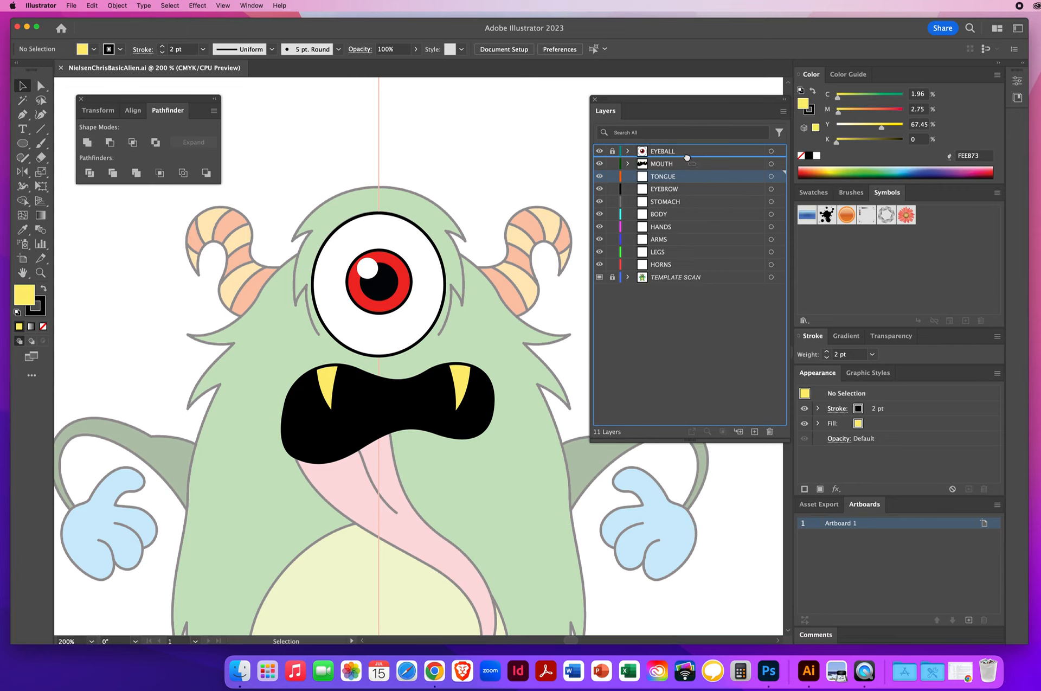
{"action": "left_click_drag", "start_coordinate": [687, 157], "coordinate": [687, 158]}
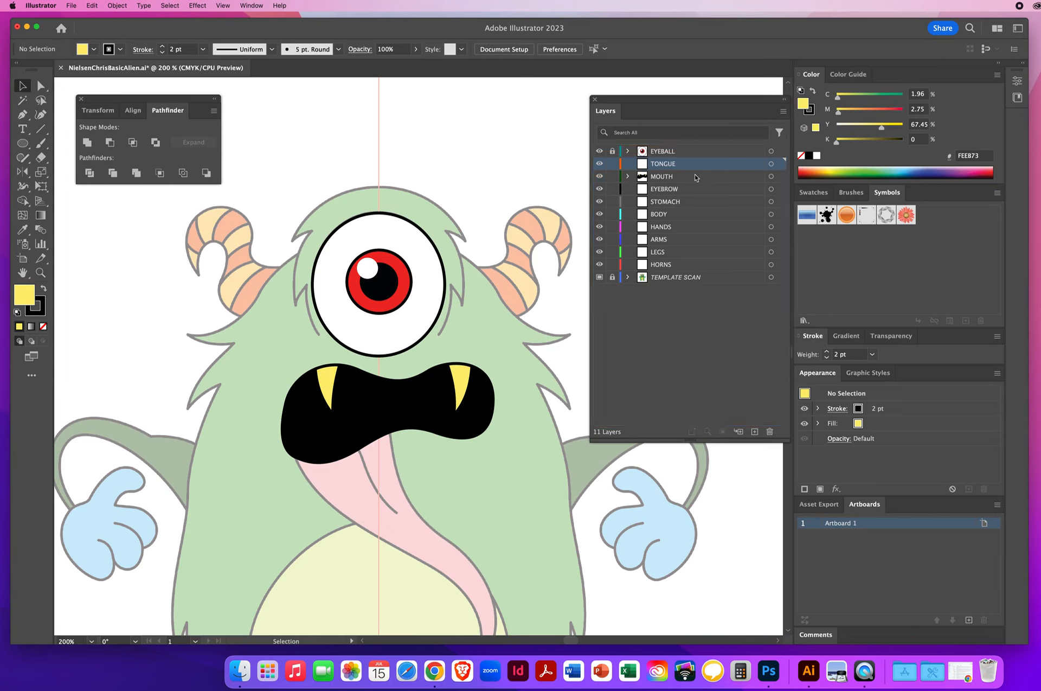
Step: Lock and hide the MOUTH layer
{"action": "left_click", "coordinate": [695, 177]}
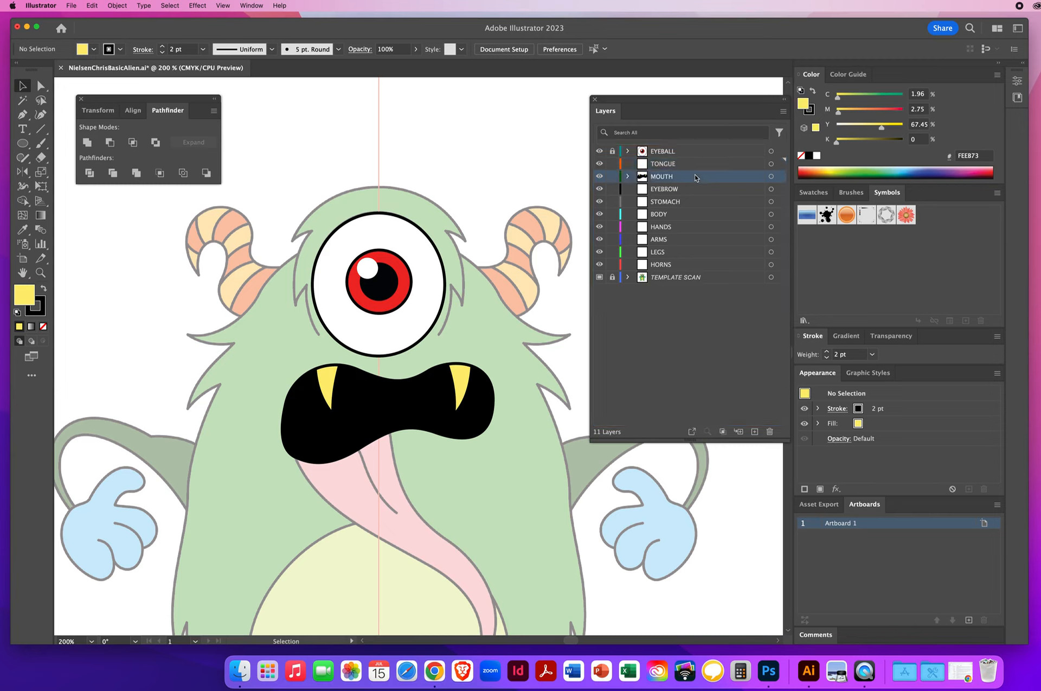
{"action": "left_click", "coordinate": [613, 178]}
{"action": "left_click", "coordinate": [599, 177]}
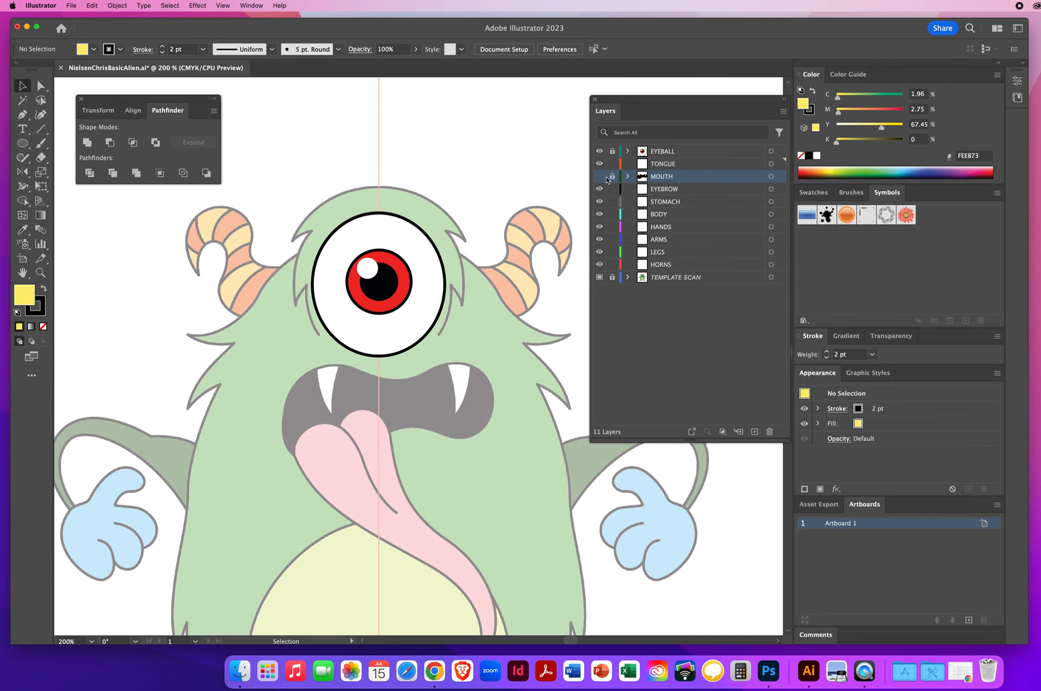
{"action": "left_click_drag", "start_coordinate": [404, 417], "coordinate": [358, 261]}
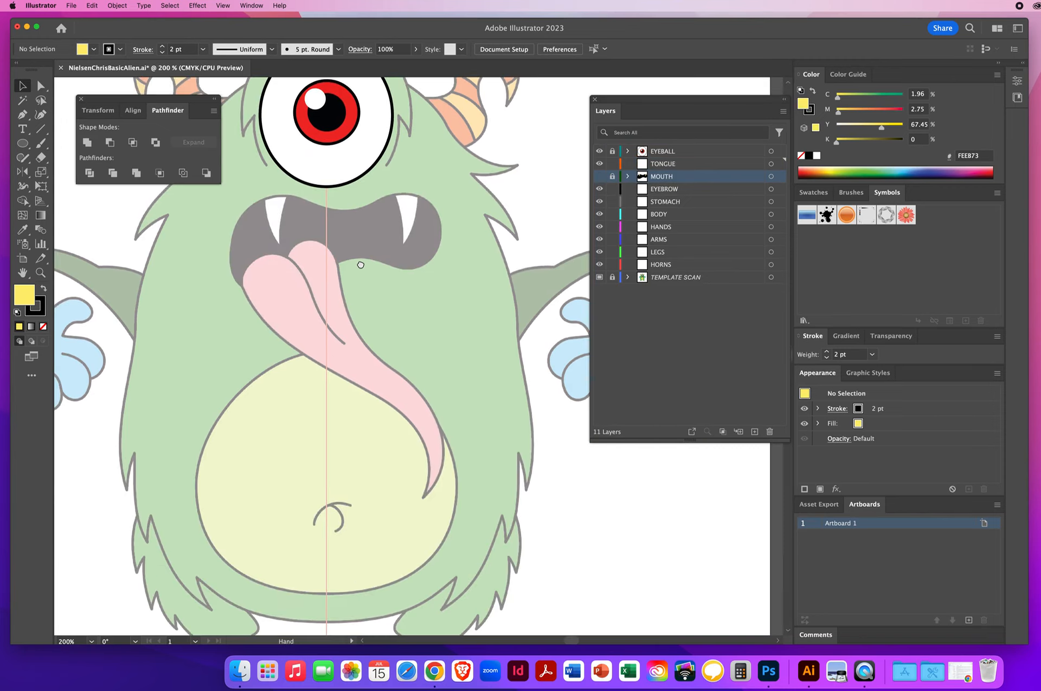
Step: Reset to default colors, remove the fill, and set a 2 pt stroke with round caps and round corners
{"action": "key", "text": "d"}
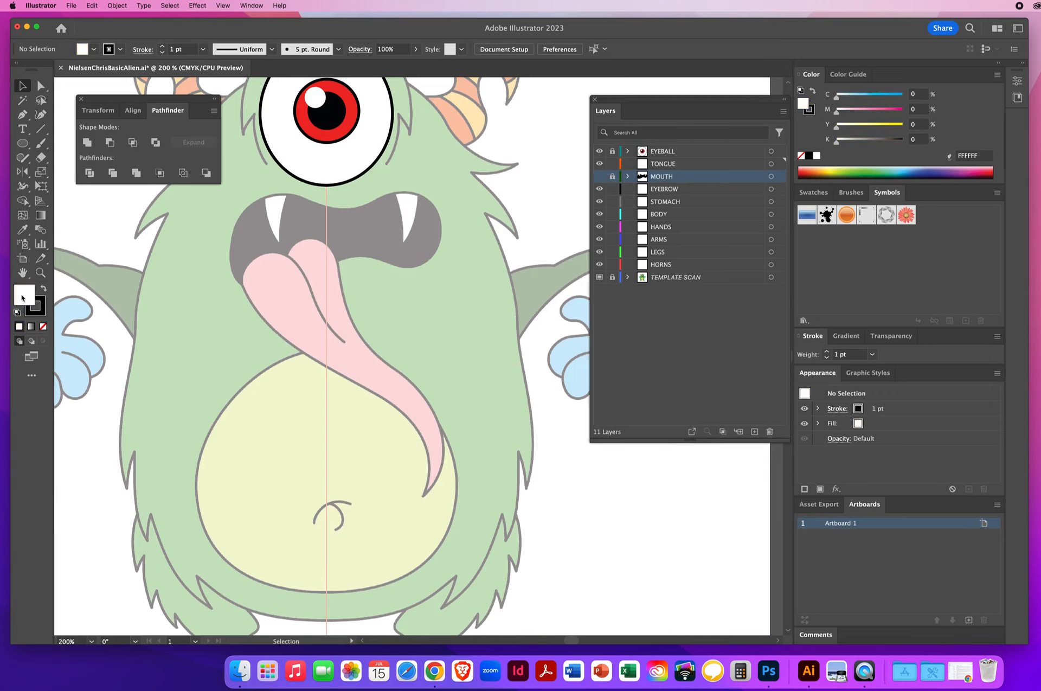
{"action": "key", "text": "slash"}
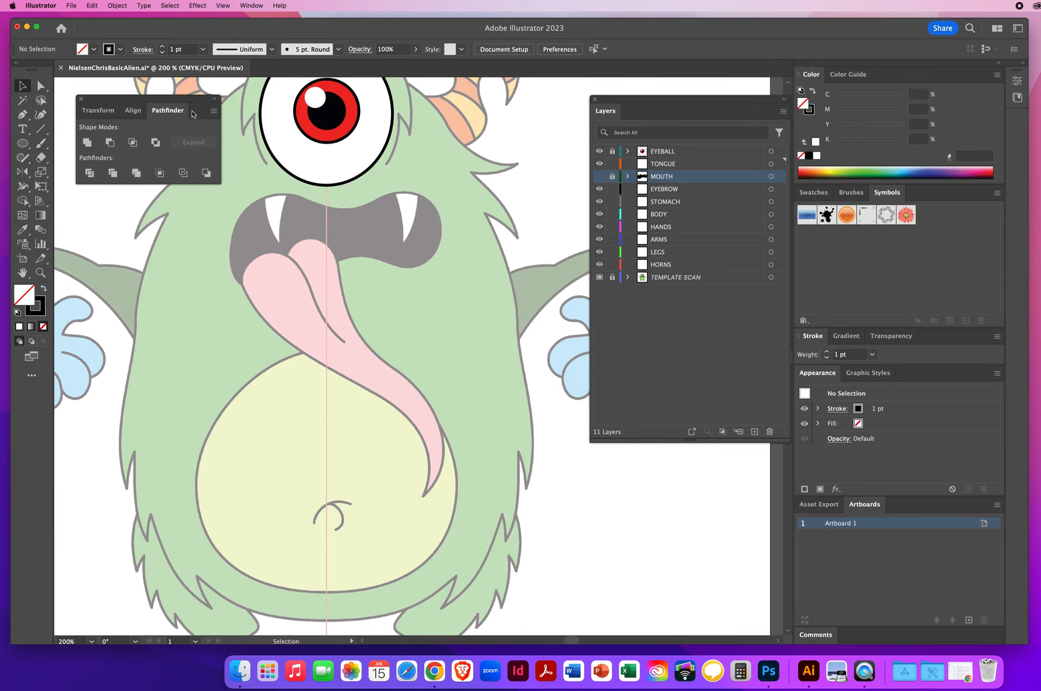
{"action": "left_click", "coordinate": [184, 50]}
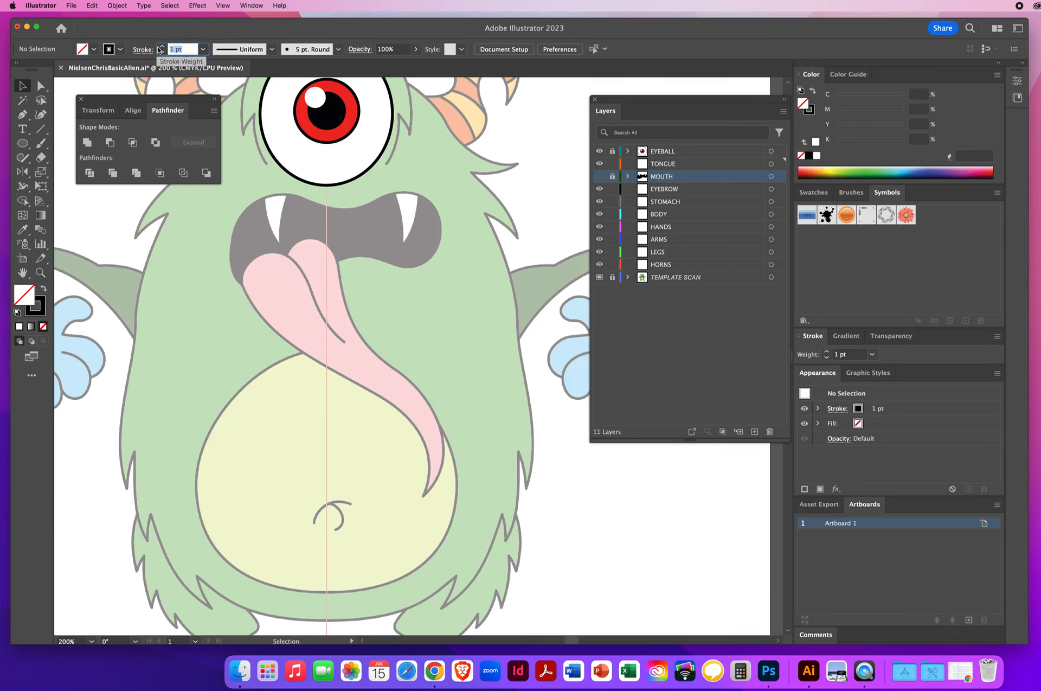
{"action": "left_click", "coordinate": [161, 47]}
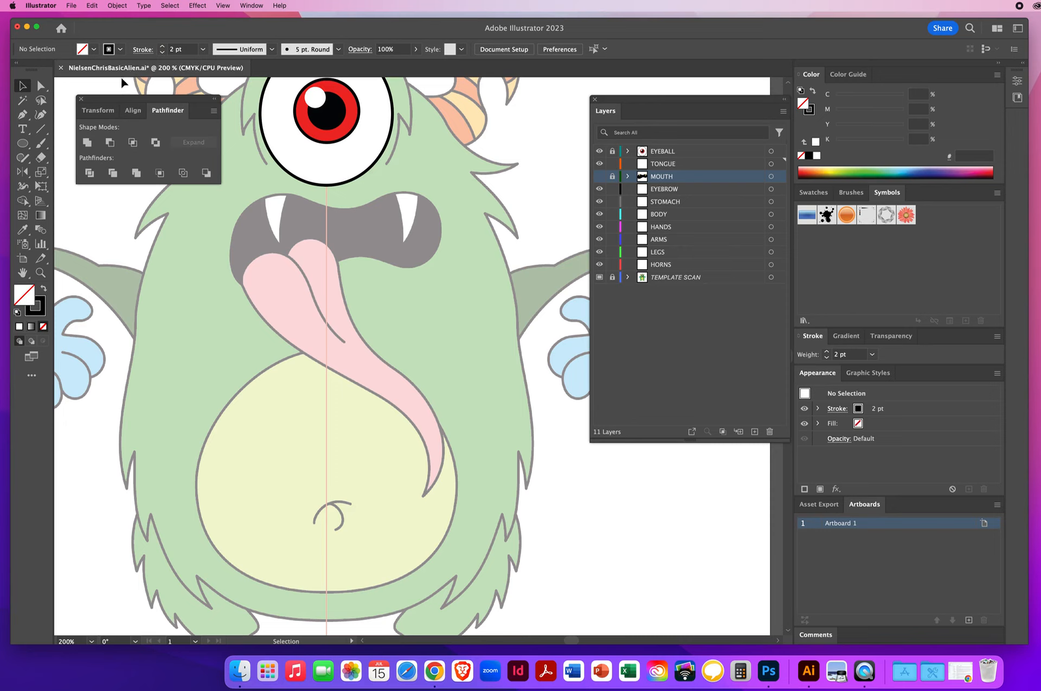
{"action": "left_click", "coordinate": [143, 49]}
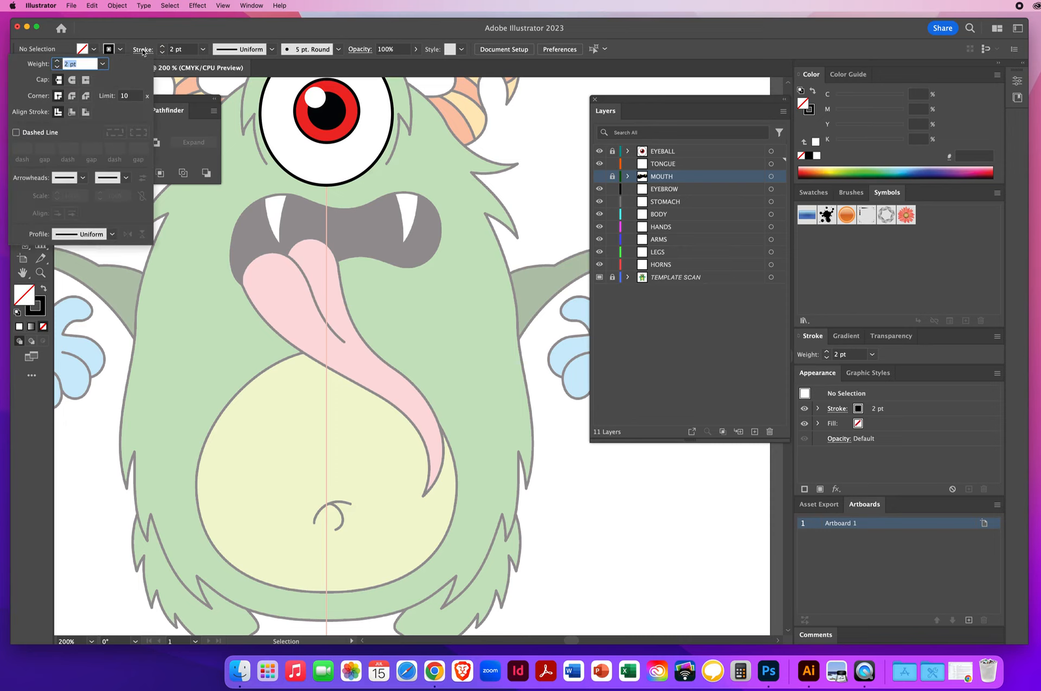
{"action": "left_click", "coordinate": [72, 80]}
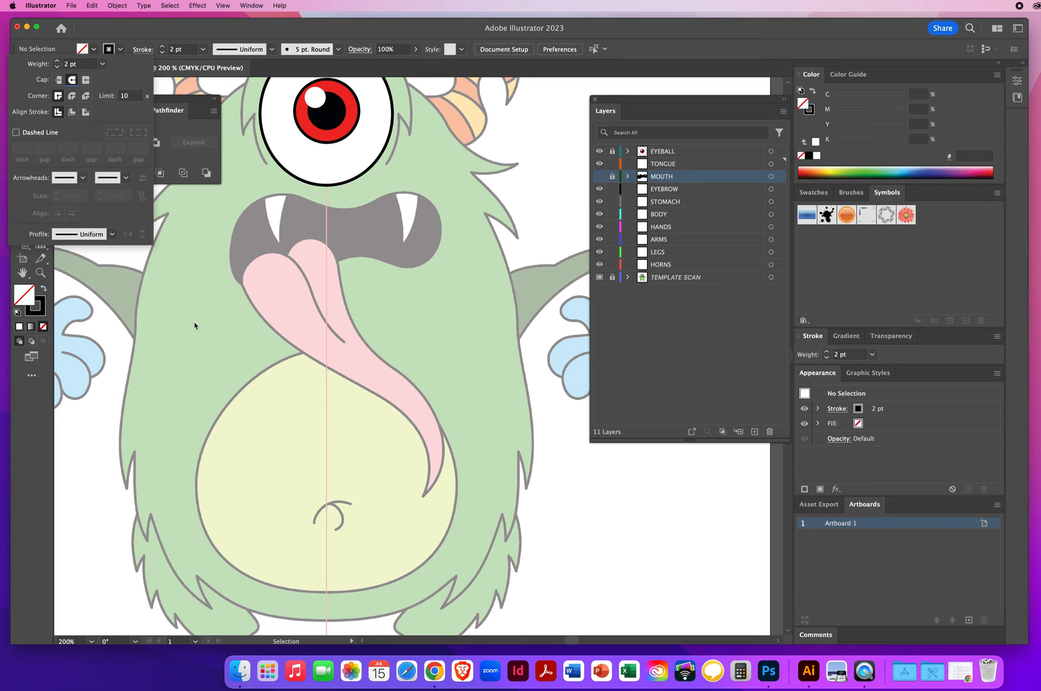
{"action": "left_click", "coordinate": [71, 96]}
{"action": "left_click", "coordinate": [346, 29]}
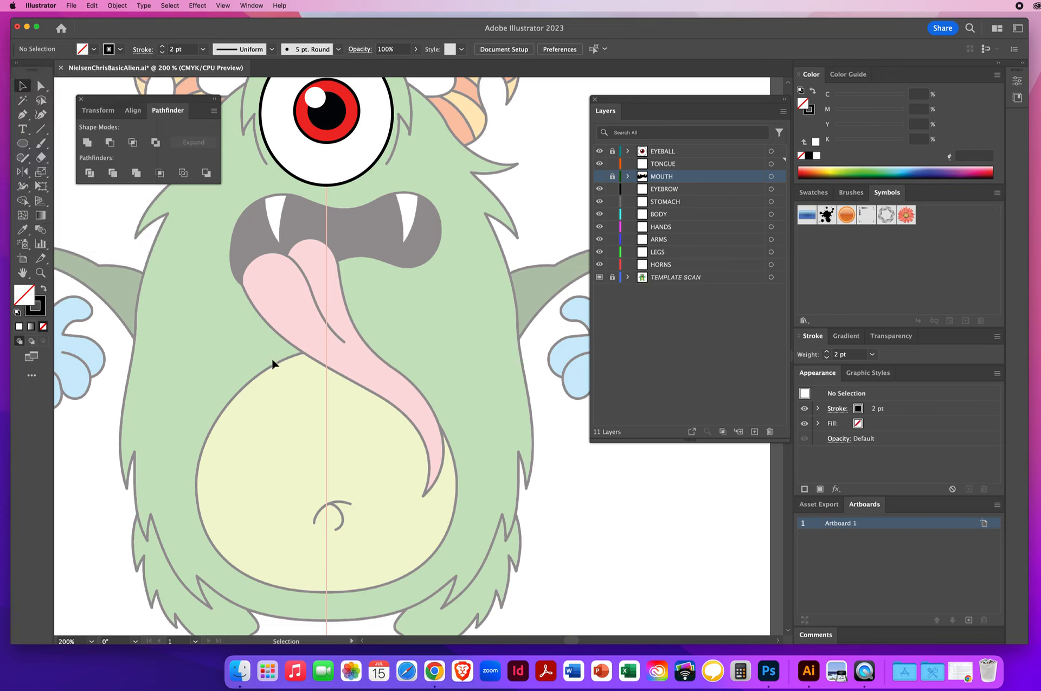
Step: Trace the tongue outline as a closed path with the Pen tool on the TONGUE layer
{"action": "left_click", "coordinate": [22, 114]}
{"action": "left_click_drag", "start_coordinate": [431, 480], "coordinate": [441, 451]}
{"action": "left_click_drag", "start_coordinate": [441, 451], "coordinate": [441, 452]}
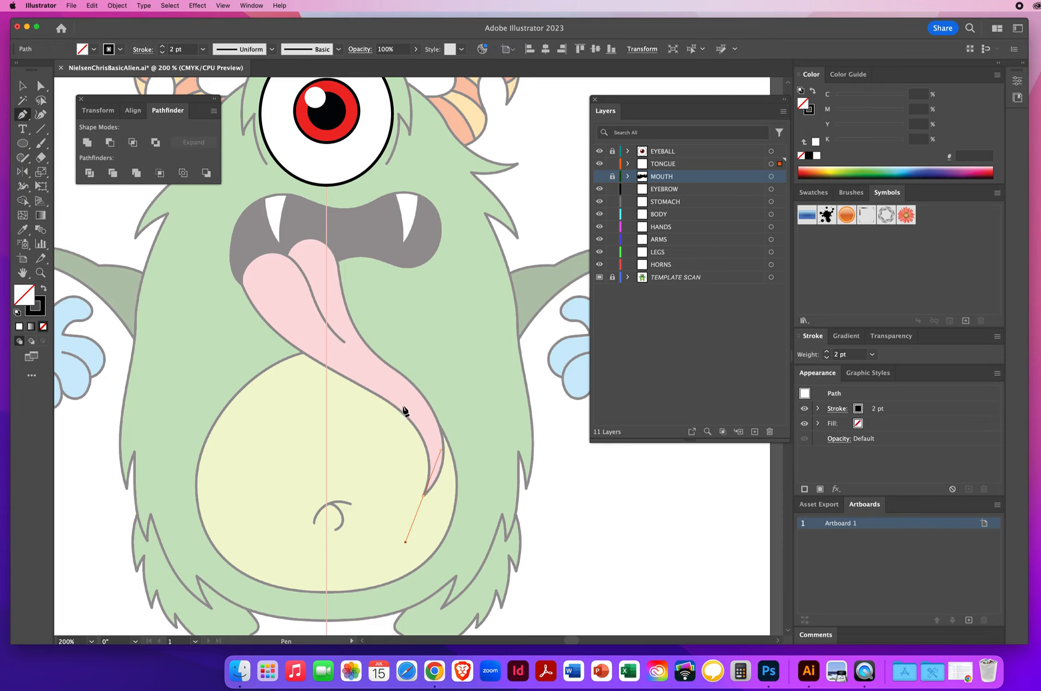
{"action": "left_click_drag", "start_coordinate": [361, 386], "coordinate": [302, 358]}
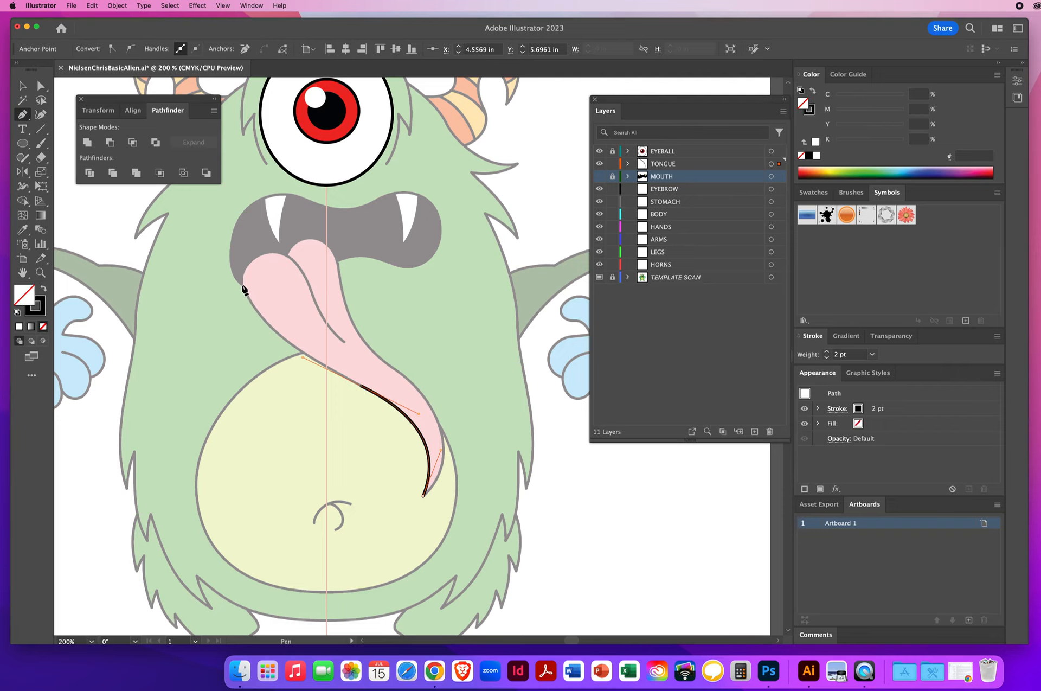
{"action": "left_click_drag", "start_coordinate": [242, 283], "coordinate": [228, 245]}
{"action": "left_click", "coordinate": [244, 289]}
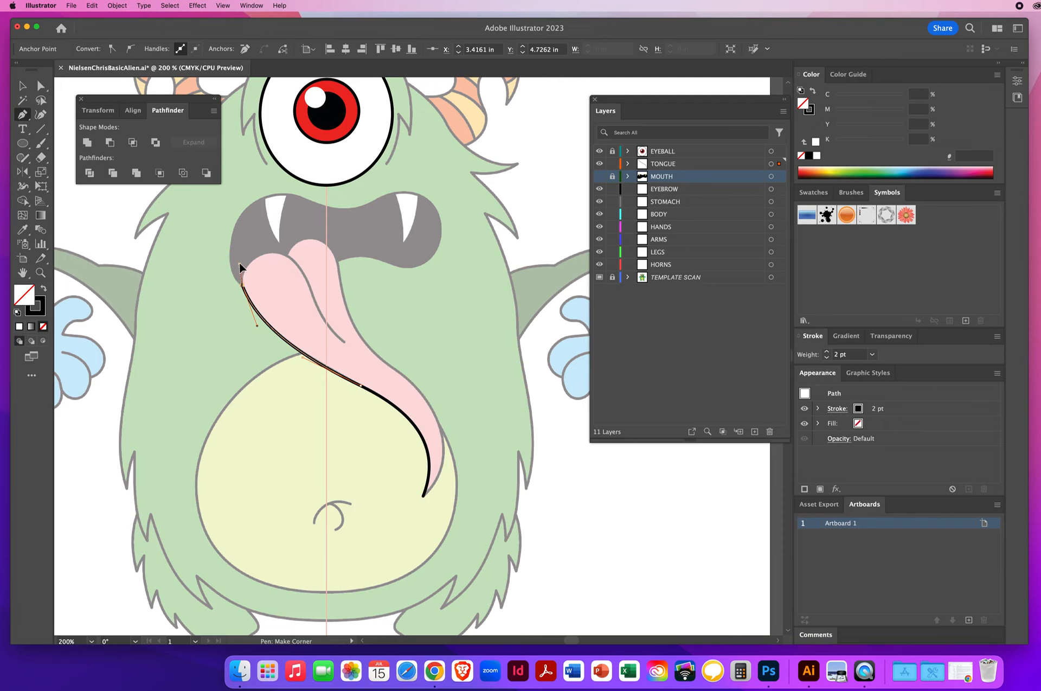
{"action": "left_click_drag", "start_coordinate": [239, 262], "coordinate": [240, 262]}
{"action": "left_click_drag", "start_coordinate": [287, 255], "coordinate": [308, 267]}
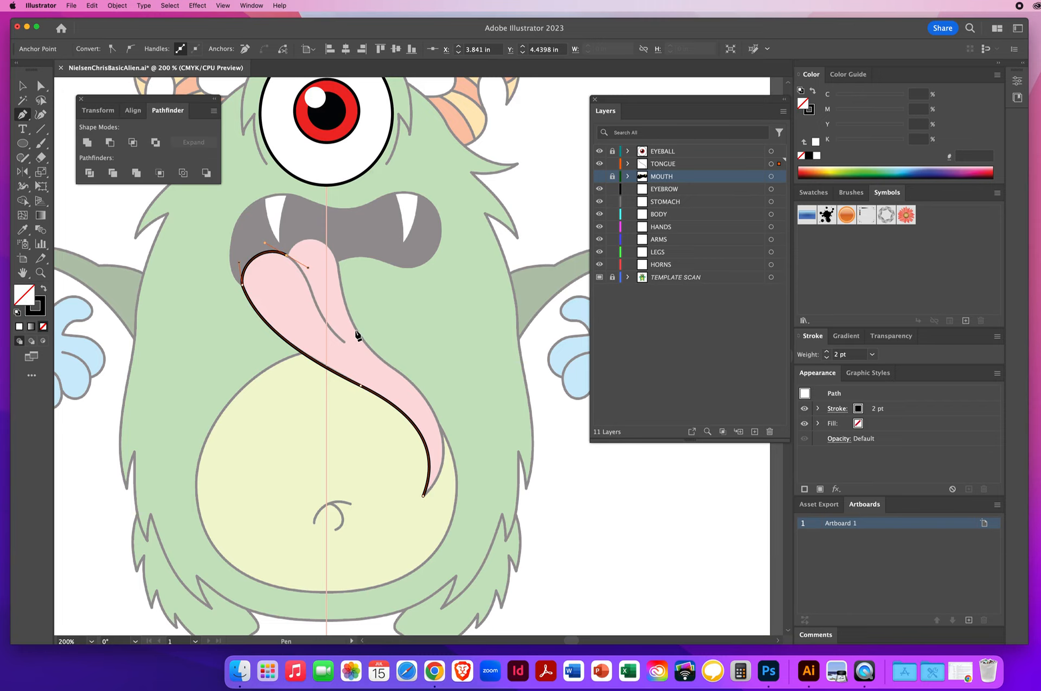
{"action": "left_click_drag", "start_coordinate": [288, 255], "coordinate": [298, 230]}
{"action": "left_click_drag", "start_coordinate": [338, 263], "coordinate": [342, 294]}
{"action": "left_click_drag", "start_coordinate": [390, 366], "coordinate": [432, 394]}
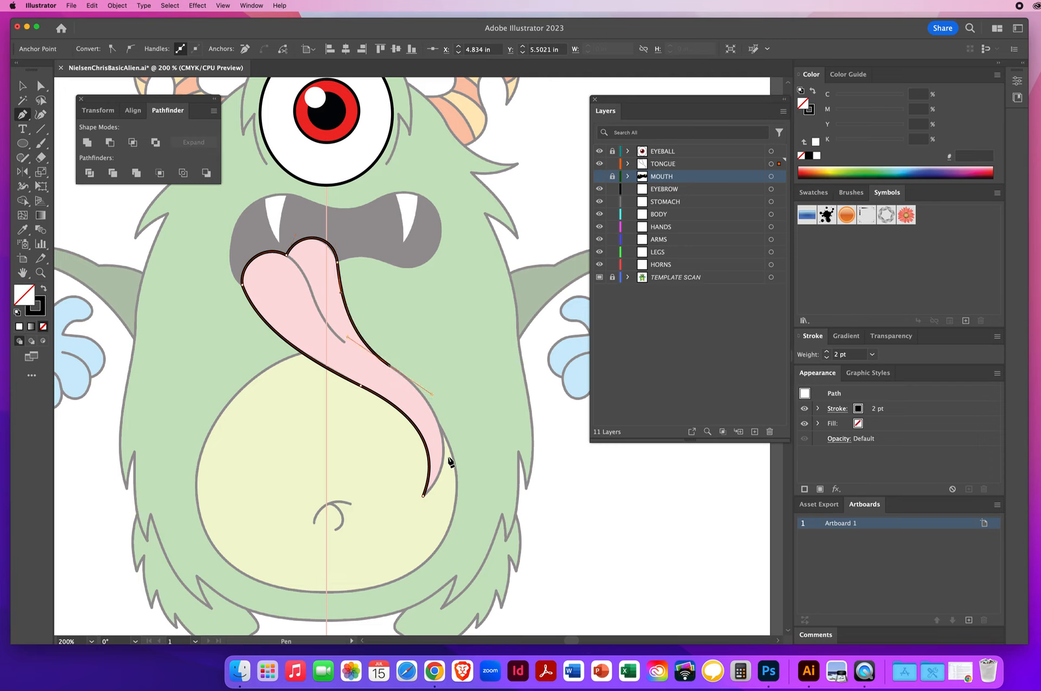
{"action": "left_click", "coordinate": [425, 497]}
{"action": "left_click_drag", "start_coordinate": [422, 500], "coordinate": [376, 544]}
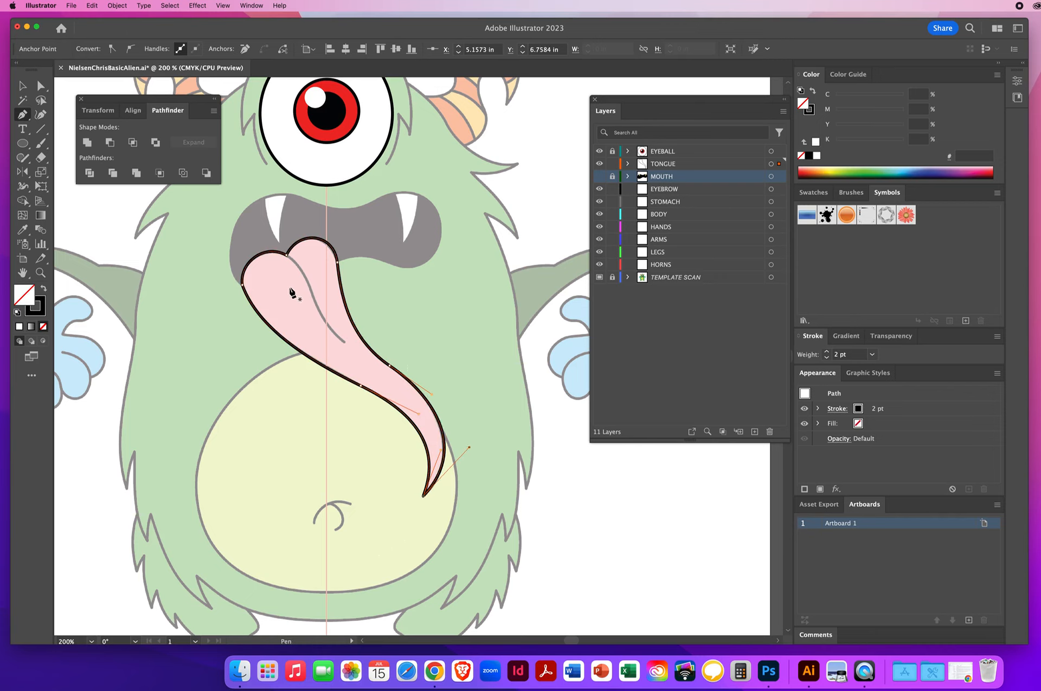
{"action": "key", "text": "super"}
{"action": "left_click", "coordinate": [290, 291], "text": "super"}
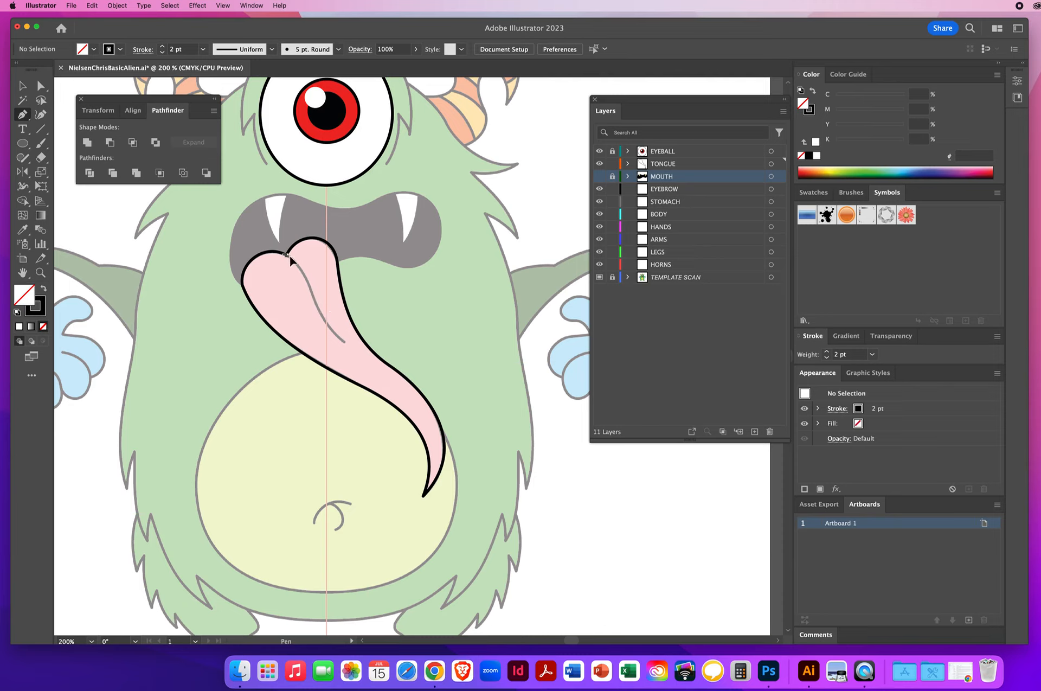
Step: Draw the tongue's center crease line with the Pen tool, then deselect it
{"action": "left_click_drag", "start_coordinate": [303, 263], "coordinate": [303, 265]}
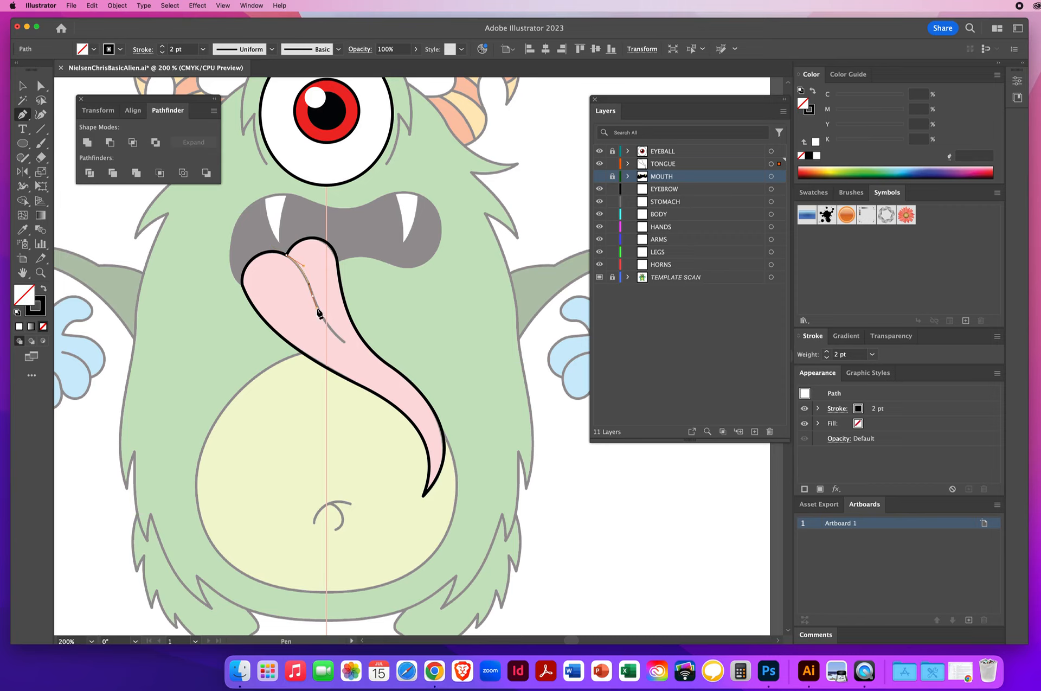
{"action": "left_click_drag", "start_coordinate": [316, 308], "coordinate": [350, 346]}
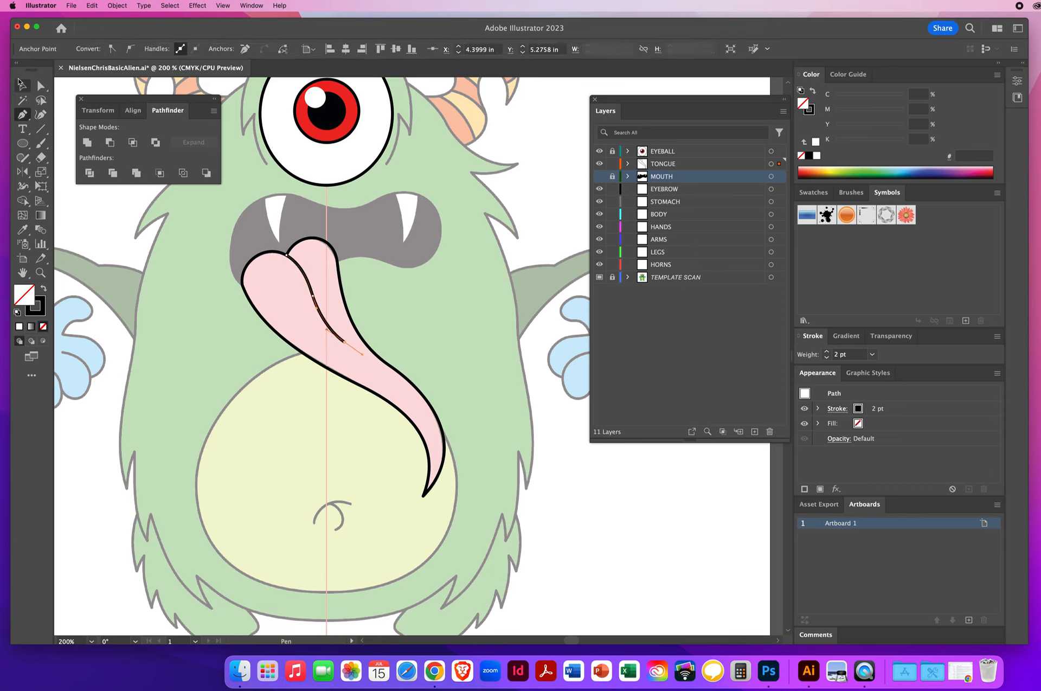
{"action": "left_click", "coordinate": [22, 85]}
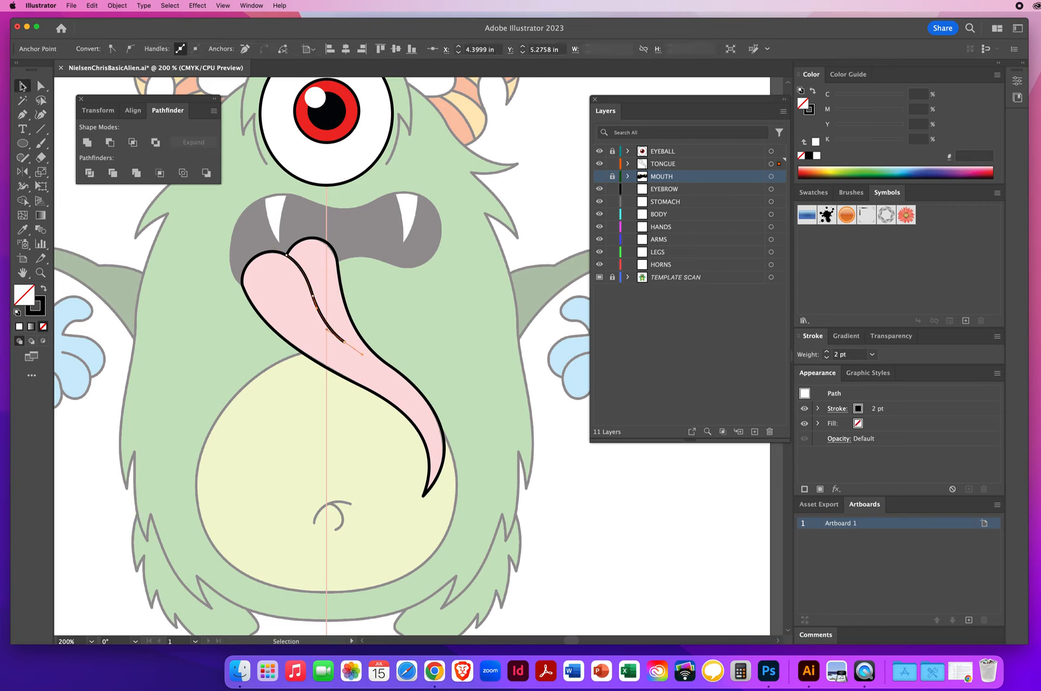
{"action": "left_click", "coordinate": [181, 266]}
Step: Zoom in to inspect the ends of the tongue crease and the tongue tip
{"action": "left_click", "coordinate": [40, 273]}
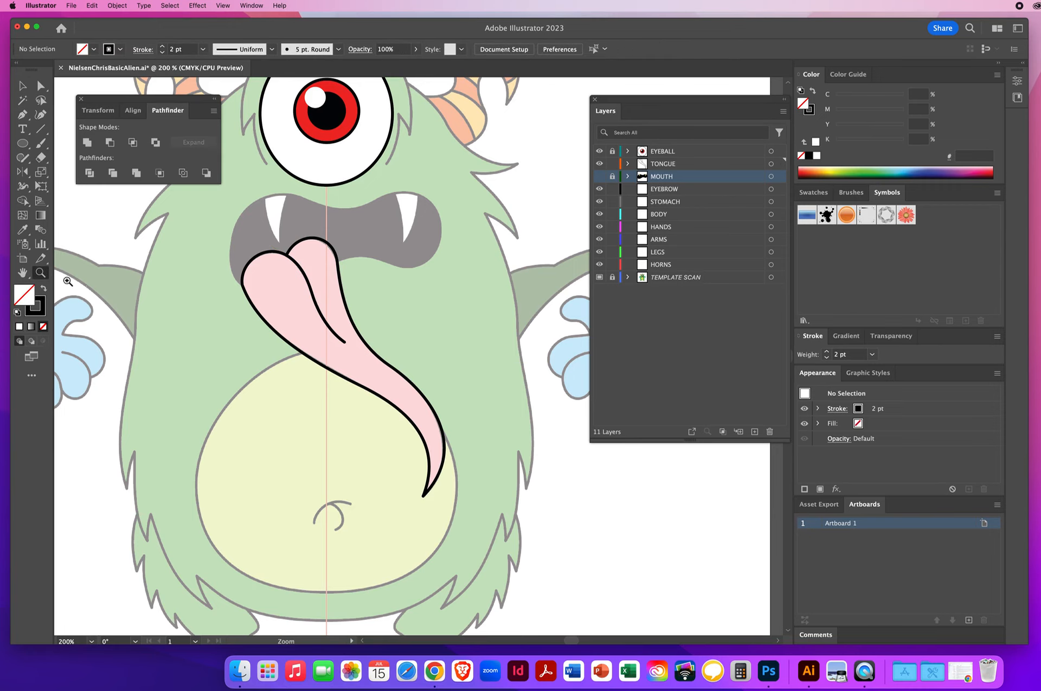
{"action": "left_click", "coordinate": [350, 345]}
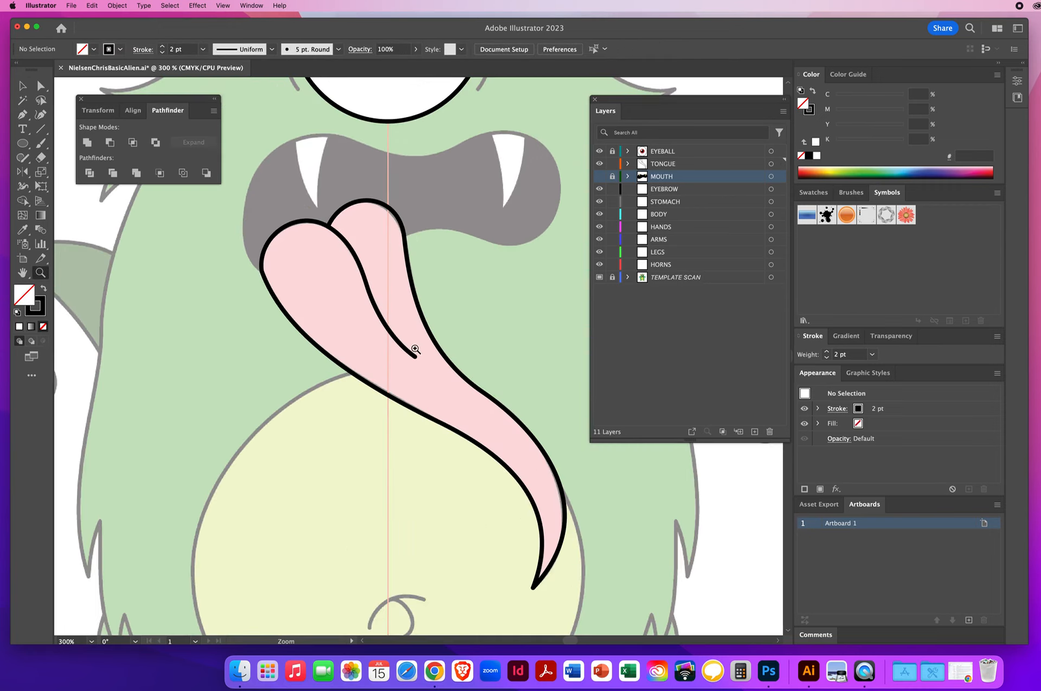
{"action": "left_click", "coordinate": [415, 349]}
{"action": "left_click", "coordinate": [428, 367]}
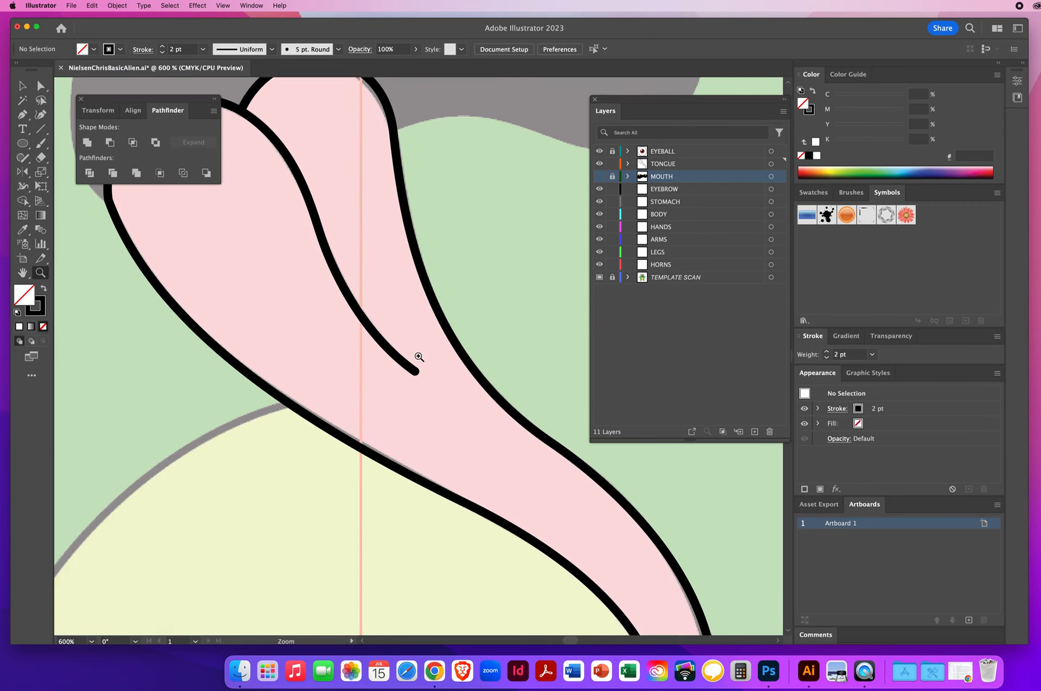
{"action": "left_click_drag", "start_coordinate": [434, 483], "coordinate": [245, 119]}
{"action": "left_click_drag", "start_coordinate": [461, 407], "coordinate": [271, 231]}
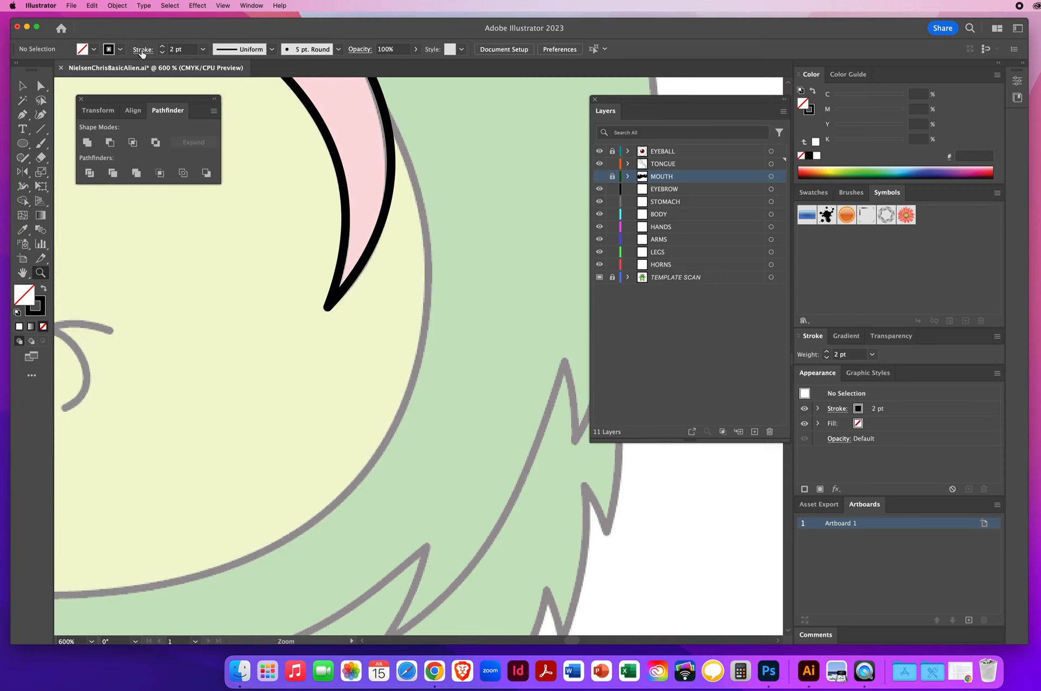
{"action": "left_click", "coordinate": [142, 50]}
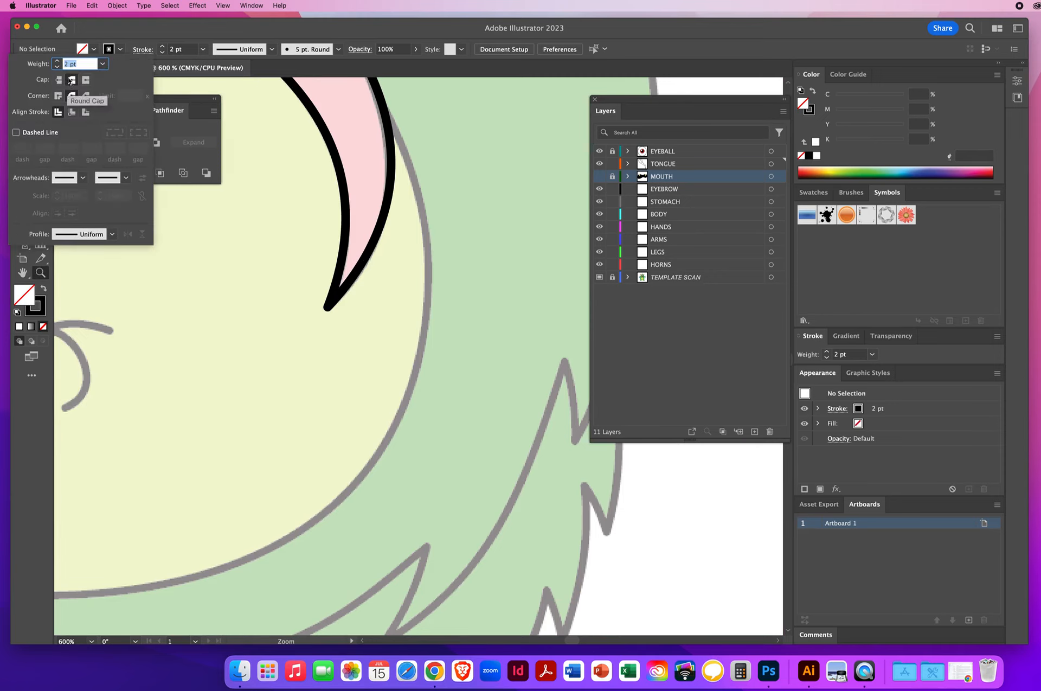
{"action": "left_click", "coordinate": [157, 31]}
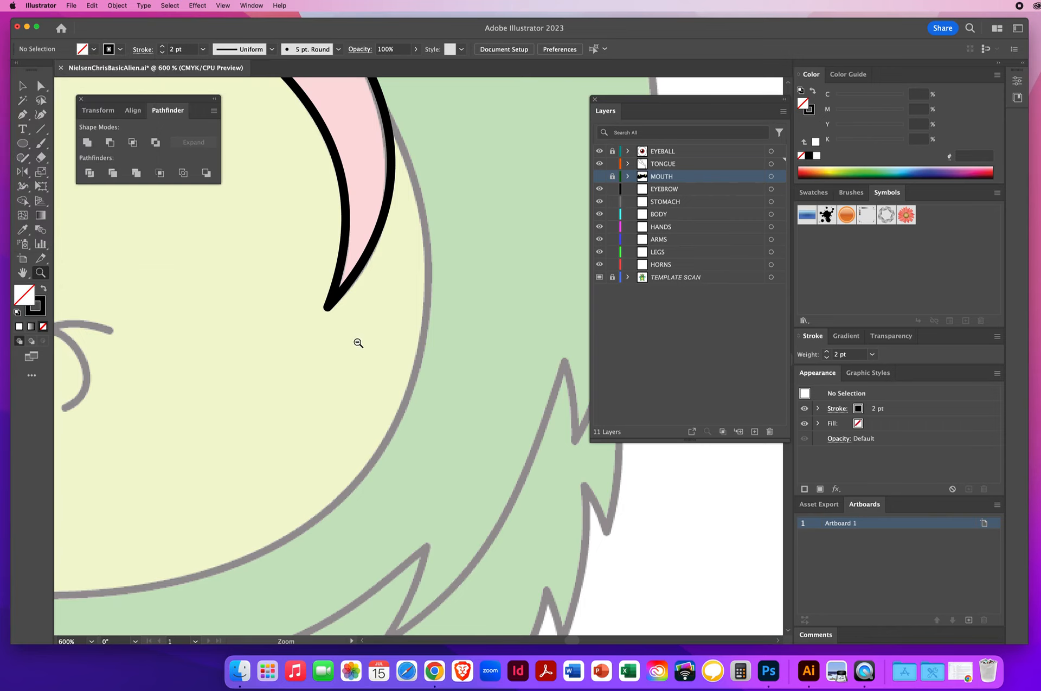
{"action": "left_click", "coordinate": [357, 343], "text": "alt"}
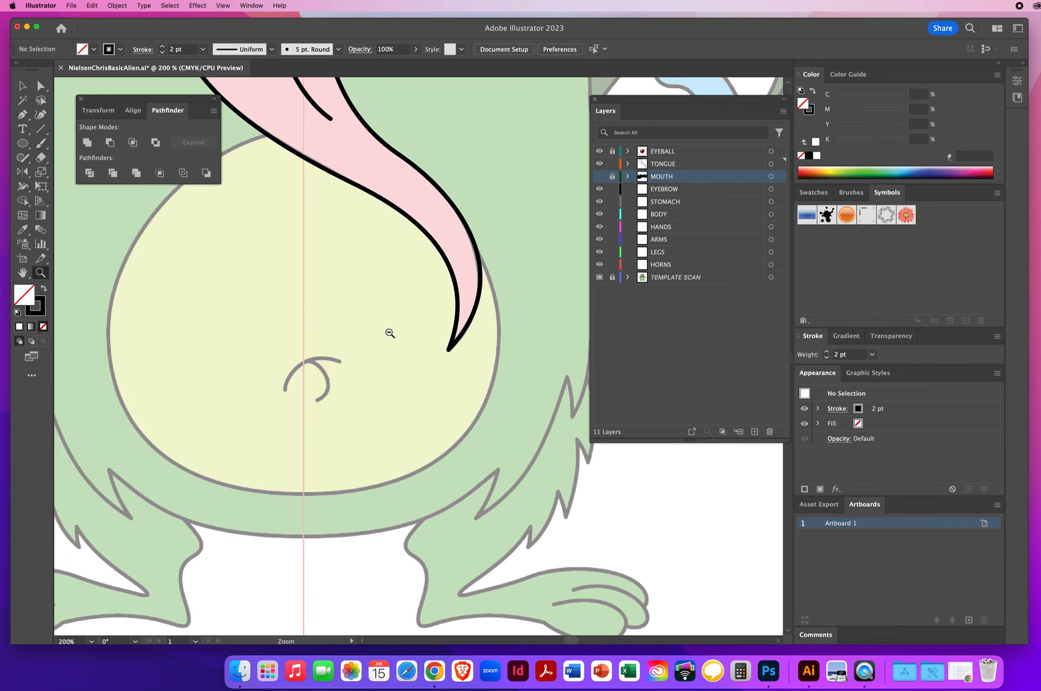
{"action": "left_click", "coordinate": [390, 332], "text": "alt"}
{"action": "left_click", "coordinate": [418, 332], "text": "alt"}
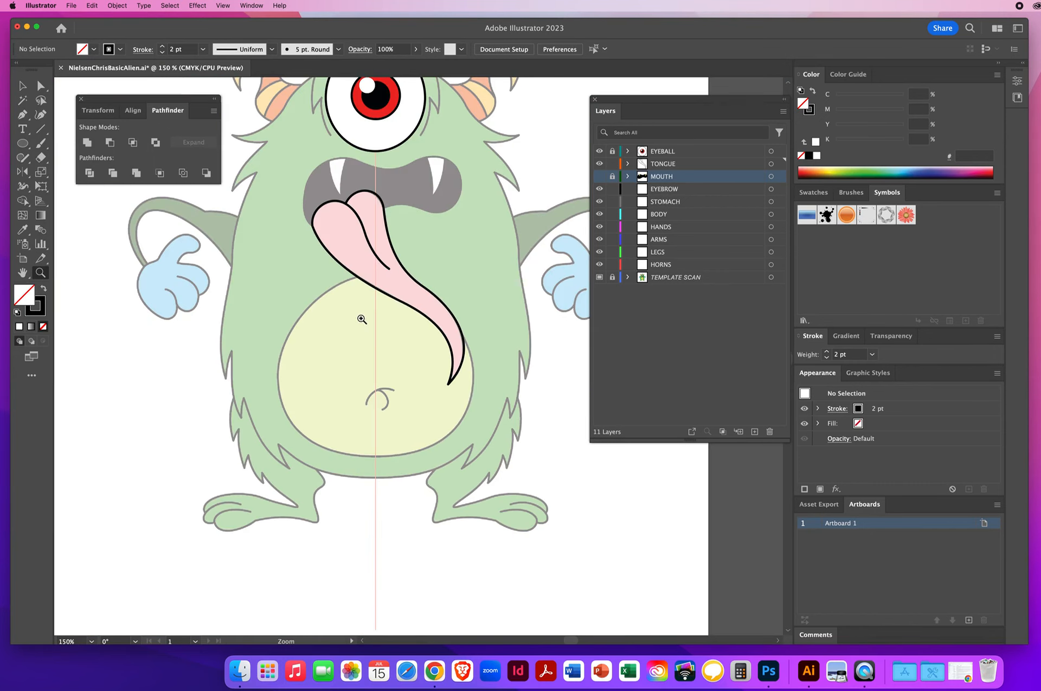
Step: Select the tongue and fill it with the template's pink using the Eyedropper
{"action": "left_click", "coordinate": [21, 86]}
{"action": "left_click", "coordinate": [402, 284]}
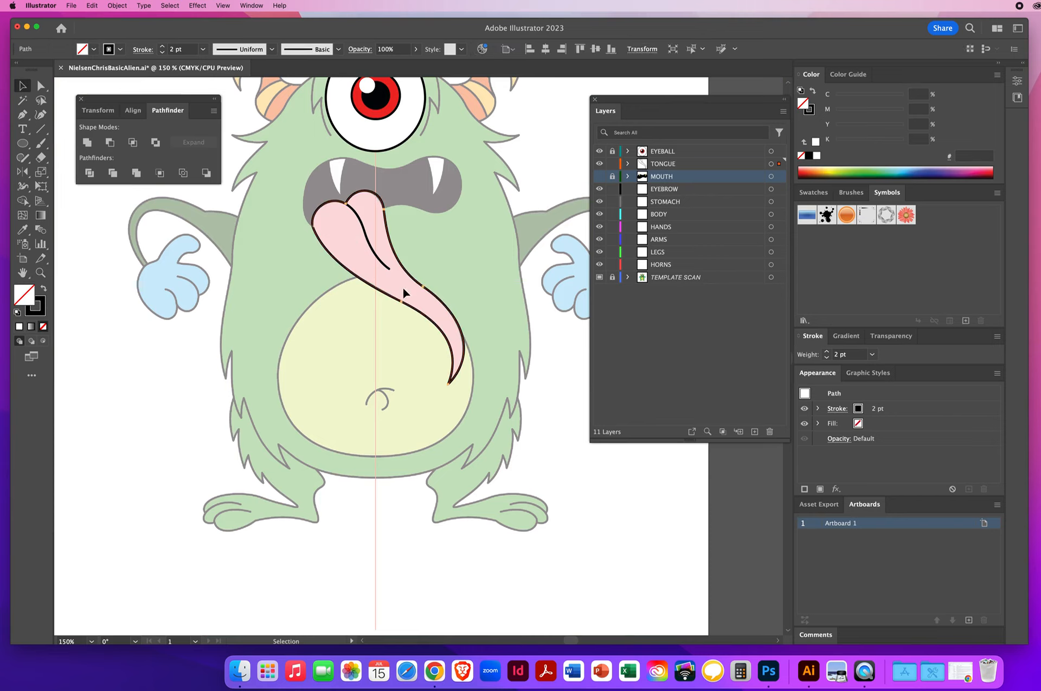
{"action": "left_click", "coordinate": [23, 231]}
{"action": "left_click", "coordinate": [349, 232]}
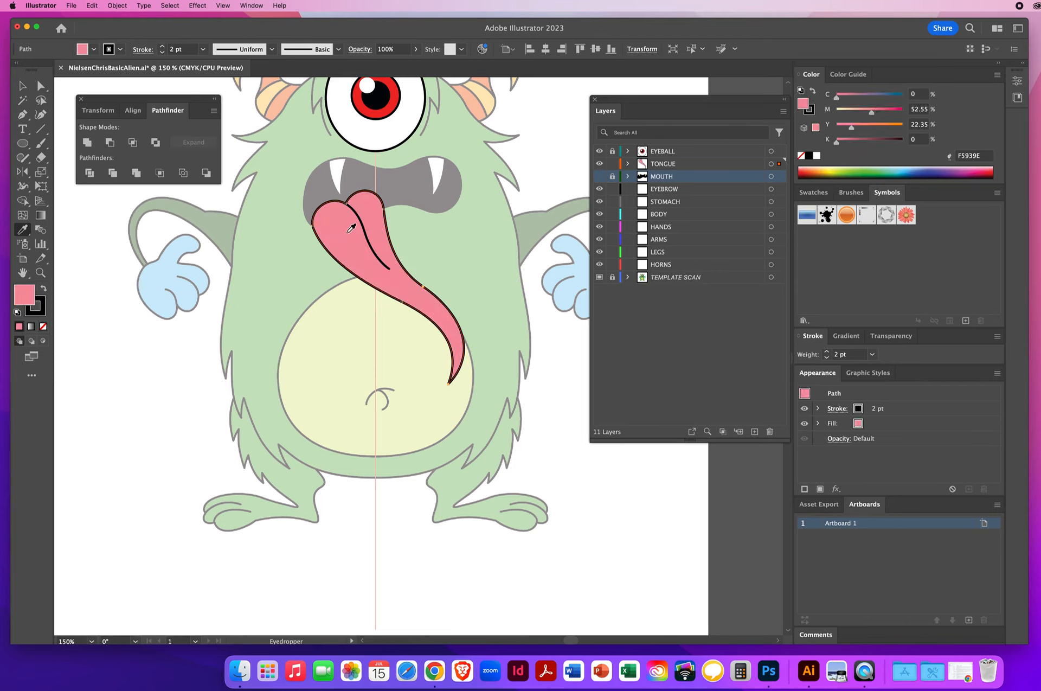
Step: Show the MOUTH layer again, deselect, and save the file
{"action": "left_click", "coordinate": [599, 176]}
{"action": "left_click", "coordinate": [23, 85]}
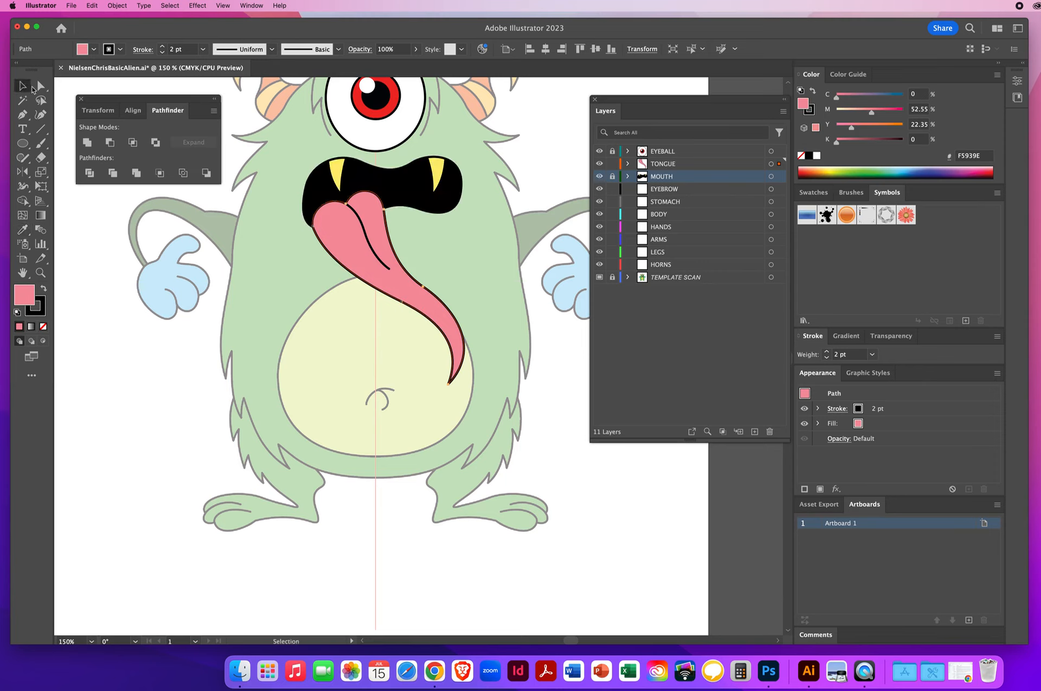
{"action": "left_click", "coordinate": [348, 401]}
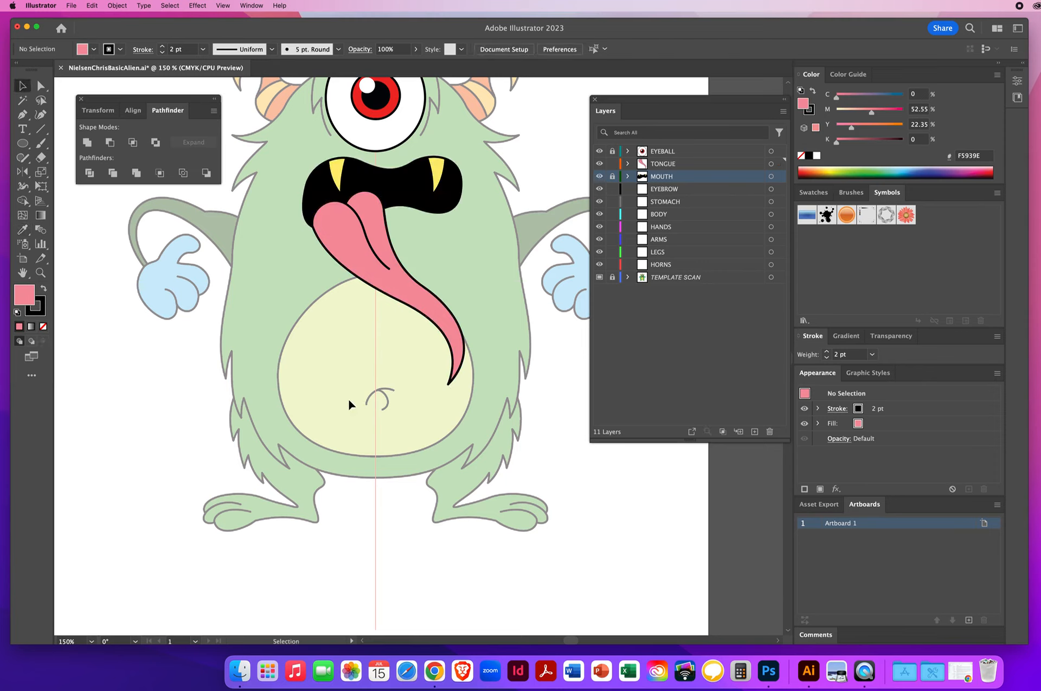
{"action": "key", "text": "super+s"}
Step: Lock the TONGUE layer and make the EYEBROW layer active
{"action": "left_click", "coordinate": [612, 163]}
{"action": "left_click", "coordinate": [672, 189]}
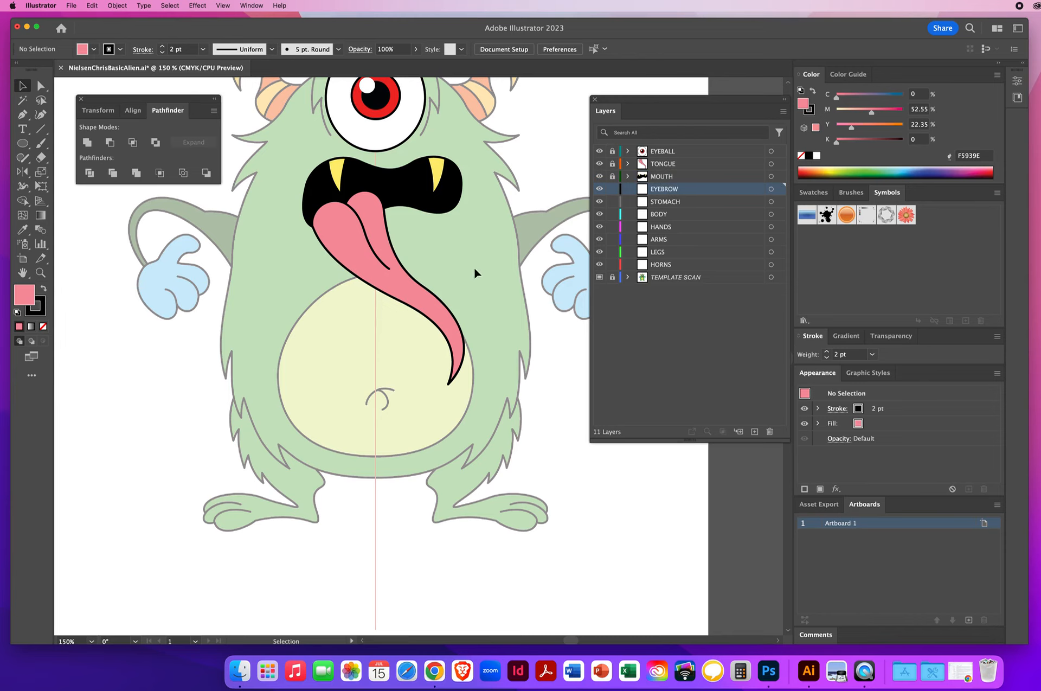
{"action": "left_click_drag", "start_coordinate": [367, 182], "coordinate": [335, 302]}
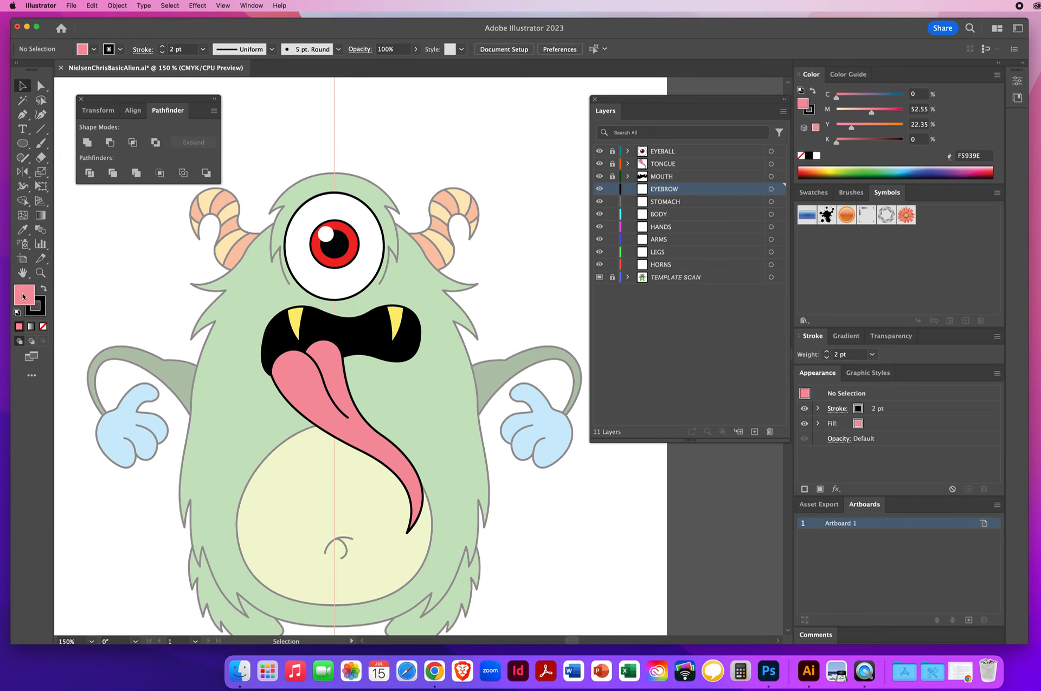
Step: Set no fill and a black 2 pt stroke for drawing the eyebrow
{"action": "key", "text": "slash"}
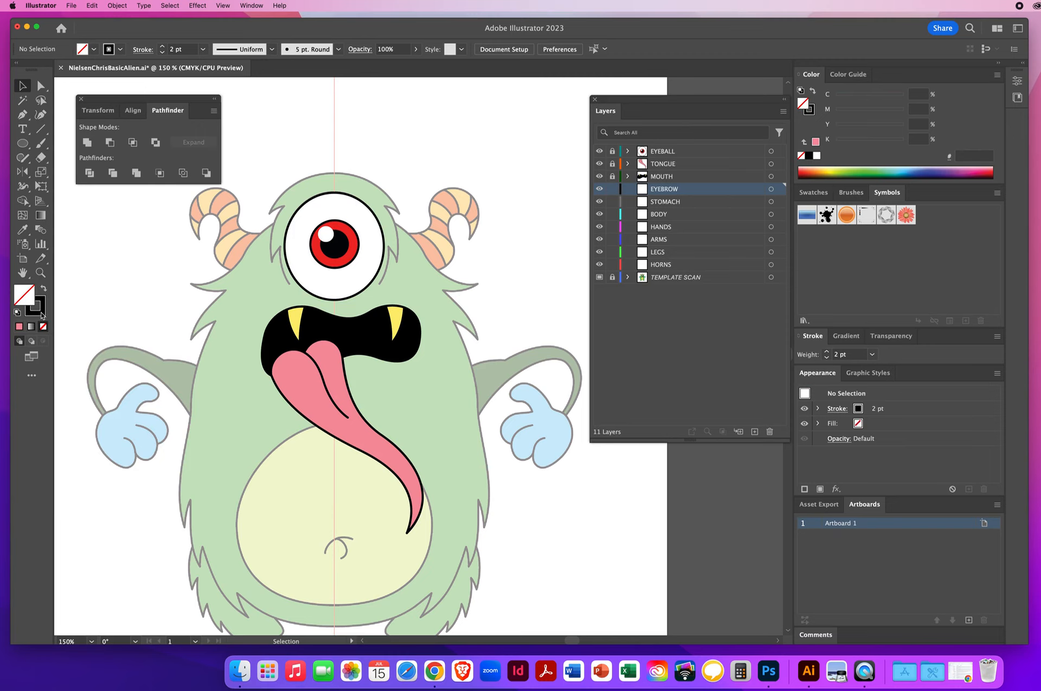
{"action": "left_click", "coordinate": [41, 315]}
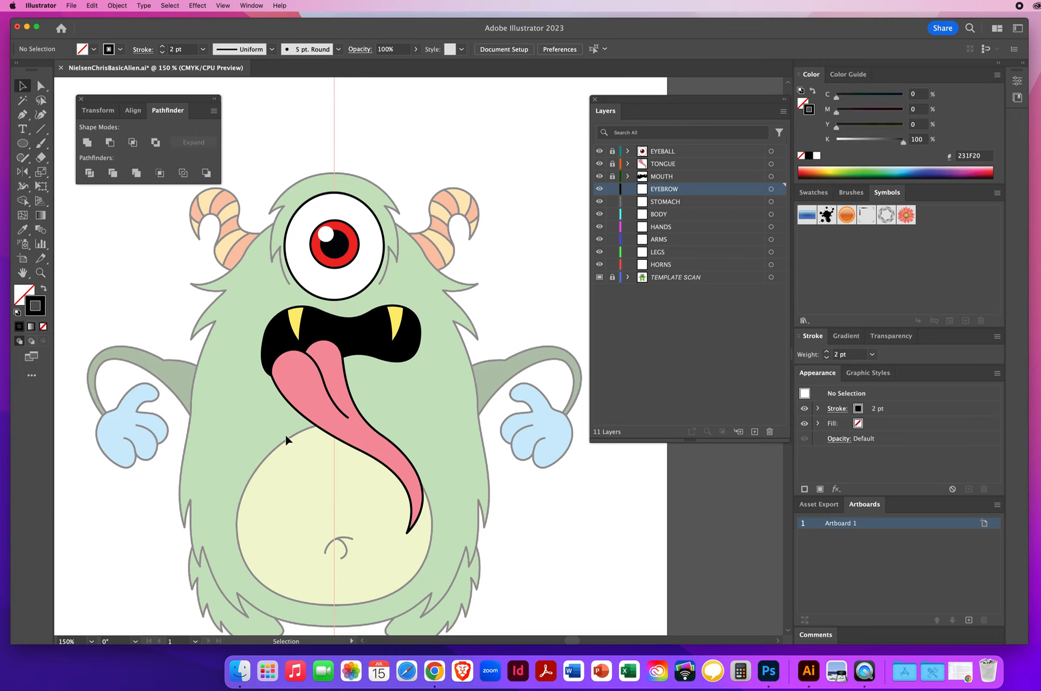
{"action": "left_click", "coordinate": [162, 49]}
{"action": "left_click", "coordinate": [142, 50]}
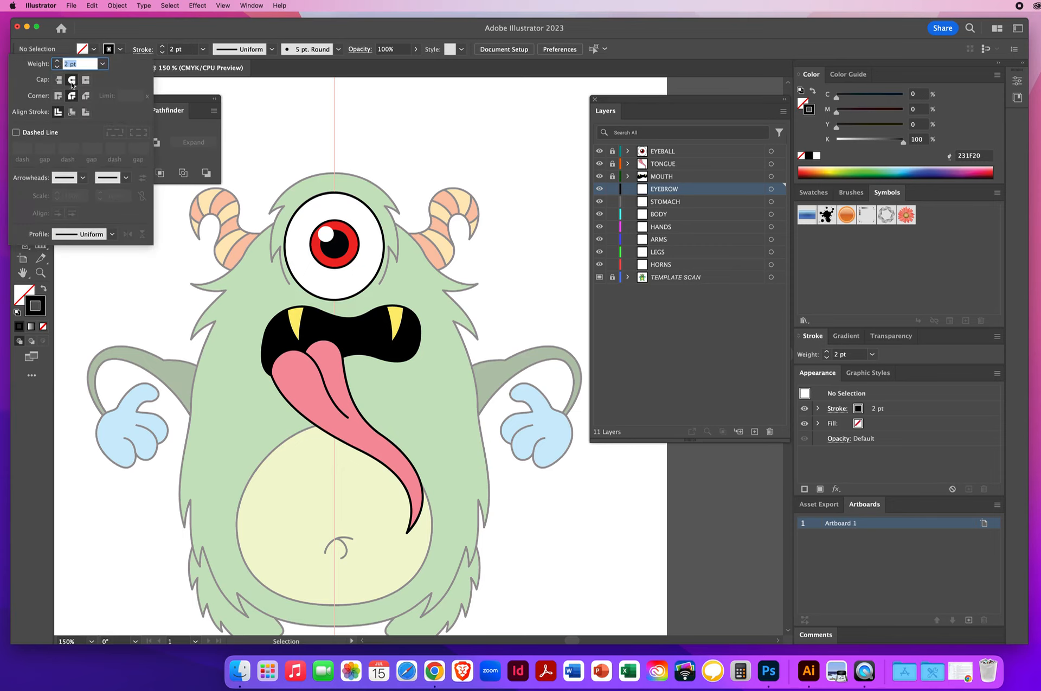
{"action": "key", "text": "z"}
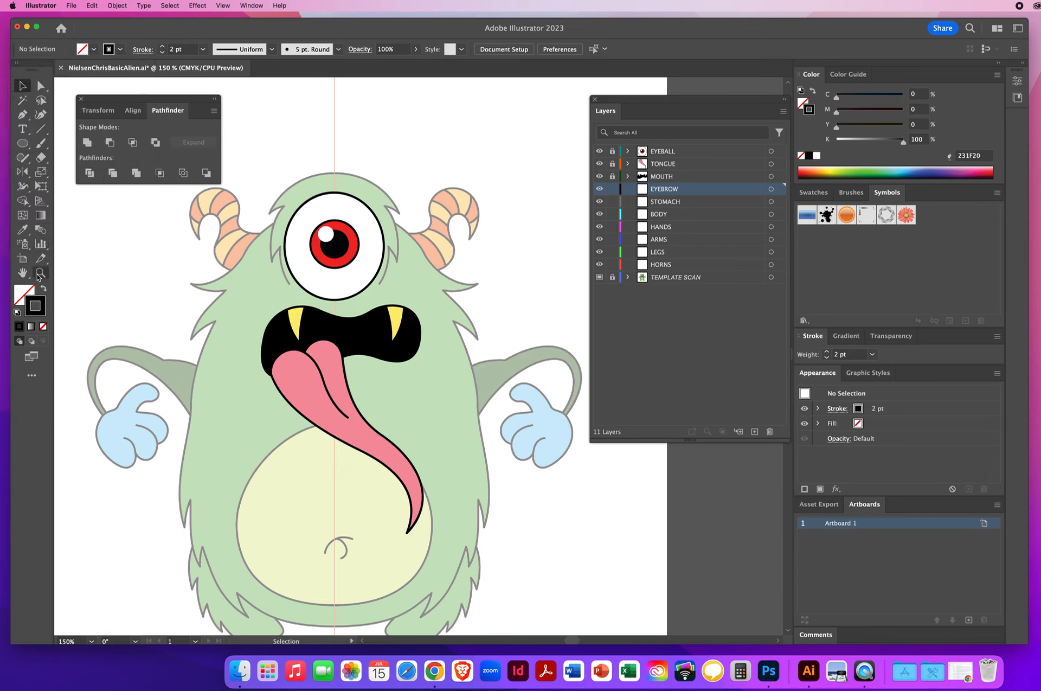
{"action": "left_click", "coordinate": [361, 298]}
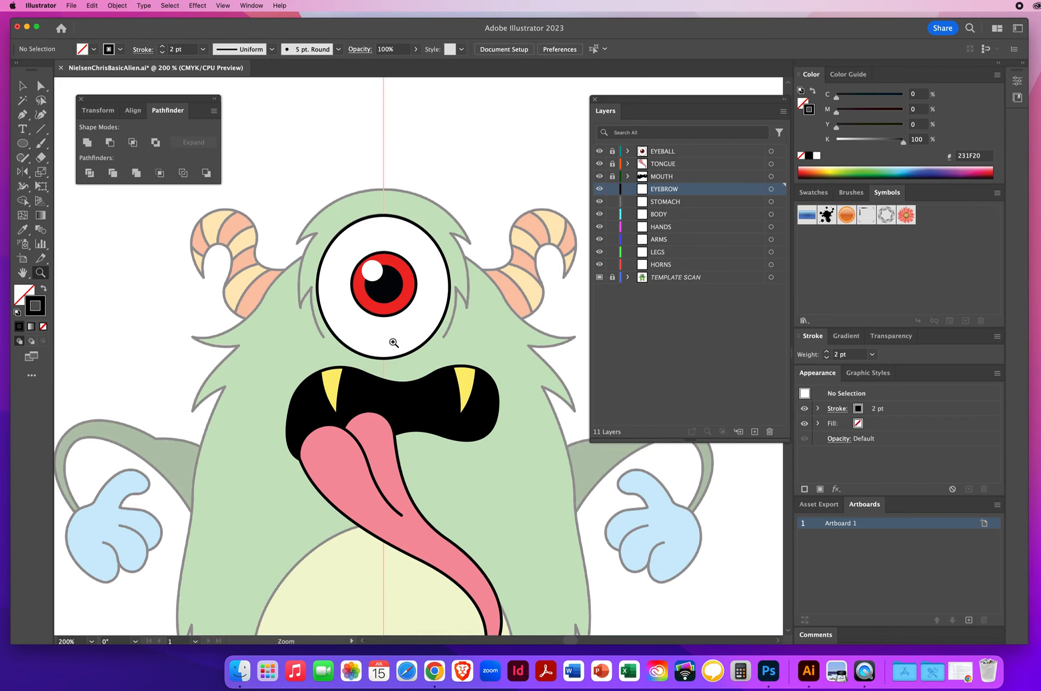
Step: Zoom in on the eye and start the eyebrow's left half with the Pen tool, tracing its spiky lower edge beside the eye
{"action": "left_click", "coordinate": [401, 347]}
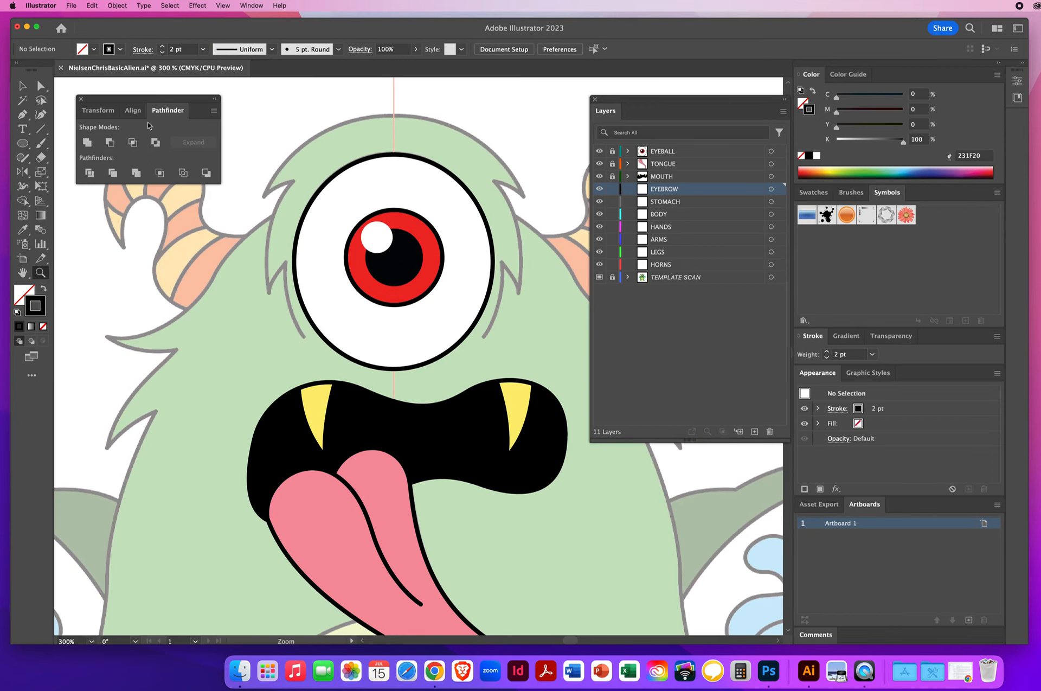
{"action": "left_click", "coordinate": [23, 114]}
{"action": "left_click_drag", "start_coordinate": [303, 337], "coordinate": [291, 317]}
{"action": "left_click_drag", "start_coordinate": [285, 267], "coordinate": [287, 234]}
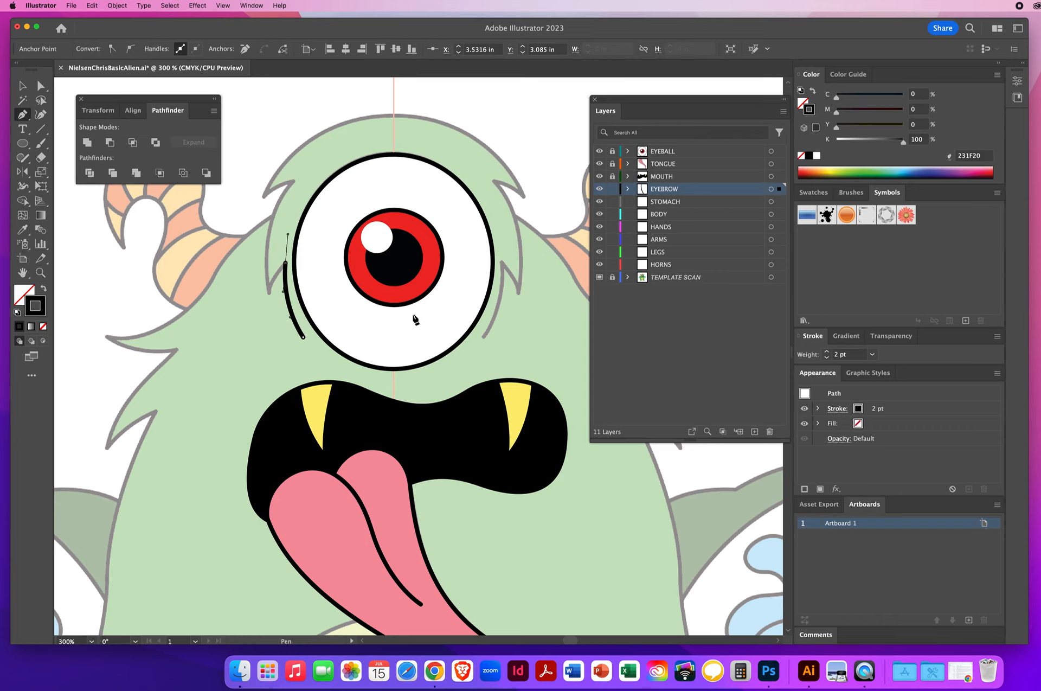
{"action": "left_click", "coordinate": [286, 265]}
{"action": "left_click_drag", "start_coordinate": [269, 293], "coordinate": [267, 306]}
{"action": "left_click", "coordinate": [270, 294]}
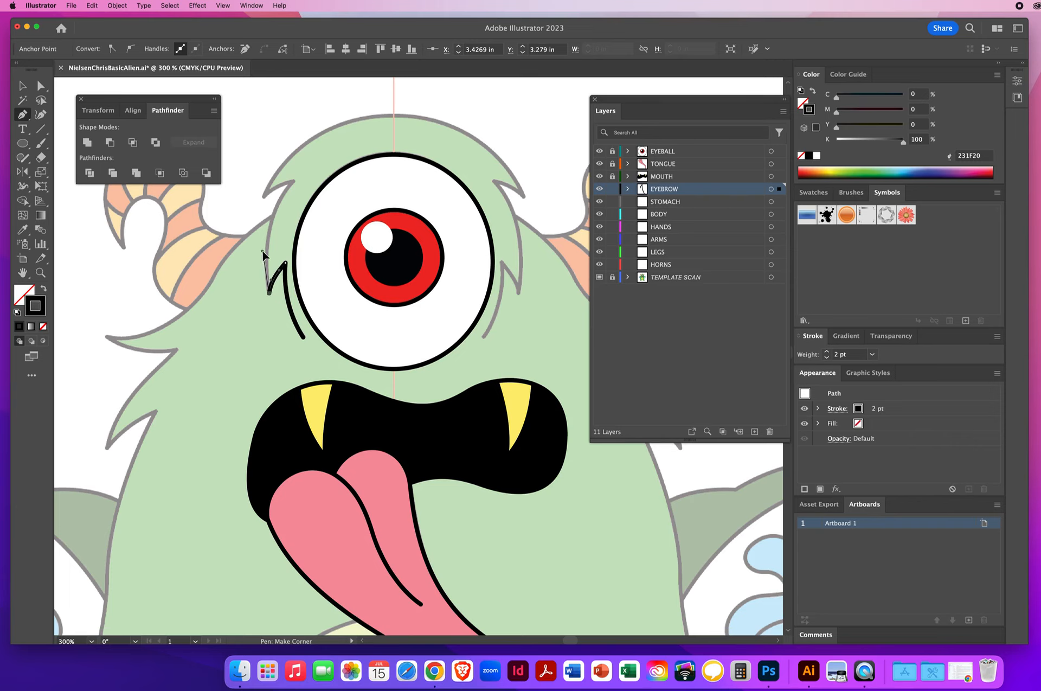
Step: Continue the eyebrow path up around the head and end it at the top centre of the head
{"action": "left_click", "coordinate": [262, 252]}
{"action": "left_click_drag", "start_coordinate": [294, 183], "coordinate": [318, 154]}
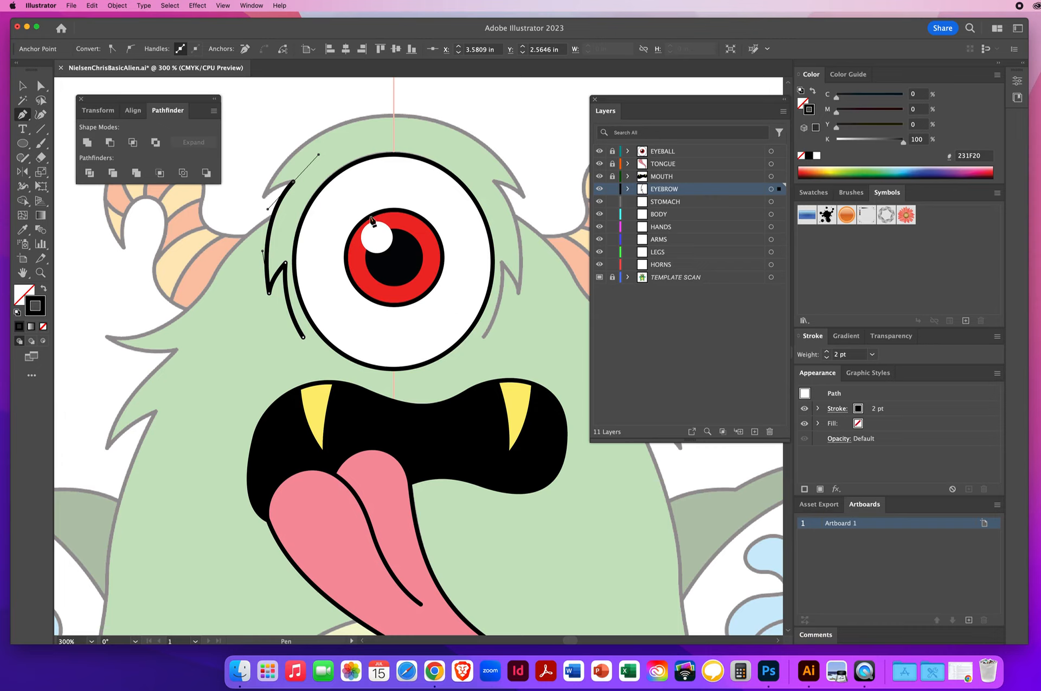
{"action": "left_click", "coordinate": [293, 184]}
{"action": "left_click_drag", "start_coordinate": [265, 195], "coordinate": [259, 200]}
{"action": "scroll", "coordinate": [346, 304], "scroll_direction": "up", "scroll_amount": 5}
{"action": "scroll", "coordinate": [347, 305], "scroll_direction": "right", "scroll_amount": 2}
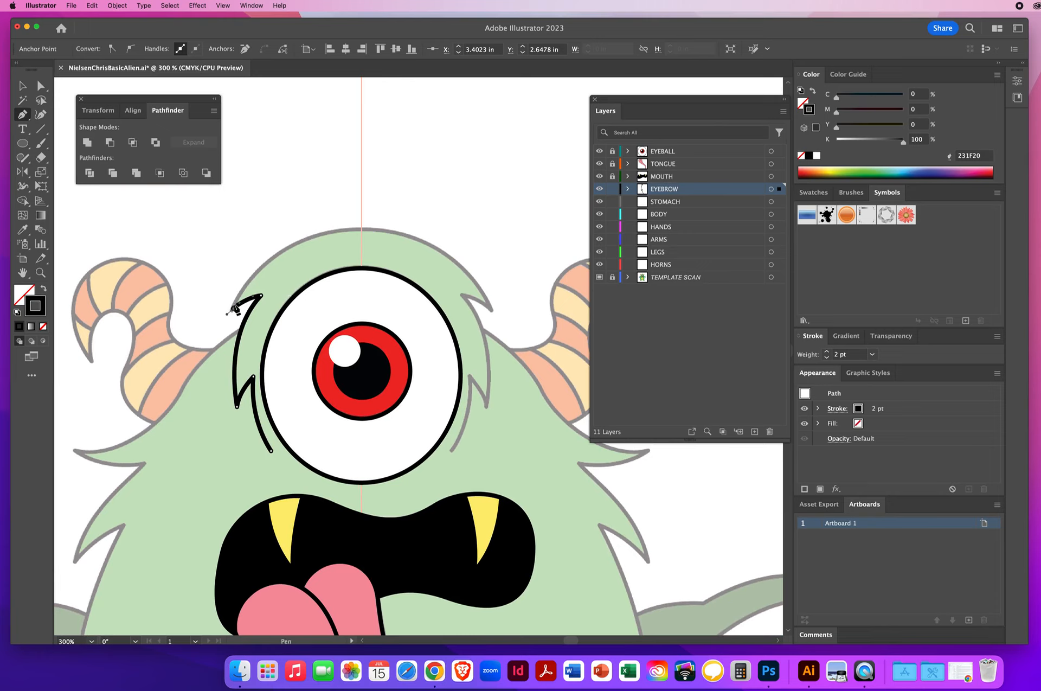
{"action": "left_click_drag", "start_coordinate": [233, 309], "coordinate": [245, 276]}
{"action": "left_click_drag", "start_coordinate": [356, 230], "coordinate": [420, 230]}
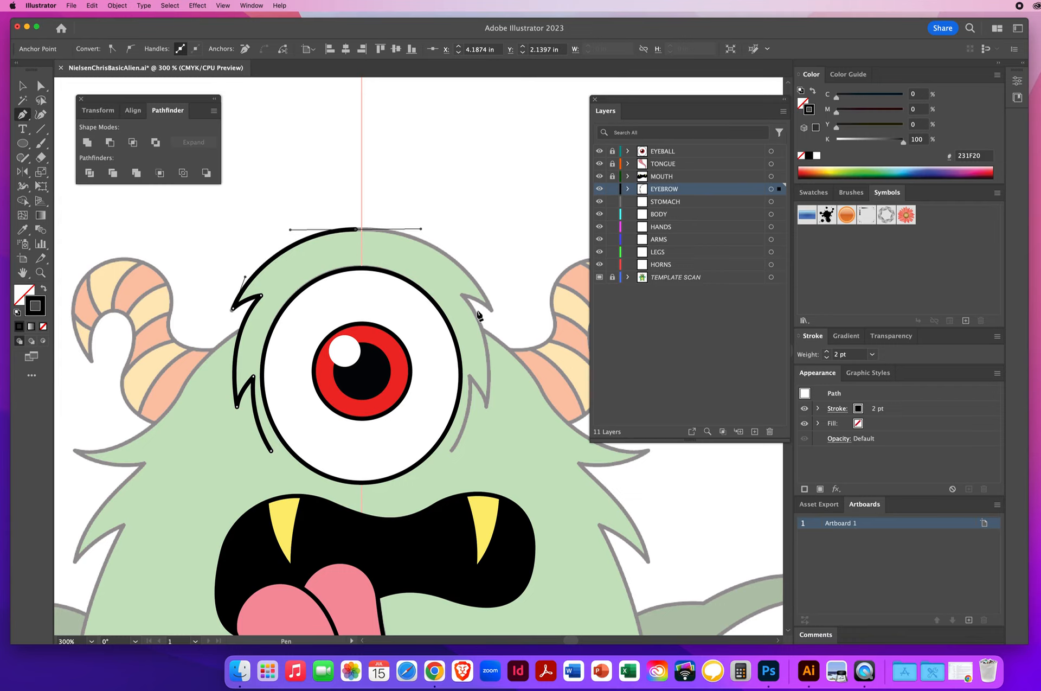
Step: Reflect a copy of the eyebrow half vertically at 90° about the head's centre line
{"action": "left_click", "coordinate": [24, 87]}
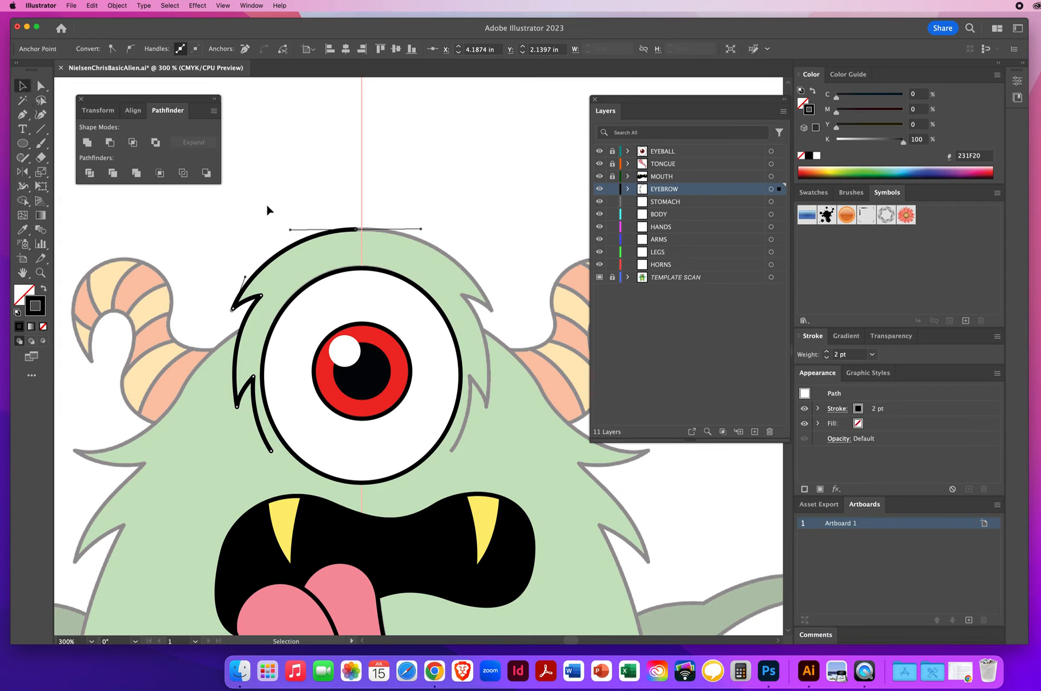
{"action": "left_click", "coordinate": [303, 240]}
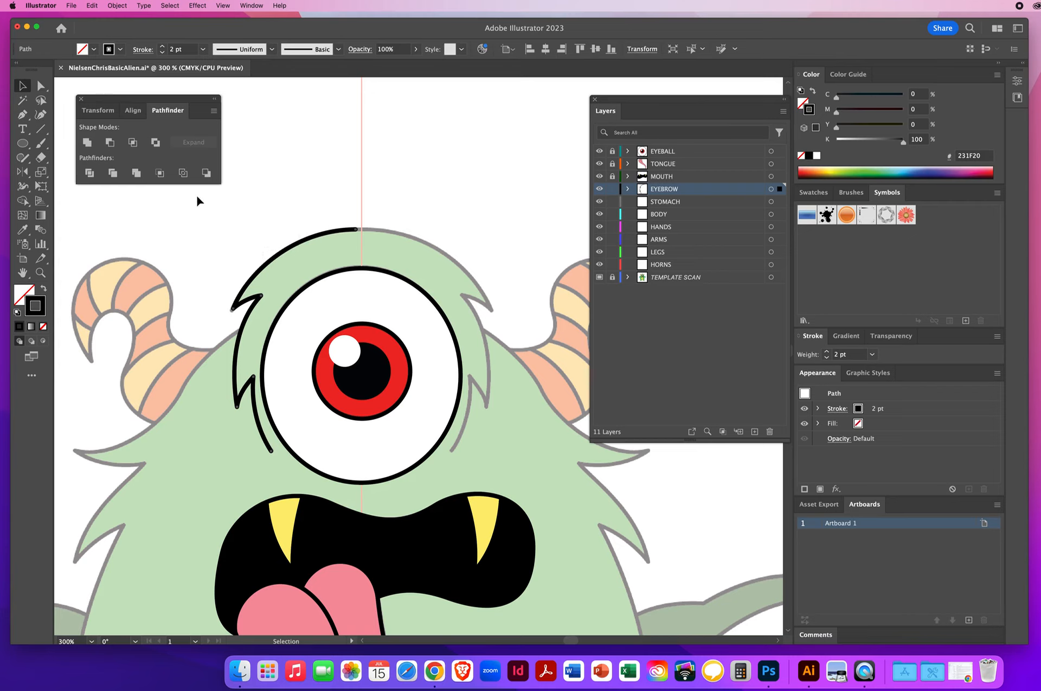
{"action": "left_click", "coordinate": [23, 172]}
{"action": "left_click", "coordinate": [23, 173]}
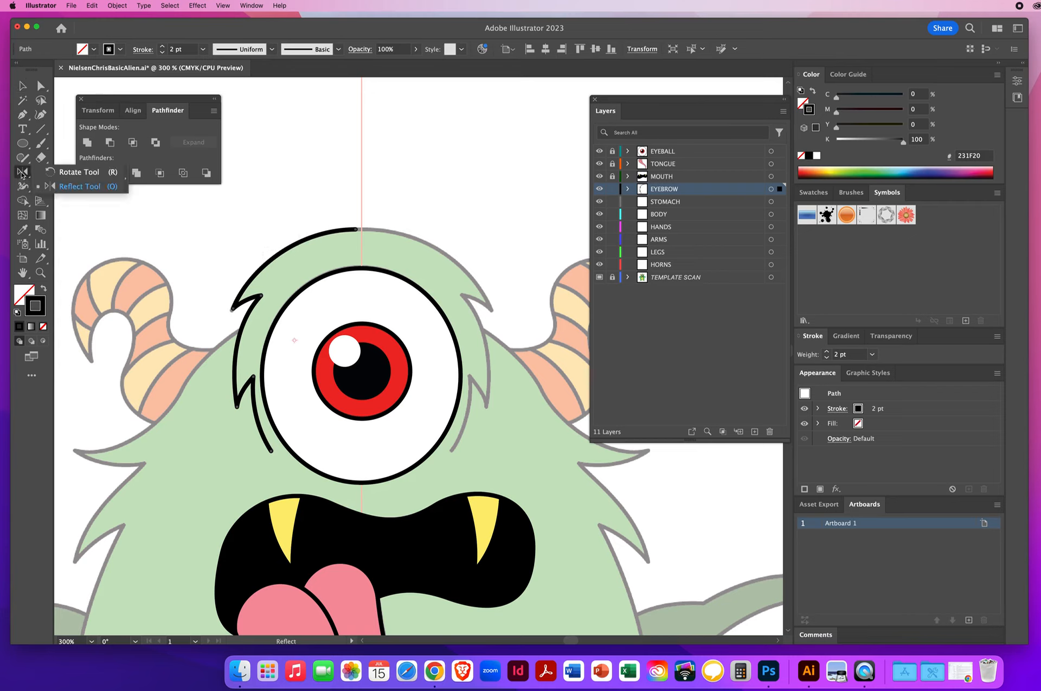
{"action": "left_click", "coordinate": [58, 188]}
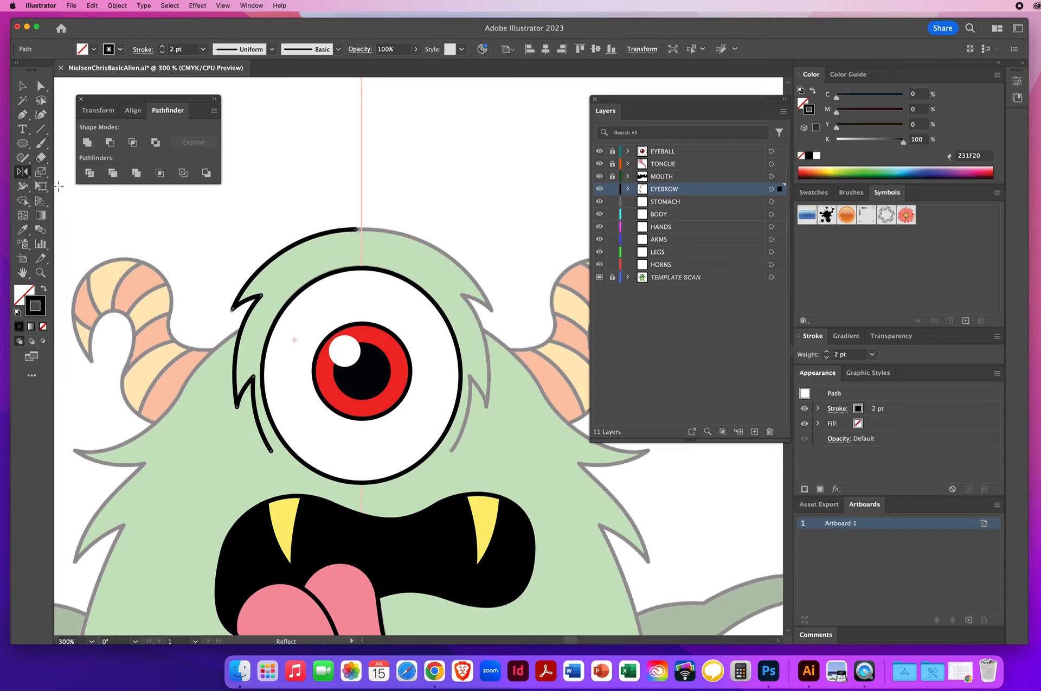
{"action": "left_click", "coordinate": [362, 190], "text": "alt"}
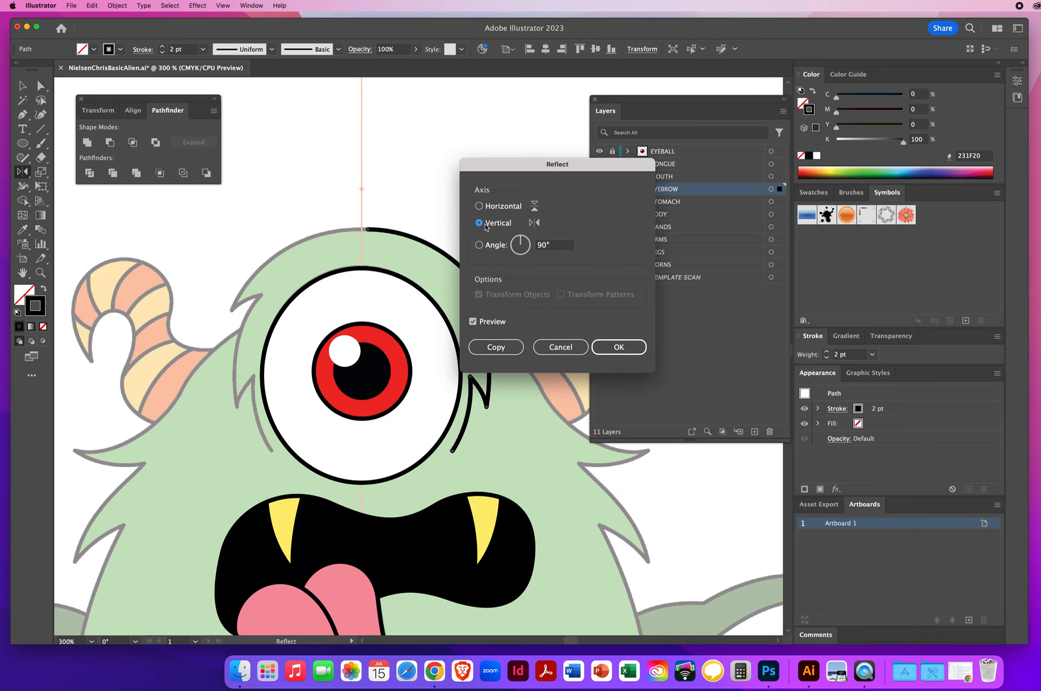
{"action": "left_click", "coordinate": [490, 348]}
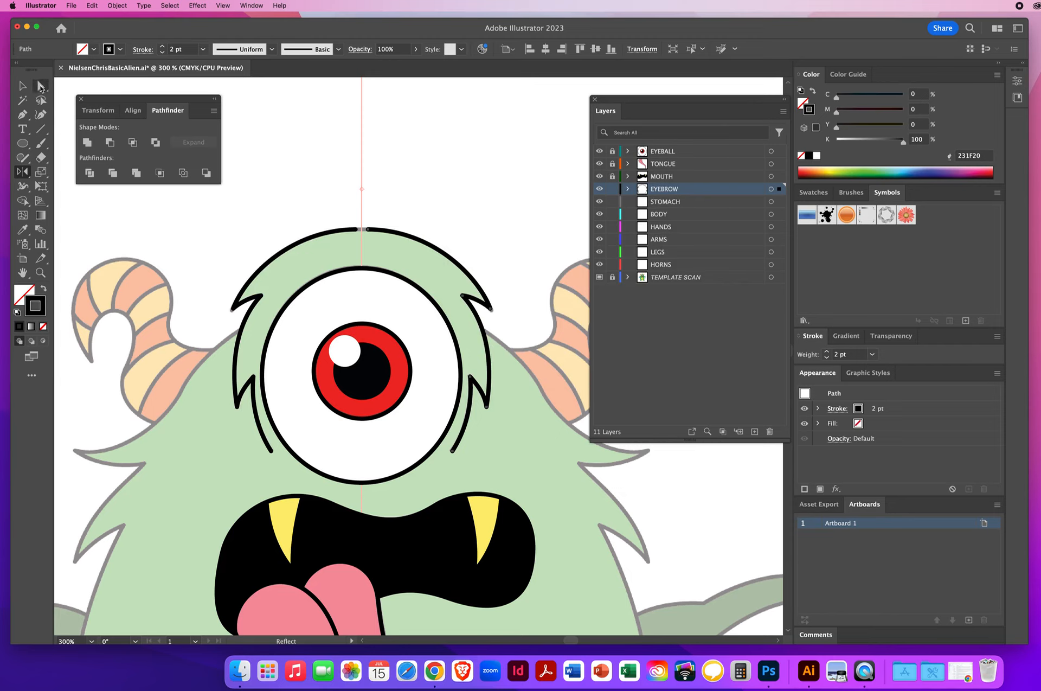
Step: Select the meeting anchors at the top of the two halves, select the eyebrow, and fill it with the template's green using the Eyedropper
{"action": "left_click", "coordinate": [40, 87]}
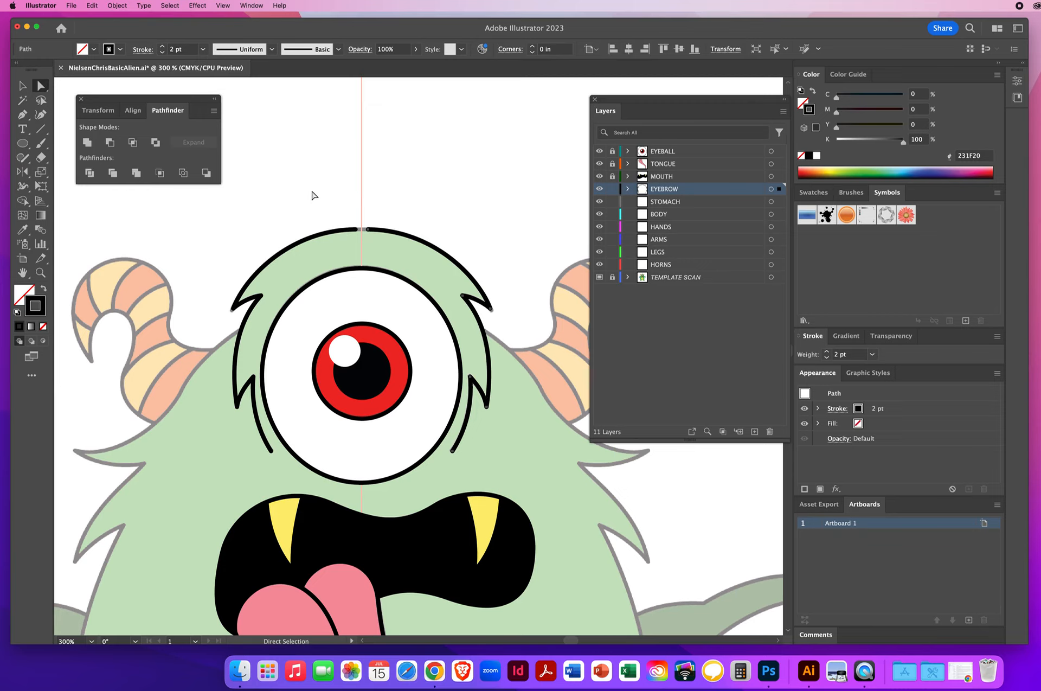
{"action": "mouse_move", "coordinate": [359, 221]}
{"action": "left_mouse_down"}
{"action": "mouse_move", "coordinate": [387, 247]}
{"action": "mouse_move", "coordinate": [360, 232]}
{"action": "left_mouse_up"}
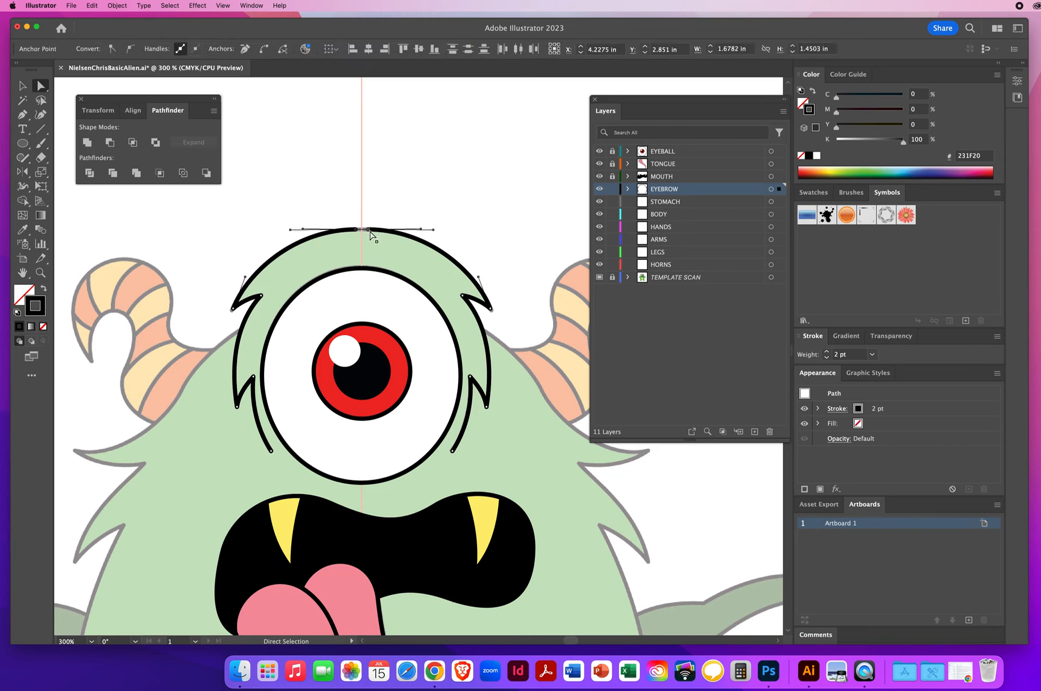
{"action": "left_click_drag", "start_coordinate": [319, 199], "coordinate": [397, 253]}
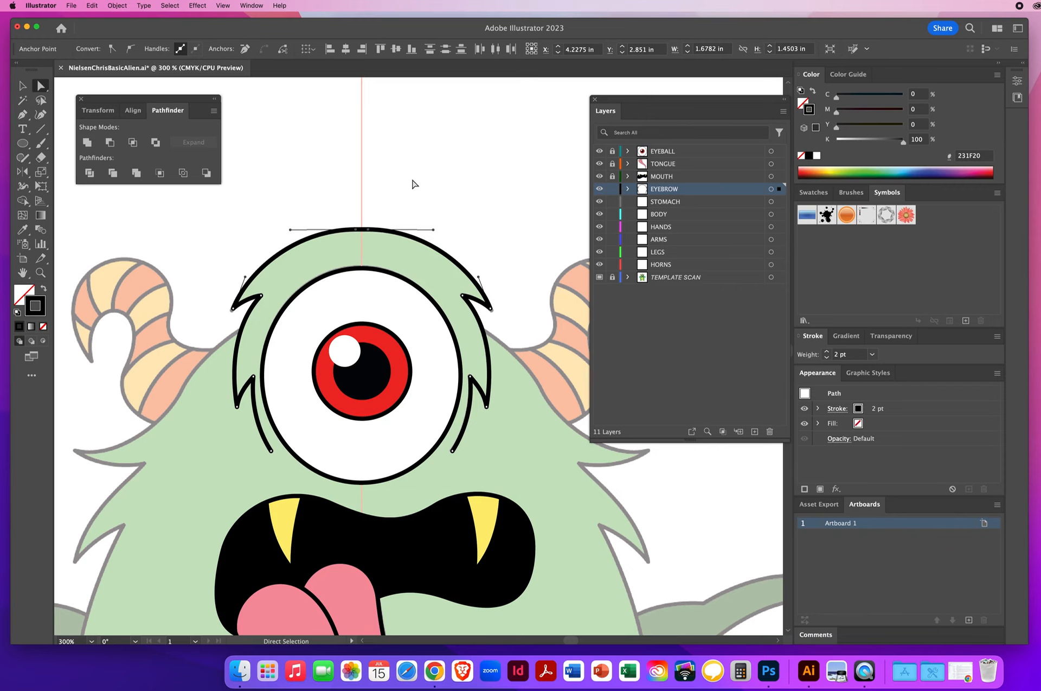
{"action": "left_click", "coordinate": [25, 87]}
{"action": "left_click", "coordinate": [356, 244]}
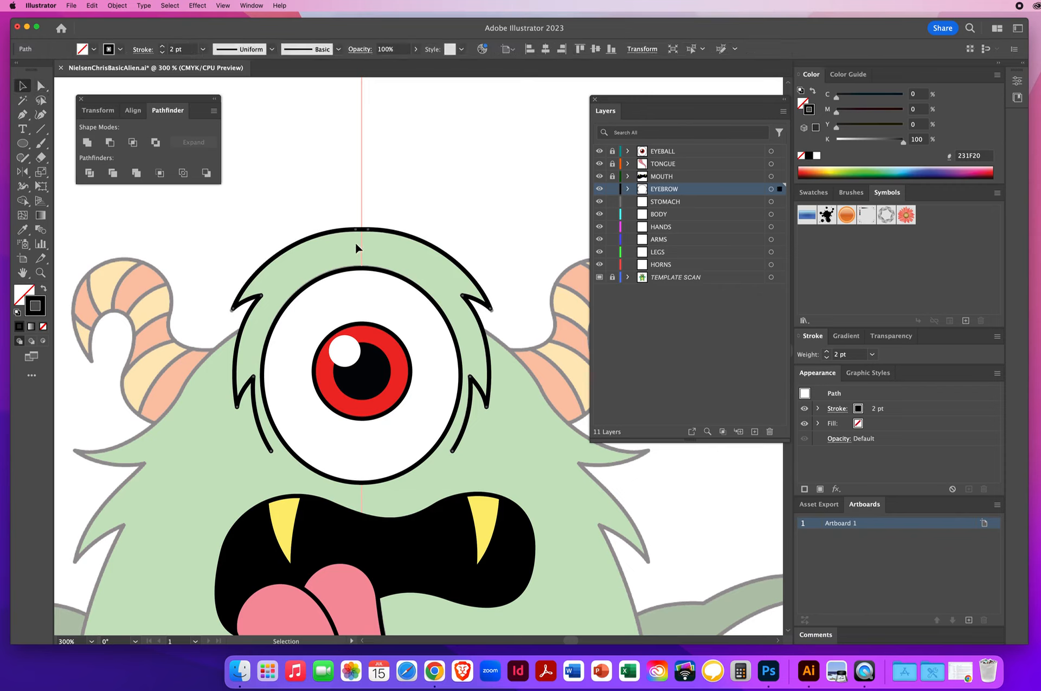
{"action": "left_click", "coordinate": [21, 295]}
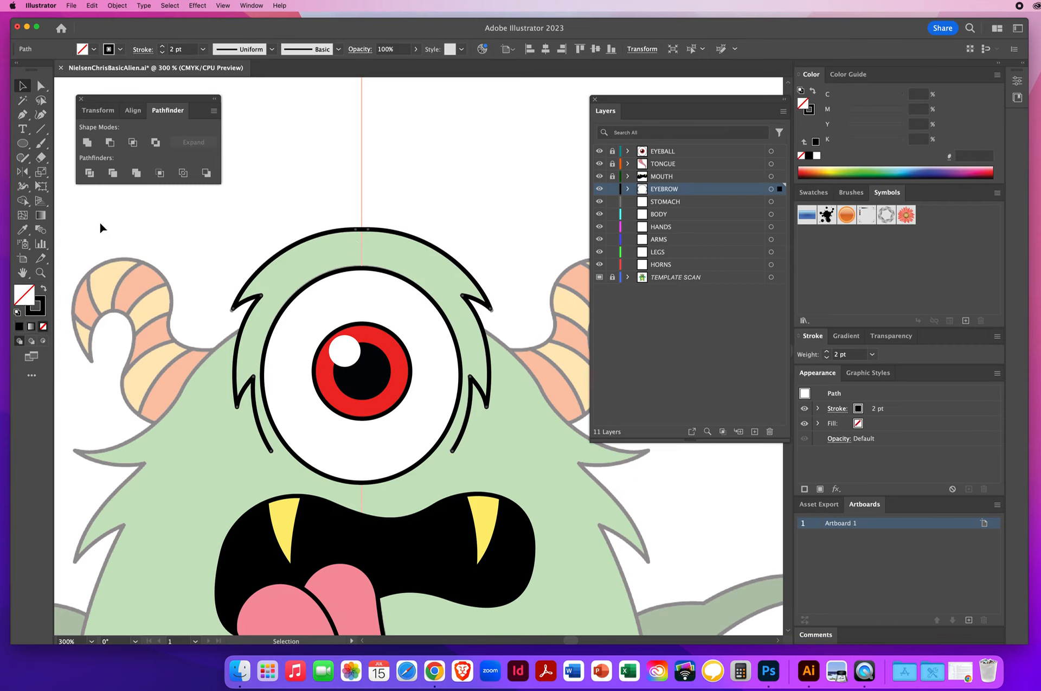
{"action": "left_click", "coordinate": [24, 231]}
{"action": "left_click", "coordinate": [309, 251]}
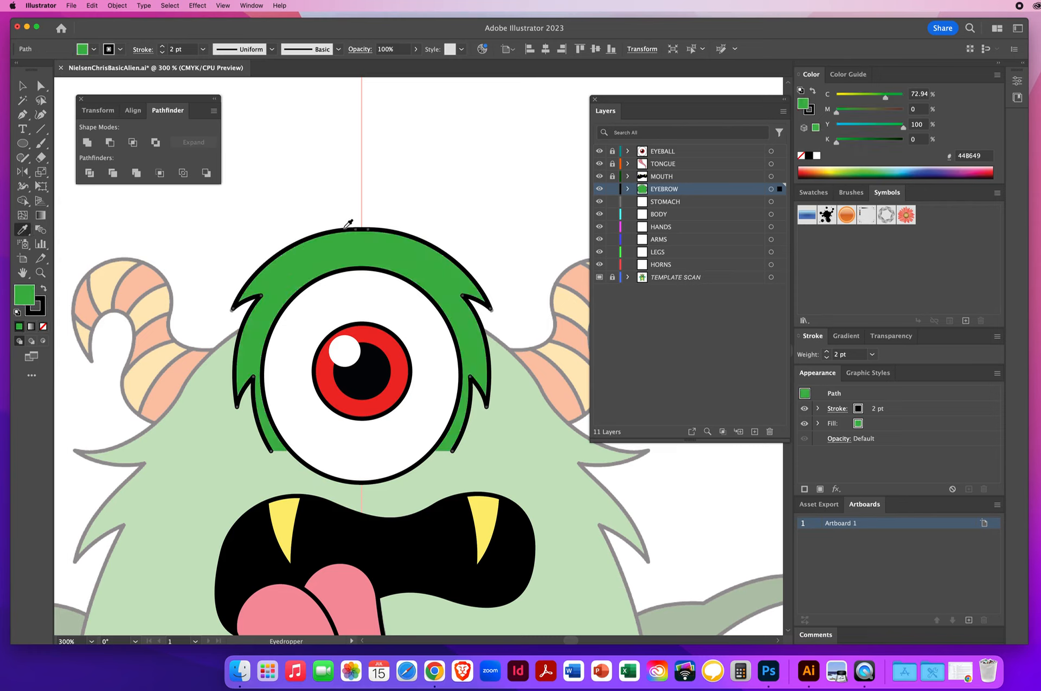
Step: Deselect the eyebrow and save the file
{"action": "key", "text": "v"}
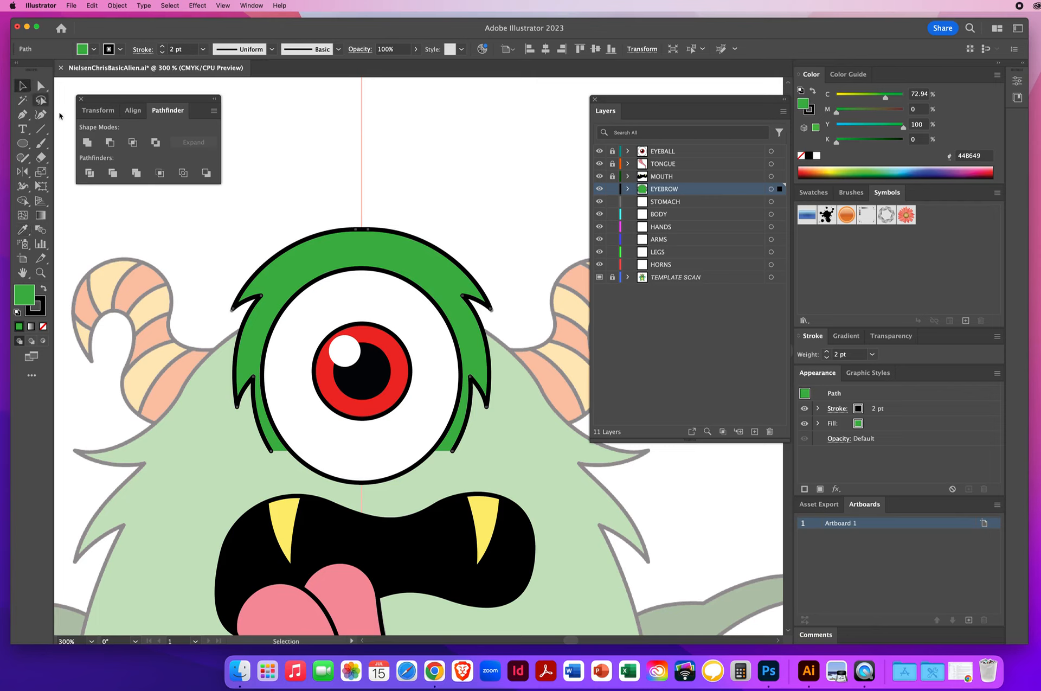
{"action": "left_click", "coordinate": [274, 210]}
{"action": "left_click", "coordinate": [71, 6]}
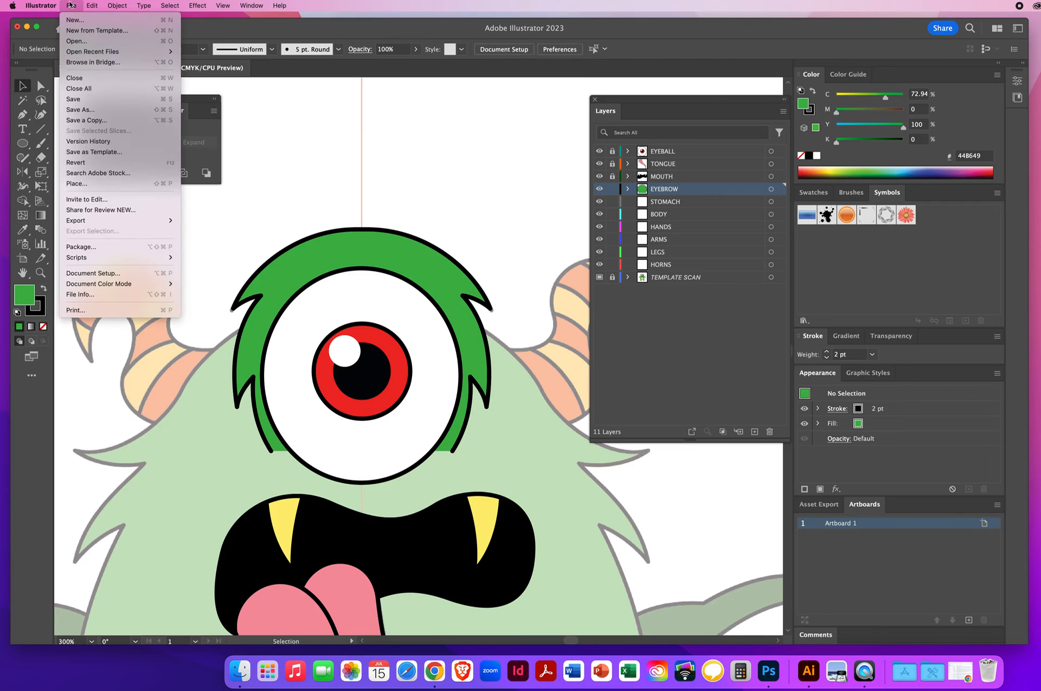
{"action": "left_click", "coordinate": [75, 100]}
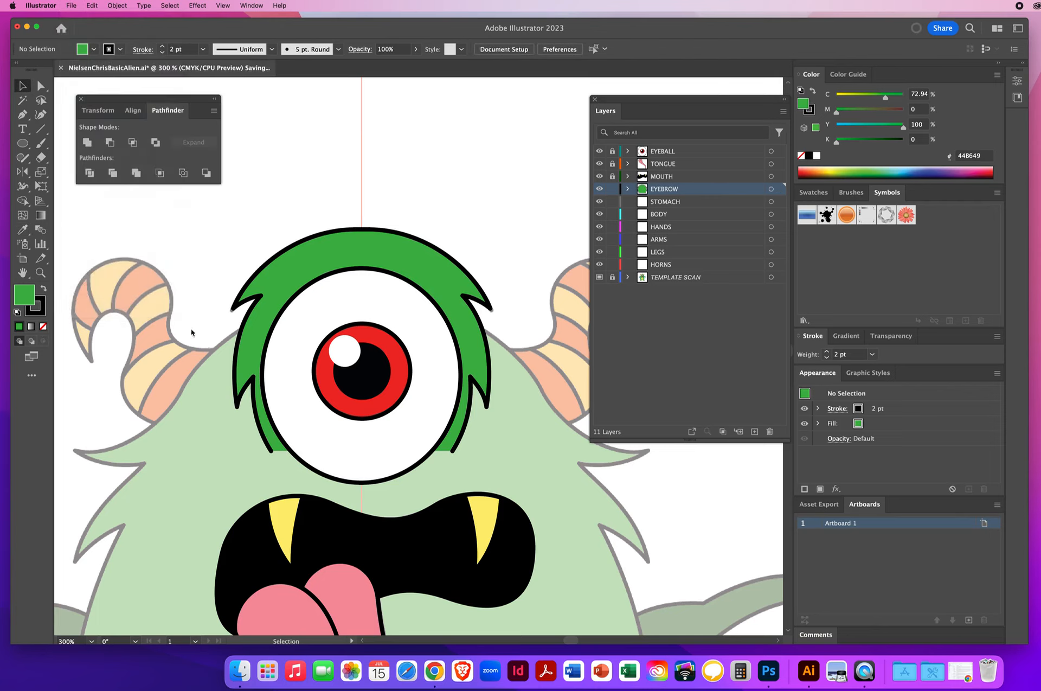
Step: Zoom out and toggle the template scan's visibility to review the traced artwork
{"action": "left_click", "coordinate": [41, 273]}
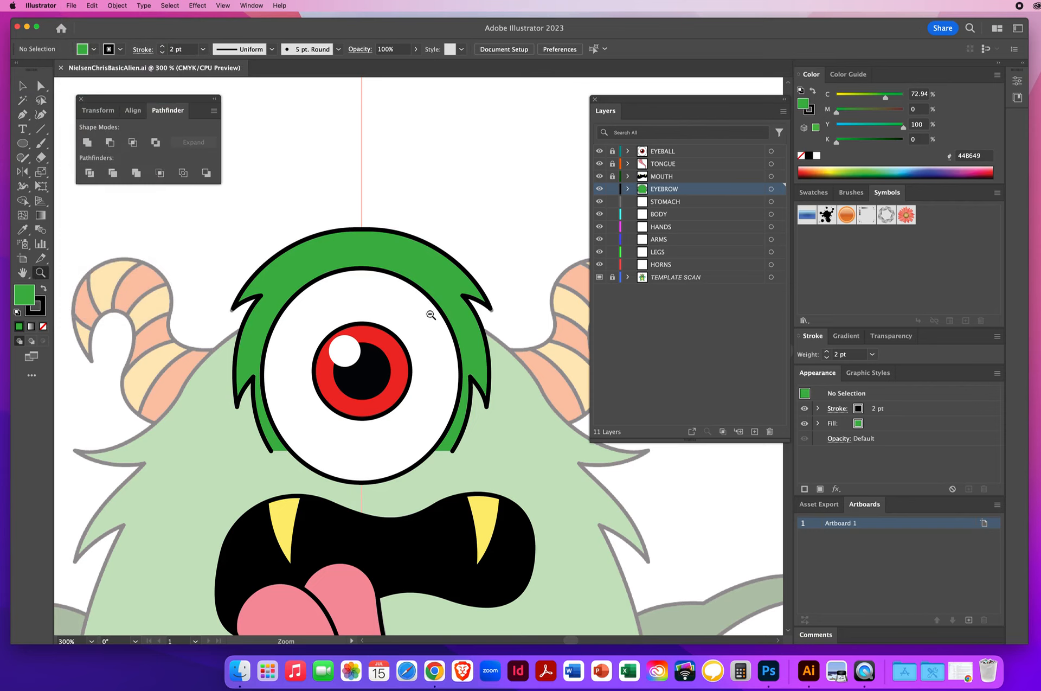
{"action": "left_click", "coordinate": [417, 370], "text": "alt"}
{"action": "left_click", "coordinate": [554, 352], "text": "alt"}
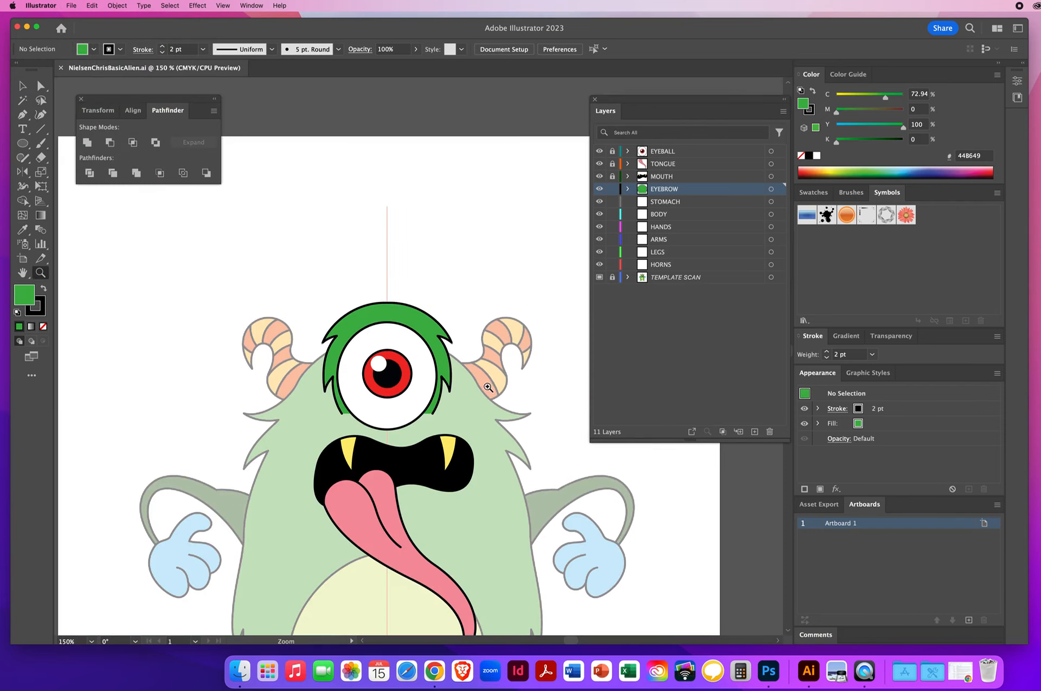
{"action": "left_click", "coordinate": [454, 392], "text": "alt"}
{"action": "left_click", "coordinate": [599, 277]}
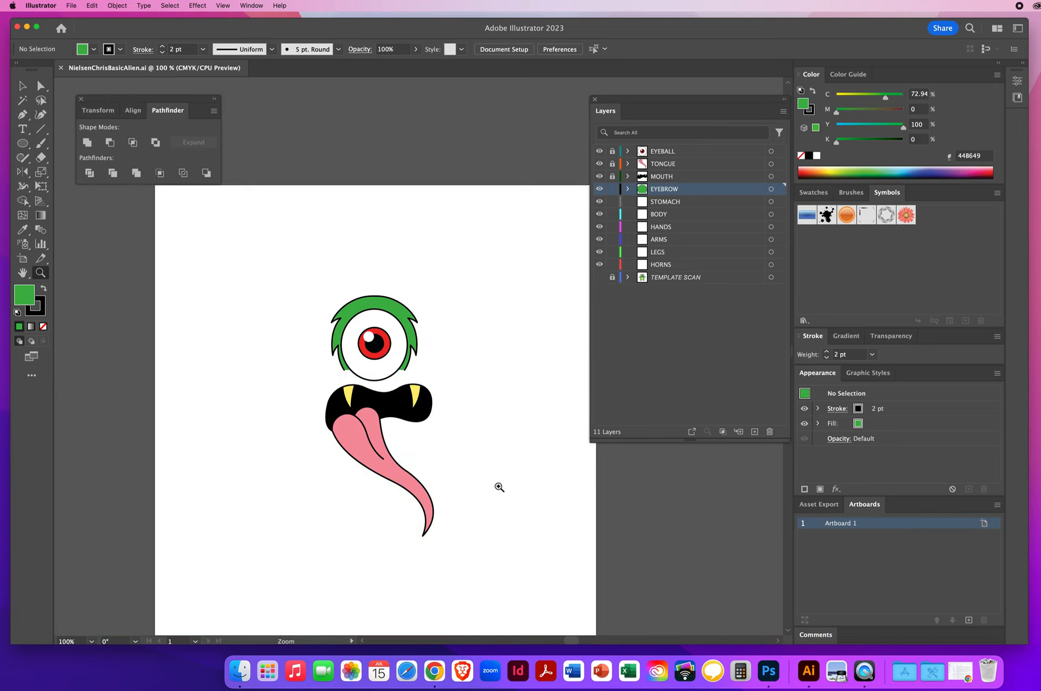
{"action": "left_click_drag", "start_coordinate": [484, 456], "coordinate": [479, 417]}
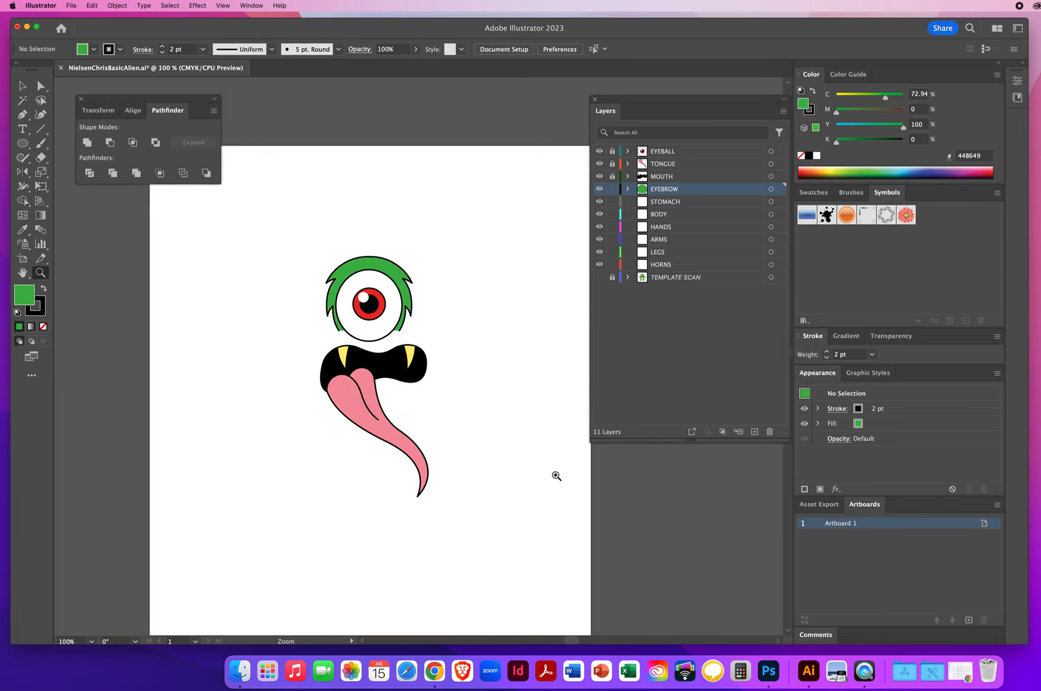
{"action": "left_click", "coordinate": [599, 277]}
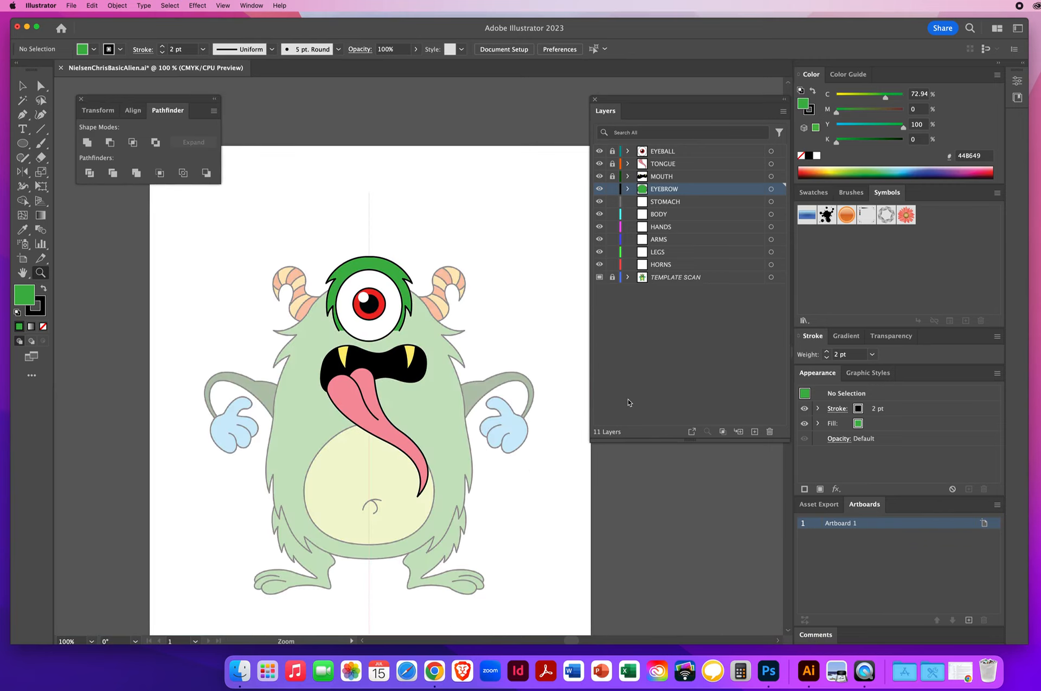
Step: Lock the EYEBROW layer, activate the STOMACH layer, zoom in on the belly and set no fill
{"action": "left_click", "coordinate": [612, 189]}
{"action": "left_click", "coordinate": [676, 203]}
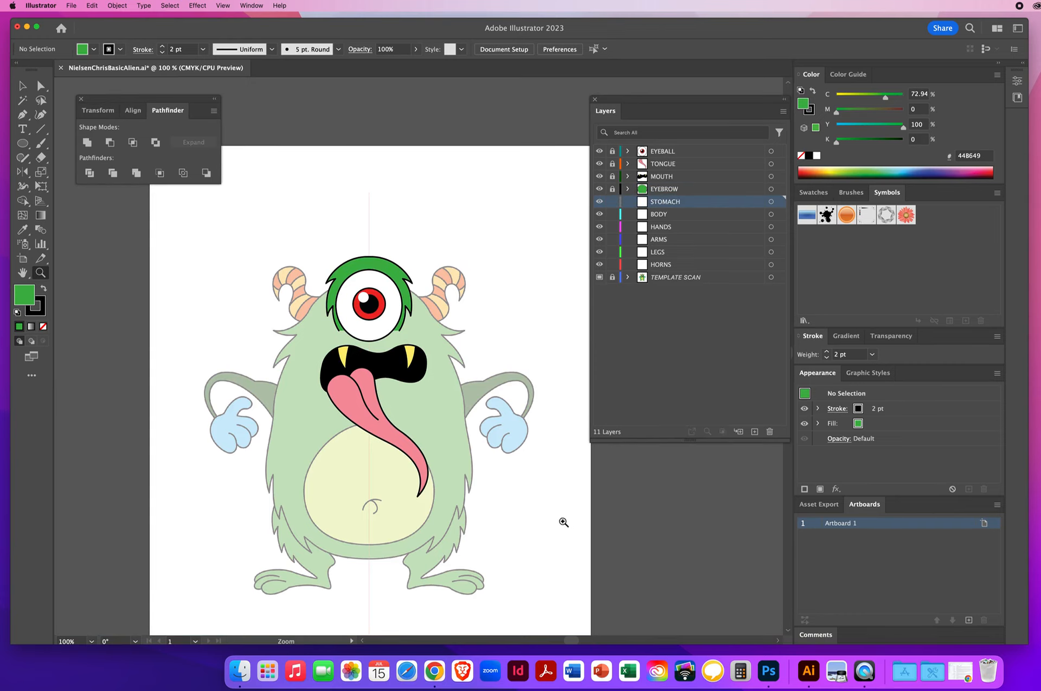
{"action": "left_click", "coordinate": [392, 471]}
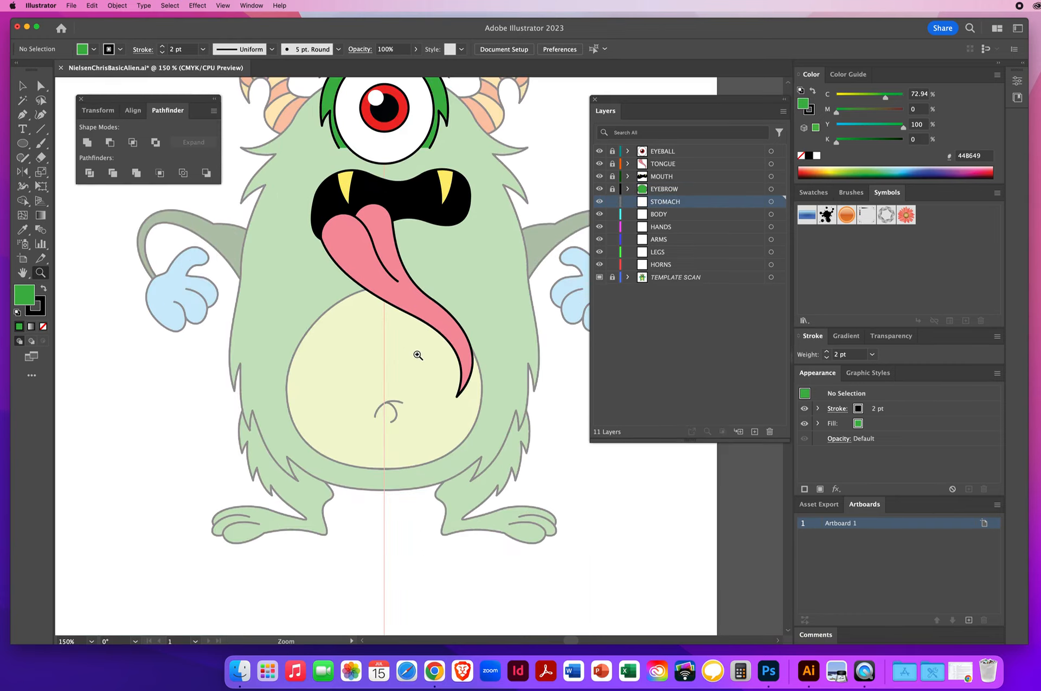
{"action": "left_click", "coordinate": [425, 371]}
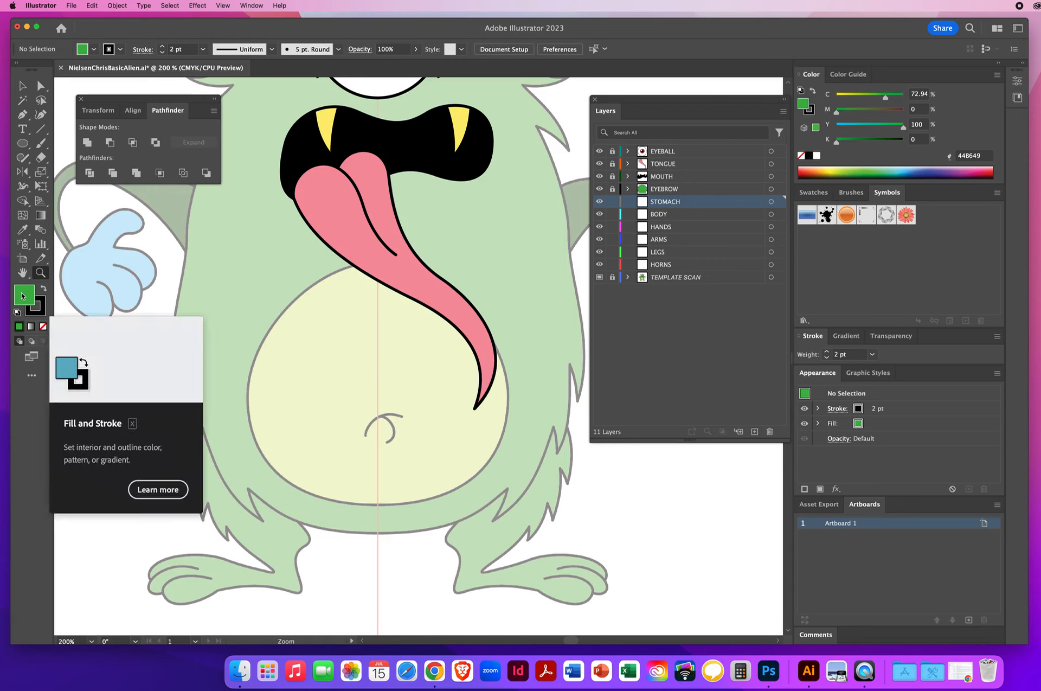
{"action": "key", "text": "slash"}
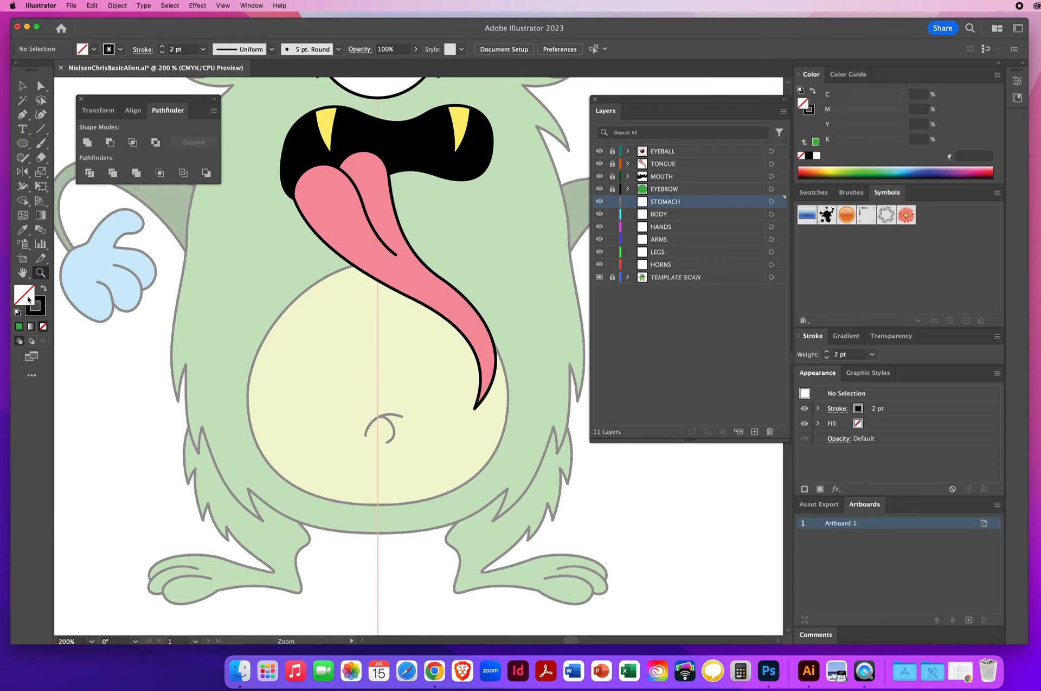
Step: Draw the stomach's left half with the Pen tool, from the top centre under the tongue around to the bottom centre
{"action": "left_click", "coordinate": [21, 116]}
{"action": "left_click_drag", "start_coordinate": [370, 263], "coordinate": [302, 275]}
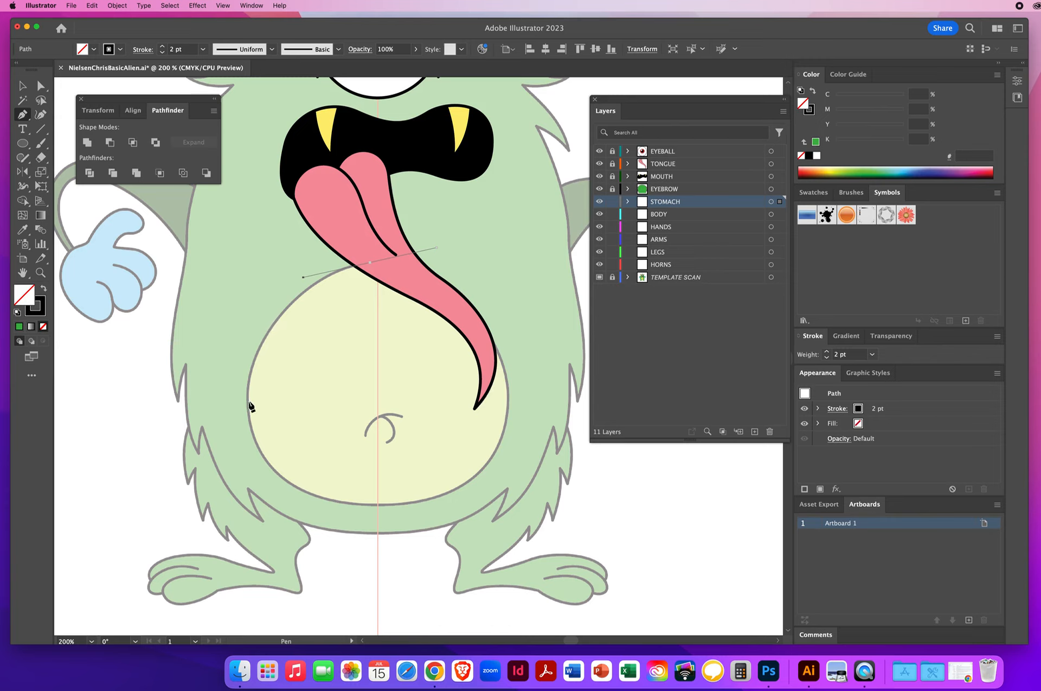
{"action": "left_click_drag", "start_coordinate": [247, 401], "coordinate": [250, 470]}
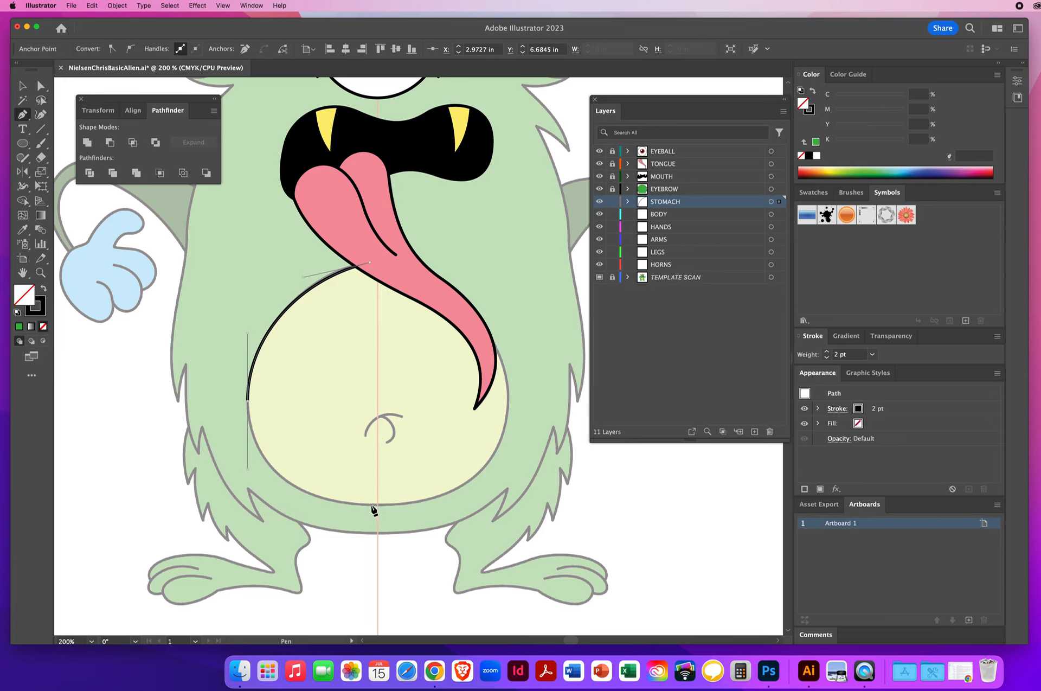
{"action": "left_click_drag", "start_coordinate": [371, 505], "coordinate": [435, 505]}
{"action": "left_click_drag", "start_coordinate": [440, 505], "coordinate": [441, 506]}
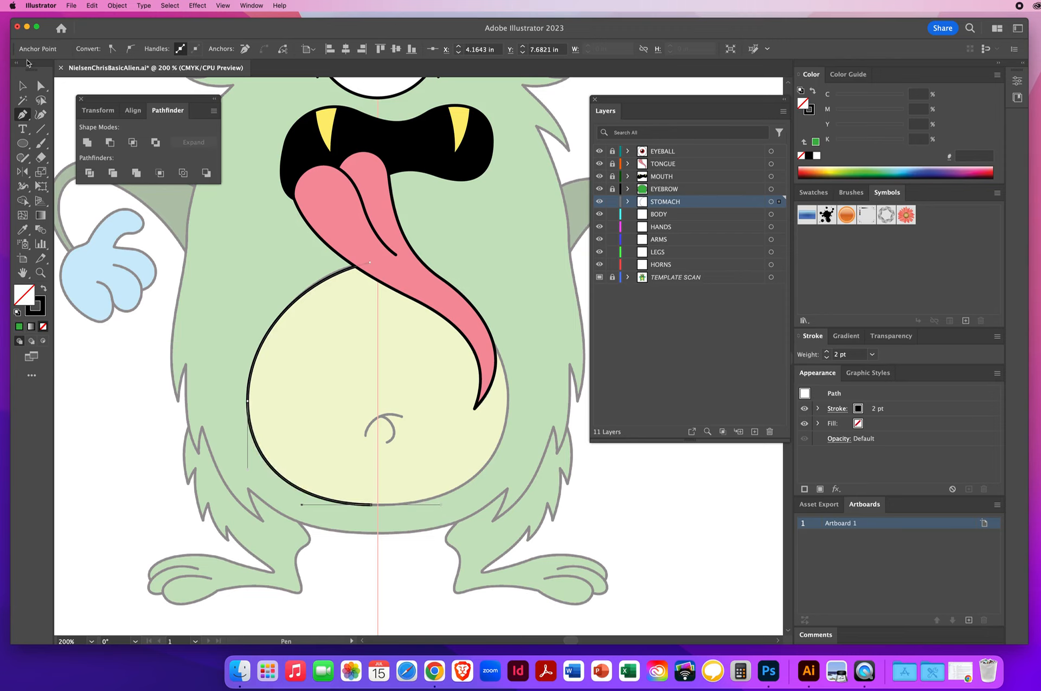
Step: With the Reflect tool, mirror a vertical copy of the stomach's left half about the centre guide
{"action": "left_click", "coordinate": [22, 86]}
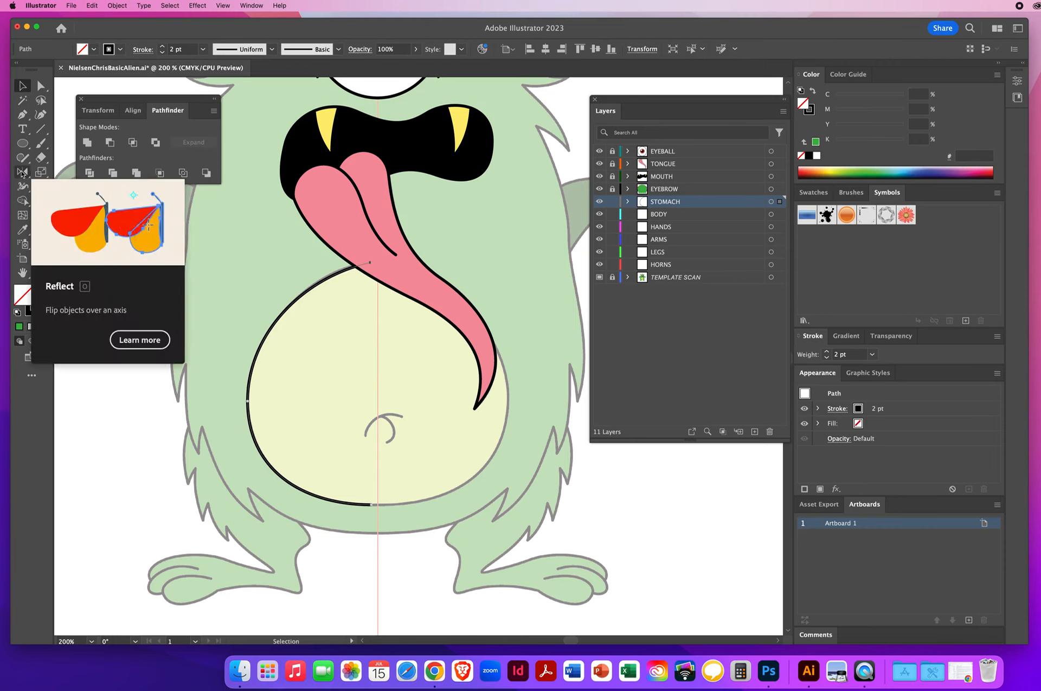
{"action": "left_click", "coordinate": [22, 172]}
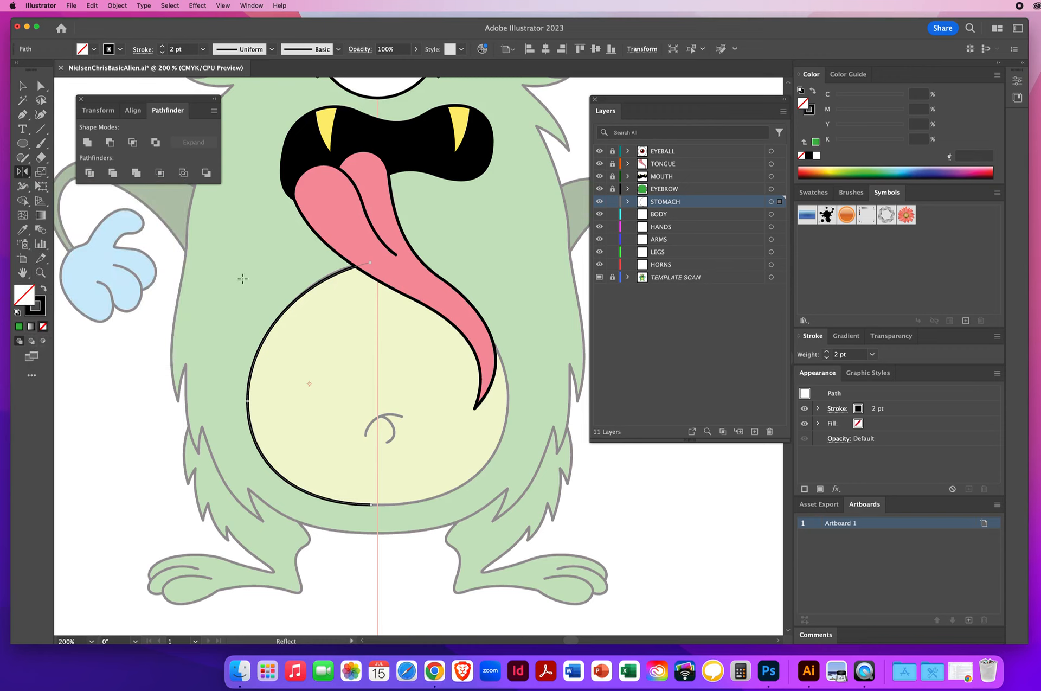
{"action": "key", "text": "super"}
{"action": "left_click", "coordinate": [377, 360], "text": "alt"}
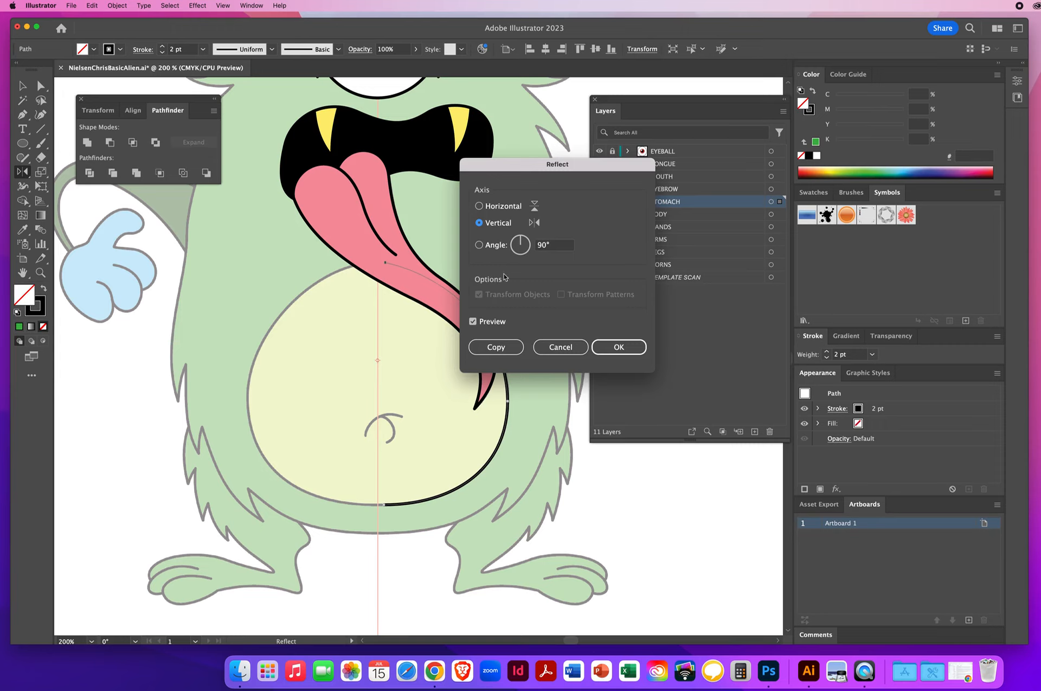
{"action": "left_click", "coordinate": [503, 351]}
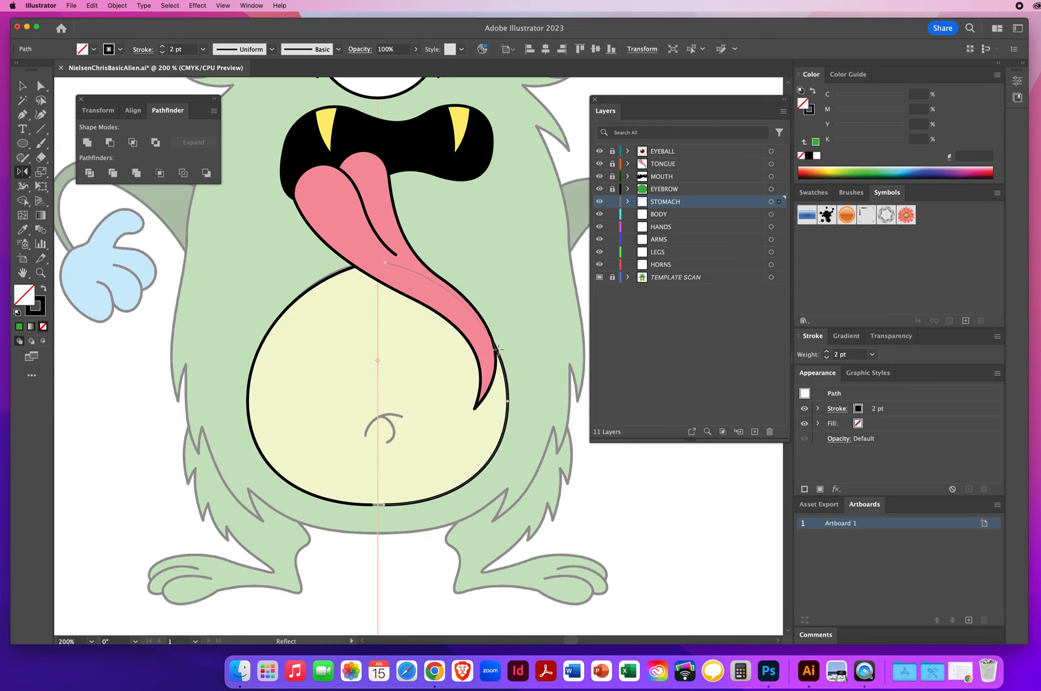
Step: Temporarily fill the left stomach half blue and the right half purple with the Direct Selection tool
{"action": "left_click", "coordinate": [40, 85]}
{"action": "left_click", "coordinate": [282, 314]}
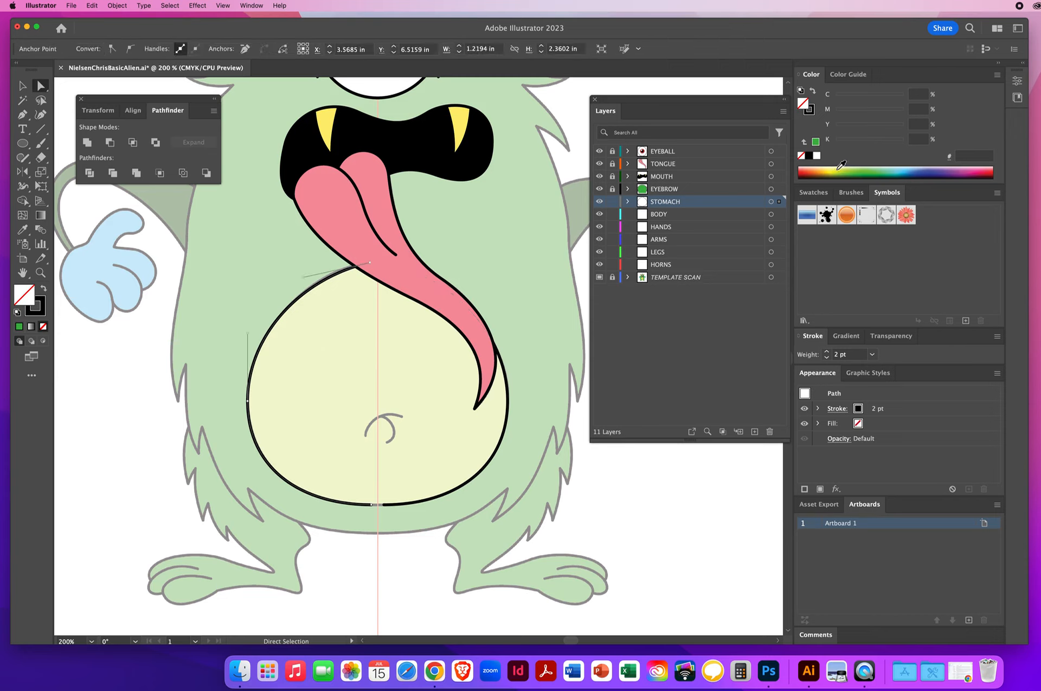
{"action": "left_click", "coordinate": [909, 173]}
{"action": "left_click", "coordinate": [506, 440]}
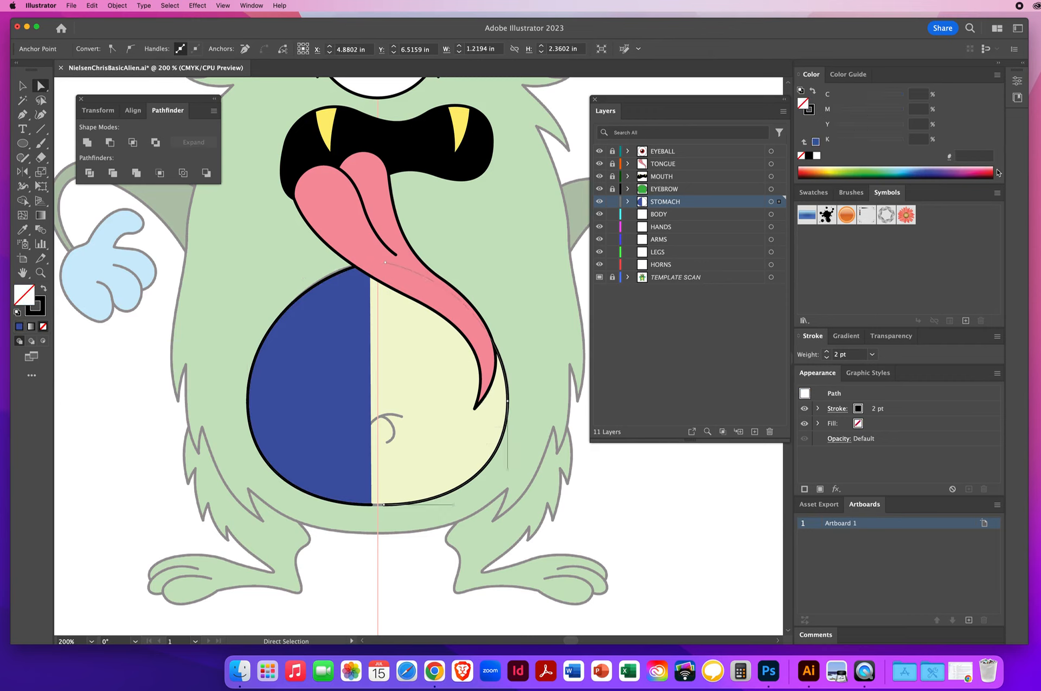
{"action": "left_click", "coordinate": [962, 168]}
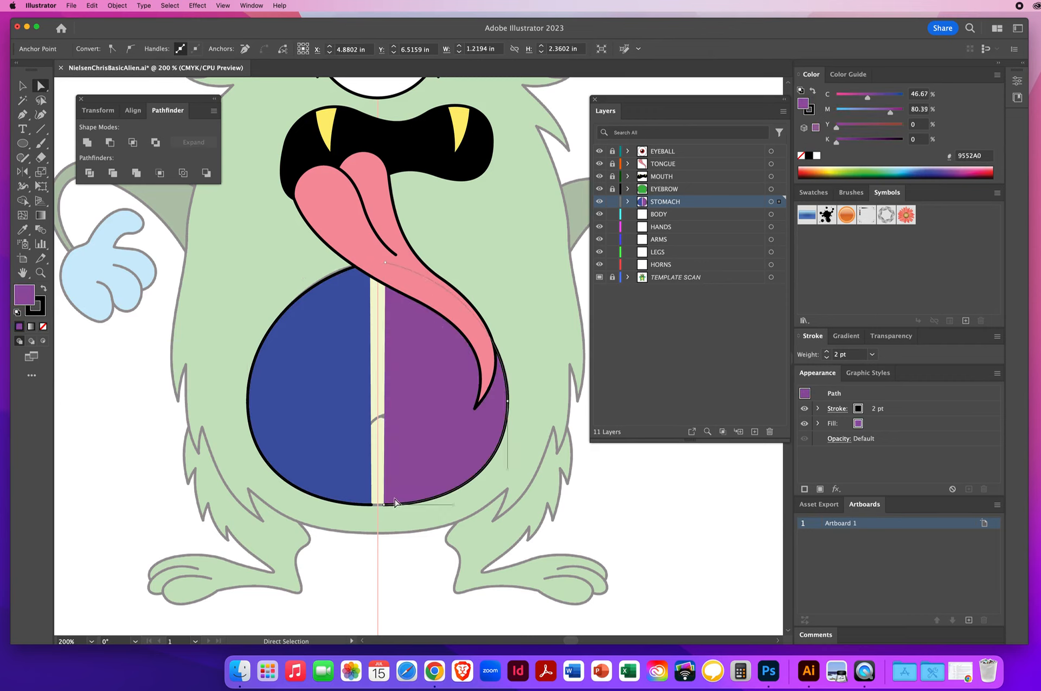
Step: Undo both temporary colour fills on the stomach halves
{"action": "left_click", "coordinate": [92, 6]}
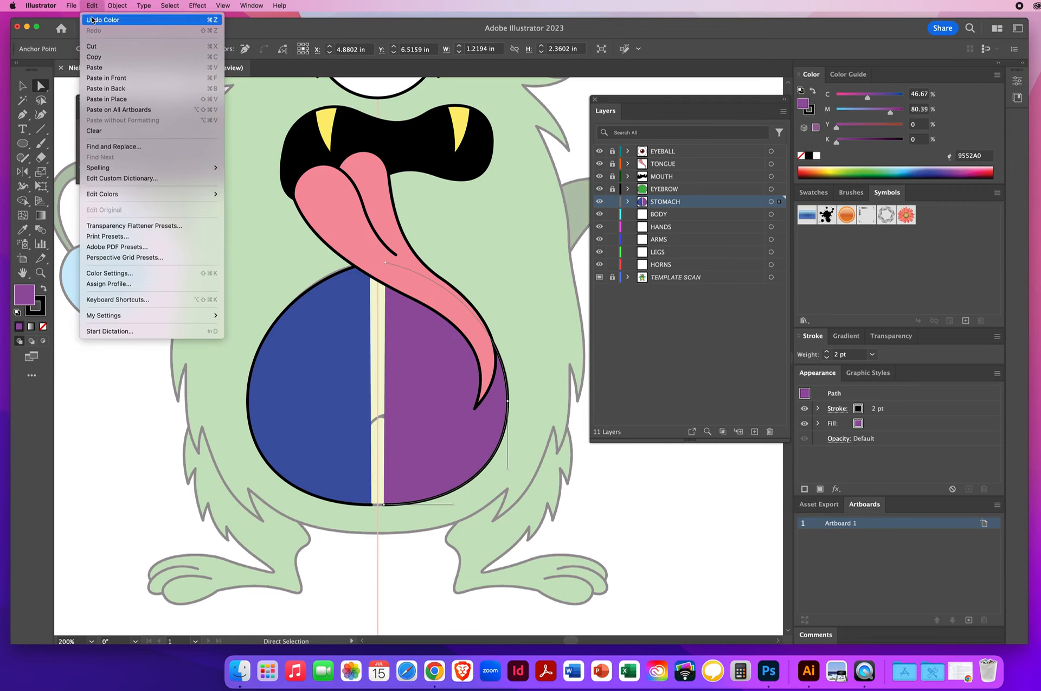
{"action": "left_click", "coordinate": [95, 21]}
{"action": "left_click", "coordinate": [92, 6]}
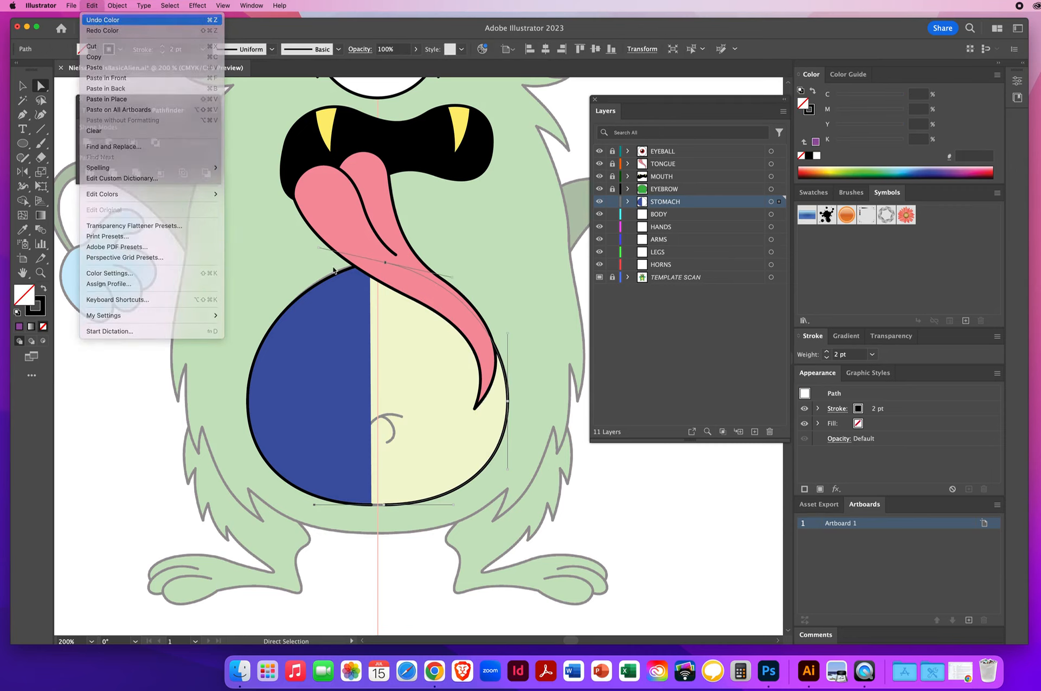
{"action": "left_click", "coordinate": [94, 19]}
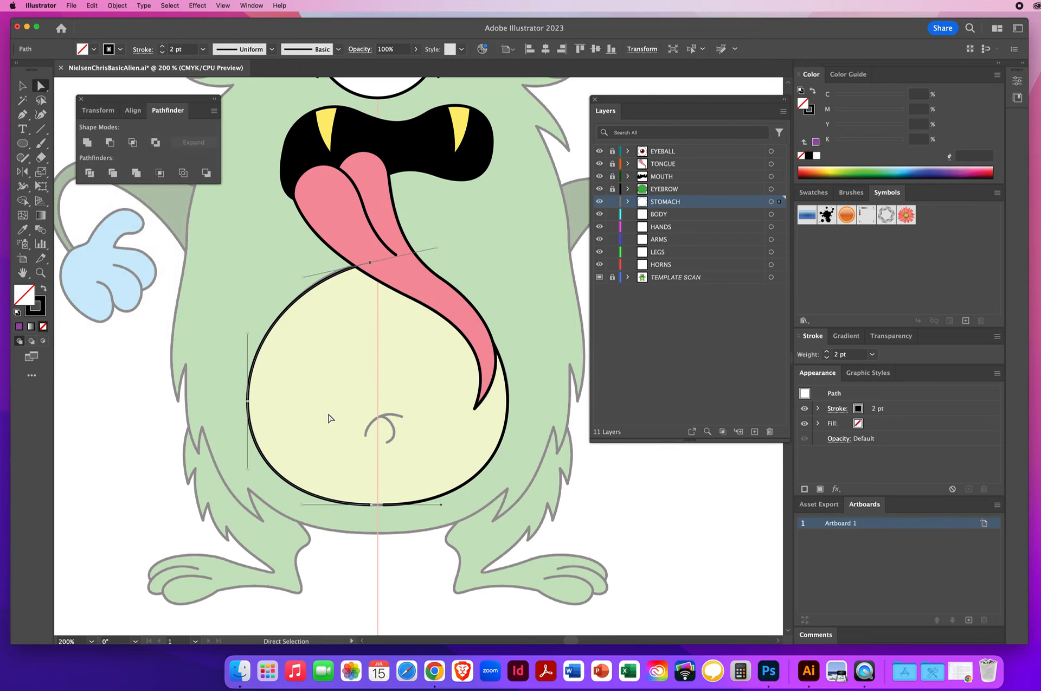
Step: Select the two bottom endpoints of the stomach halves and join them
{"action": "left_click", "coordinate": [374, 501]}
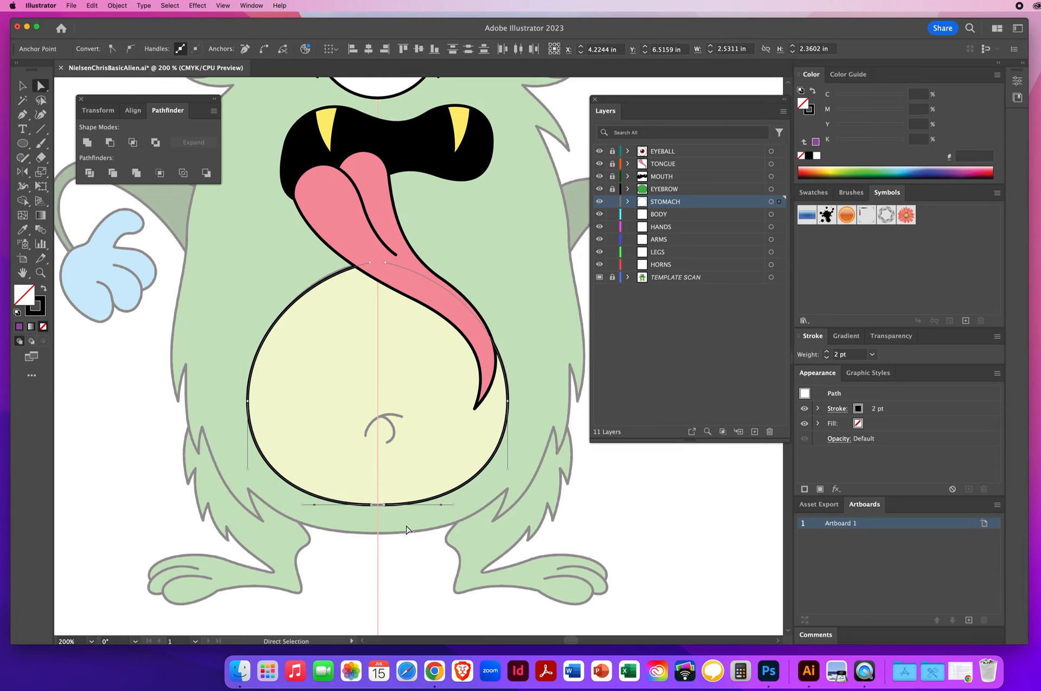
{"action": "key", "text": "super"}
{"action": "key", "text": "super+j"}
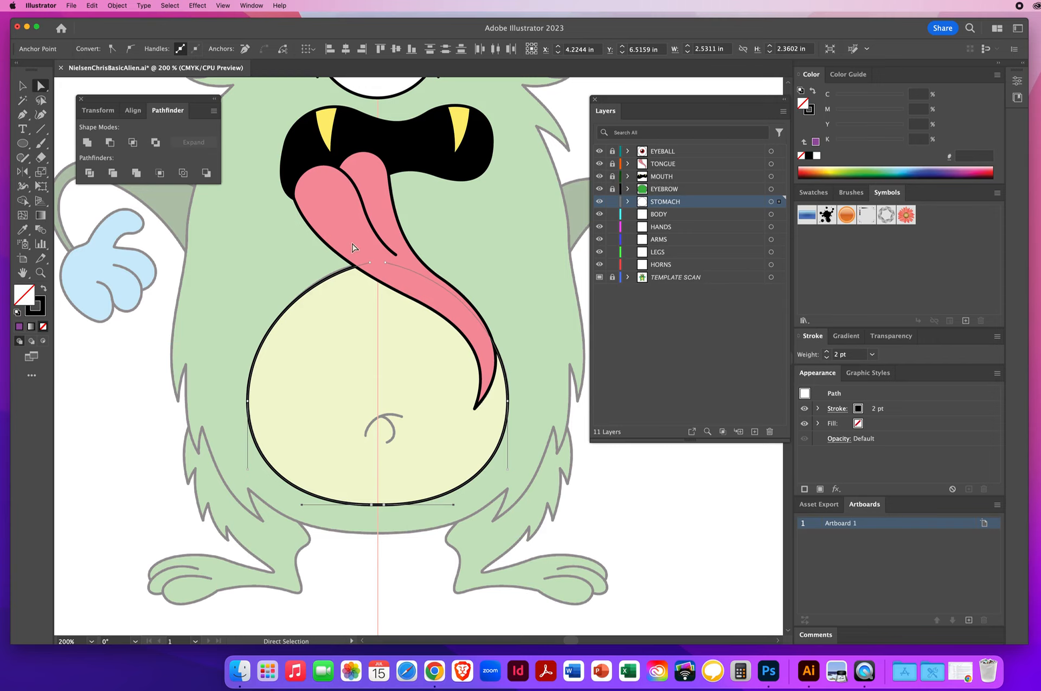
Step: Select the two top endpoints of the stomach halves and join them
{"action": "left_click_drag", "start_coordinate": [347, 245], "coordinate": [400, 283]}
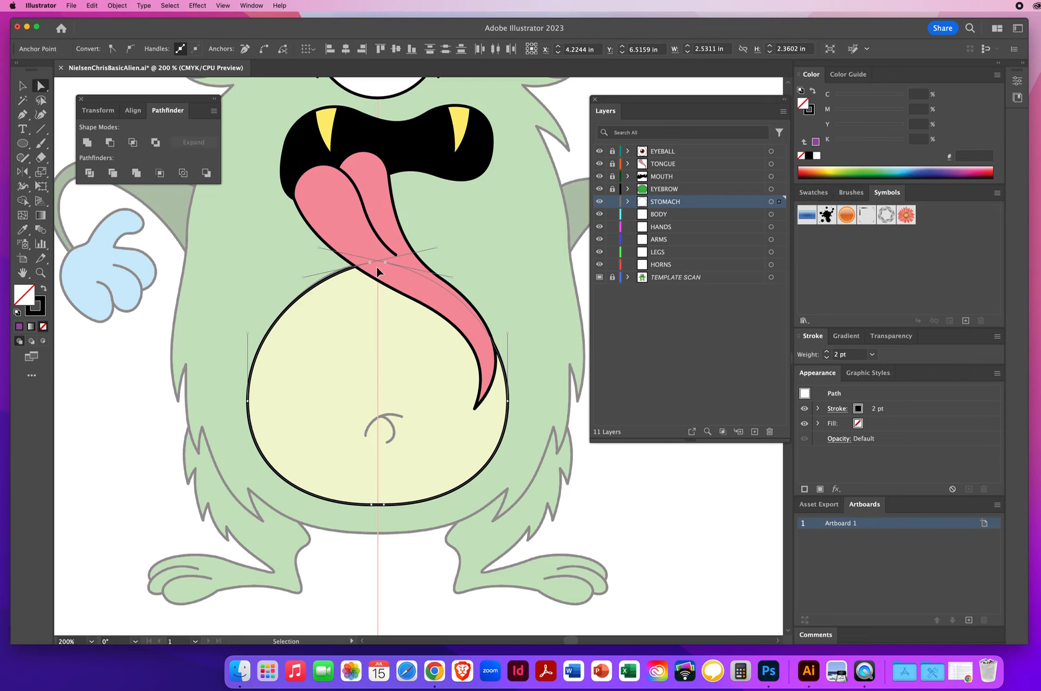
{"action": "left_click", "coordinate": [379, 271]}
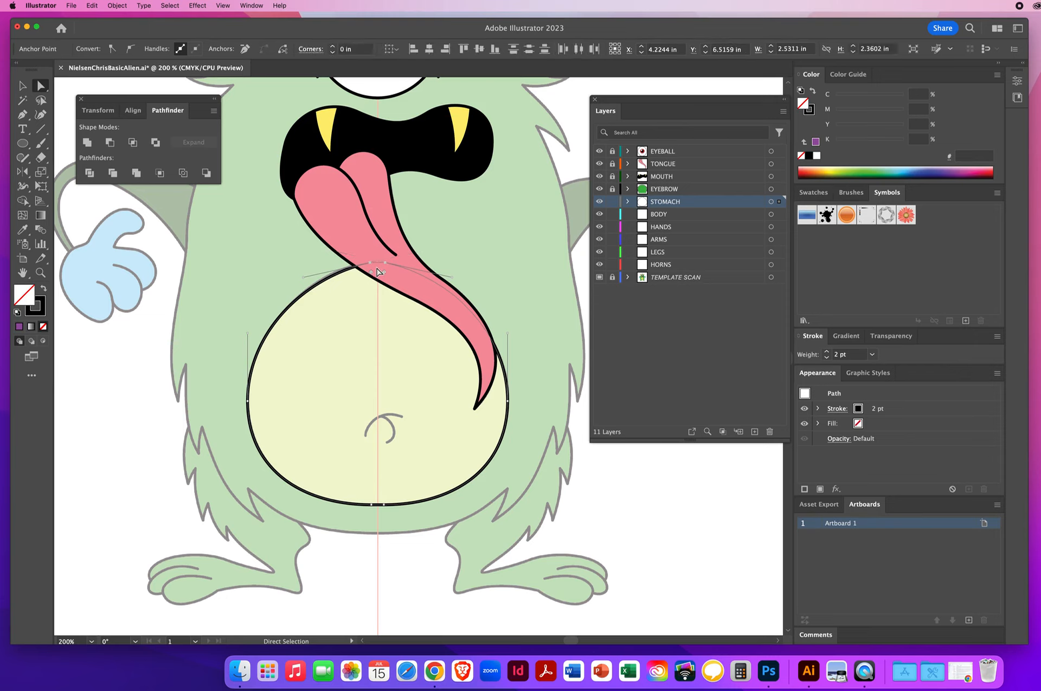
{"action": "left_click", "coordinate": [330, 383]}
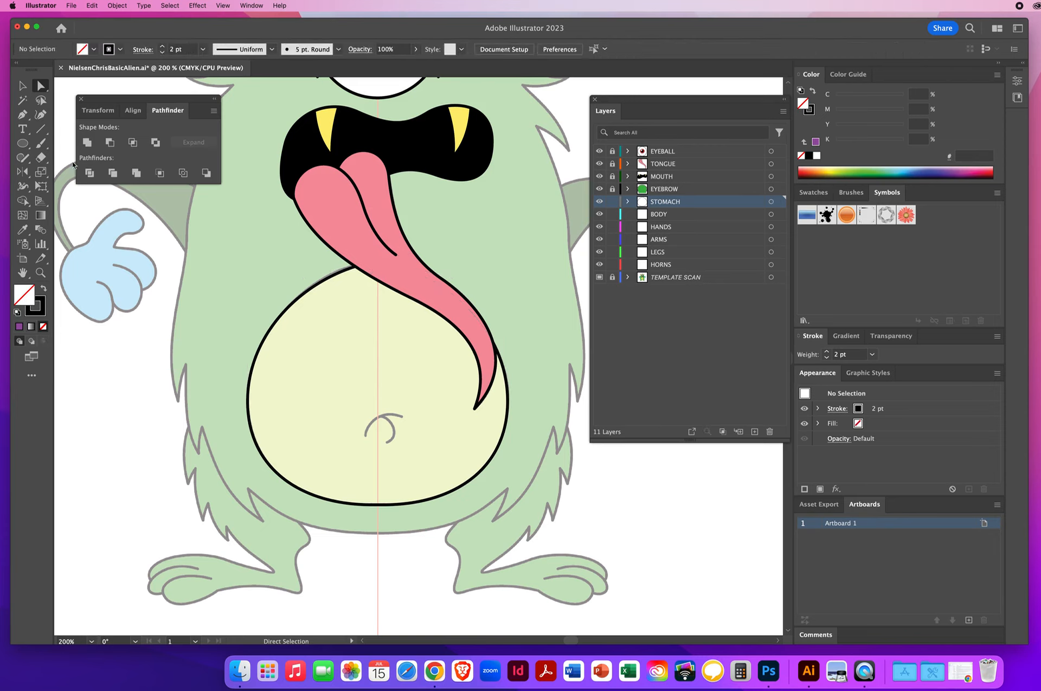
Step: Trace the belly-button swirl inside the stomach with the Pen tool as two curved strokes
{"action": "key", "text": "p"}
{"action": "left_click_drag", "start_coordinate": [367, 438], "coordinate": [368, 422]}
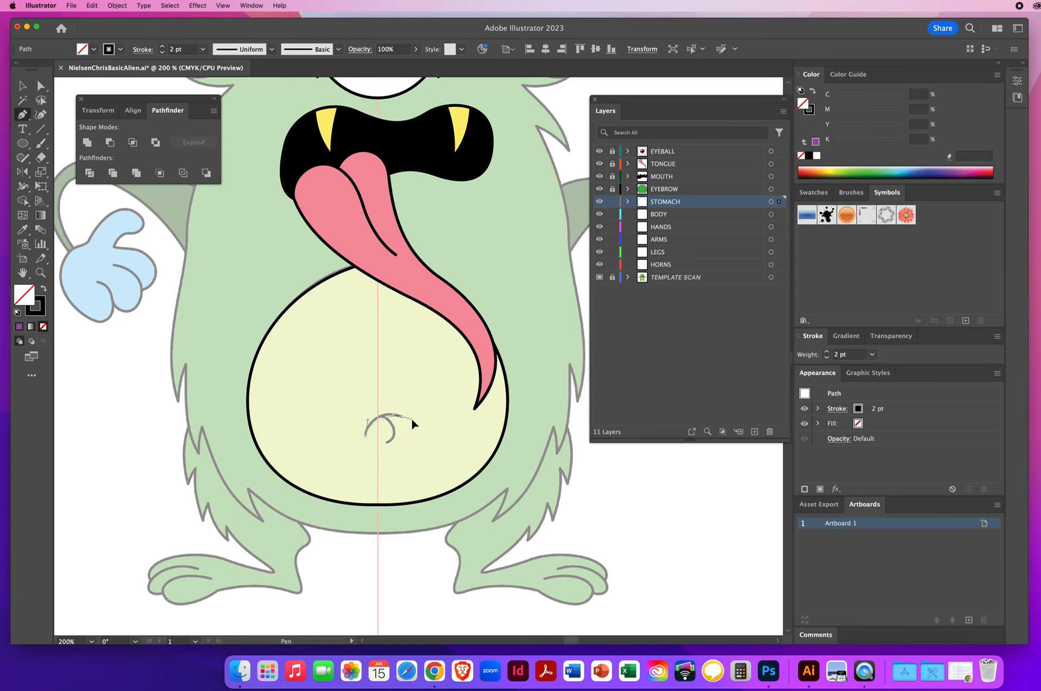
{"action": "left_click_drag", "start_coordinate": [423, 423], "coordinate": [422, 421]}
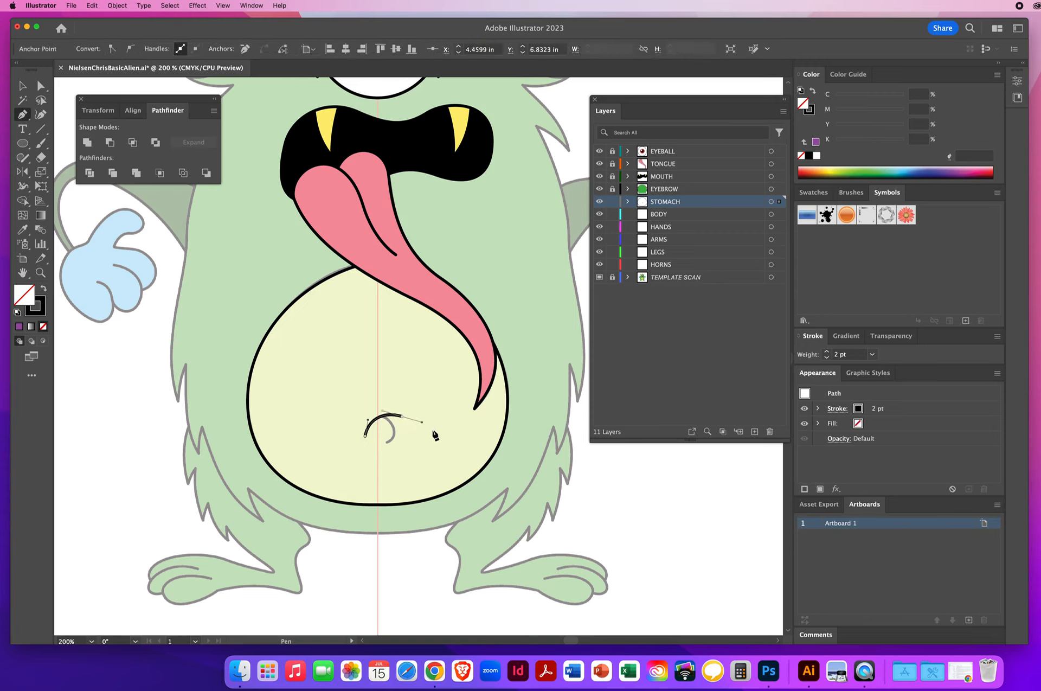
{"action": "left_click", "coordinate": [411, 387], "text": "super"}
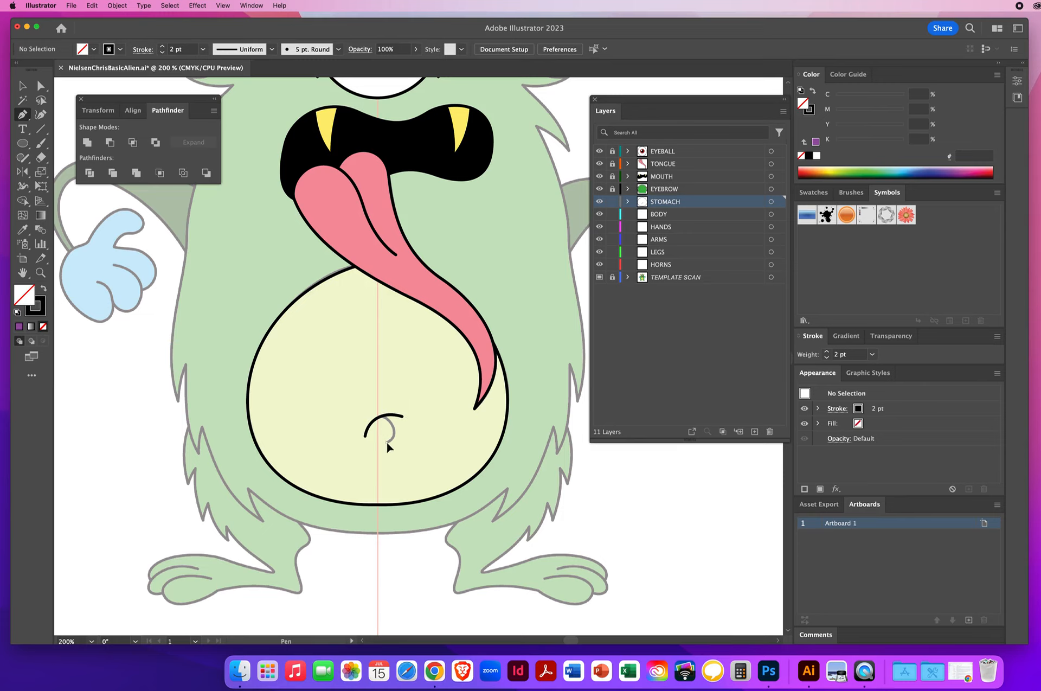
{"action": "left_click_drag", "start_coordinate": [398, 434], "coordinate": [402, 435]}
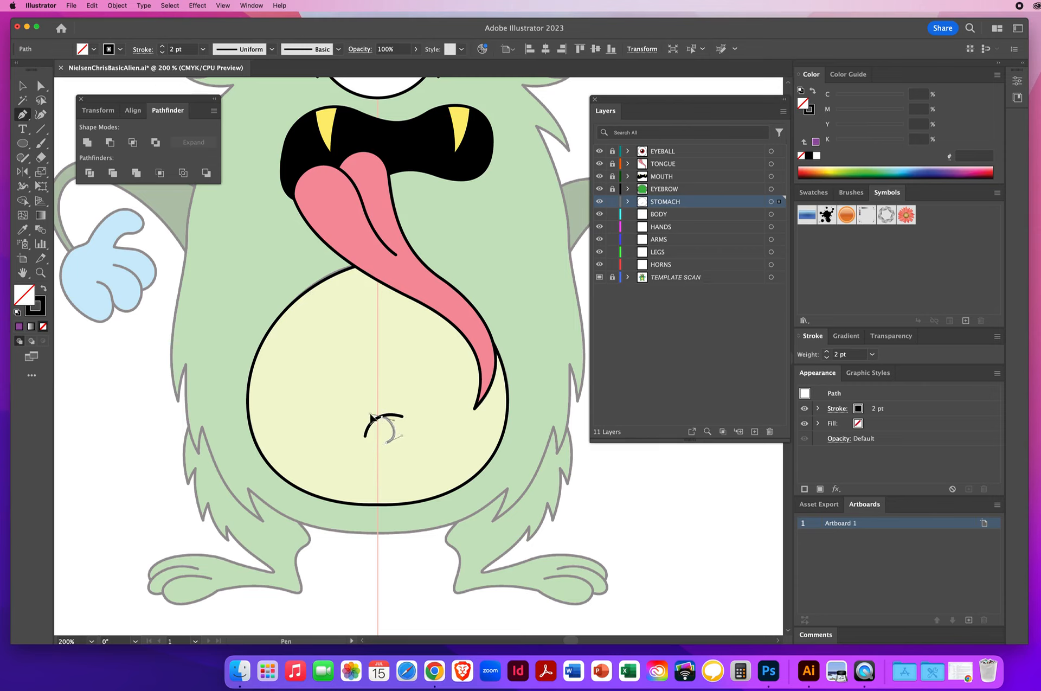
{"action": "left_click", "coordinate": [370, 416]}
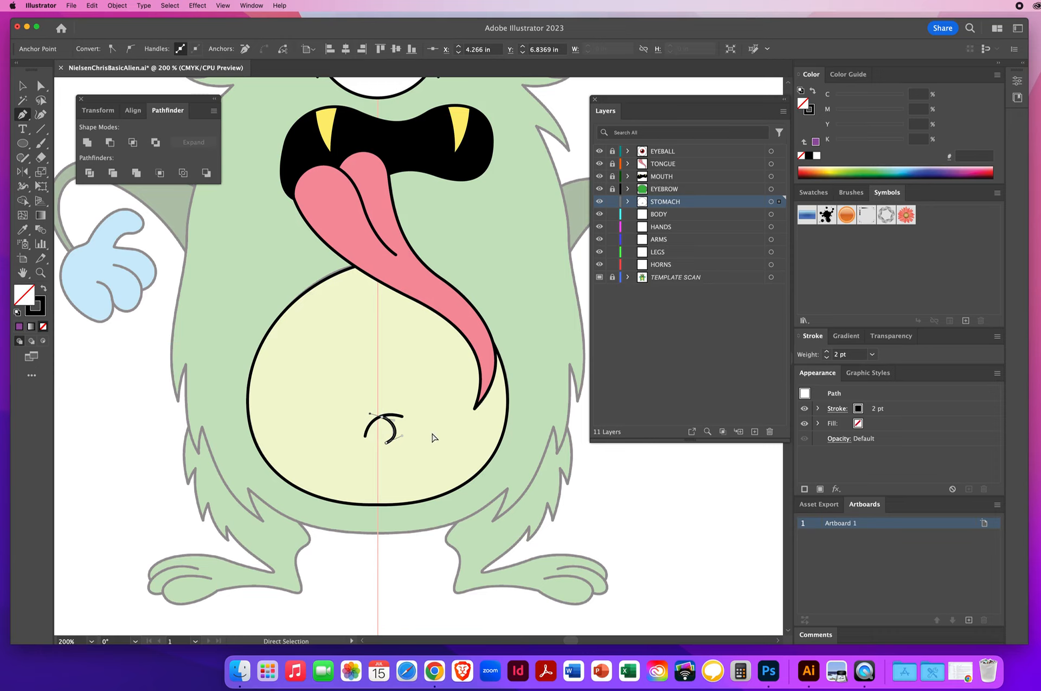
{"action": "left_click", "coordinate": [433, 437], "text": "super"}
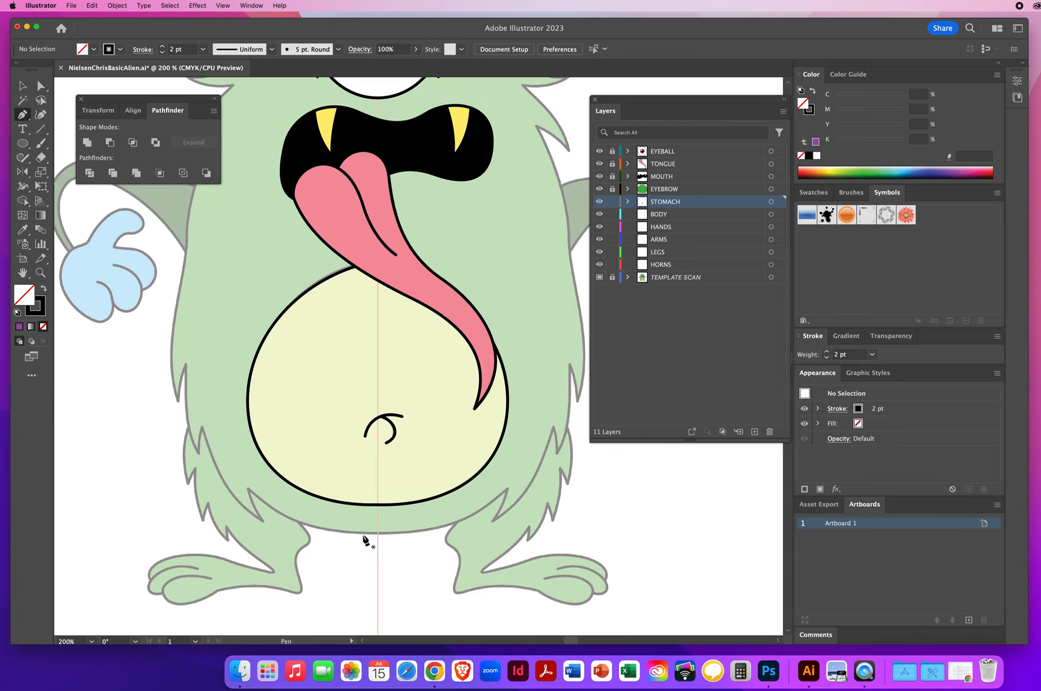
Step: Fill the stomach with the template's yellow-green colour using the Eyedropper tool
{"action": "left_click", "coordinate": [29, 86]}
{"action": "left_click", "coordinate": [332, 338]}
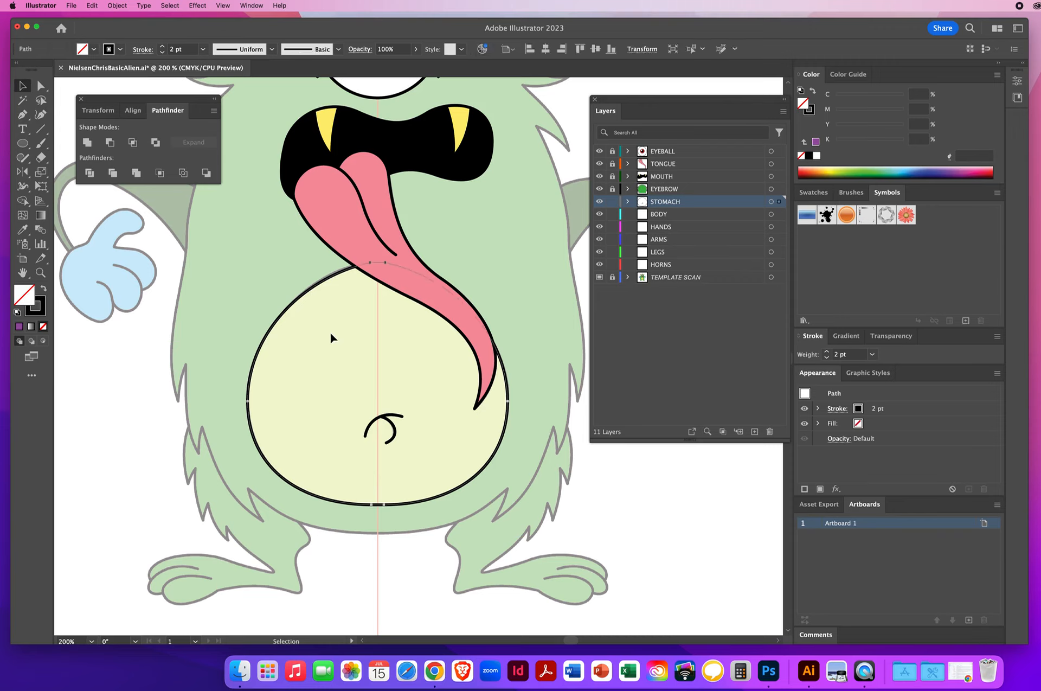
{"action": "left_click_drag", "start_coordinate": [433, 462], "coordinate": [432, 461]}
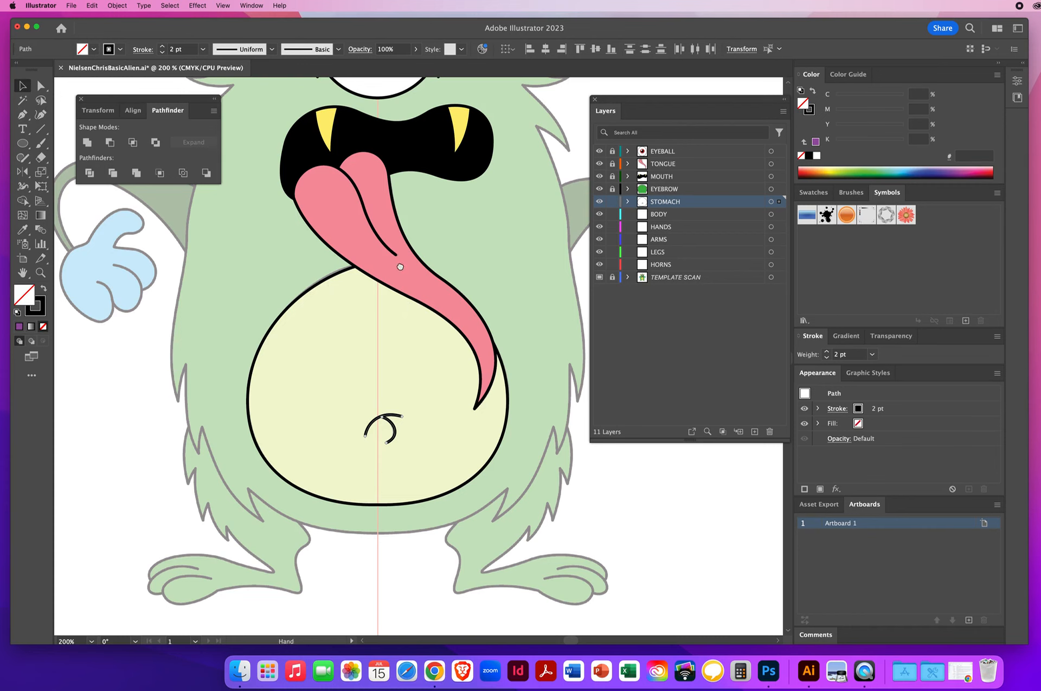
{"action": "scroll", "coordinate": [391, 276], "scroll_direction": "up", "scroll_amount": 5}
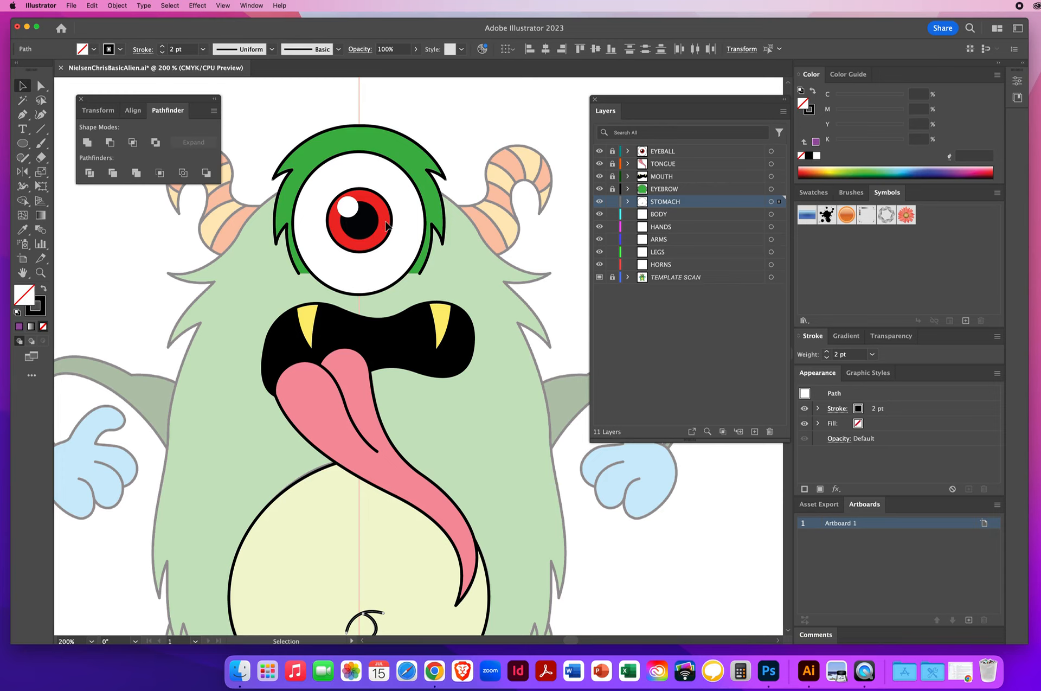
{"action": "key", "text": "space"}
{"action": "left_click_drag", "start_coordinate": [405, 488], "coordinate": [401, 256]}
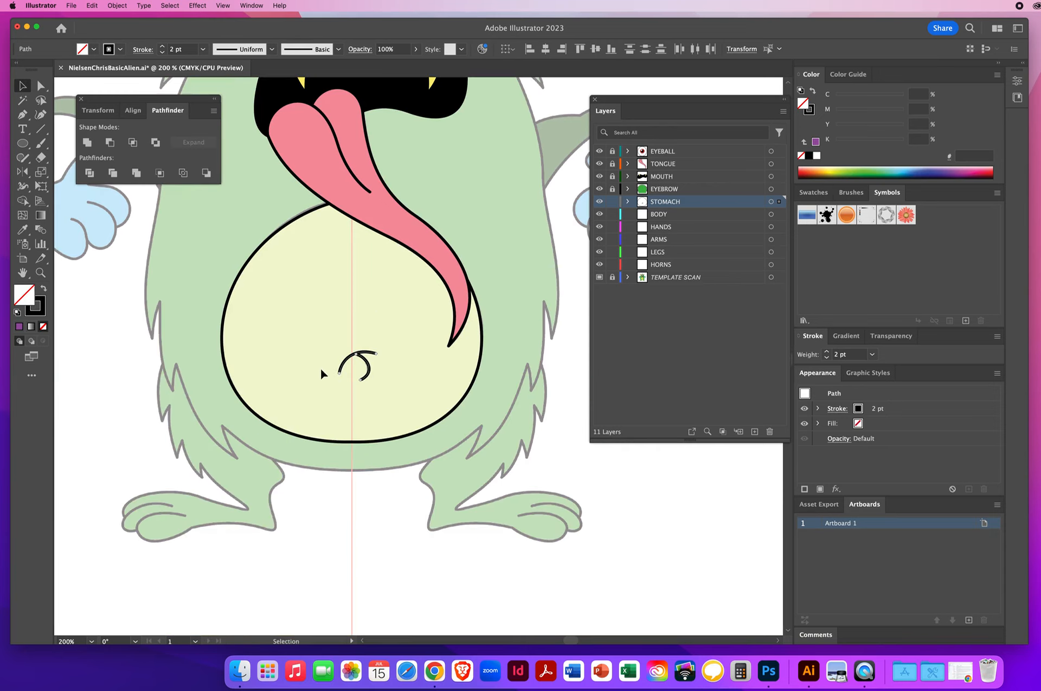
{"action": "key", "text": "super+shift+a"}
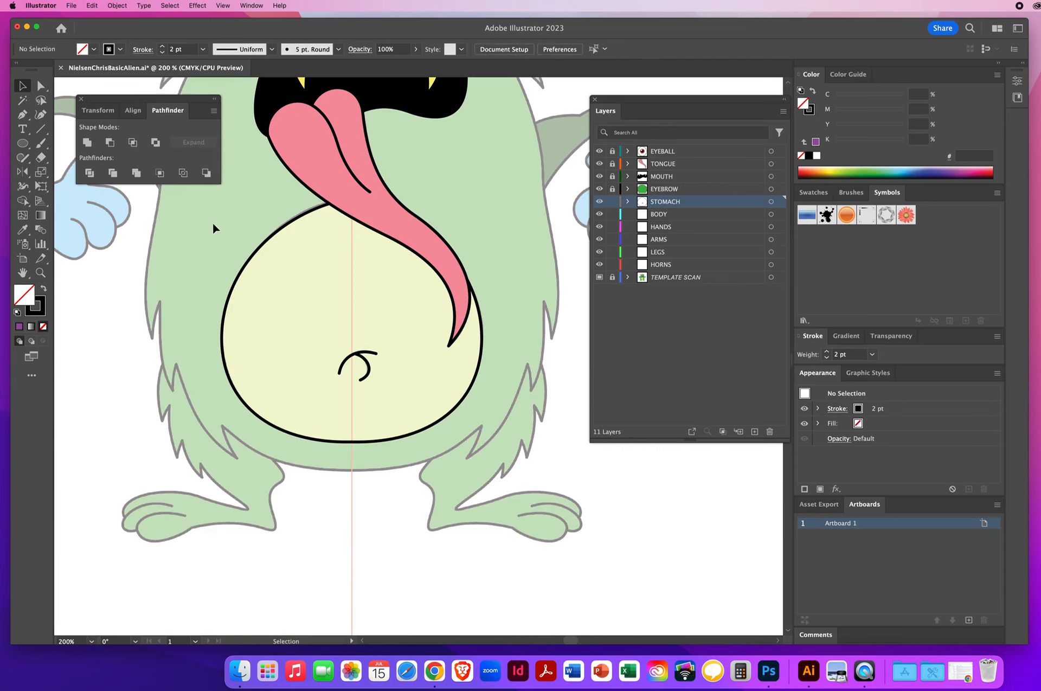
{"action": "left_click", "coordinate": [292, 262]}
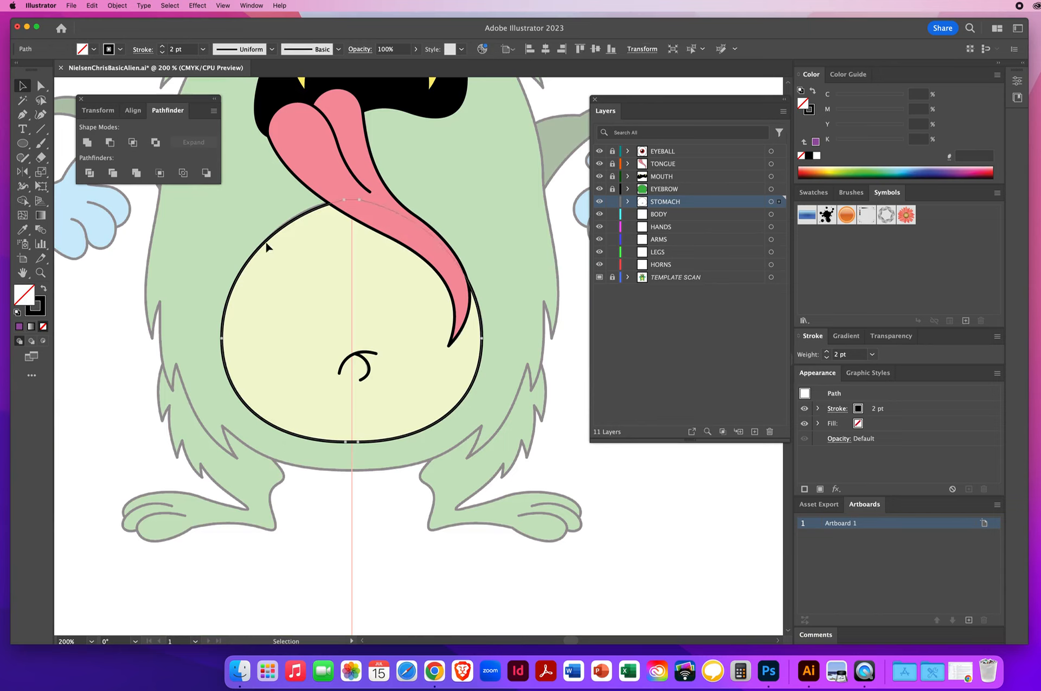
{"action": "left_click", "coordinate": [23, 229]}
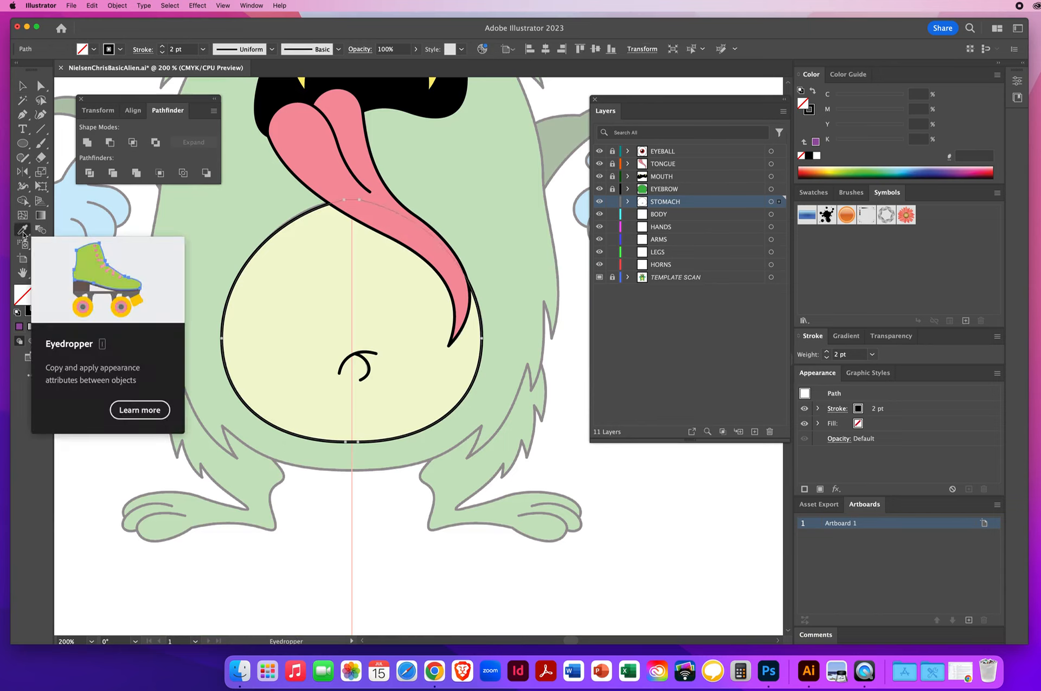
{"action": "left_click", "coordinate": [320, 285]}
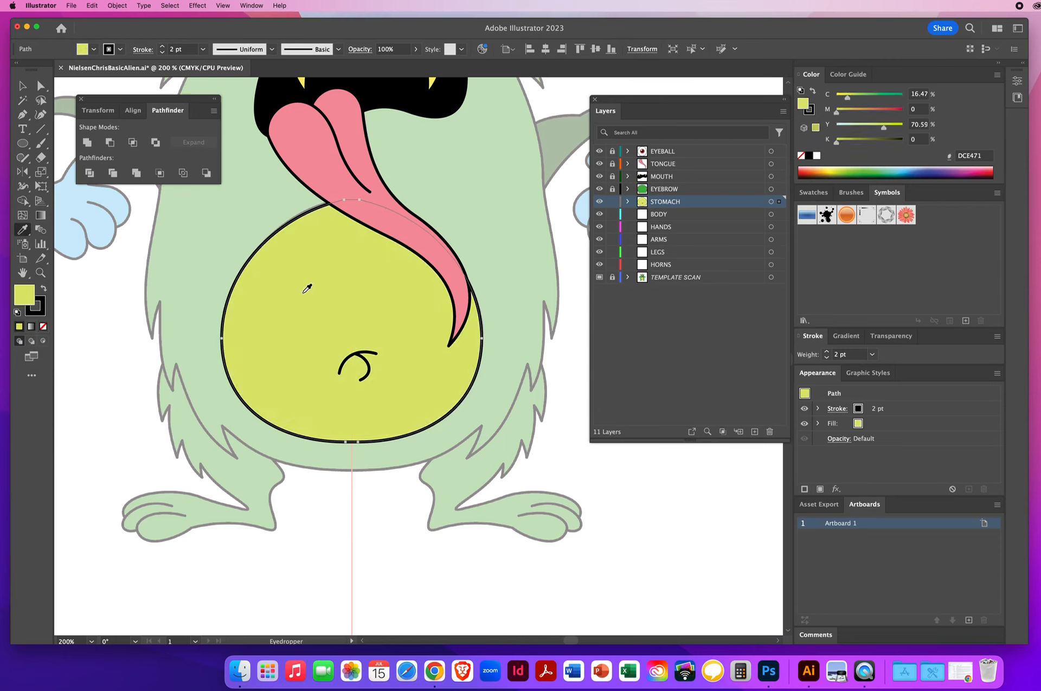
{"action": "left_click", "coordinate": [22, 86]}
{"action": "left_click", "coordinate": [191, 287]}
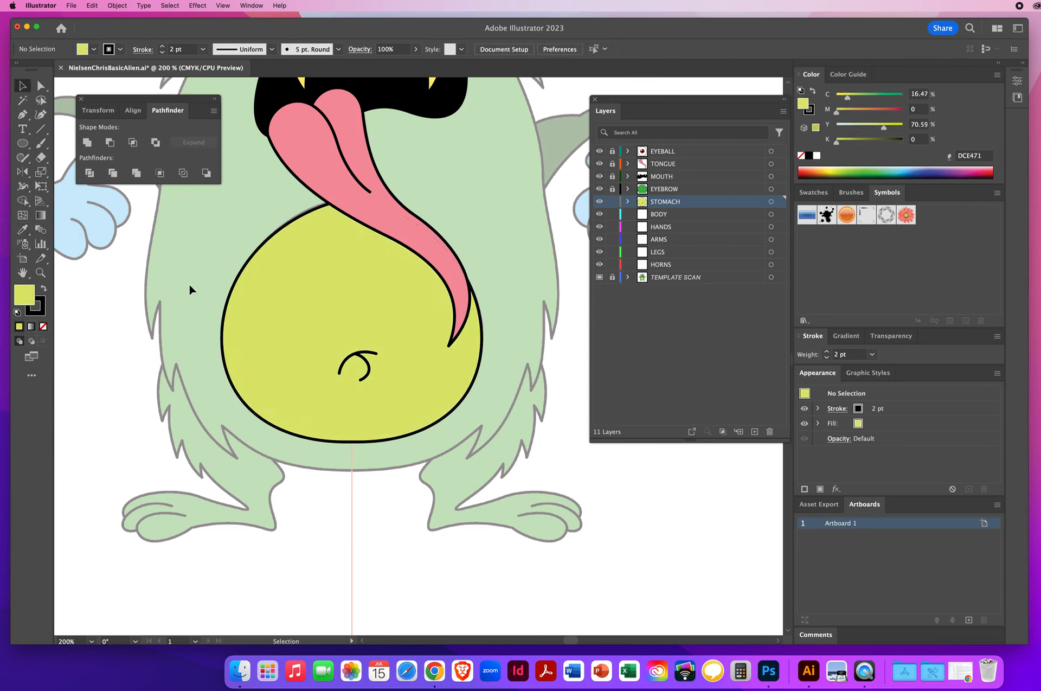
Step: Save the file and lock the STOMACH layer
{"action": "left_click", "coordinate": [72, 6]}
{"action": "left_click", "coordinate": [84, 99]}
{"action": "left_click", "coordinate": [612, 201]}
Step: Change the BODY layer's colour to Light Red in its layer options
{"action": "left_click", "coordinate": [40, 272]}
{"action": "left_click", "coordinate": [390, 330], "text": "alt"}
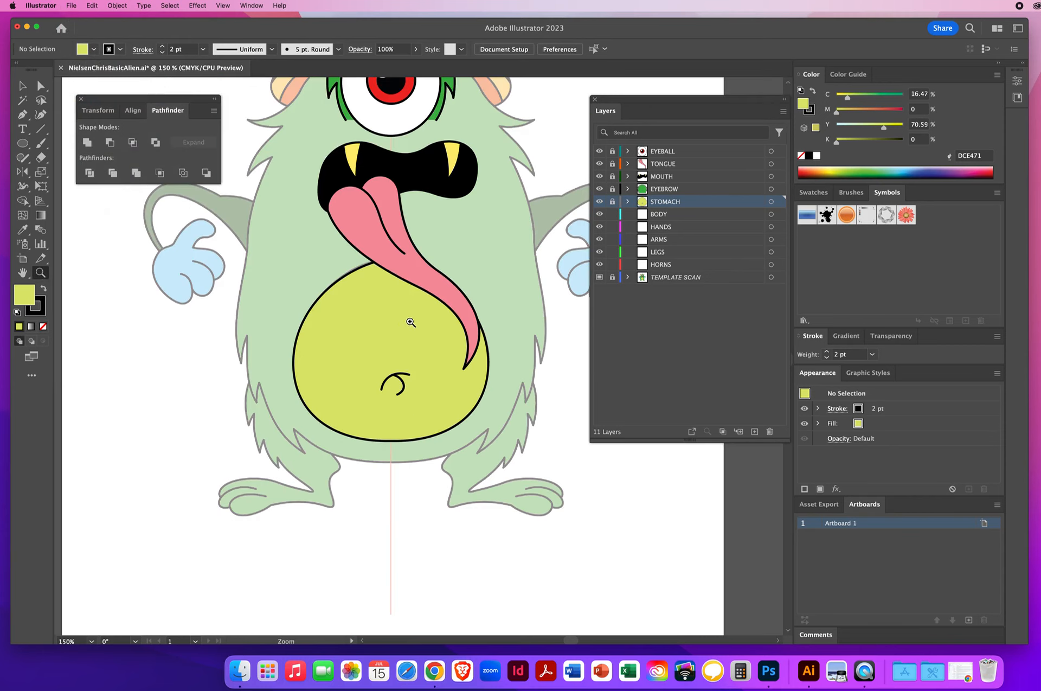
{"action": "left_click_drag", "start_coordinate": [409, 320], "coordinate": [400, 357]}
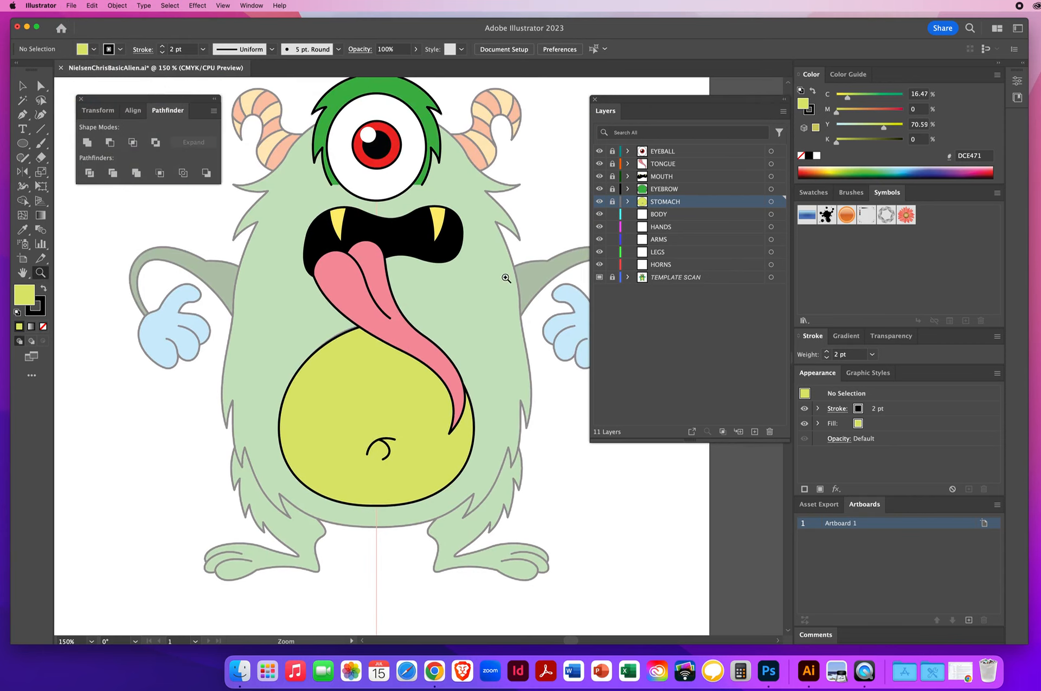
{"action": "left_click", "coordinate": [670, 216]}
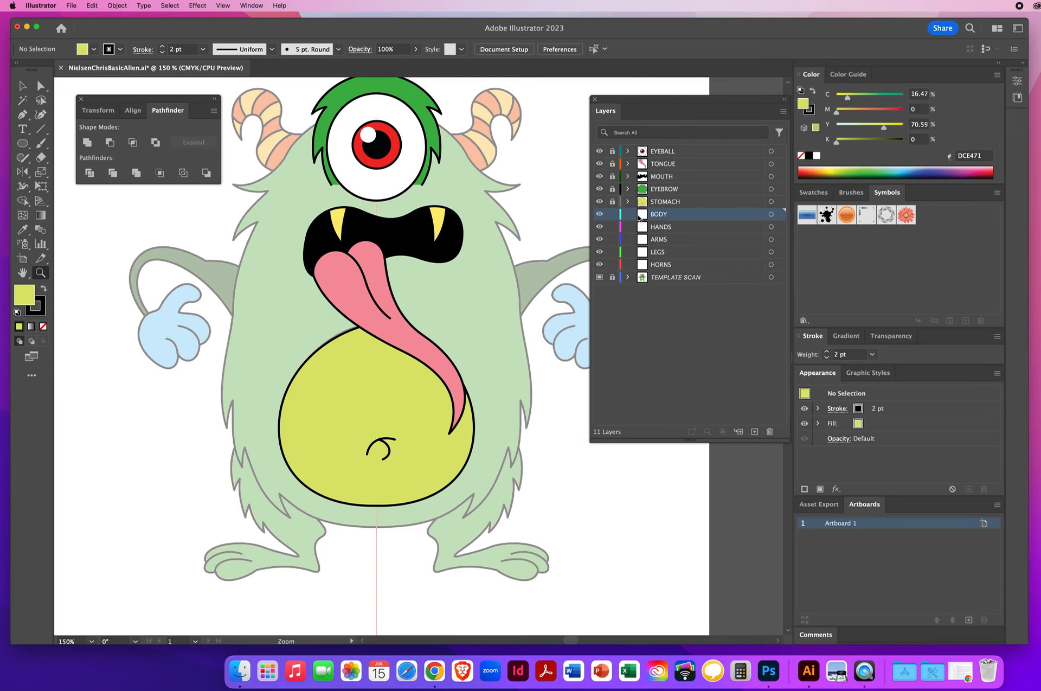
{"action": "double_click", "coordinate": [698, 218]}
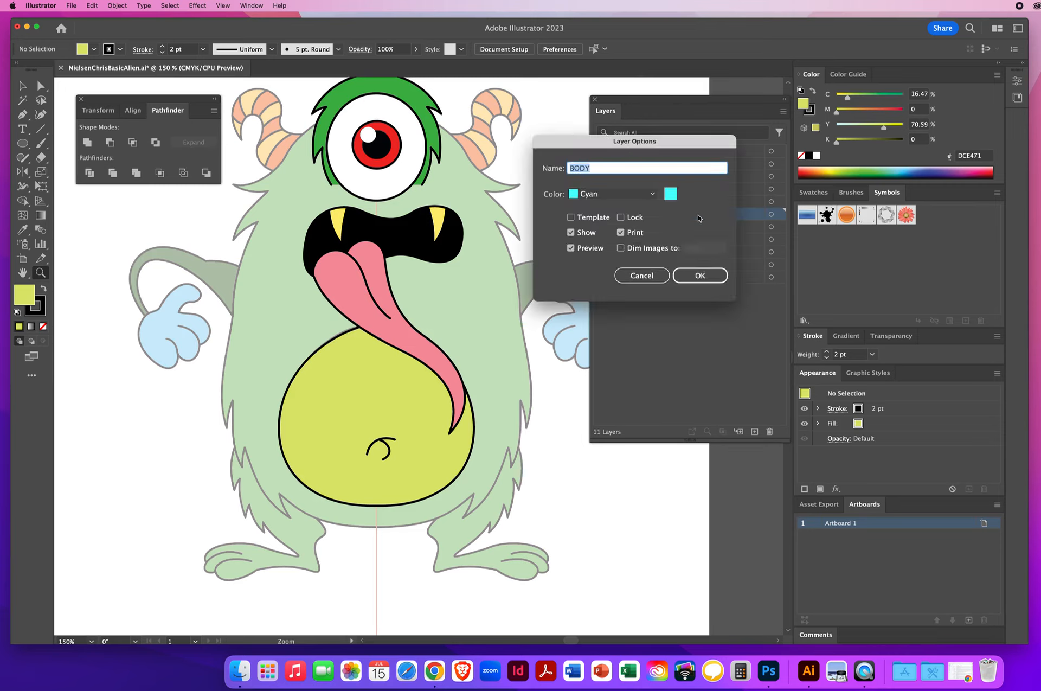
{"action": "left_click", "coordinate": [621, 194]}
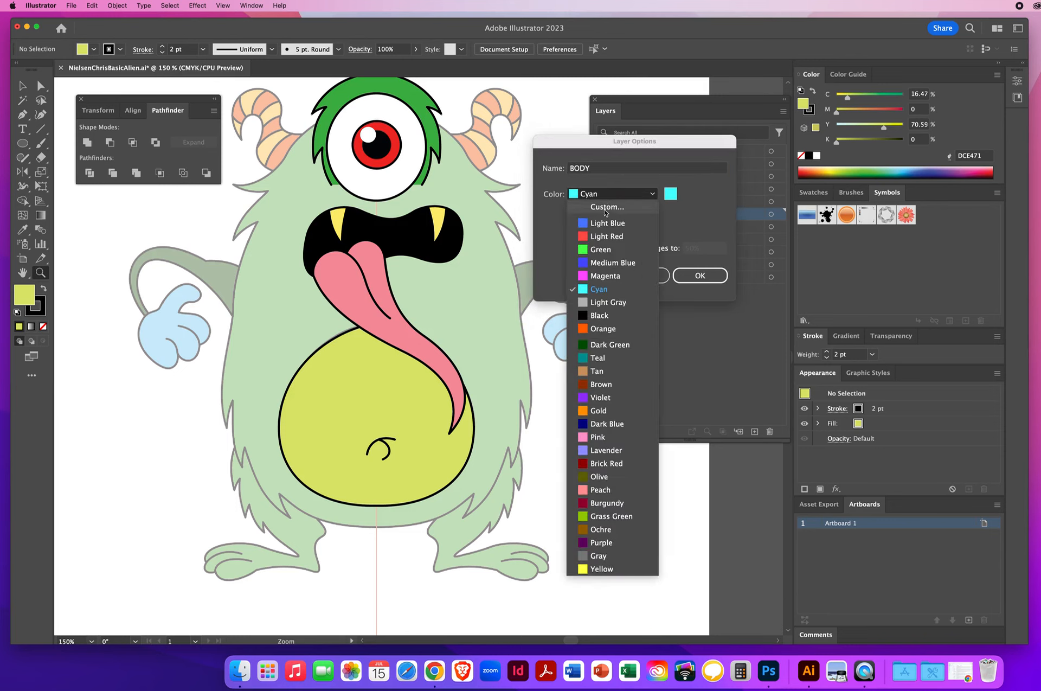
{"action": "left_click", "coordinate": [601, 236]}
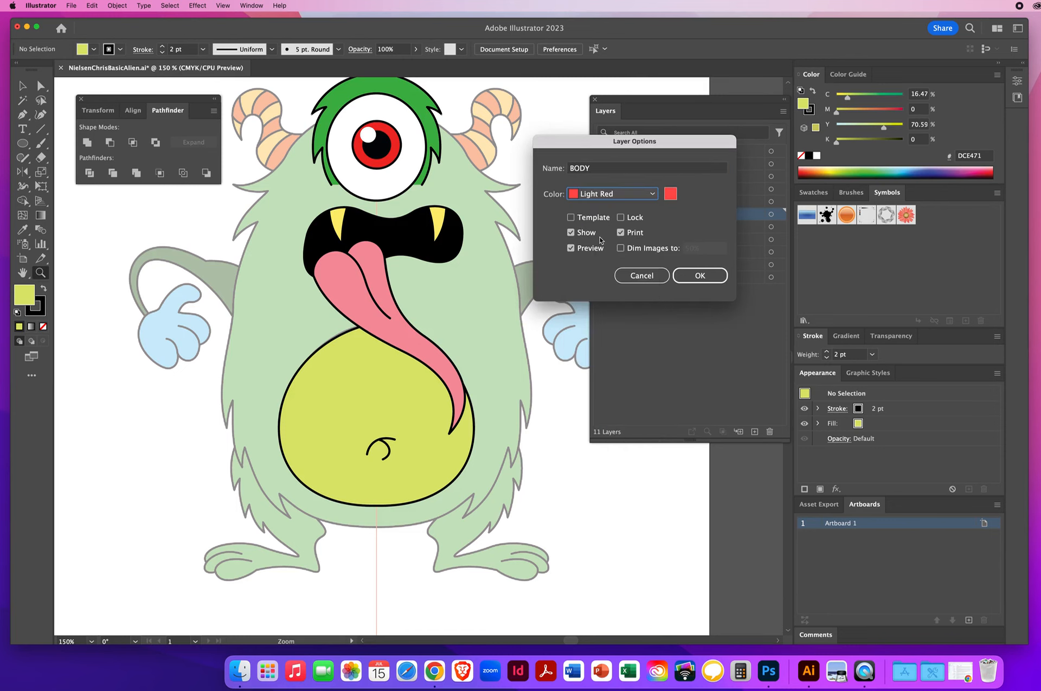
{"action": "left_click", "coordinate": [697, 276]}
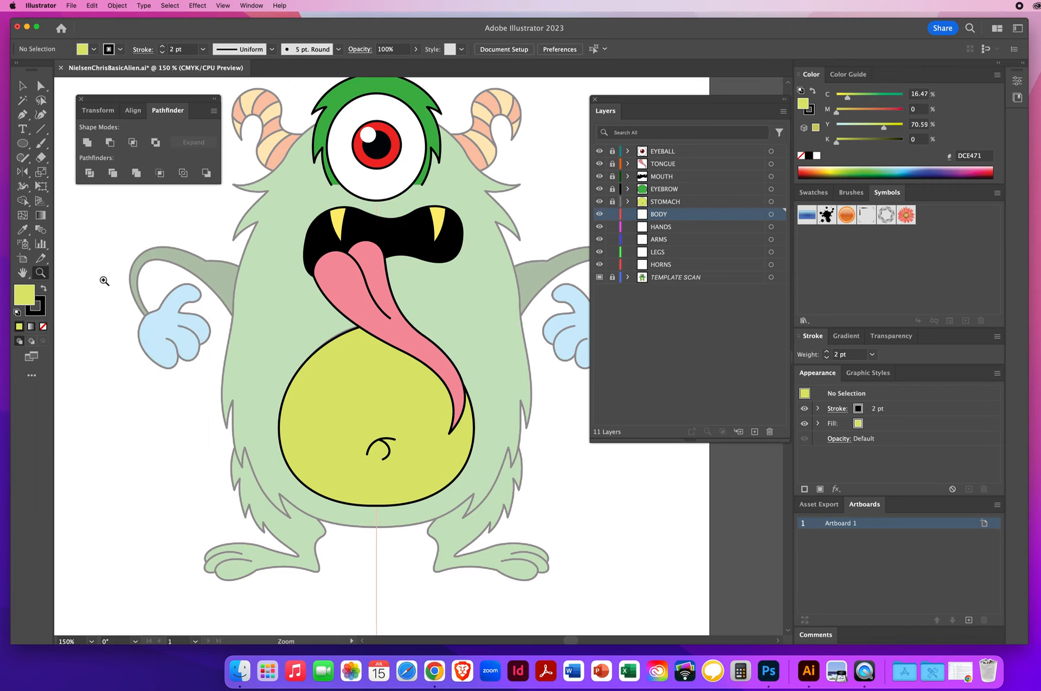
Step: Set the fill to none and the stroke to black at 2 pt
{"action": "key", "text": "slash"}
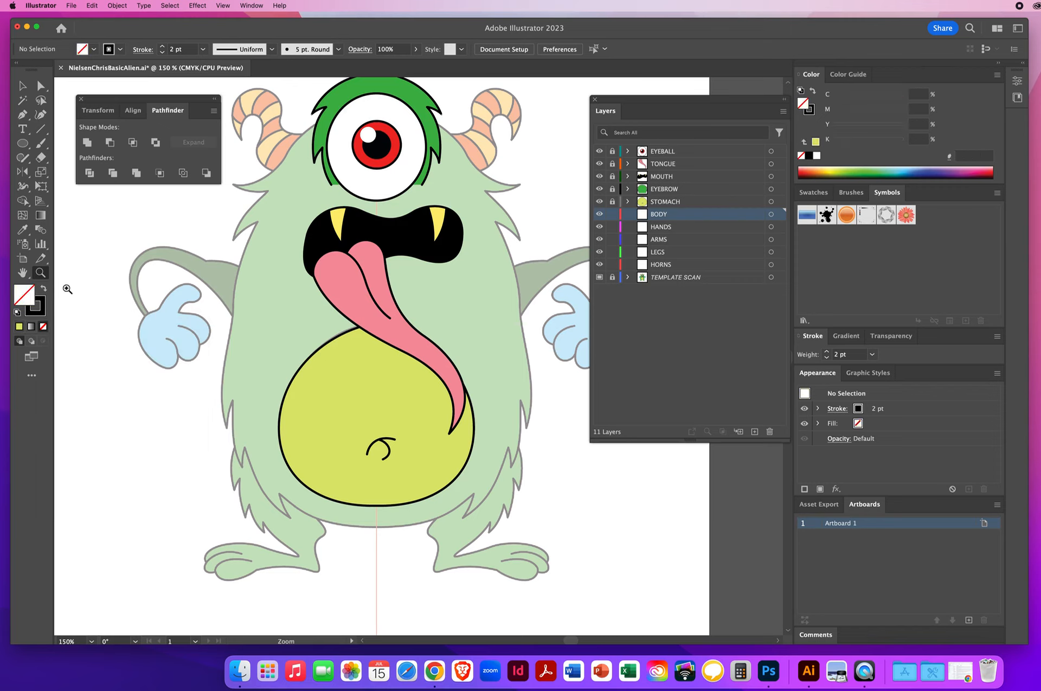
{"action": "left_click", "coordinate": [42, 312]}
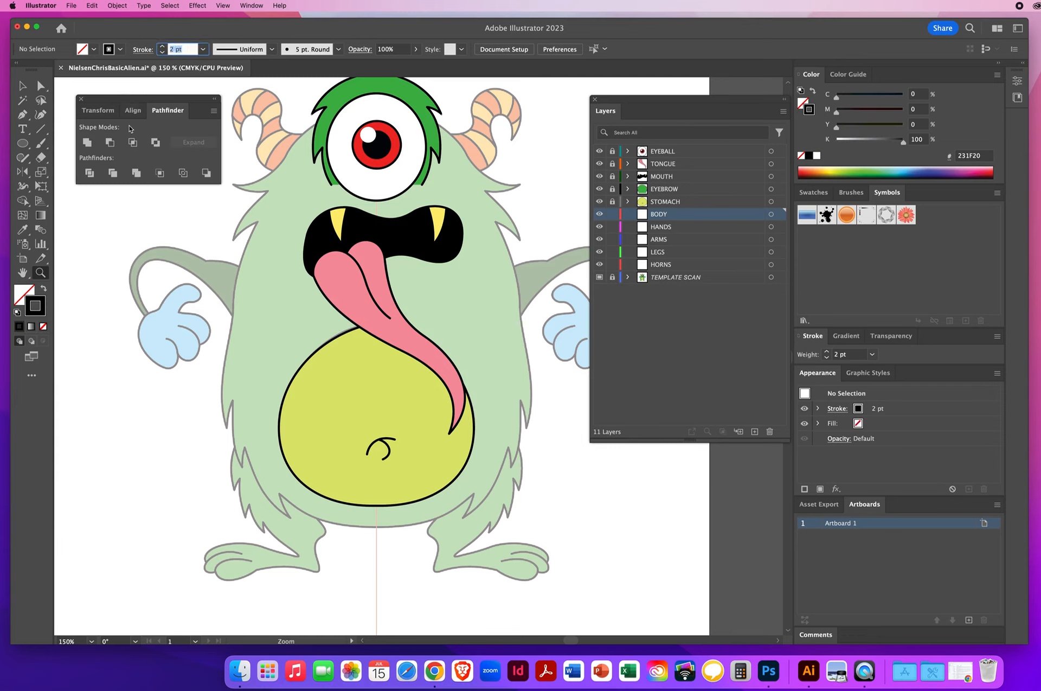
{"action": "left_click", "coordinate": [143, 51]}
{"action": "left_click", "coordinate": [73, 81]}
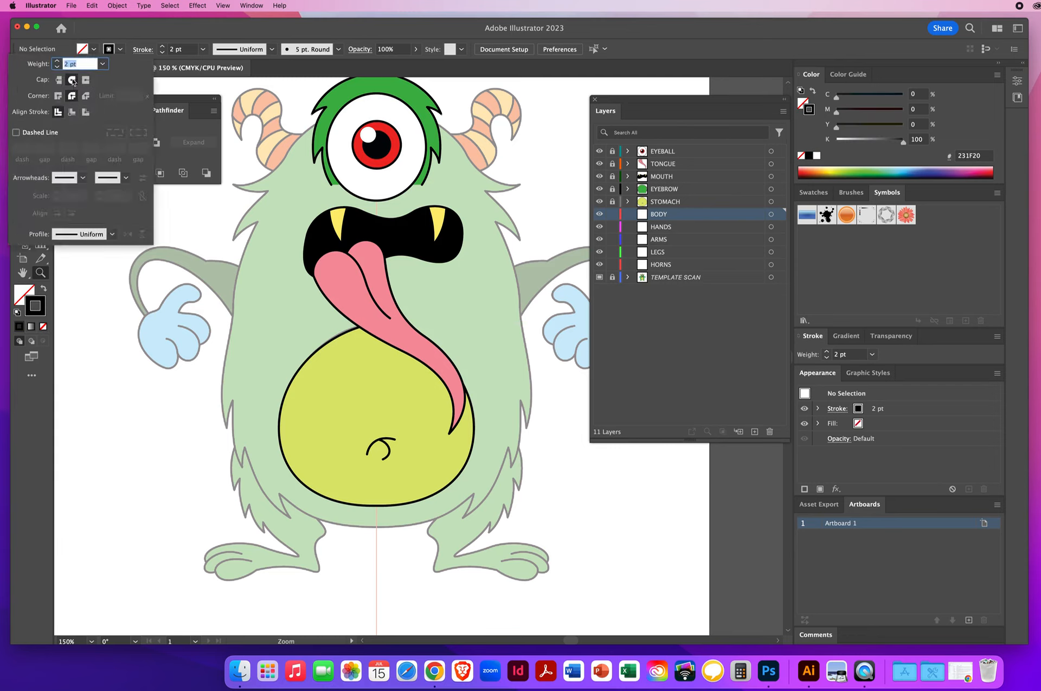
{"action": "left_click", "coordinate": [136, 31]}
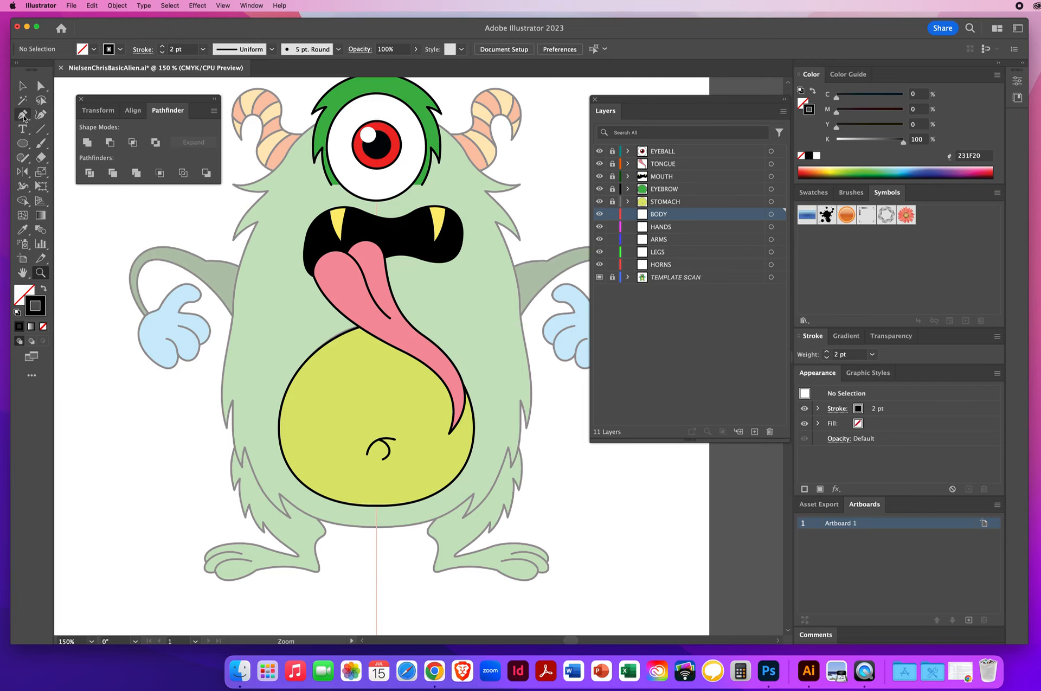
Step: Zoom in and start the body's left outline with the Pen tool, from the bottom centre up past the lower-left fur spikes
{"action": "left_click", "coordinate": [23, 116]}
{"action": "left_click", "coordinate": [40, 272]}
{"action": "left_click", "coordinate": [346, 453]}
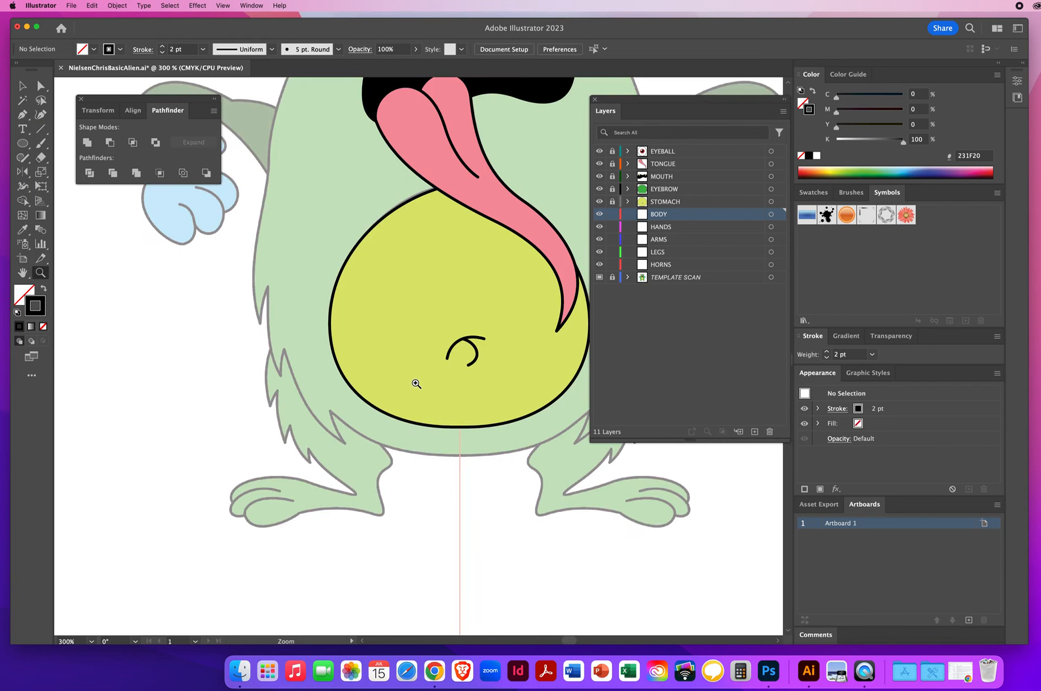
{"action": "left_click", "coordinate": [23, 114]}
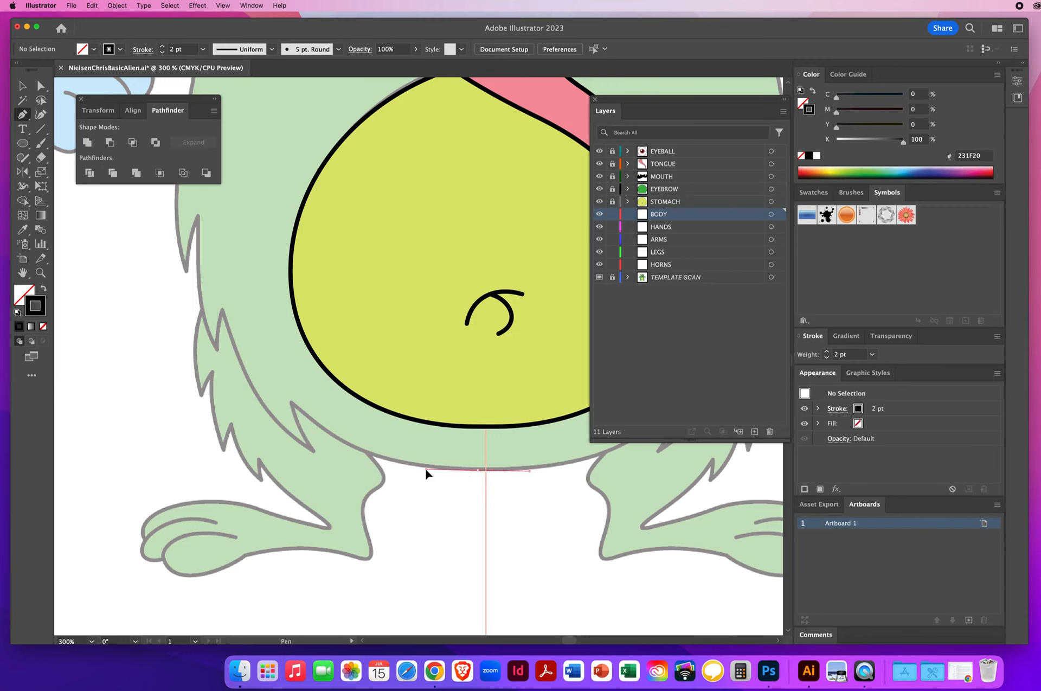
{"action": "left_click_drag", "start_coordinate": [421, 466], "coordinate": [422, 467]}
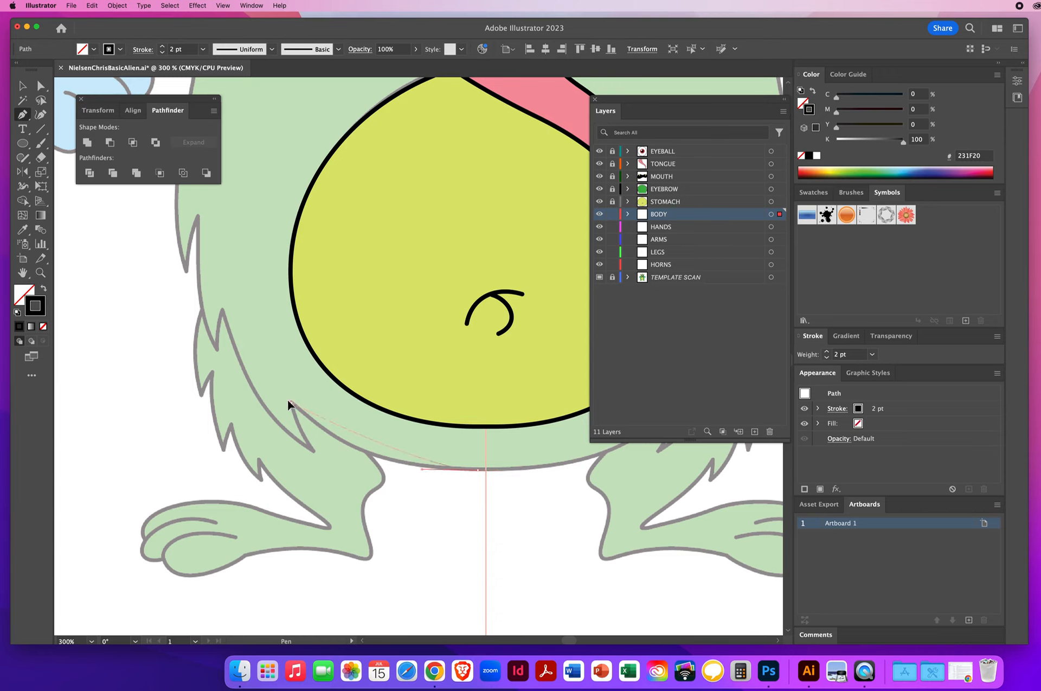
{"action": "left_click_drag", "start_coordinate": [260, 379], "coordinate": [240, 347]}
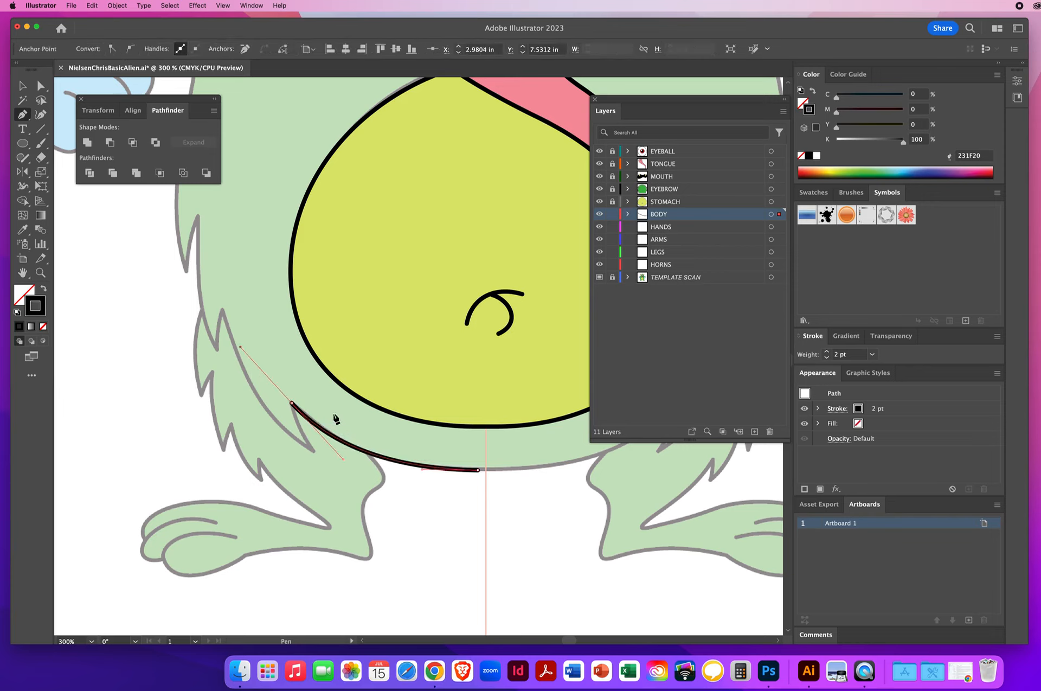
{"action": "left_click", "coordinate": [293, 404]}
{"action": "left_click_drag", "start_coordinate": [313, 450], "coordinate": [324, 462]}
{"action": "scroll", "coordinate": [383, 522], "scroll_direction": "up", "scroll_amount": 3}
{"action": "scroll", "coordinate": [383, 523], "scroll_direction": "left", "scroll_amount": 3}
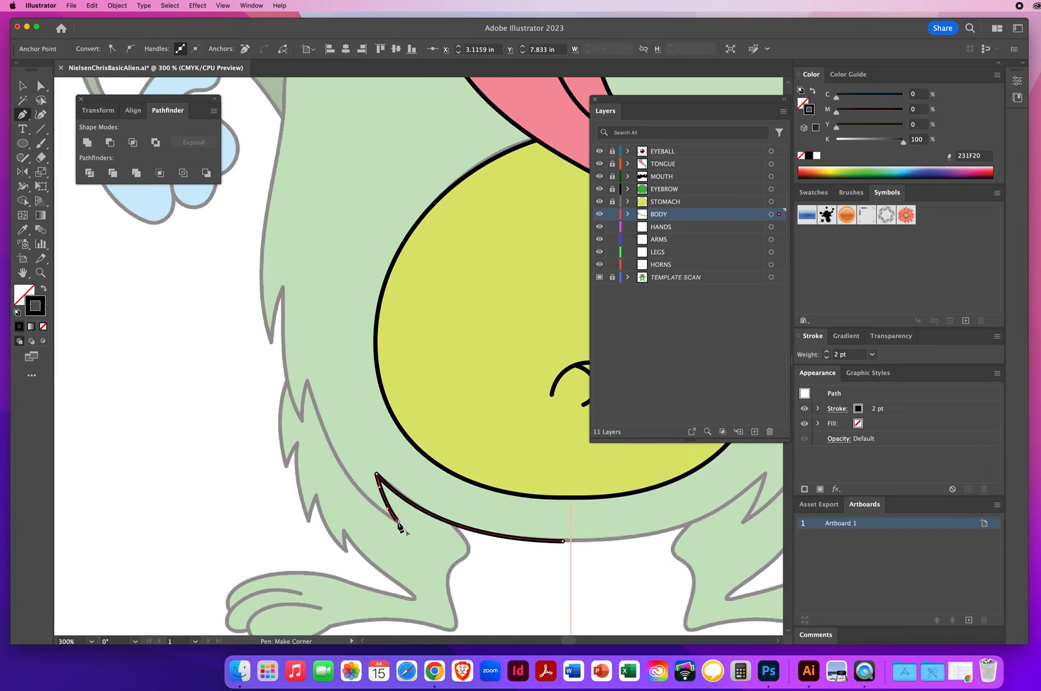
{"action": "left_click_drag", "start_coordinate": [398, 521], "coordinate": [391, 517]}
{"action": "left_click_drag", "start_coordinate": [353, 491], "coordinate": [353, 493]}
{"action": "left_click_drag", "start_coordinate": [308, 383], "coordinate": [305, 378]}
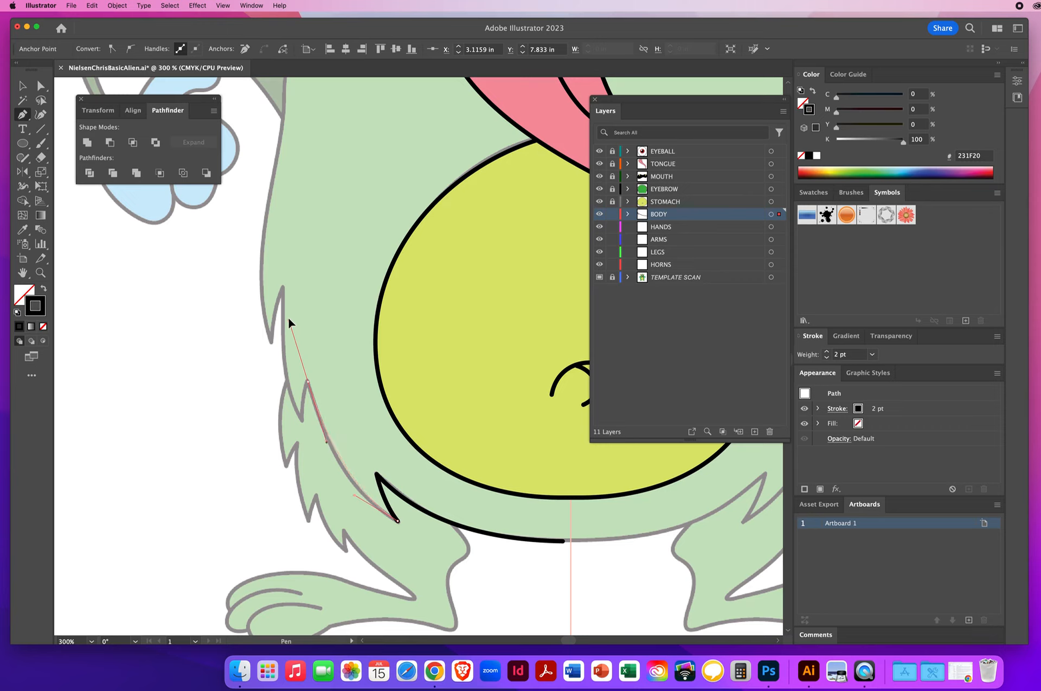
{"action": "left_click_drag", "start_coordinate": [289, 322], "coordinate": [288, 307]}
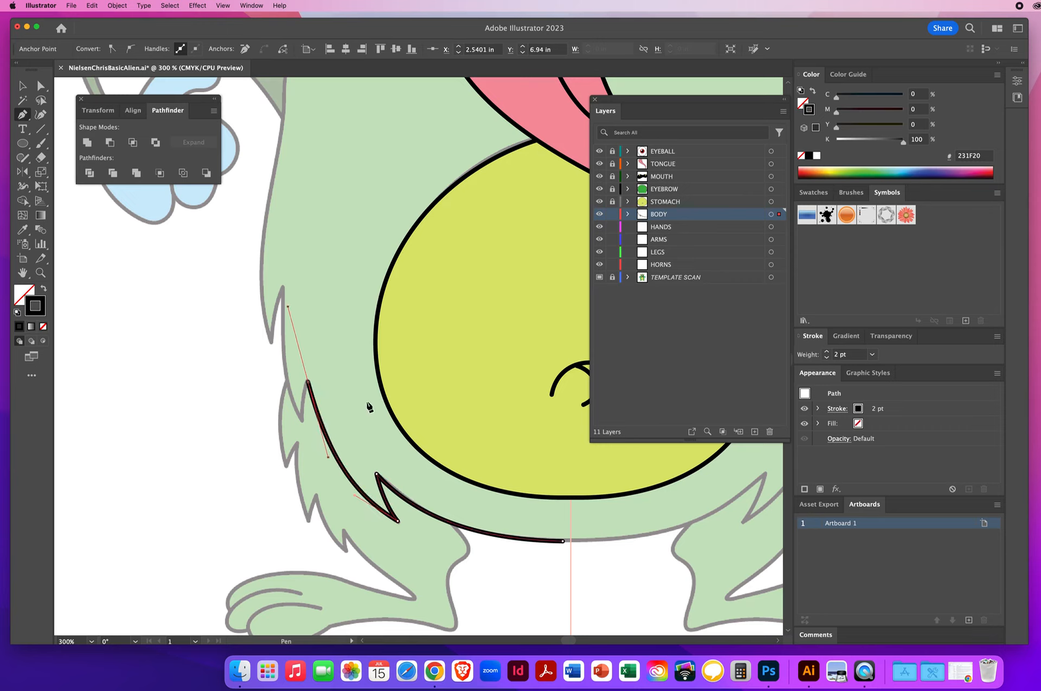
Step: Continue the Pen path up the body's left side through the next fur spikes
{"action": "left_click", "coordinate": [308, 384]}
{"action": "left_click_drag", "start_coordinate": [302, 420], "coordinate": [303, 432]}
{"action": "left_click_drag", "start_coordinate": [301, 419], "coordinate": [282, 379]}
{"action": "left_click", "coordinate": [283, 282], "text": "super"}
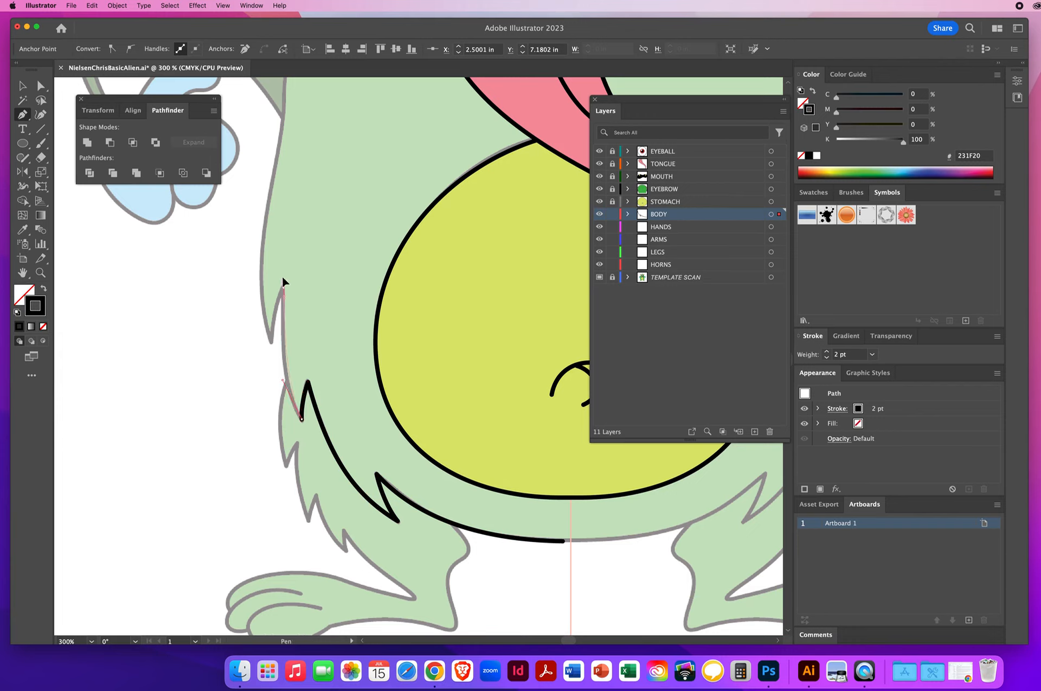
{"action": "left_click_drag", "start_coordinate": [285, 250], "coordinate": [288, 235]}
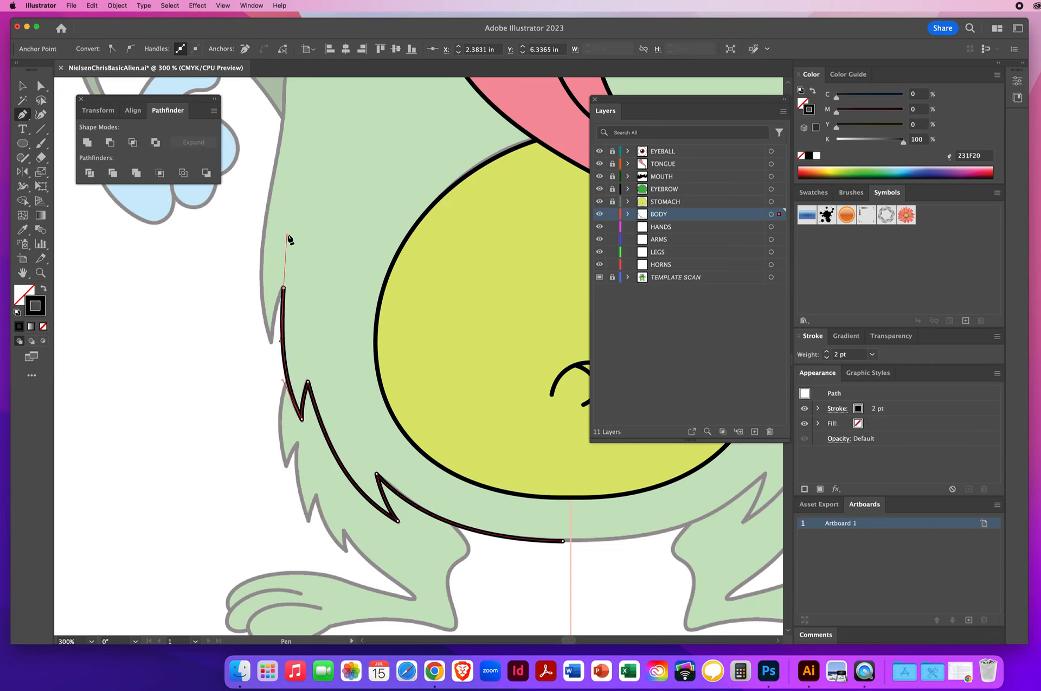
{"action": "left_click", "coordinate": [283, 288]}
{"action": "left_click_drag", "start_coordinate": [282, 293], "coordinate": [277, 307]}
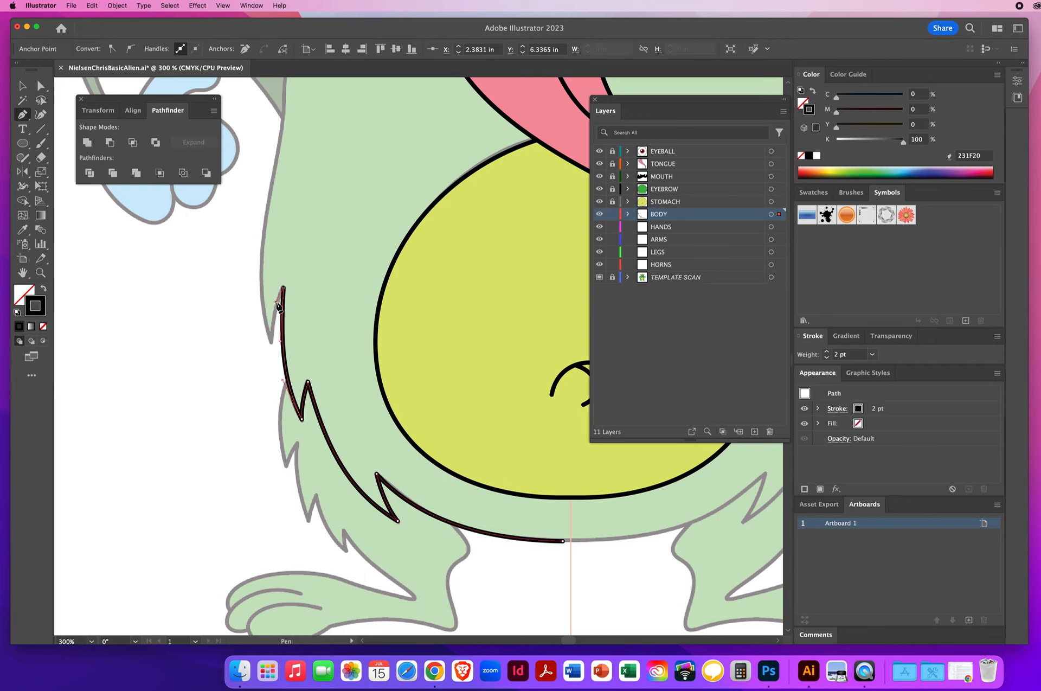
{"action": "left_click", "coordinate": [271, 343]}
{"action": "left_click_drag", "start_coordinate": [269, 350], "coordinate": [270, 354]}
{"action": "key", "text": "space"}
{"action": "left_click_drag", "start_coordinate": [337, 288], "coordinate": [371, 433]}
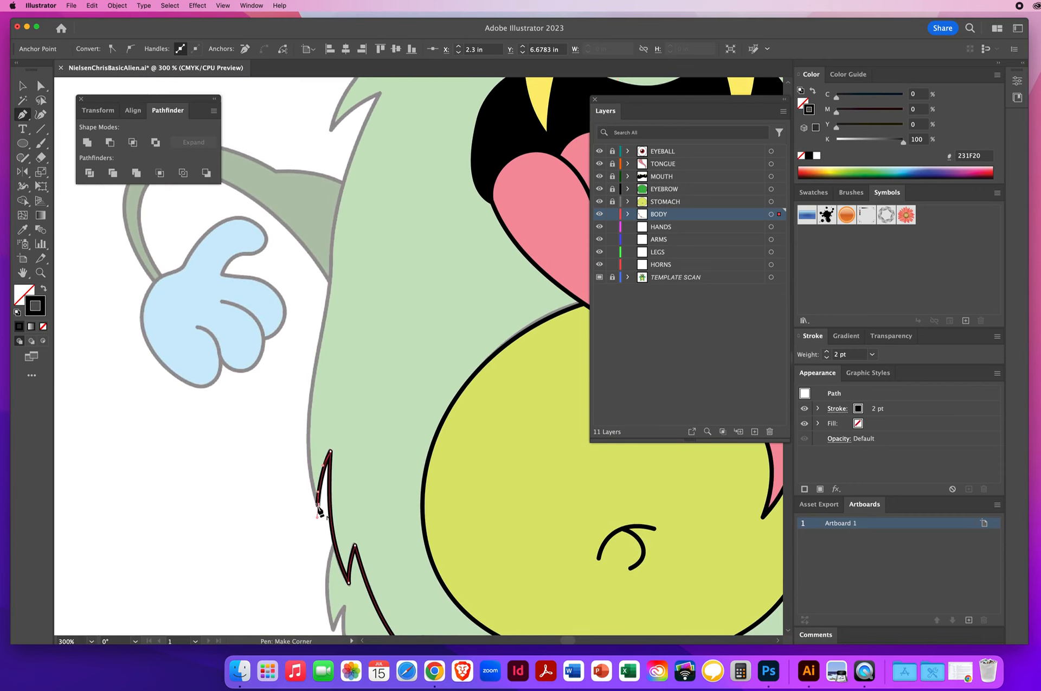
Step: Extend the path up the left side of the body to the shoulder fur spike
{"action": "left_click_drag", "start_coordinate": [318, 504], "coordinate": [301, 454]}
{"action": "left_click_drag", "start_coordinate": [316, 359], "coordinate": [326, 316]}
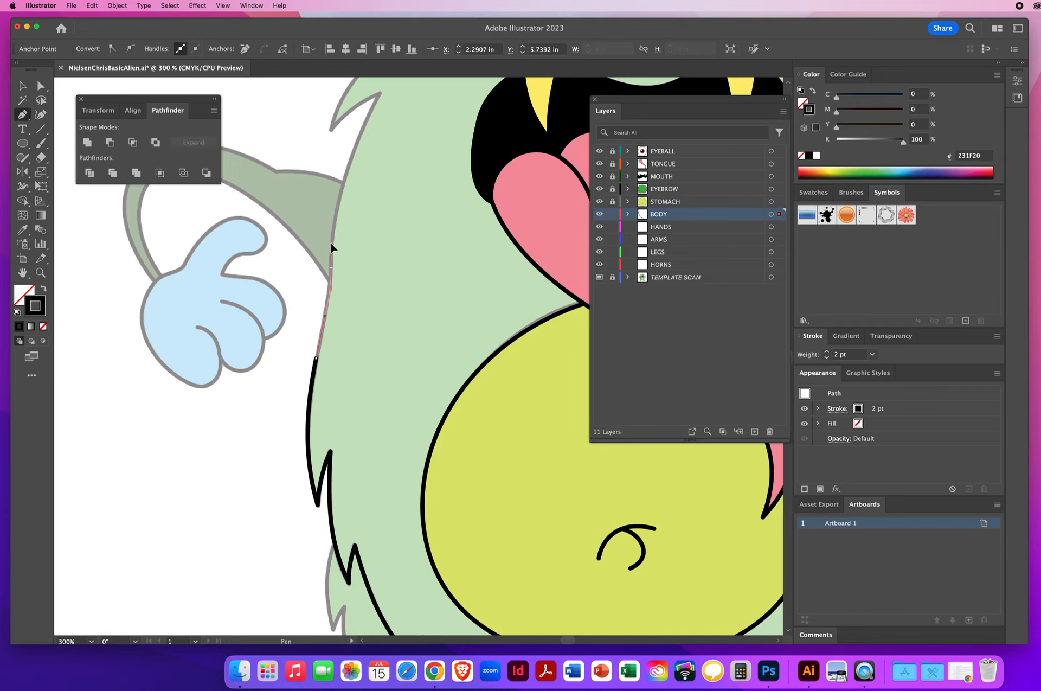
{"action": "left_click", "coordinate": [332, 248]}
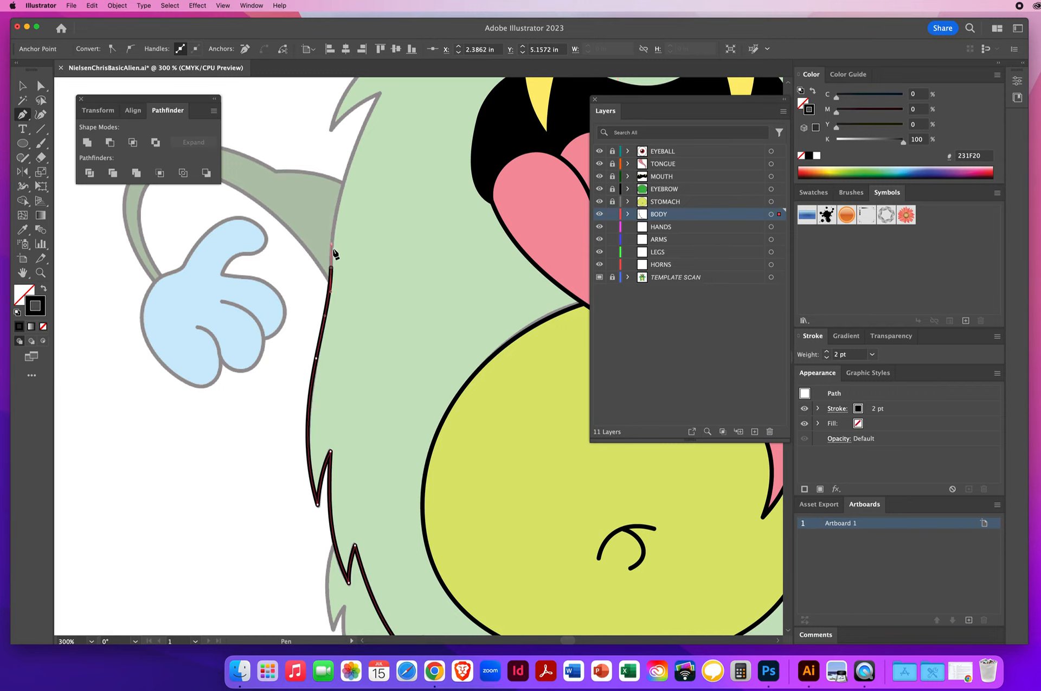
{"action": "scroll", "coordinate": [337, 279], "scroll_direction": "up", "scroll_amount": 4}
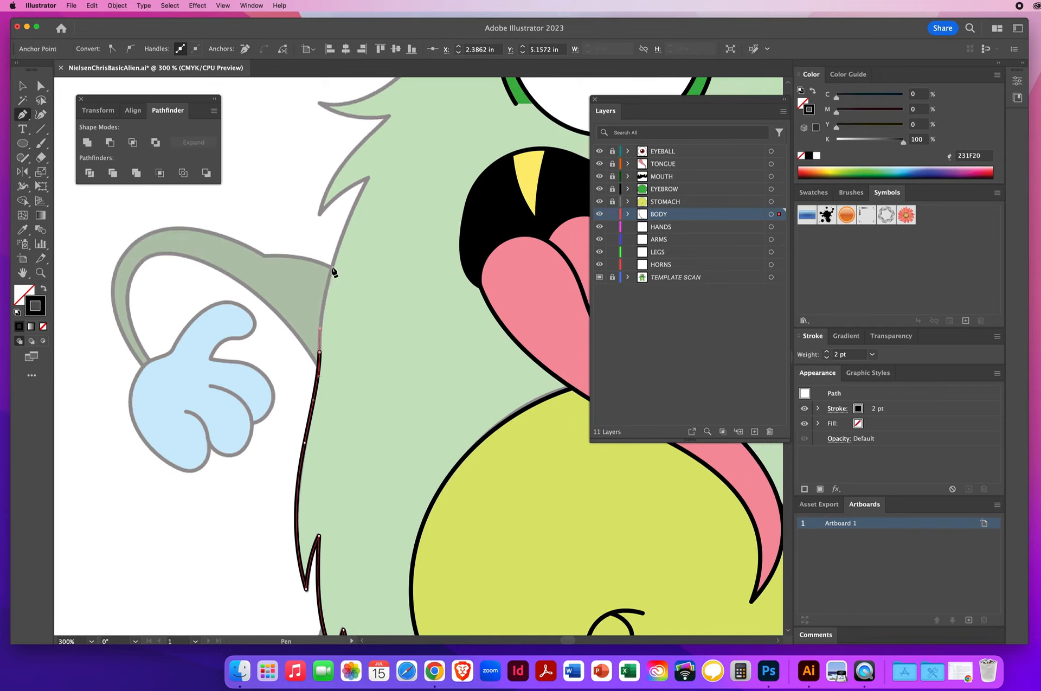
{"action": "left_click_drag", "start_coordinate": [331, 268], "coordinate": [342, 237]}
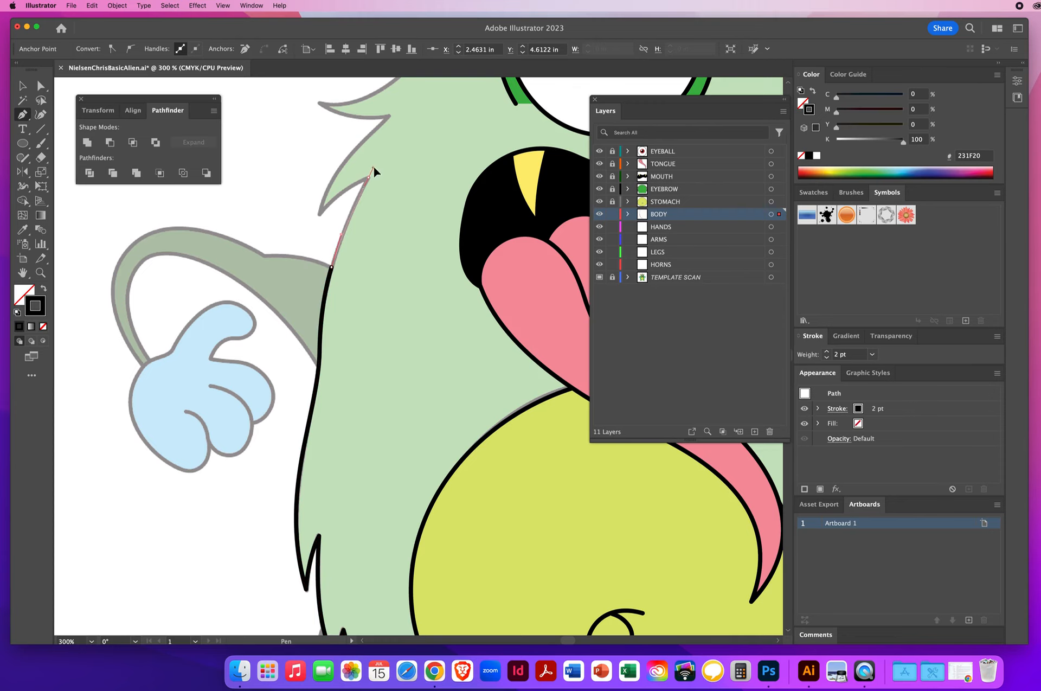
{"action": "left_click_drag", "start_coordinate": [379, 156], "coordinate": [381, 152]}
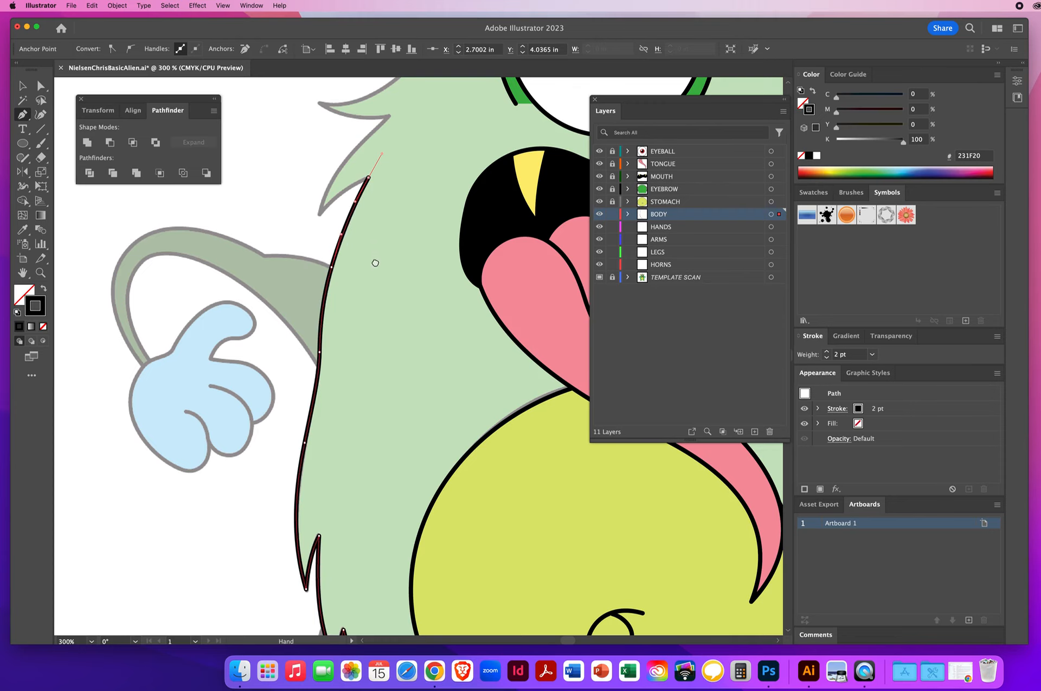
{"action": "left_click_drag", "start_coordinate": [374, 261], "coordinate": [336, 443]}
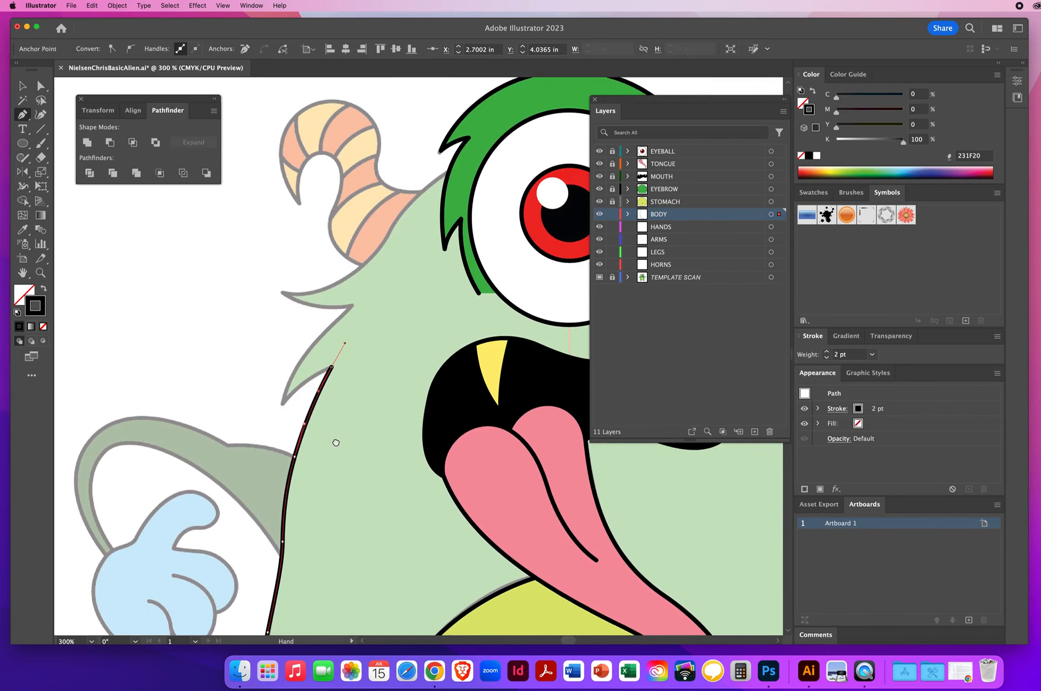
Step: Trace the fur spikes beside the left horn and end the path at the top centre of the head
{"action": "left_click", "coordinate": [332, 374]}
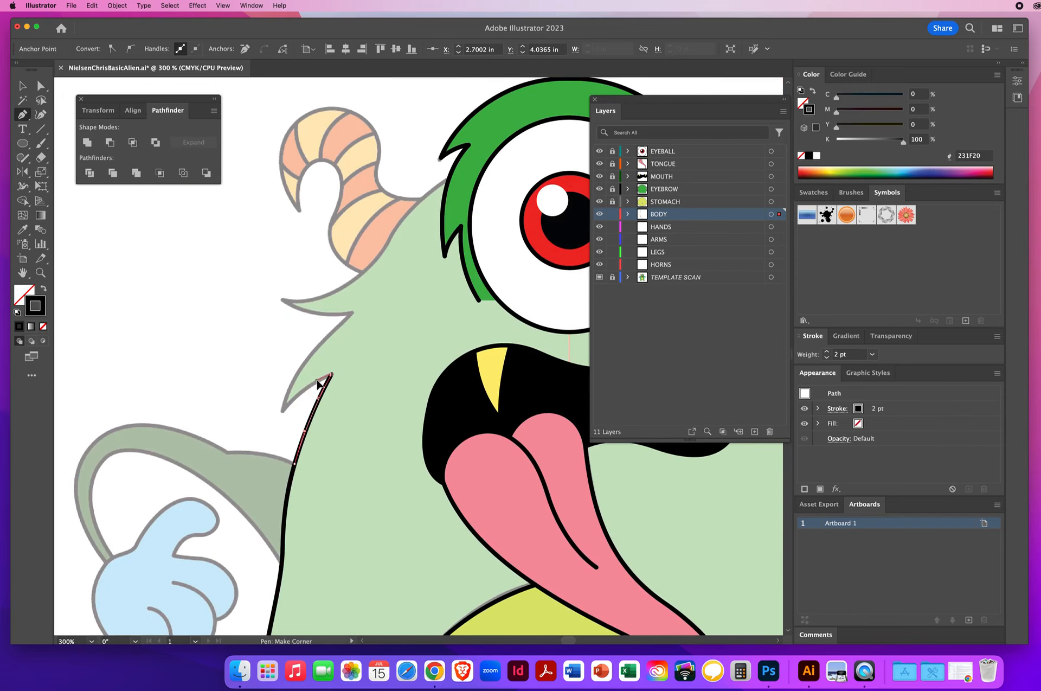
{"action": "left_click", "coordinate": [282, 411]}
{"action": "left_click_drag", "start_coordinate": [276, 421], "coordinate": [272, 425]}
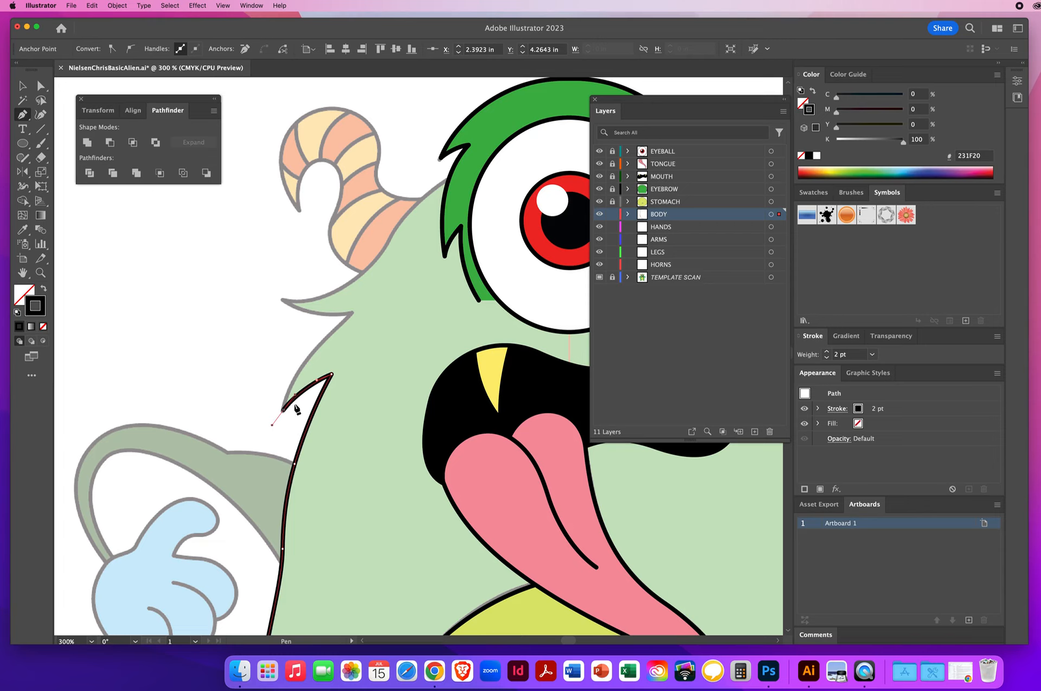
{"action": "left_click", "coordinate": [283, 412]}
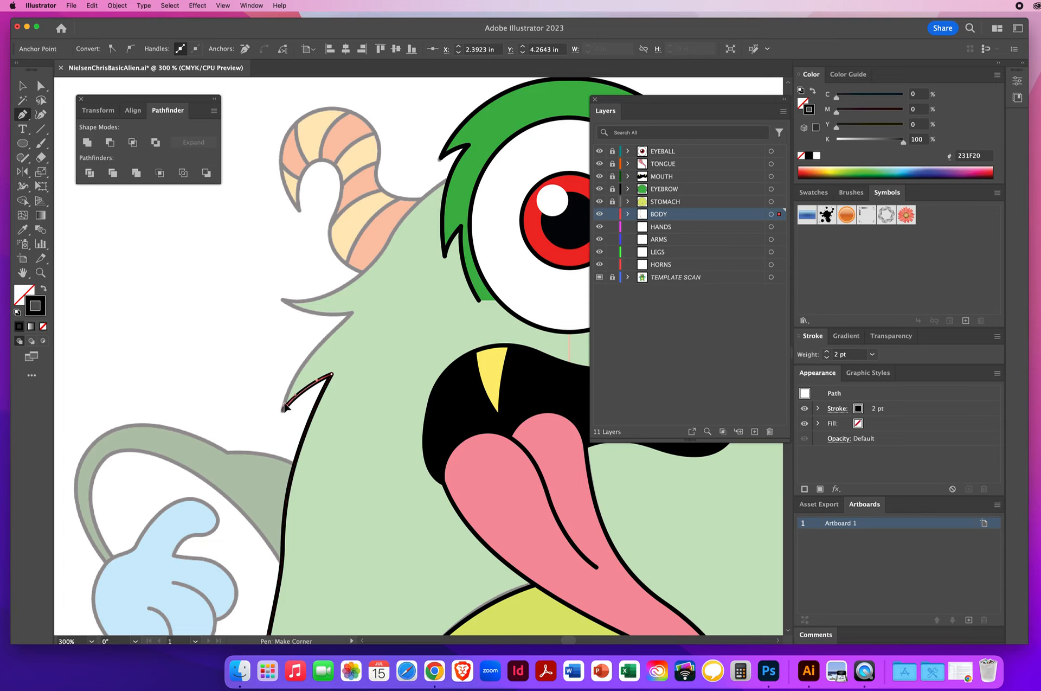
{"action": "left_click_drag", "start_coordinate": [291, 375], "coordinate": [291, 373]}
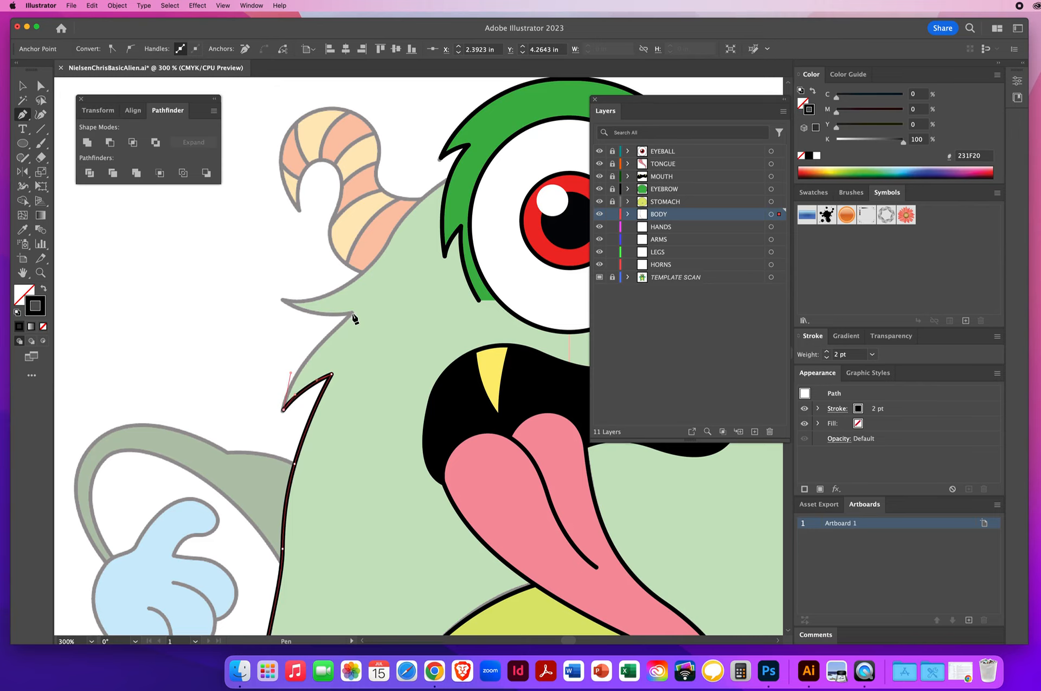
{"action": "mouse_move", "coordinate": [353, 314]}
{"action": "left_mouse_down"}
{"action": "mouse_move", "coordinate": [387, 281]}
{"action": "mouse_move", "coordinate": [434, 430]}
{"action": "left_mouse_up"}
{"action": "key", "text": "space"}
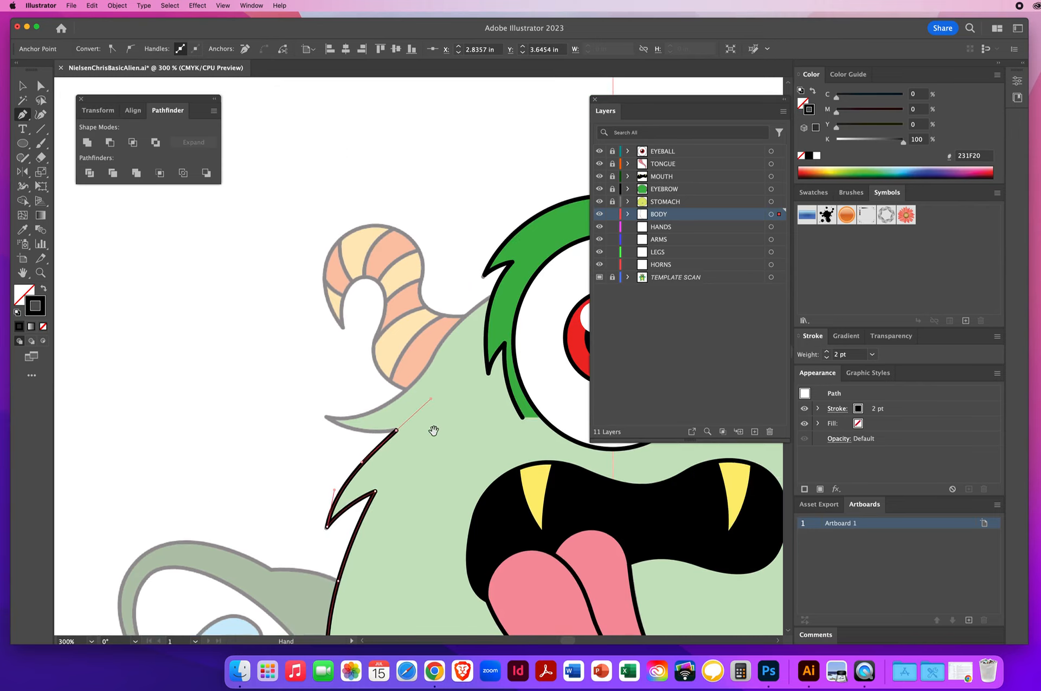
{"action": "left_click", "coordinate": [396, 430]}
{"action": "left_click", "coordinate": [327, 420]}
{"action": "left_click_drag", "start_coordinate": [306, 407], "coordinate": [302, 404]}
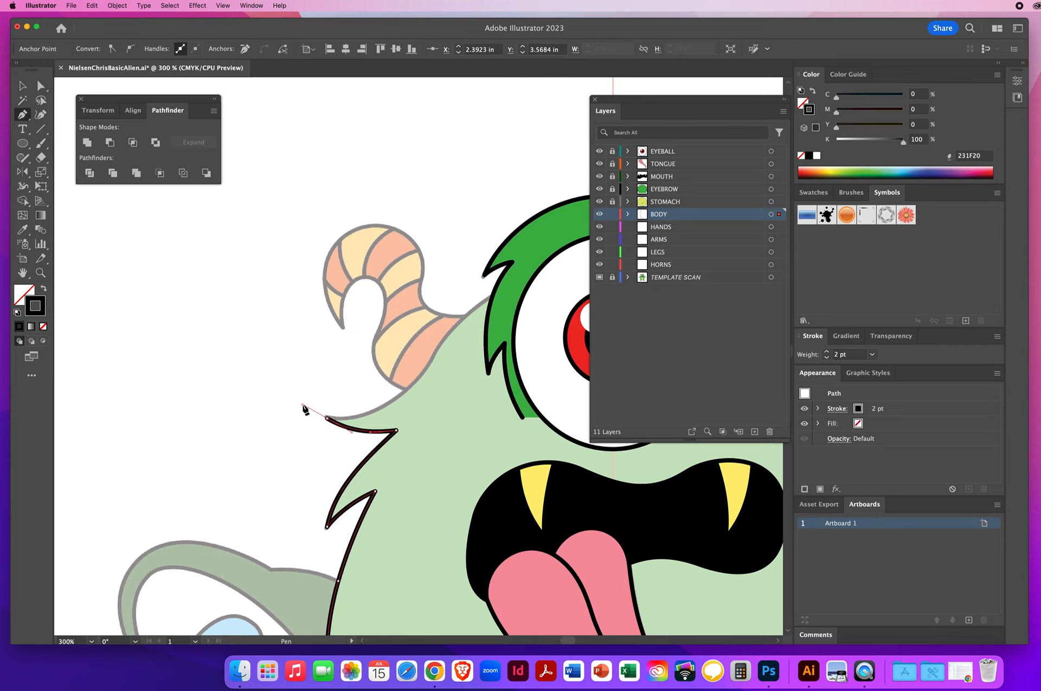
{"action": "left_click", "coordinate": [327, 419]}
{"action": "left_click_drag", "start_coordinate": [431, 359], "coordinate": [456, 321]}
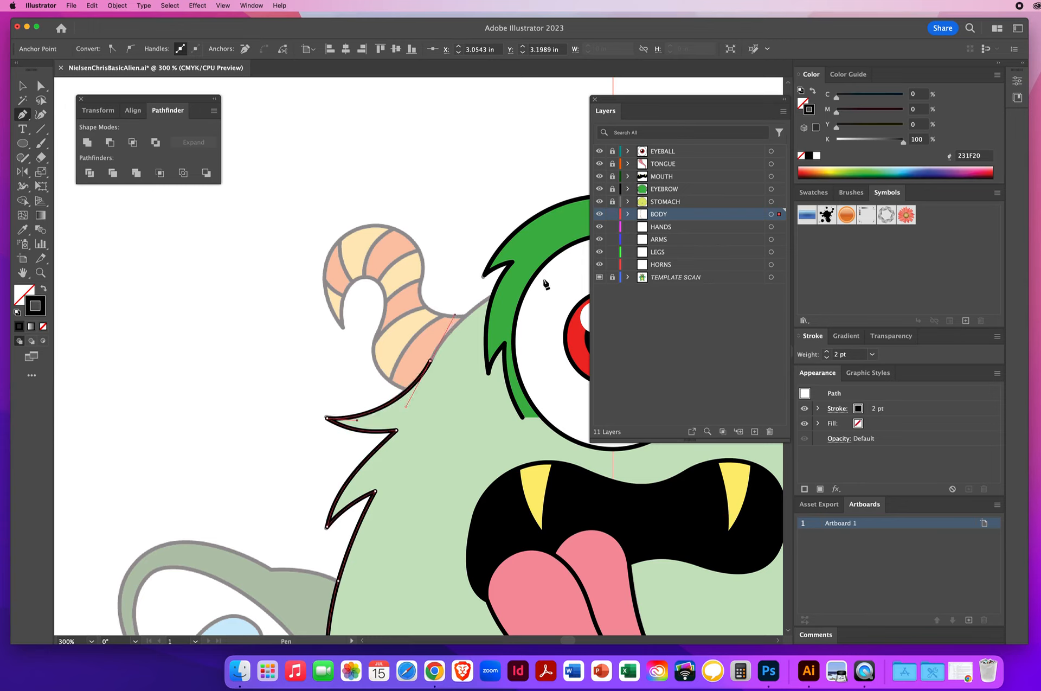
{"action": "scroll", "coordinate": [510, 295], "scroll_direction": "right", "scroll_amount": 5}
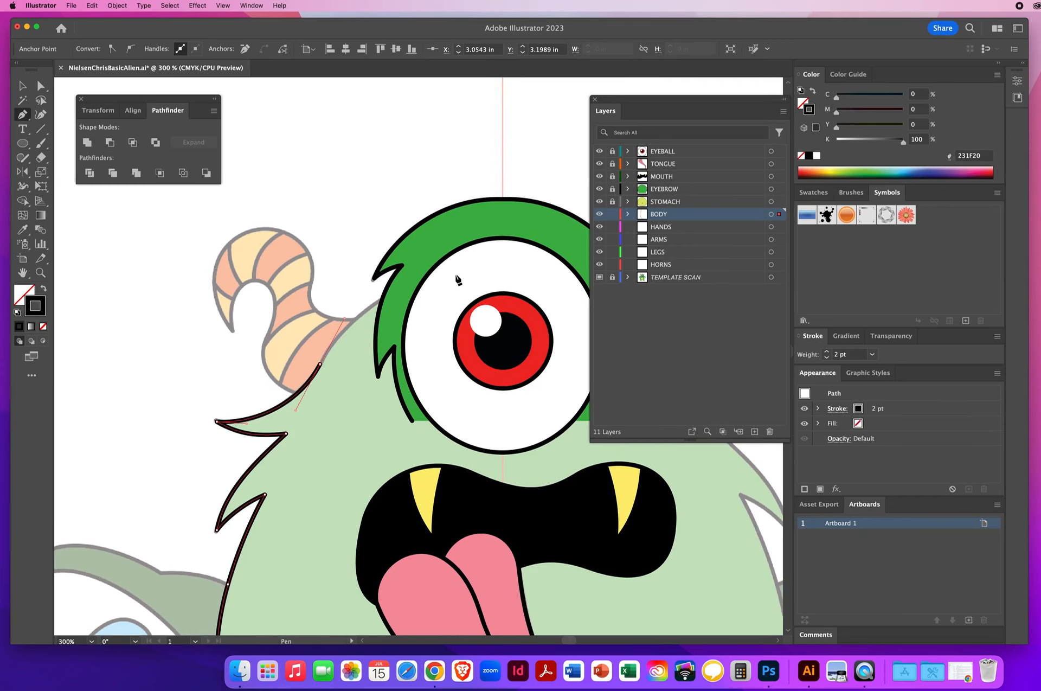
{"action": "left_click_drag", "start_coordinate": [392, 283], "coordinate": [521, 264]}
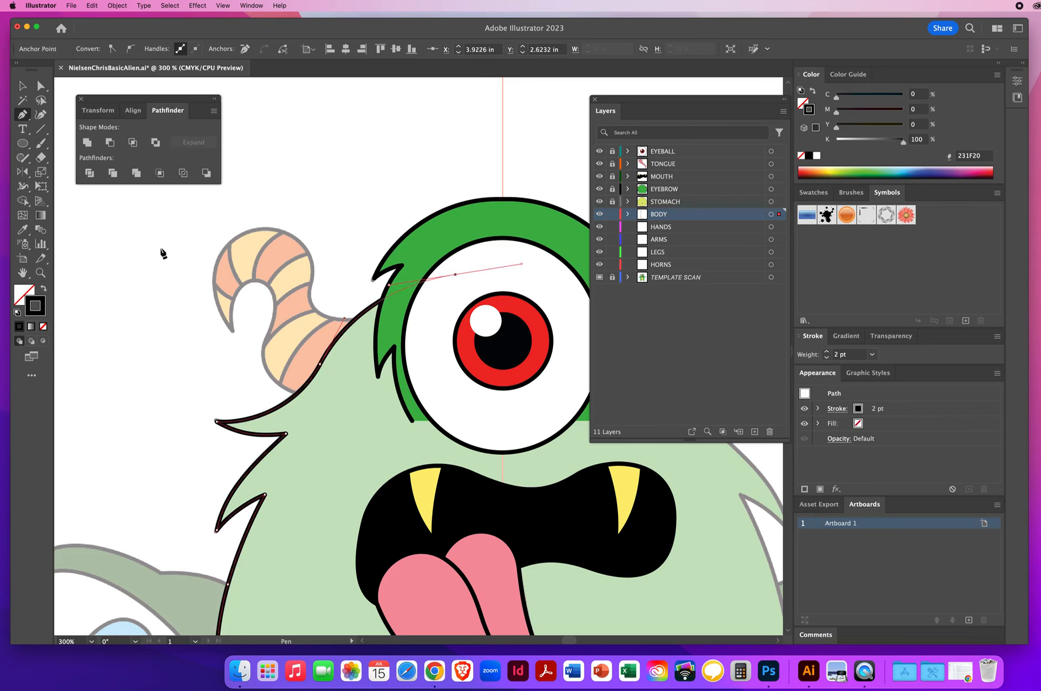
Step: Select the half body outline and reflect a copy across the vertical axis at 90°
{"action": "left_click", "coordinate": [41, 272]}
{"action": "left_click", "coordinate": [454, 356], "text": "alt"}
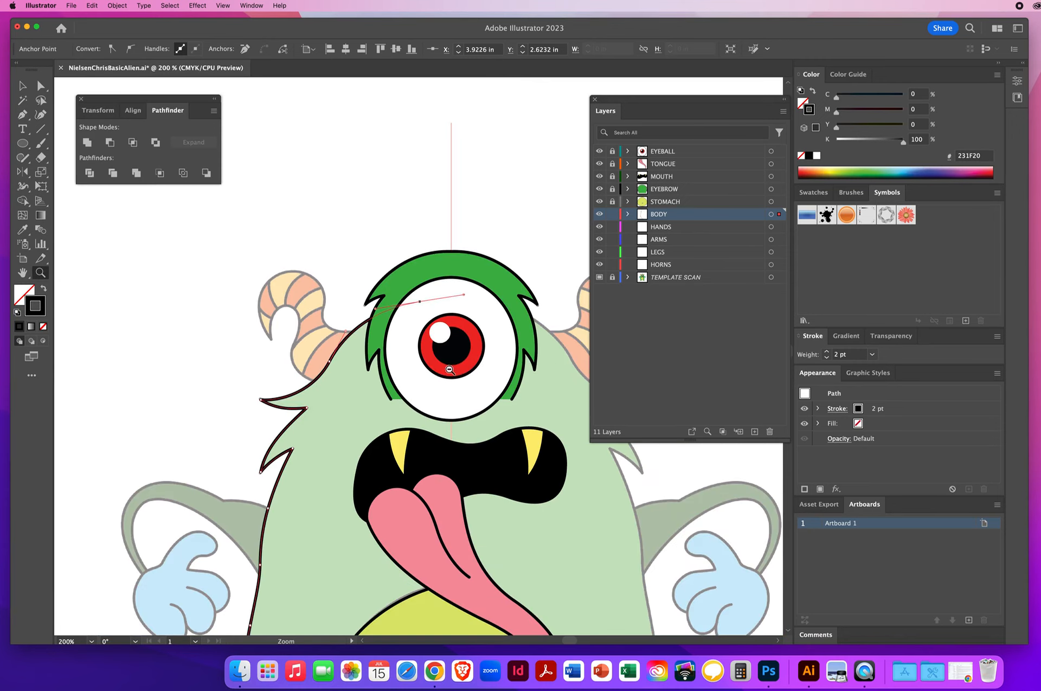
{"action": "left_click", "coordinate": [449, 371], "text": "alt"}
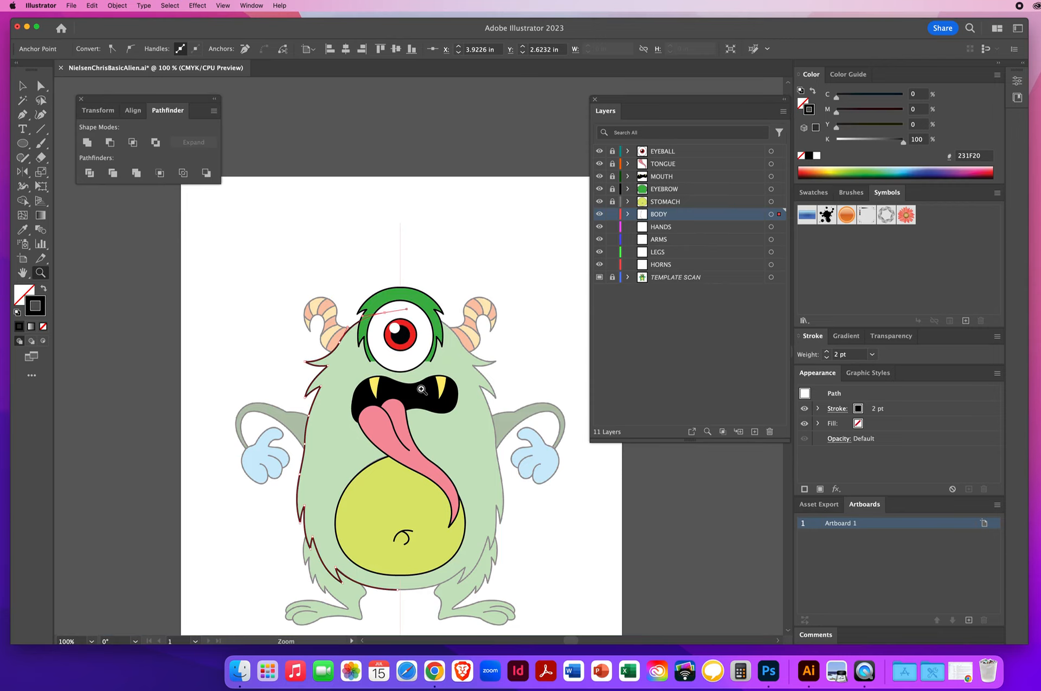
{"action": "key", "text": "space"}
{"action": "left_click_drag", "start_coordinate": [386, 491], "coordinate": [388, 372]}
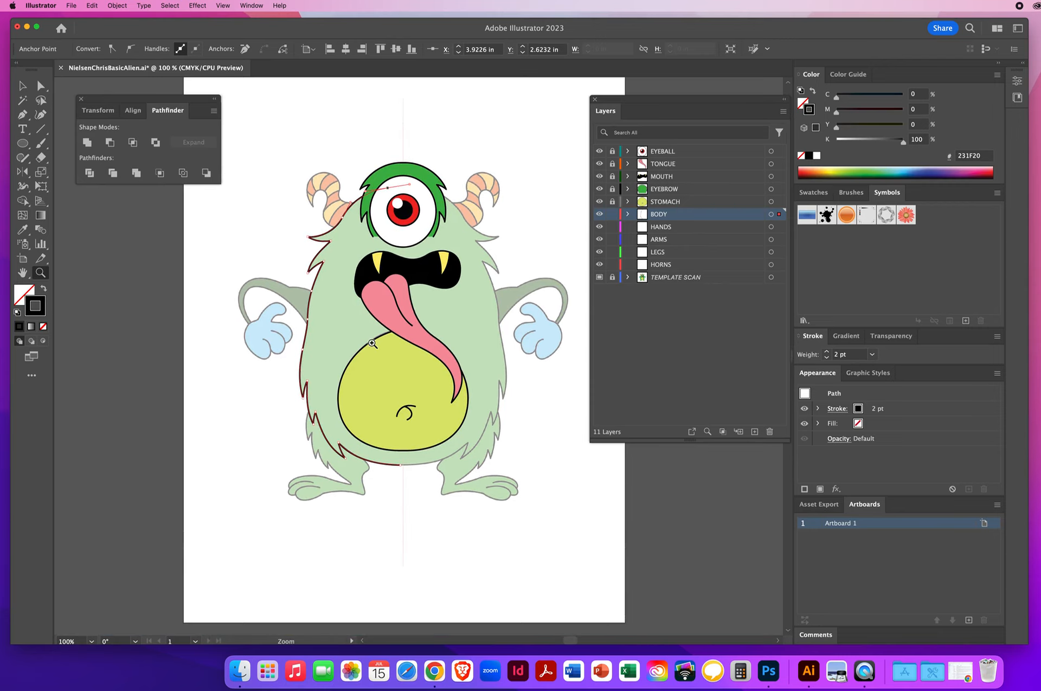
{"action": "left_click", "coordinate": [23, 86]}
{"action": "left_click", "coordinate": [317, 276]}
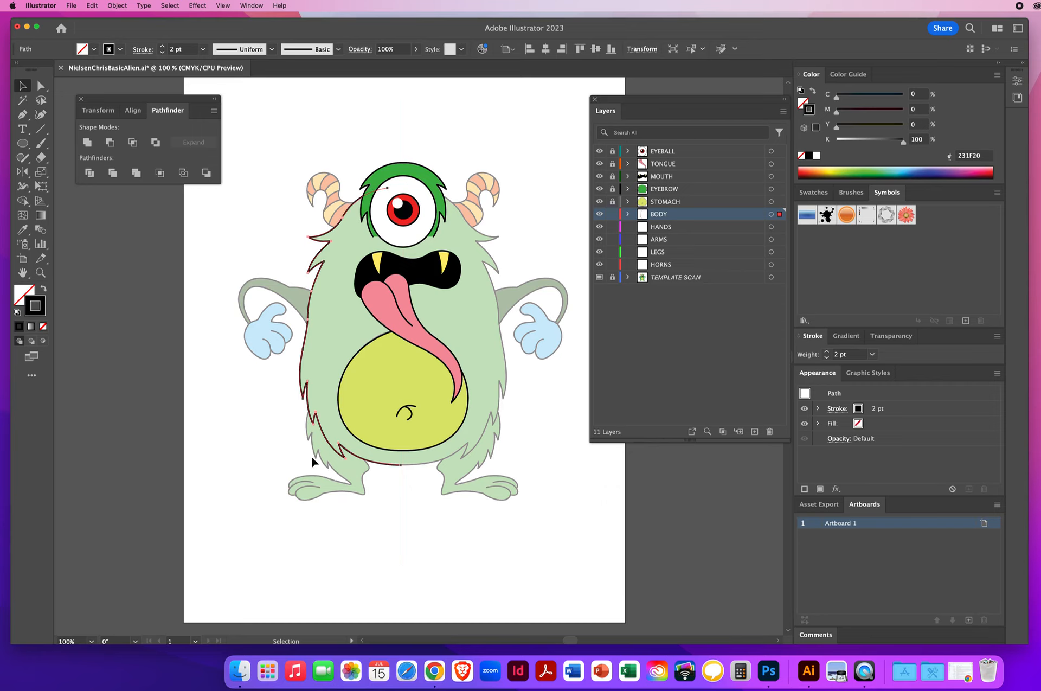
{"action": "left_click", "coordinate": [23, 173]}
{"action": "left_click", "coordinate": [404, 138], "text": "alt"}
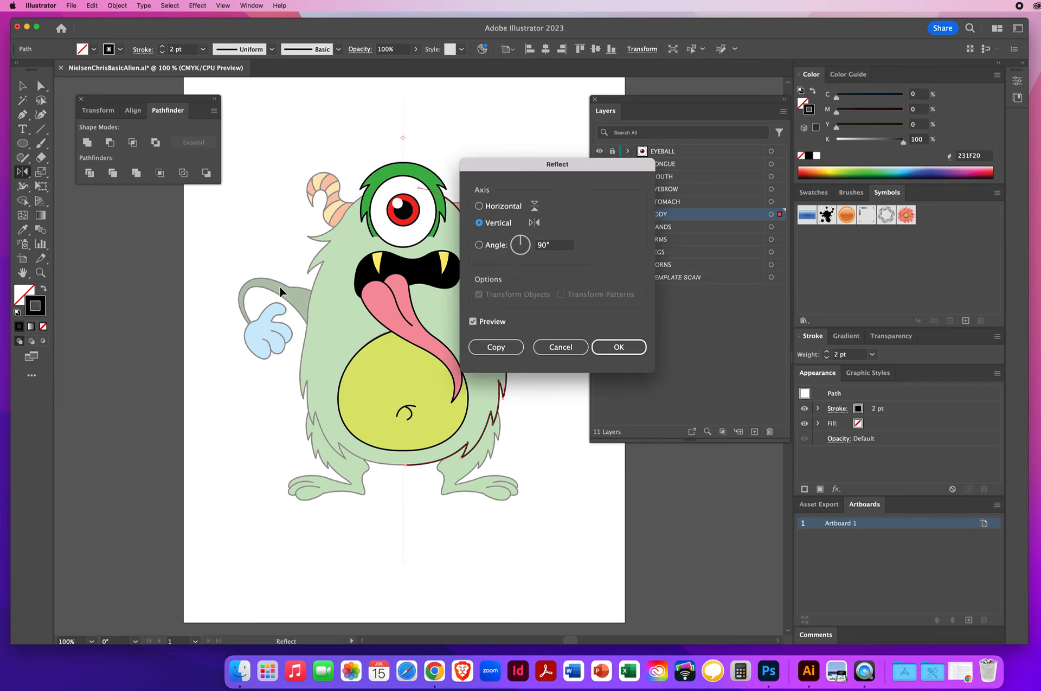
{"action": "left_click_drag", "start_coordinate": [478, 166], "coordinate": [597, 156]}
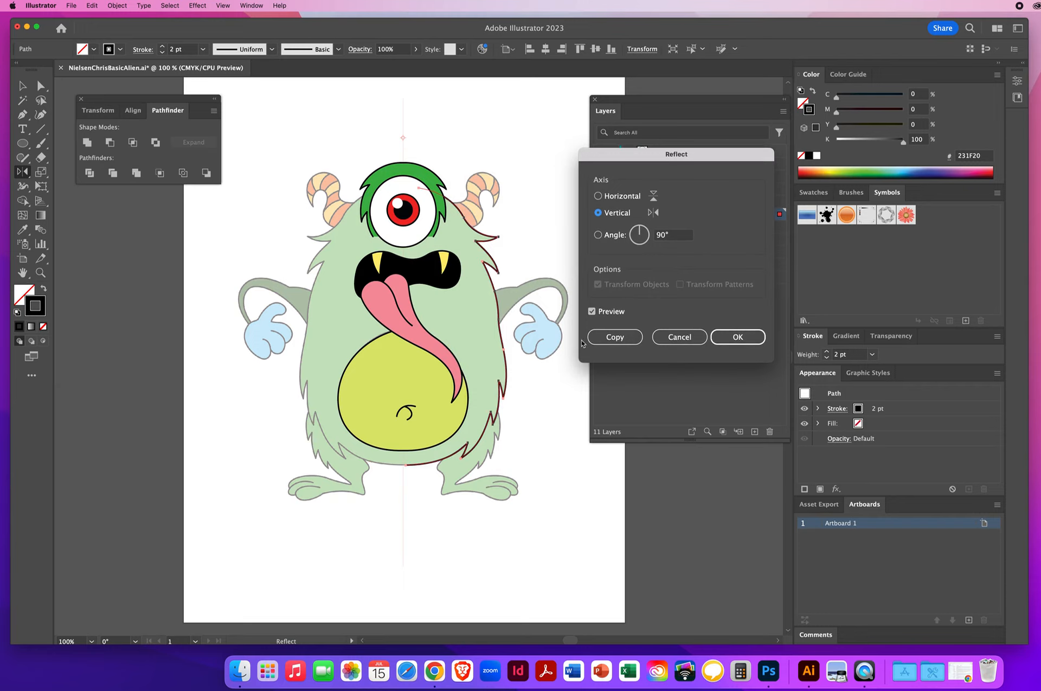
{"action": "left_click", "coordinate": [611, 338]}
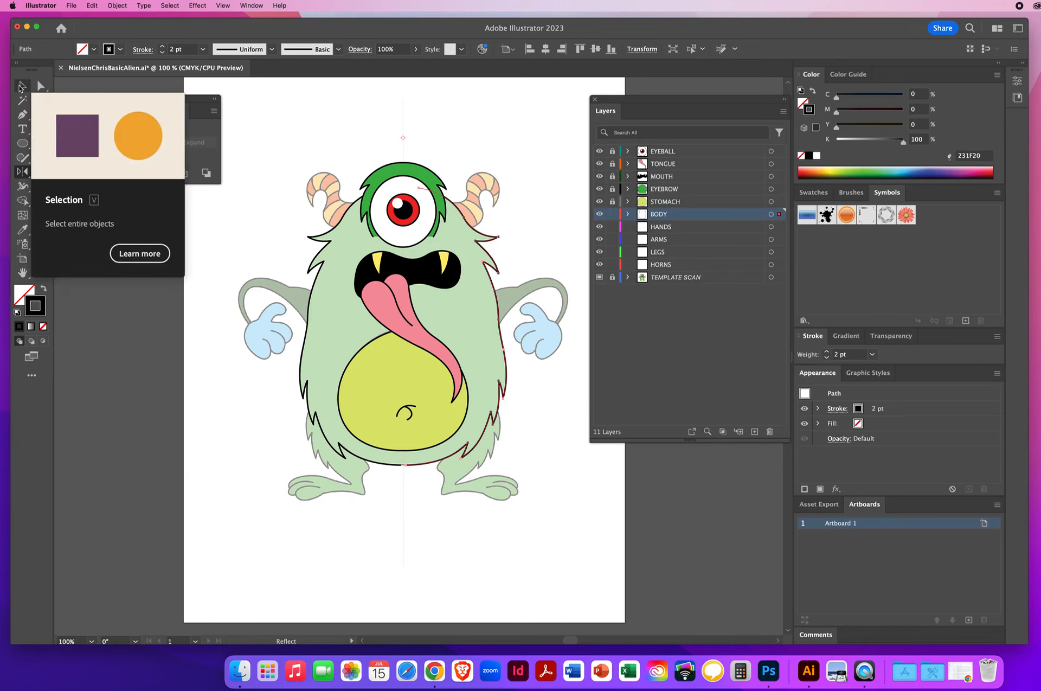
Step: Nudge the reflected copy slightly to the right so it lines up with the template's right side
{"action": "left_click", "coordinate": [21, 87]}
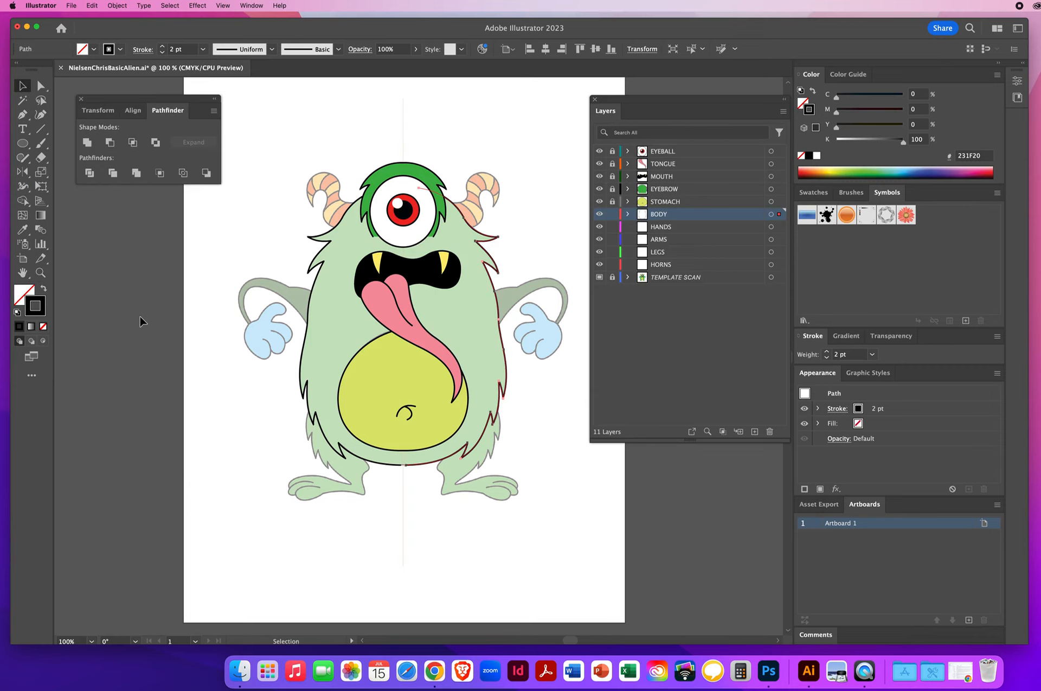
{"action": "key", "text": "Right"}
{"action": "key", "text": "Right"}
{"action": "key", "text": "Right"}
{"action": "key", "text": "Right"}
{"action": "key", "text": "Right"}
{"action": "key", "text": "Right"}
{"action": "key", "text": "Right"}
{"action": "key", "text": "Right"}
{"action": "key", "text": "Right"}
{"action": "key", "text": "Right"}
{"action": "key", "text": "Right"}
{"action": "key", "text": "Right"}
{"action": "key", "text": "Right"}
{"action": "key", "text": "Right"}
{"action": "key", "text": "Right"}
{"action": "key", "text": "Right"}
{"action": "key", "text": "Right"}
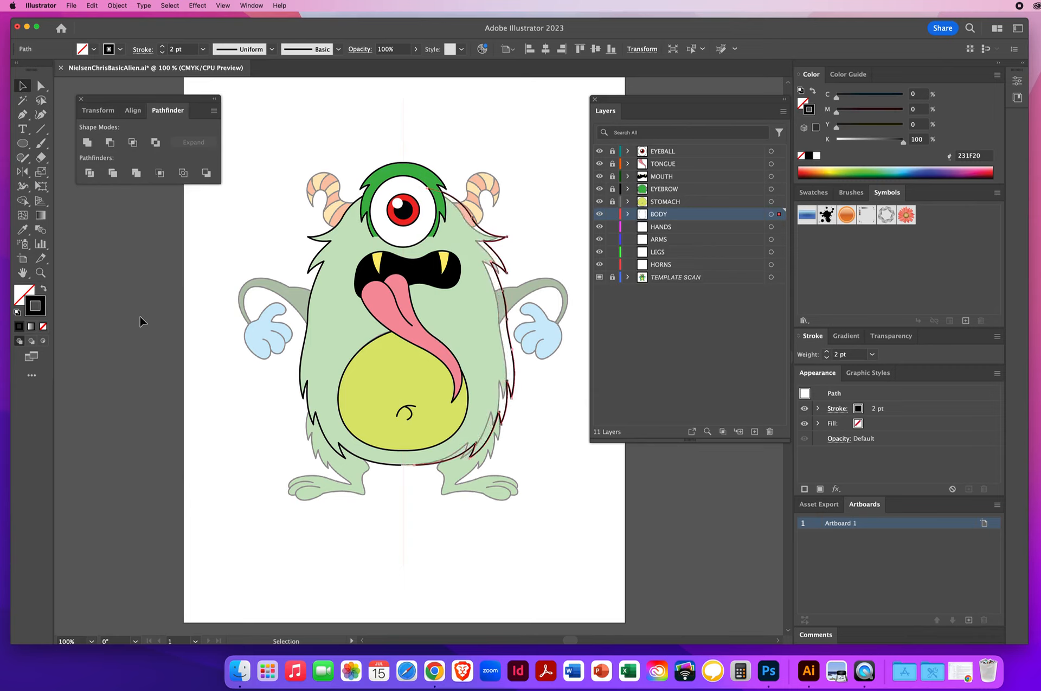
{"action": "key", "text": "Right"}
{"action": "key", "text": "Right"}
{"action": "key", "text": "Right"}
{"action": "key", "text": "Right"}
{"action": "key", "text": "Right"}
{"action": "key", "text": "Right"}
{"action": "key", "text": "Right"}
{"action": "key", "text": "Right"}
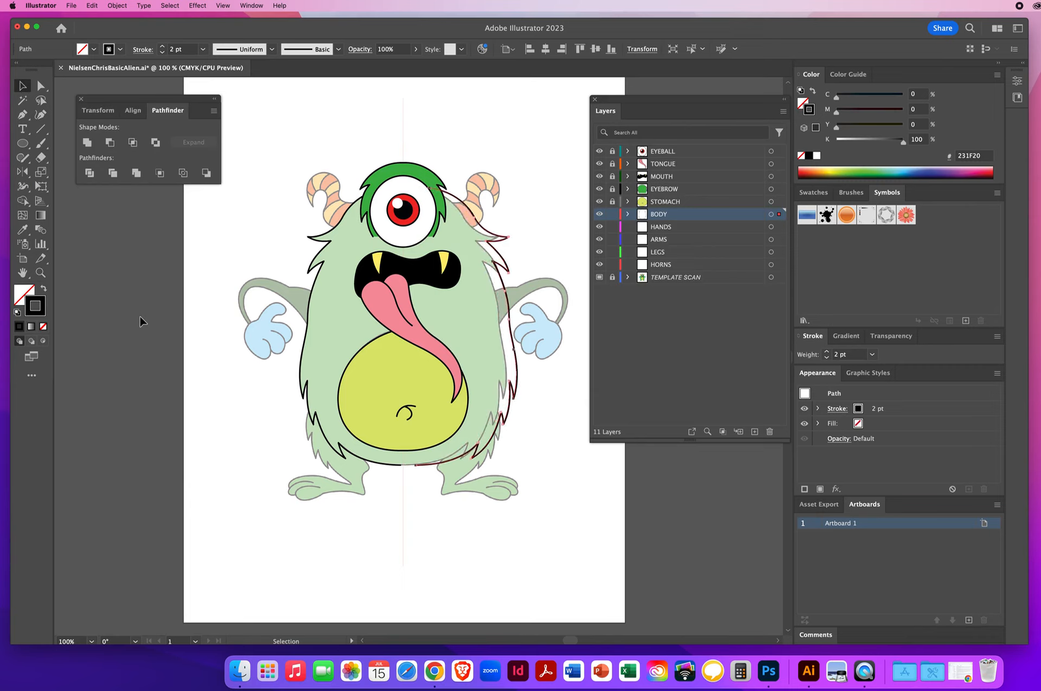
{"action": "key", "text": "Left"}
{"action": "key", "text": "Left"}
{"action": "key", "text": "Left"}
{"action": "key", "text": "Left"}
{"action": "key", "text": "Left"}
{"action": "key", "text": "Left"}
{"action": "key", "text": "Left"}
{"action": "key", "text": "Left"}
{"action": "key", "text": "Left"}
{"action": "key", "text": "Left"}
{"action": "key", "text": "Left"}
{"action": "key", "text": "Left"}
{"action": "key", "text": "Left"}
{"action": "key", "text": "Left"}
{"action": "key", "text": "Left"}
{"action": "key", "text": "Left"}
{"action": "key", "text": "Left"}
{"action": "key", "text": "Left"}
{"action": "key", "text": "Left"}
{"action": "key", "text": "Left"}
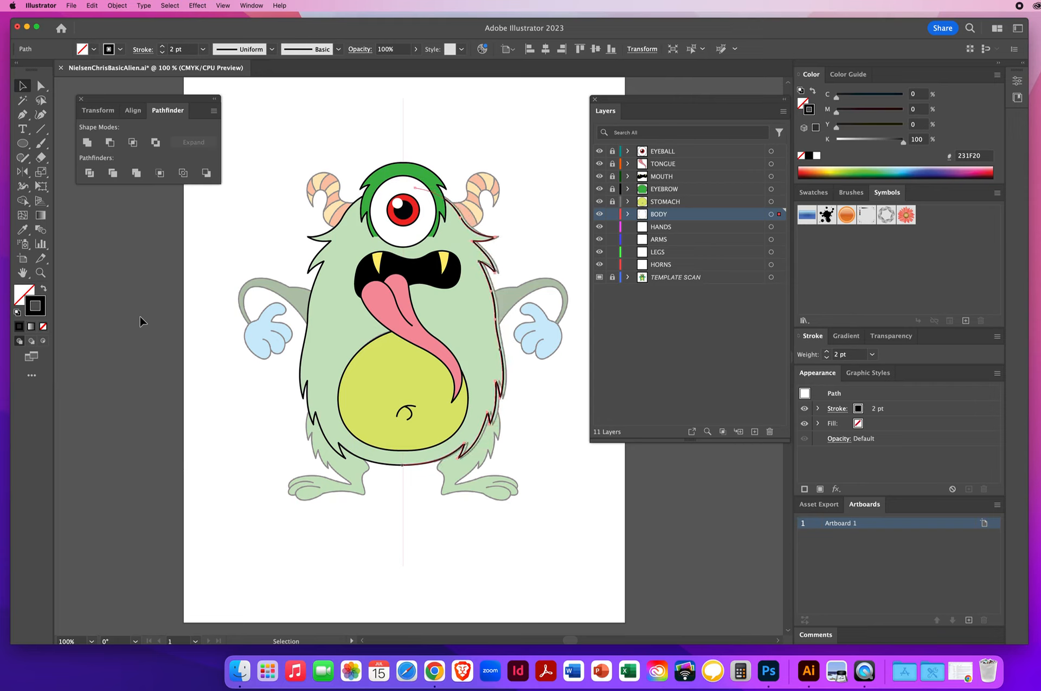
Step: Nudge the reflected copy back and forth until its centre ends meet the original half
{"action": "key", "text": "Left"}
{"action": "key", "text": "Left"}
{"action": "key", "text": "Left"}
{"action": "key", "text": "Left"}
{"action": "key", "text": "Left"}
{"action": "key", "text": "Left"}
{"action": "key", "text": "Left"}
{"action": "key", "text": "Left"}
{"action": "key", "text": "Left"}
{"action": "key", "text": "Left"}
{"action": "key", "text": "Left"}
{"action": "key", "text": "Left"}
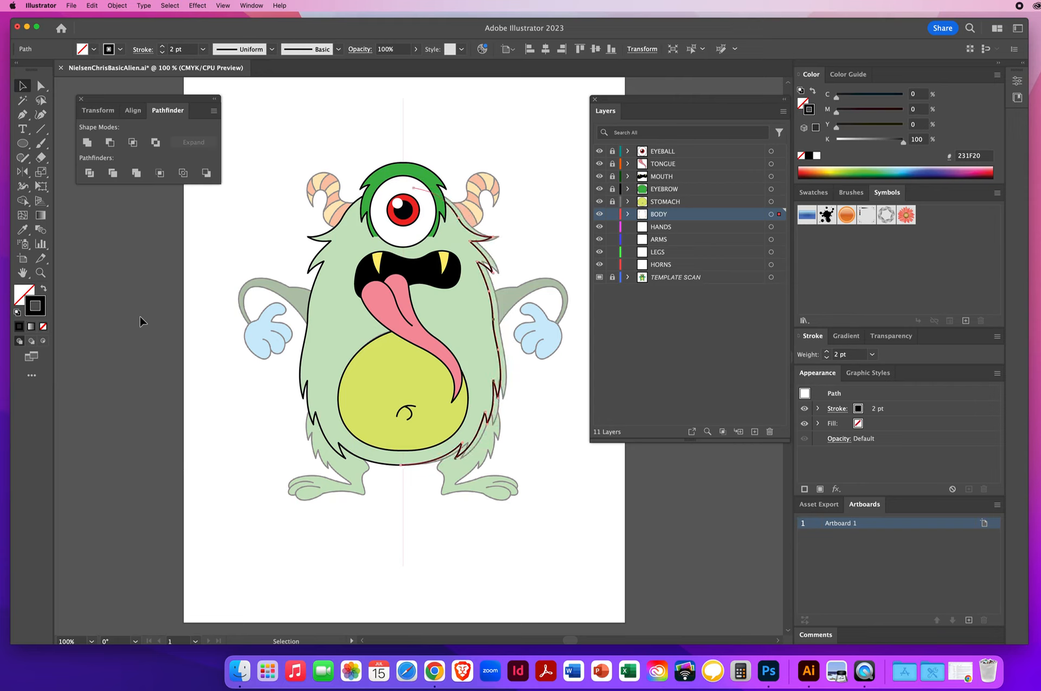
{"action": "key", "text": "Right"}
{"action": "key", "text": "Right"}
{"action": "key", "text": "Right"}
{"action": "key", "text": "Right"}
{"action": "key", "text": "Right"}
{"action": "key", "text": "Right"}
{"action": "key", "text": "Right"}
{"action": "key", "text": "Right"}
{"action": "key", "text": "Right"}
{"action": "key", "text": "Right"}
{"action": "key", "text": "Right"}
{"action": "key", "text": "Right"}
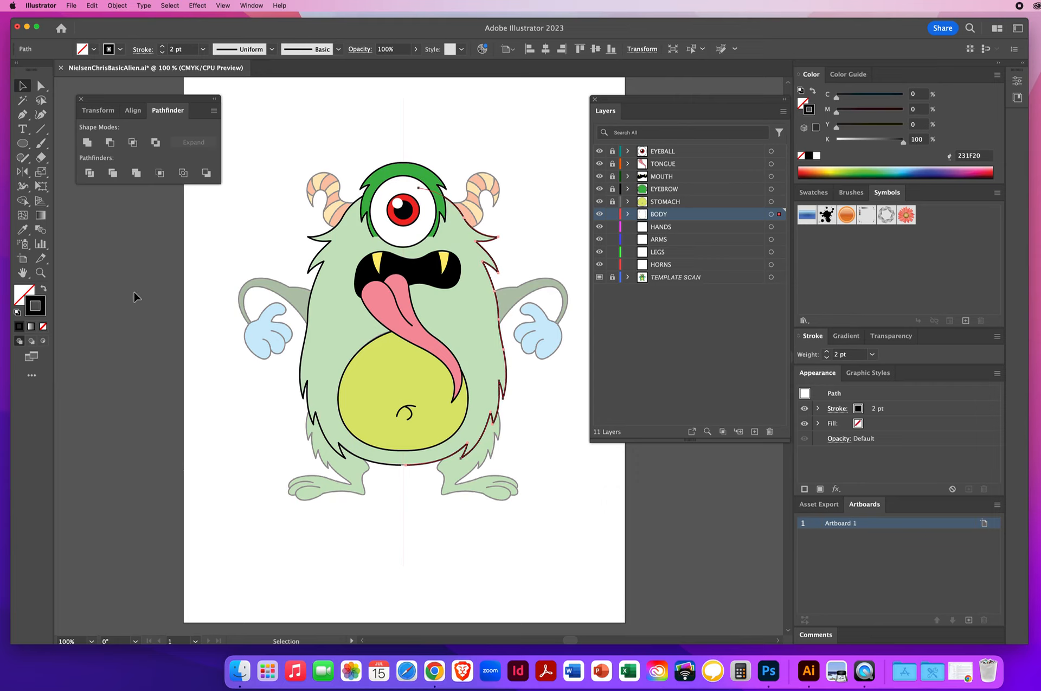
Step: Join the two body halves at their overlapping bottom and top centre endpoints with the Direct Selection tool
{"action": "left_click", "coordinate": [40, 87]}
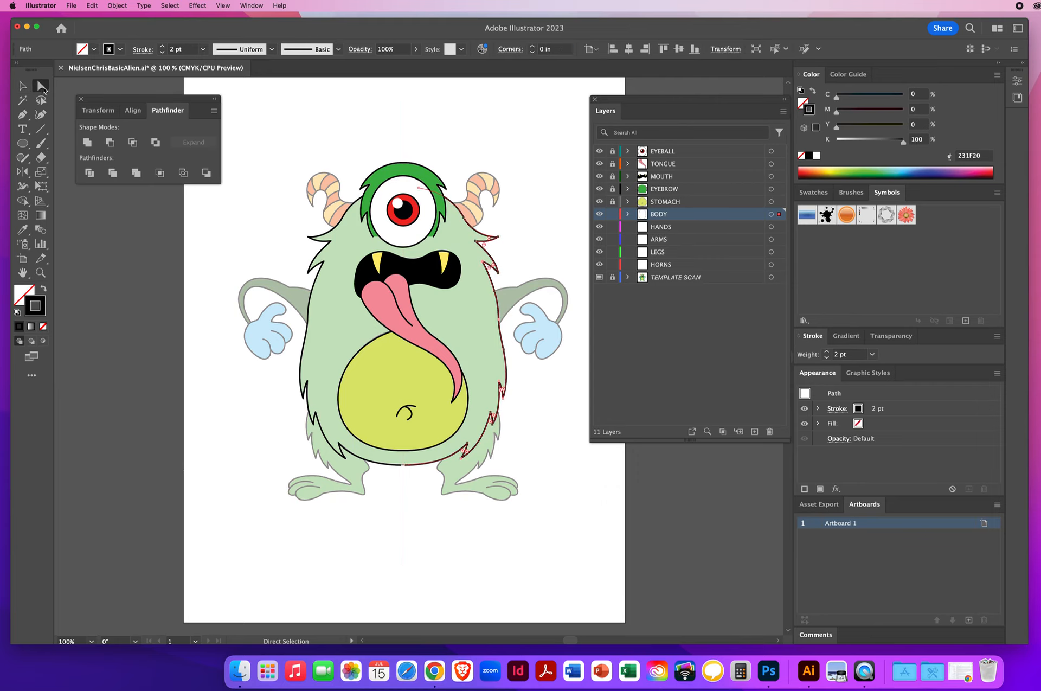
{"action": "left_click", "coordinate": [405, 470]}
{"action": "left_click", "coordinate": [405, 469]}
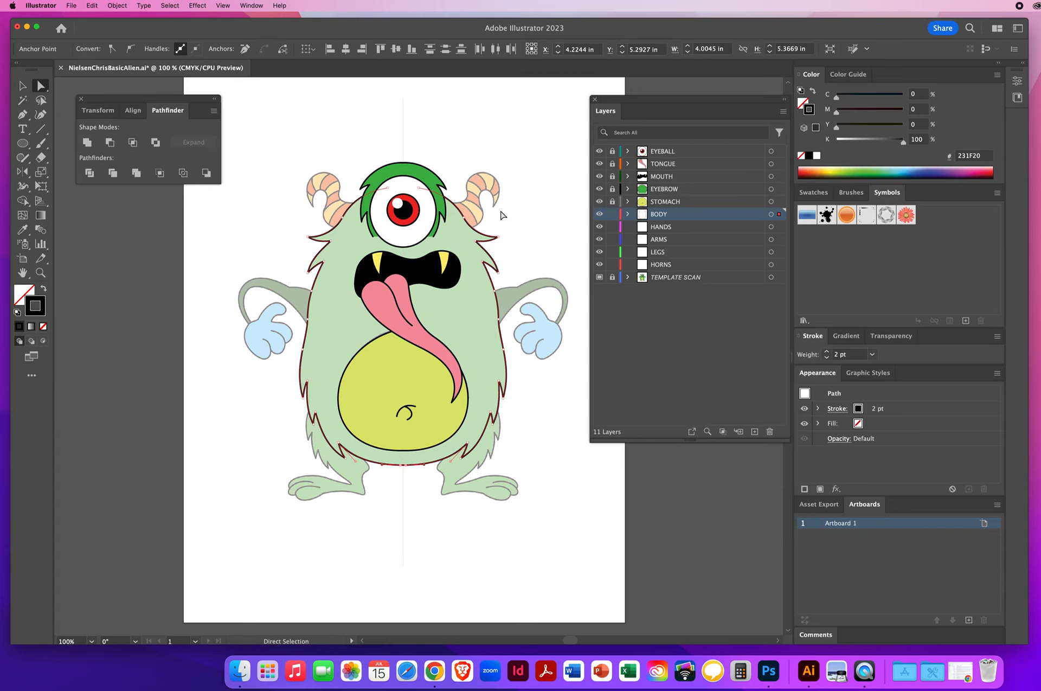
{"action": "left_click_drag", "start_coordinate": [366, 136], "coordinate": [428, 196]}
{"action": "left_click_drag", "start_coordinate": [382, 158], "coordinate": [438, 209]}
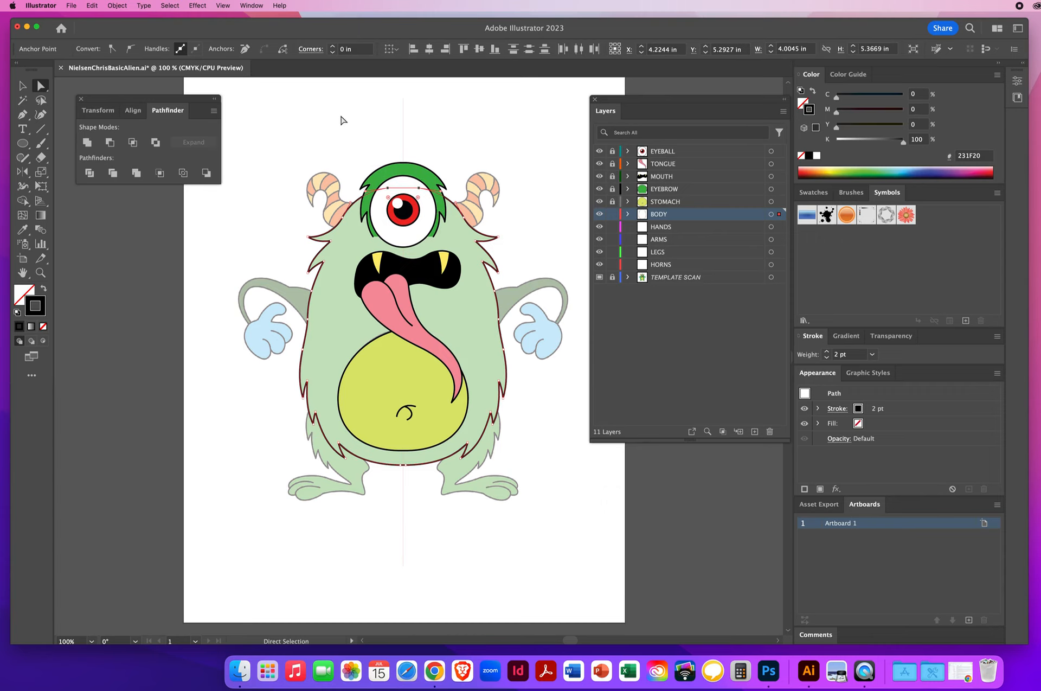
{"action": "left_click", "coordinate": [458, 167]}
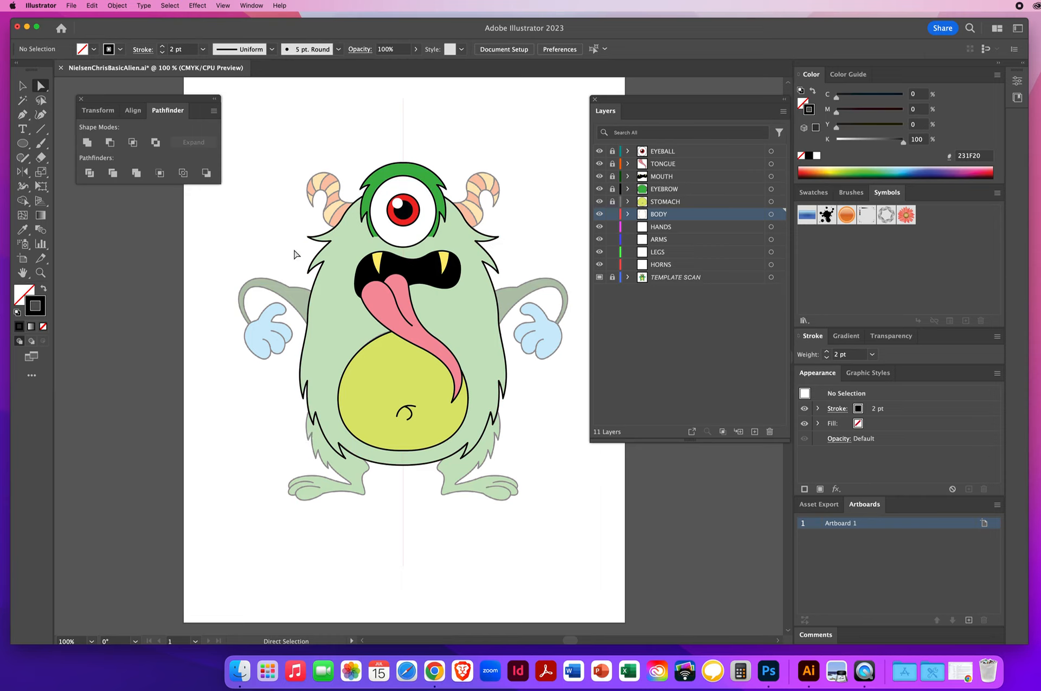
Step: Fill the body outline with the template's green using the Eyedropper, then save the file
{"action": "left_click", "coordinate": [22, 85]}
{"action": "left_click", "coordinate": [334, 326]}
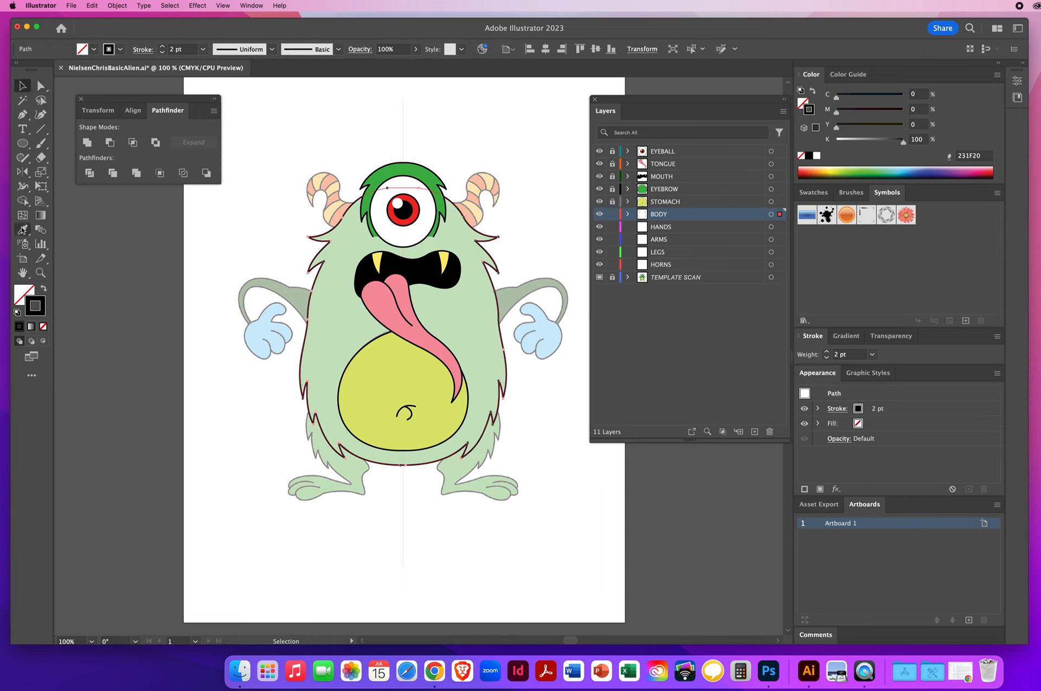
{"action": "left_click", "coordinate": [23, 230]}
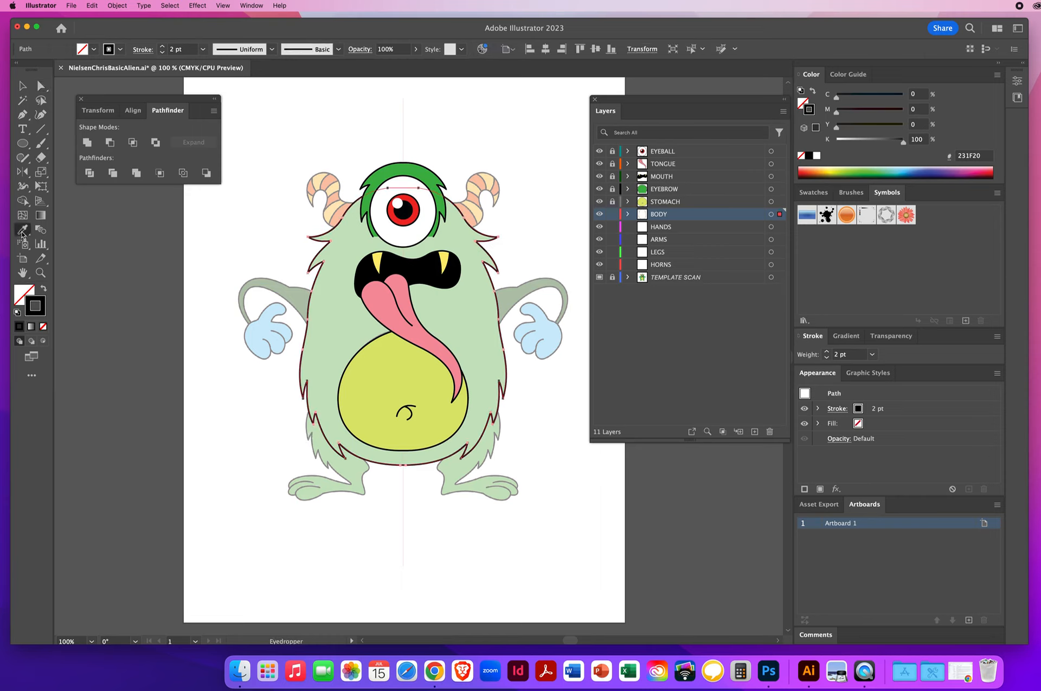
{"action": "left_click", "coordinate": [388, 170]}
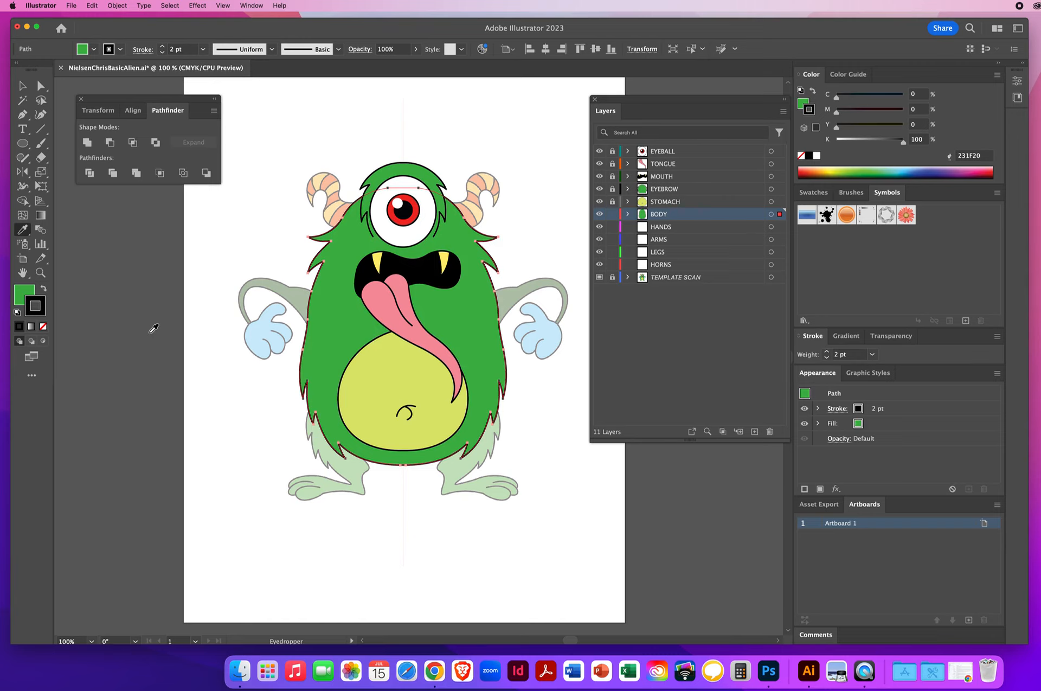
{"action": "left_click", "coordinate": [22, 85]}
{"action": "left_click", "coordinate": [275, 205]}
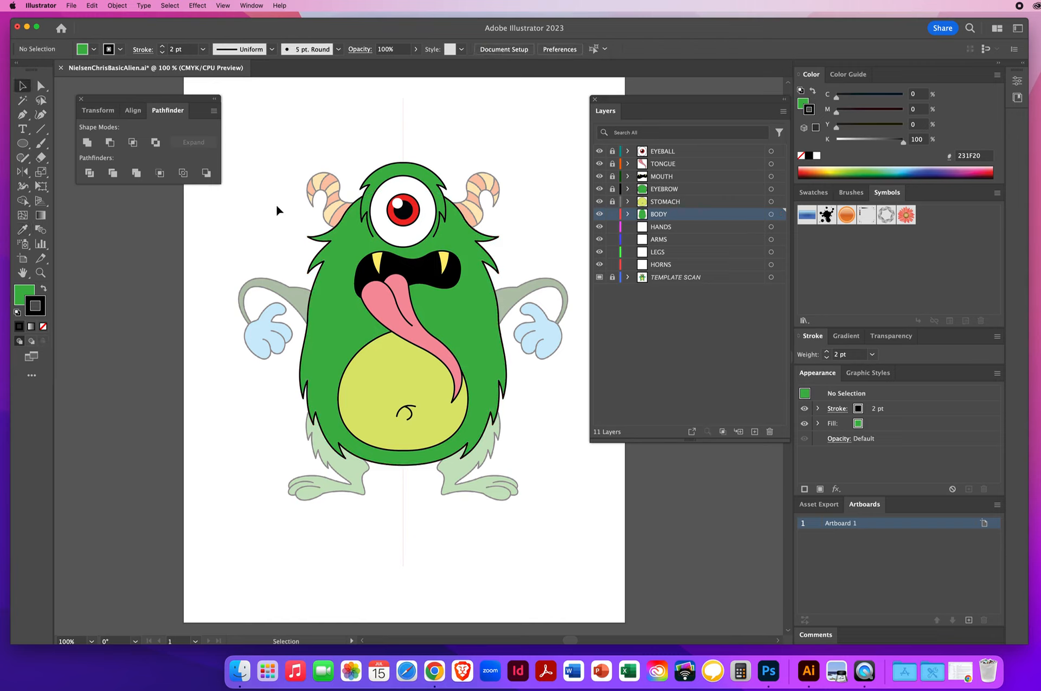
{"action": "left_click", "coordinate": [72, 5]}
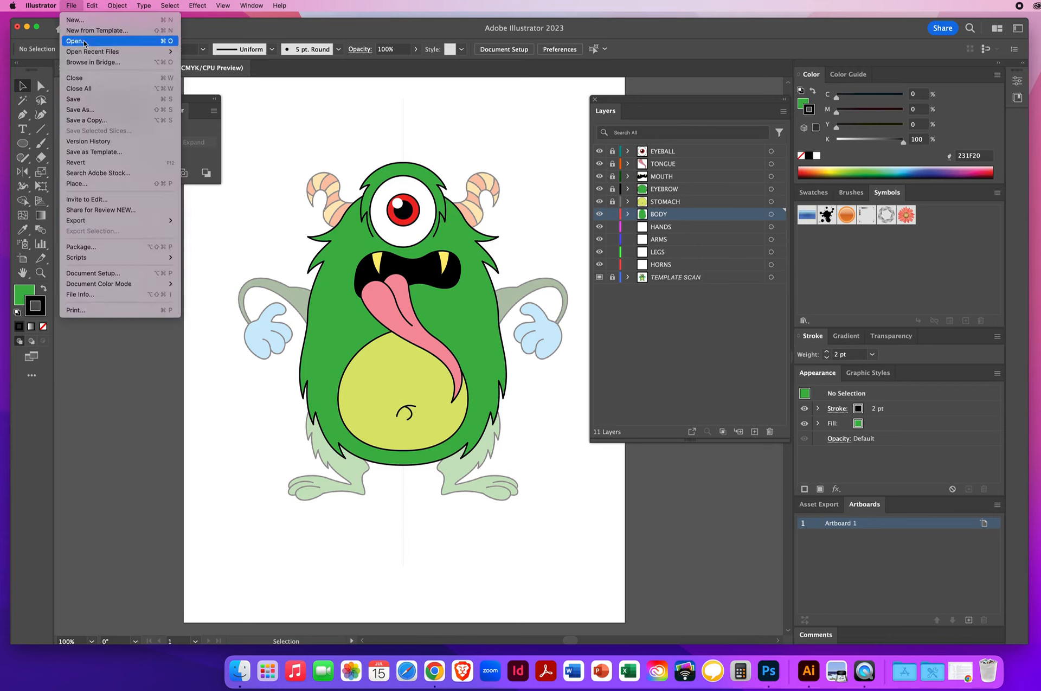
{"action": "left_click", "coordinate": [86, 99]}
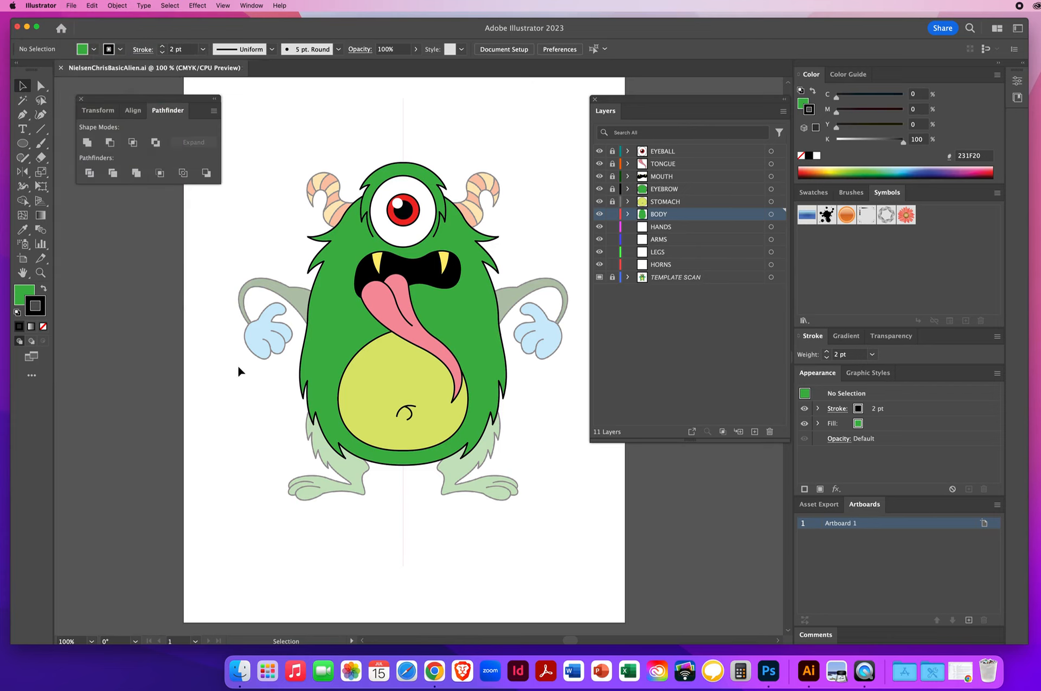
Step: Lock the BODY layer and make HANDS the active layer
{"action": "left_click", "coordinate": [612, 213]}
{"action": "left_click", "coordinate": [684, 228]}
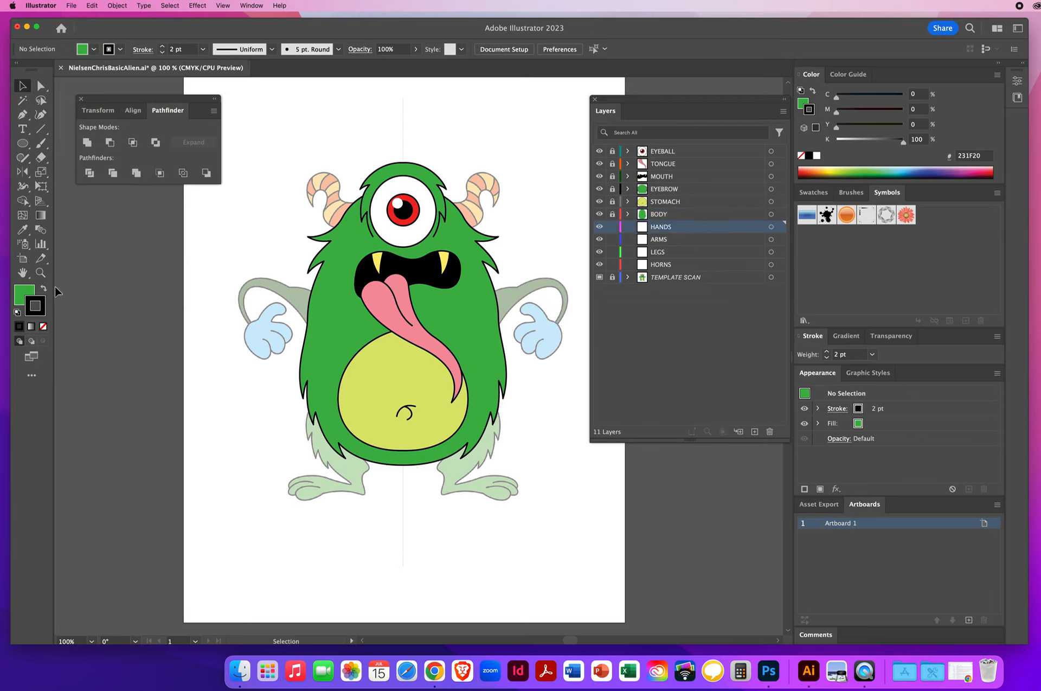
Step: With no fill, trace the left hand's outline with the Pen tool from the thumb around the lower fingertips
{"action": "left_click", "coordinate": [40, 273]}
{"action": "left_click", "coordinate": [289, 333]}
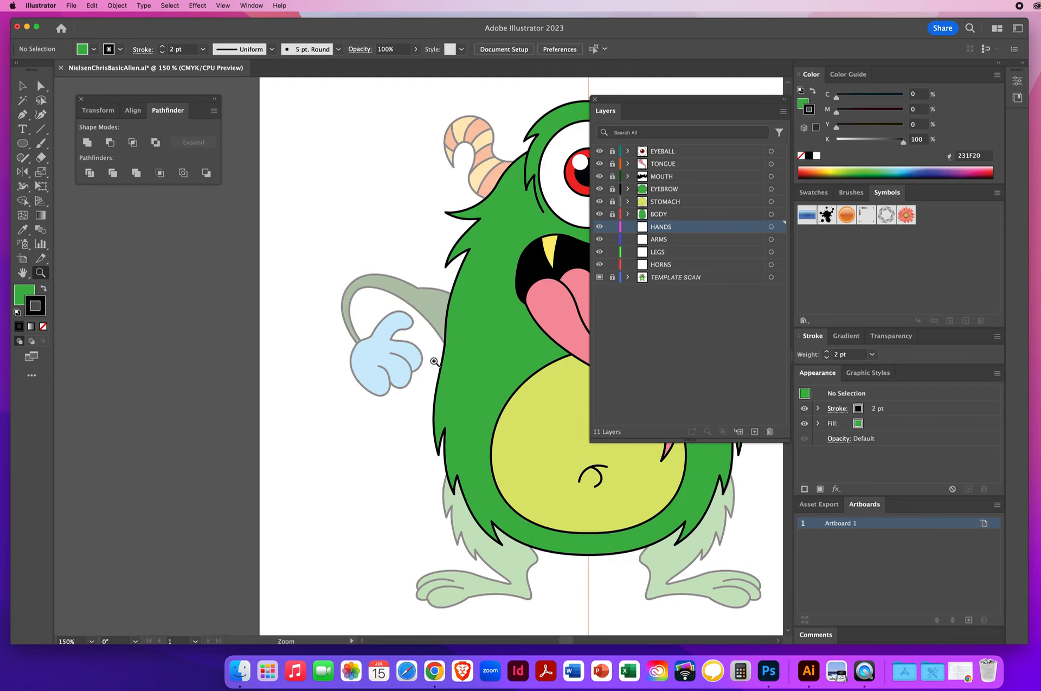
{"action": "left_click", "coordinate": [437, 354]}
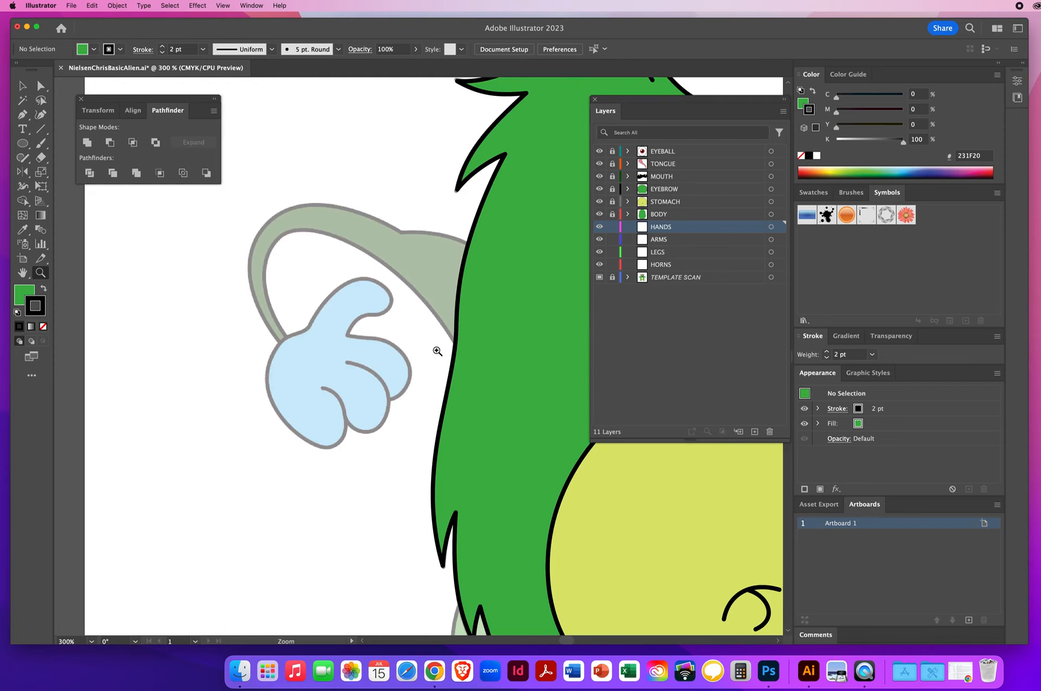
{"action": "left_click", "coordinate": [23, 294]}
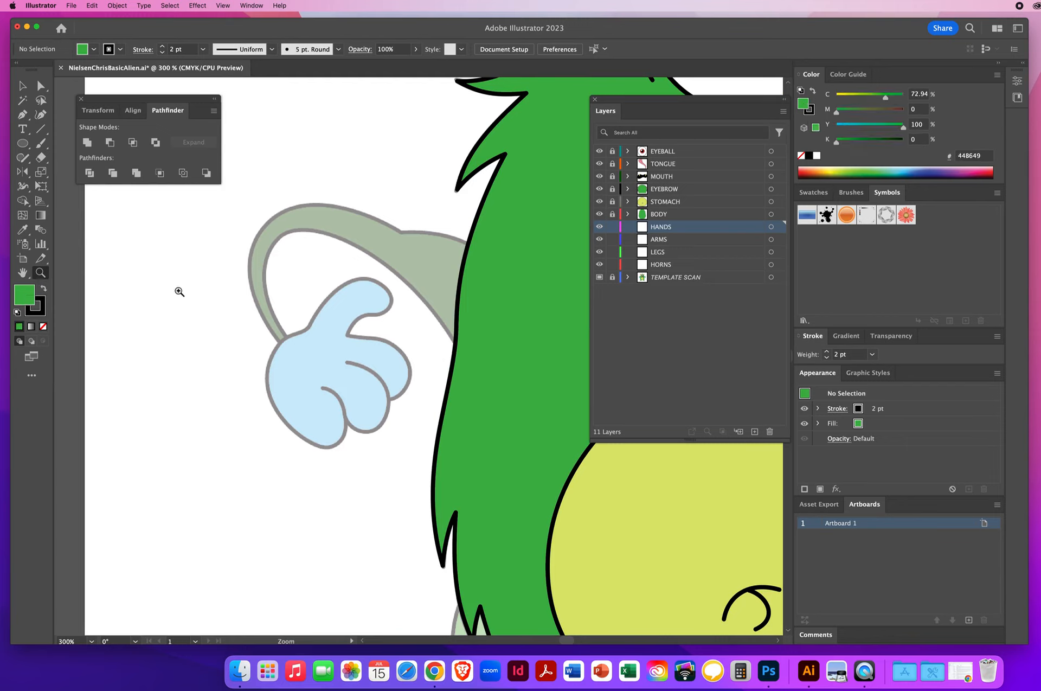
{"action": "key", "text": "slash"}
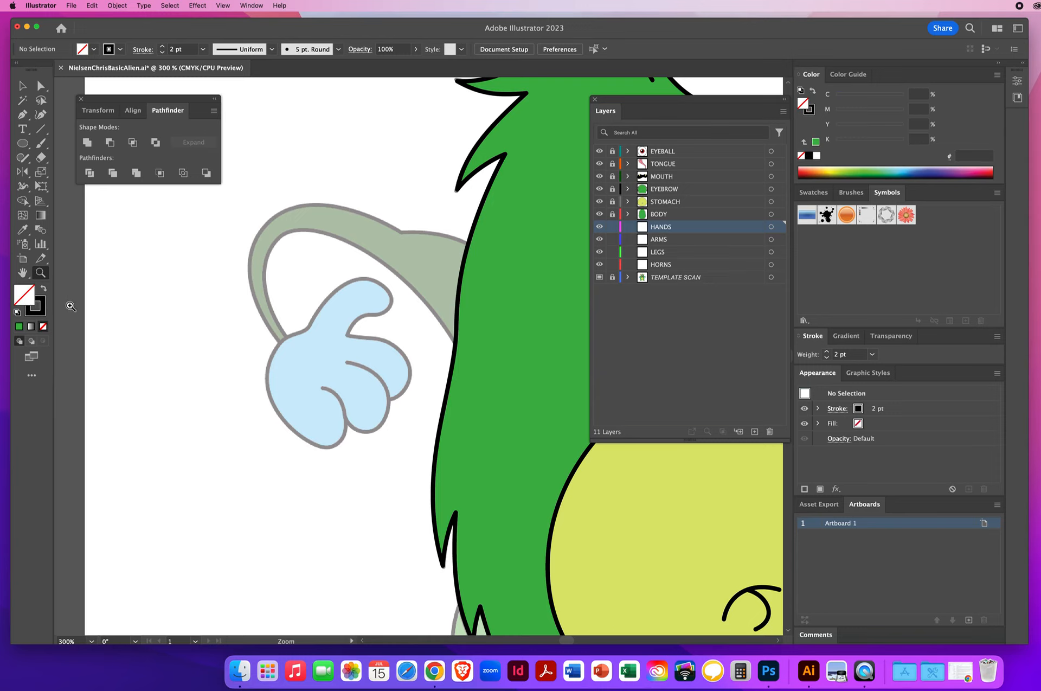
{"action": "left_click", "coordinate": [22, 115]}
{"action": "left_click", "coordinate": [357, 335]}
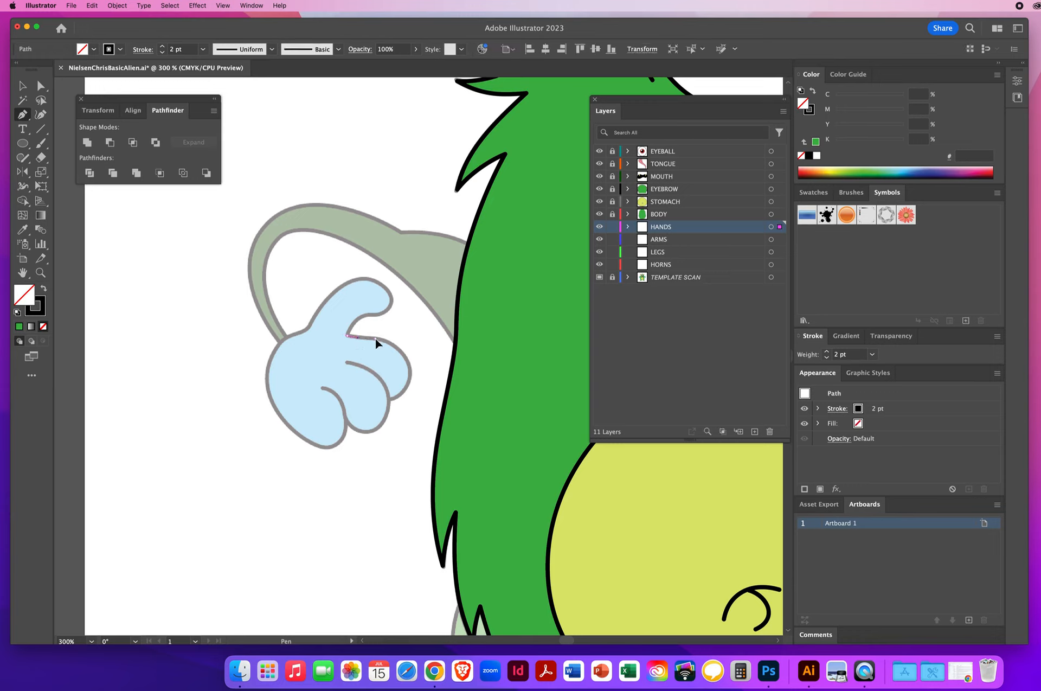
{"action": "left_click", "coordinate": [388, 341]}
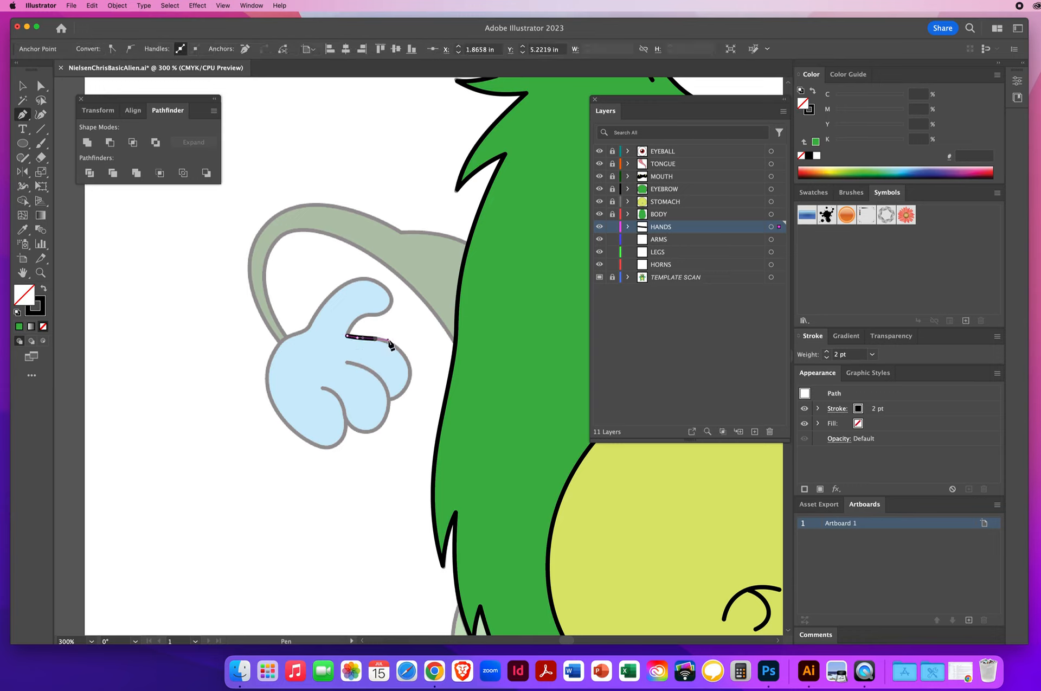
{"action": "left_click_drag", "start_coordinate": [410, 367], "coordinate": [412, 375]}
{"action": "left_click_drag", "start_coordinate": [389, 401], "coordinate": [368, 407]}
{"action": "left_click", "coordinate": [388, 400]}
{"action": "left_click_drag", "start_coordinate": [389, 430], "coordinate": [326, 395]}
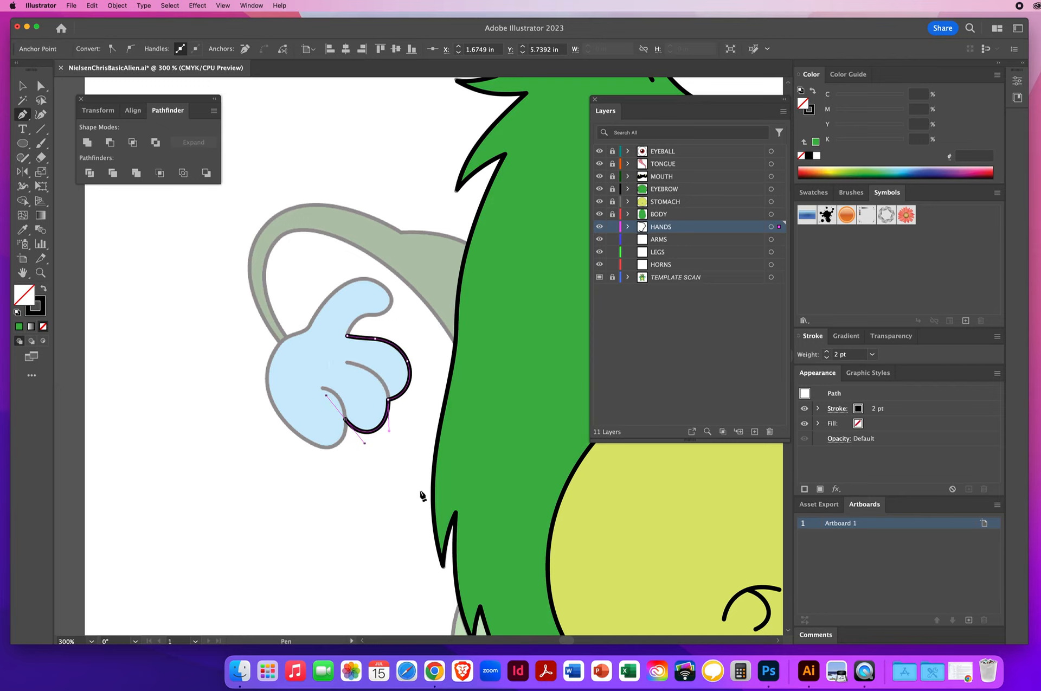
Step: Continue the outline around the palm and thumb and close the hand path
{"action": "left_click", "coordinate": [345, 420]}
{"action": "left_click_drag", "start_coordinate": [307, 440], "coordinate": [283, 426]}
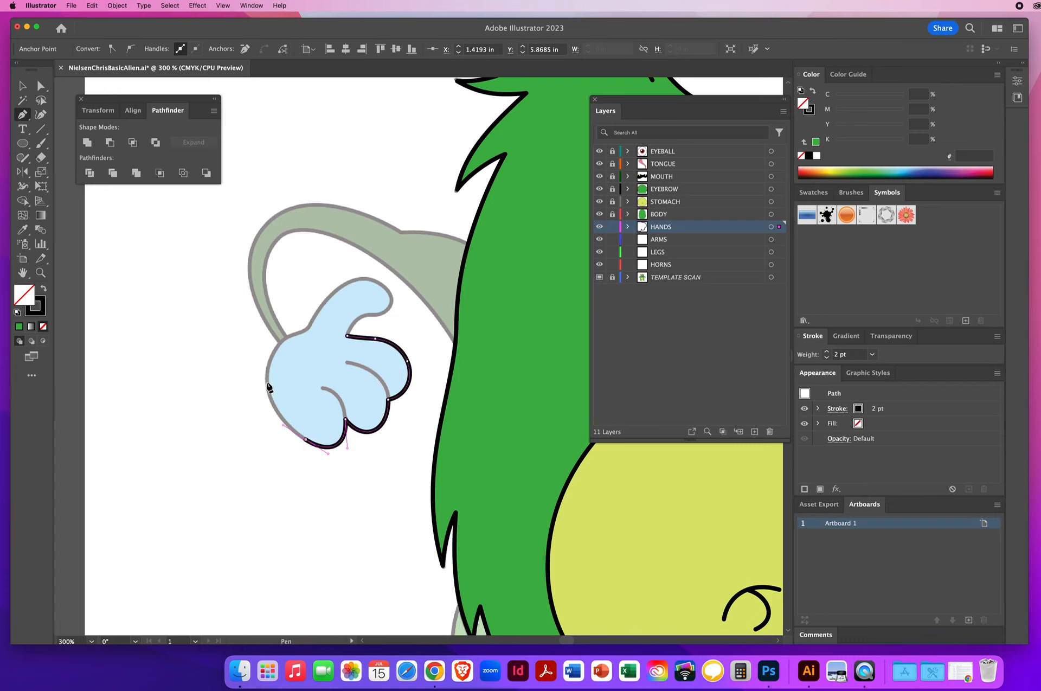
{"action": "mouse_move", "coordinate": [267, 382]}
{"action": "left_mouse_down"}
{"action": "mouse_move", "coordinate": [263, 358]}
{"action": "mouse_move", "coordinate": [353, 278]}
{"action": "mouse_move", "coordinate": [373, 276]}
{"action": "mouse_move", "coordinate": [390, 311]}
{"action": "left_mouse_up"}
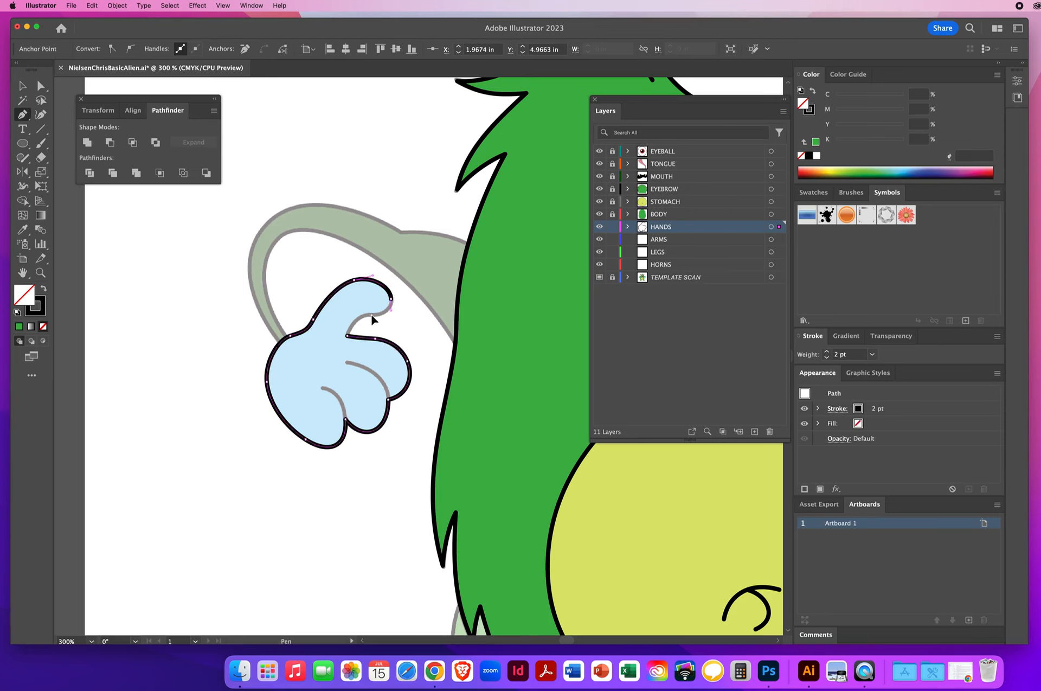
{"action": "left_click_drag", "start_coordinate": [371, 315], "coordinate": [362, 318]}
{"action": "left_click", "coordinate": [347, 337]}
{"action": "left_click", "coordinate": [347, 337]}
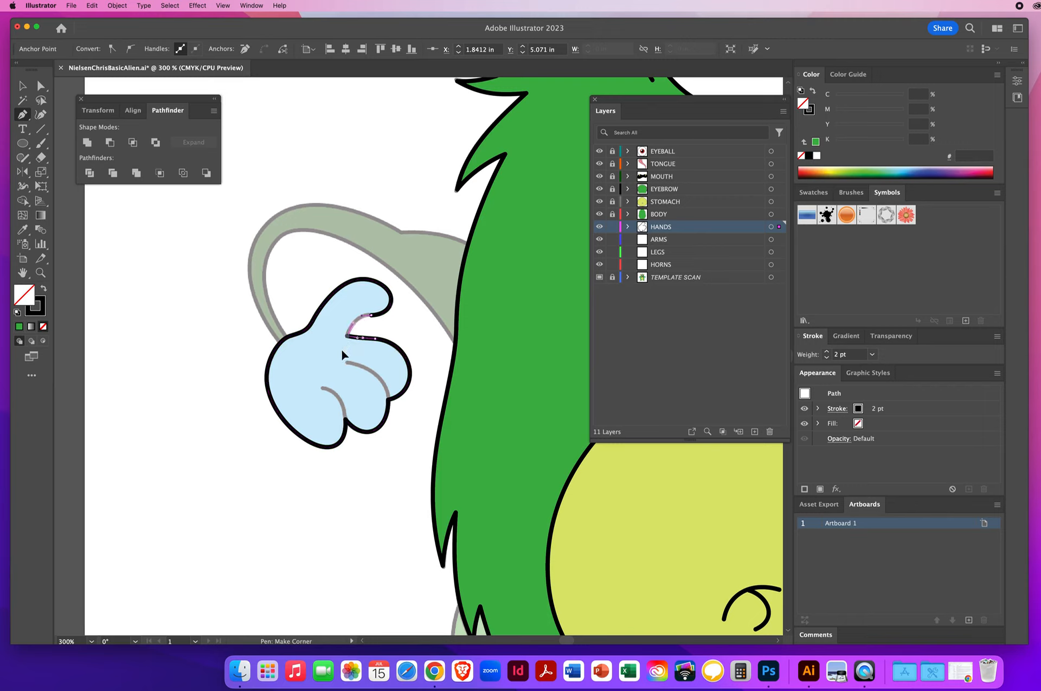
{"action": "left_click", "coordinate": [341, 354], "text": "super"}
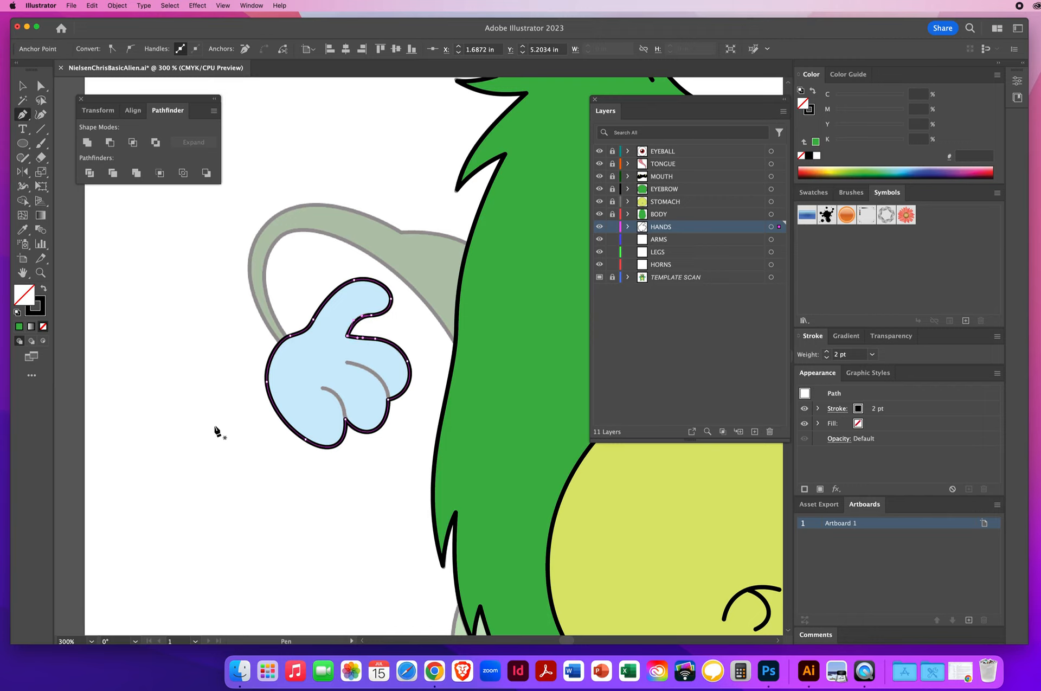
{"action": "key", "text": "super"}
{"action": "left_click", "coordinate": [206, 339], "text": "super"}
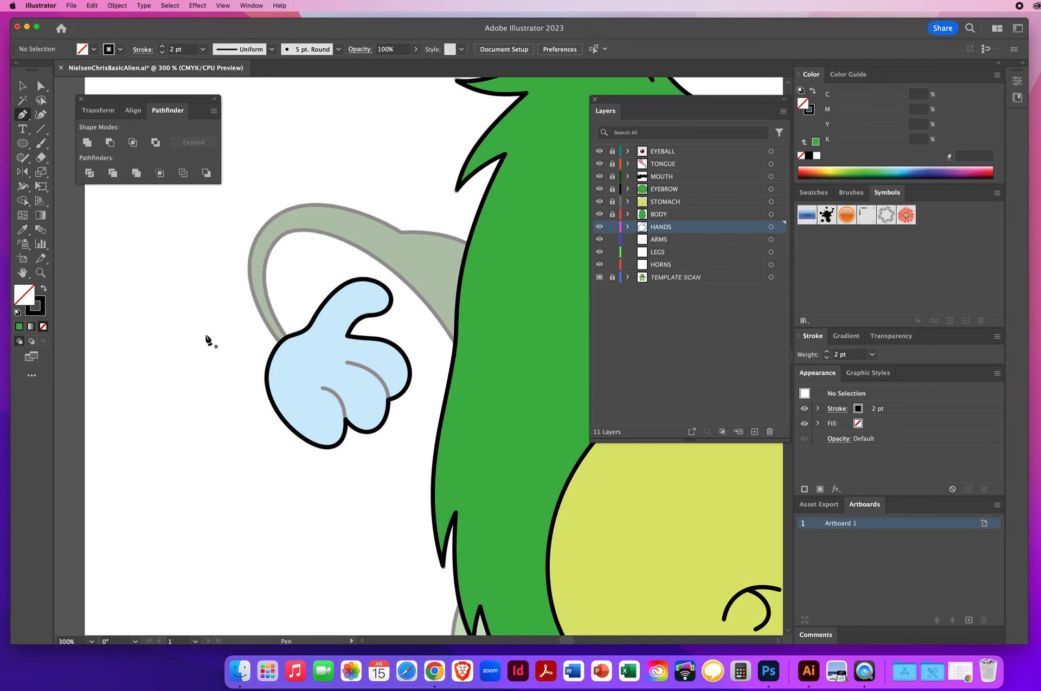
Step: Draw the lower finger crease line inside the hand with the Pen tool
{"action": "left_click", "coordinate": [345, 411]}
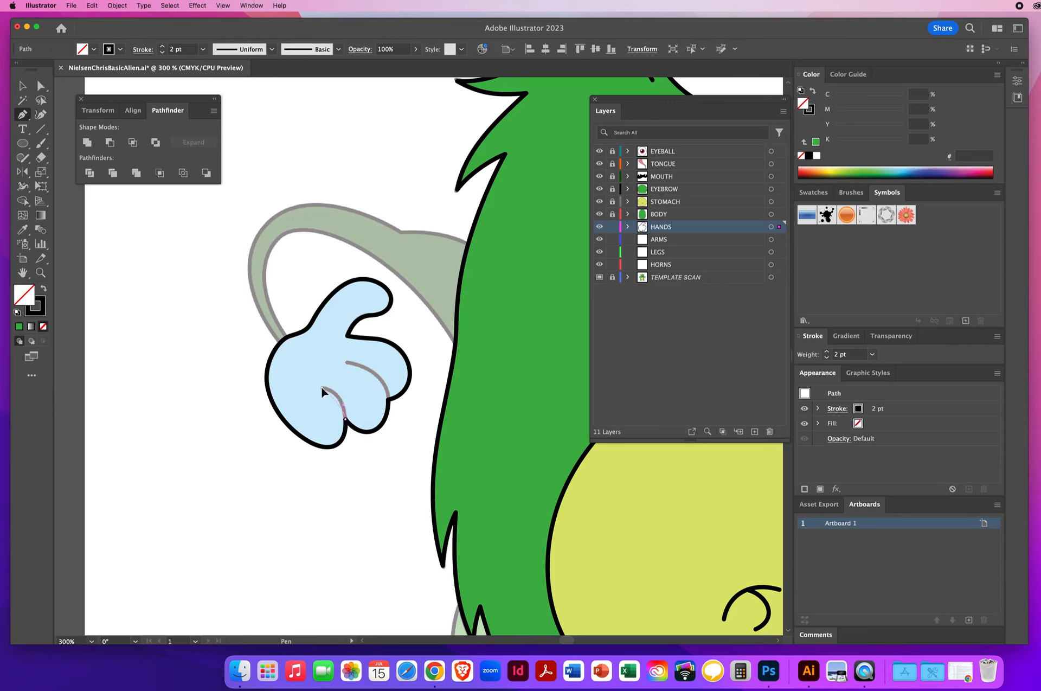
{"action": "left_click_drag", "start_coordinate": [303, 384], "coordinate": [303, 384]}
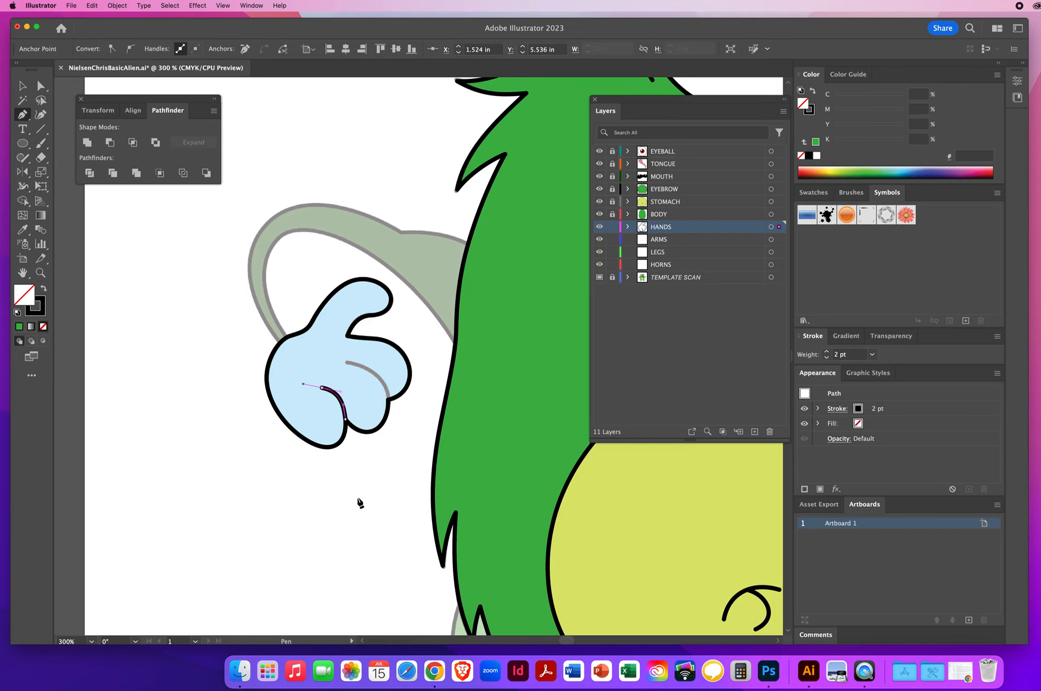
{"action": "key", "text": "super"}
{"action": "left_click", "coordinate": [390, 456], "text": "super"}
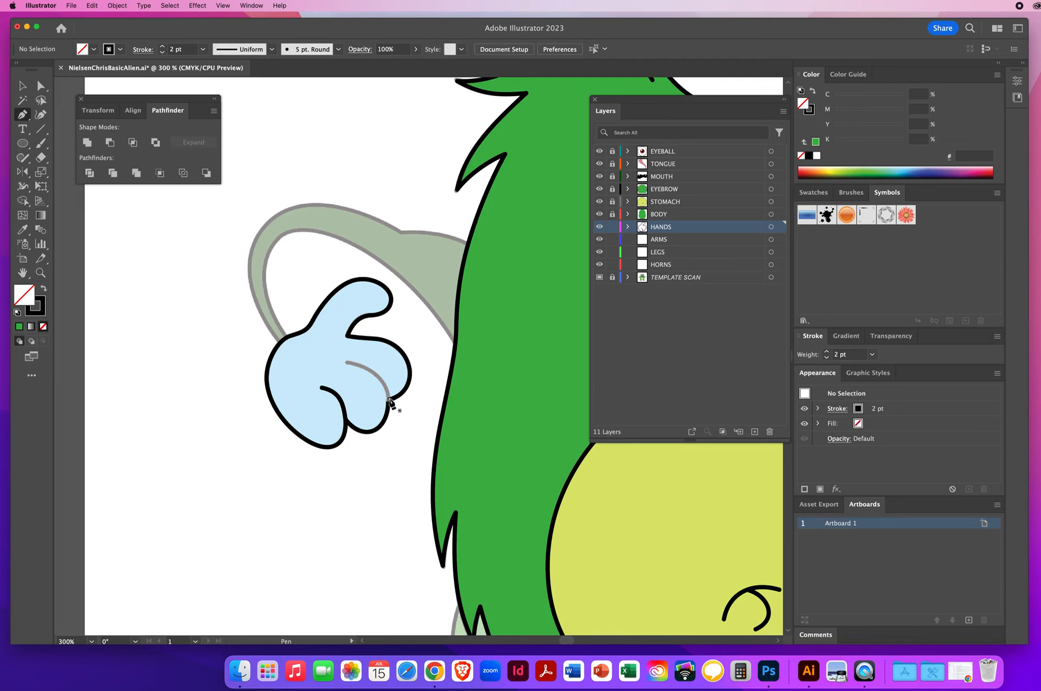
Step: Draw the upper finger crease line across the hand with the Pen tool
{"action": "left_click_drag", "start_coordinate": [390, 403], "coordinate": [323, 361]}
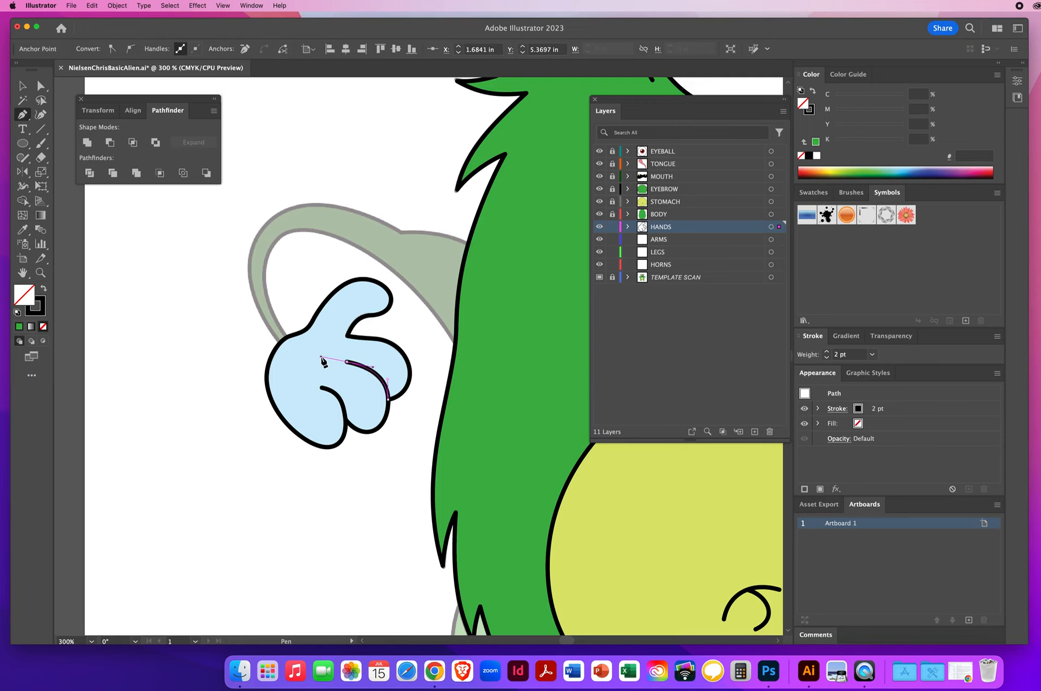
{"action": "left_click", "coordinate": [196, 423], "text": "super"}
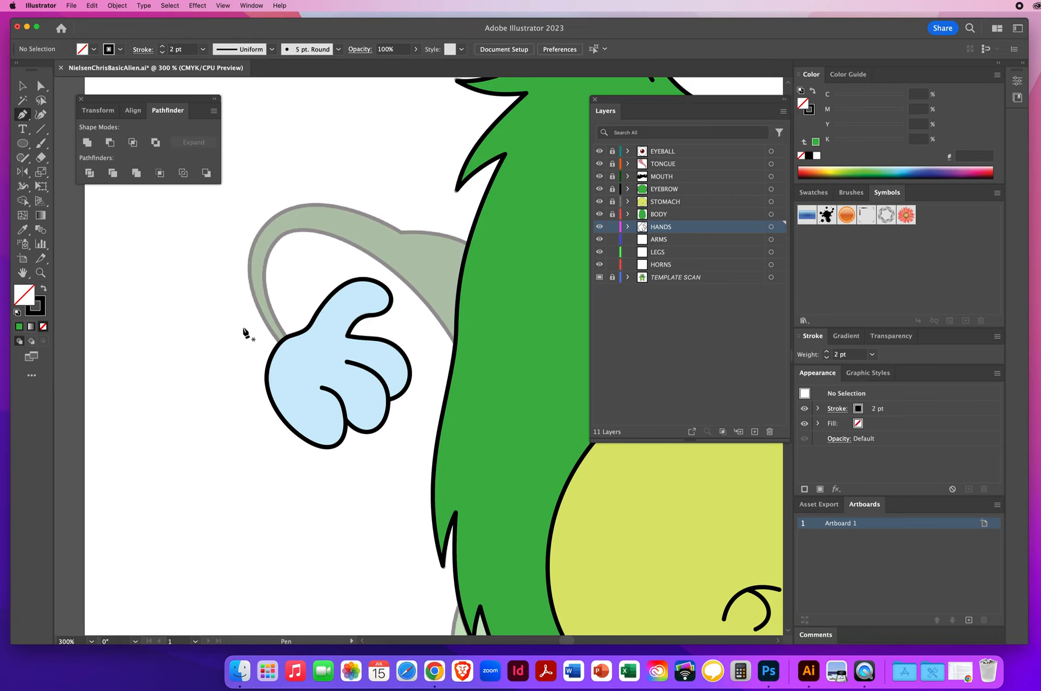
{"action": "left_click", "coordinate": [22, 86]}
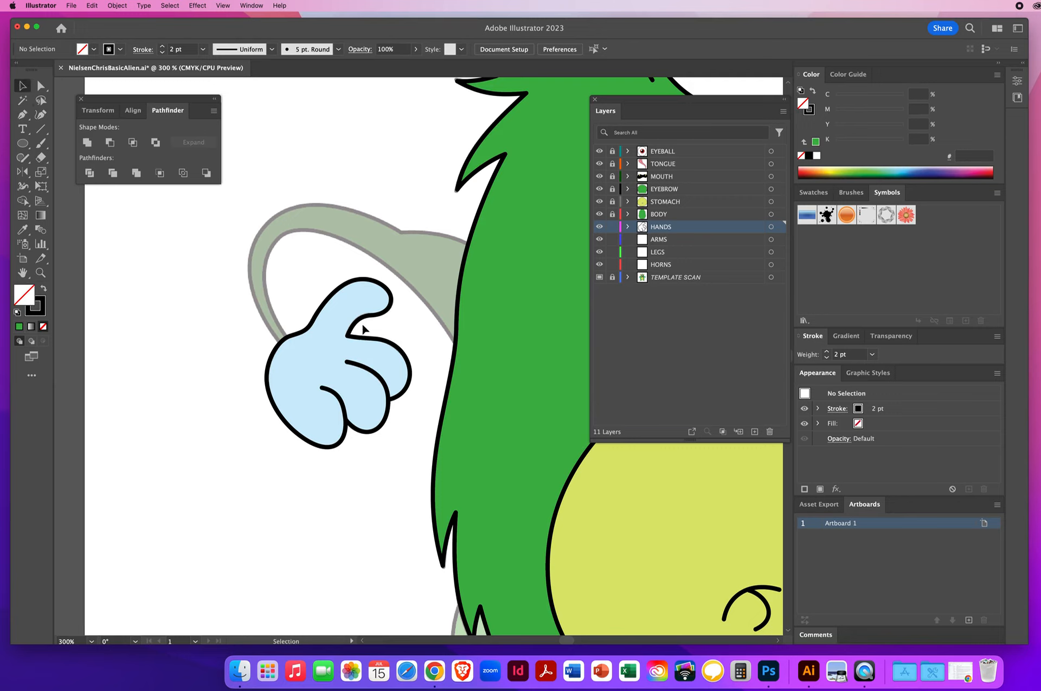
{"action": "left_click", "coordinate": [364, 373]}
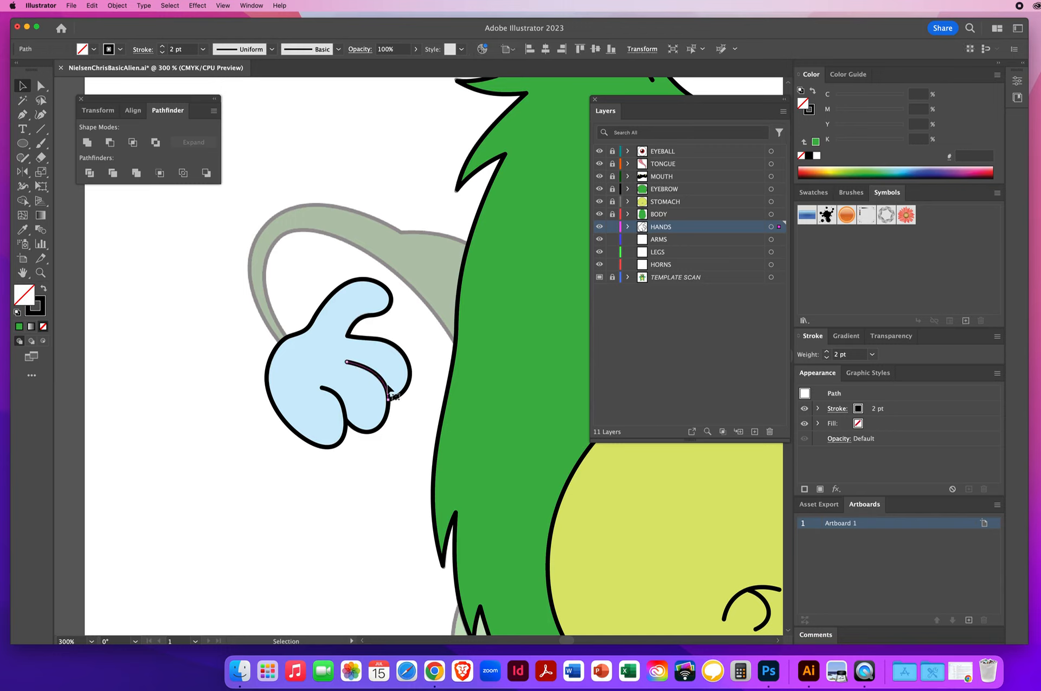
{"action": "left_click", "coordinate": [216, 416]}
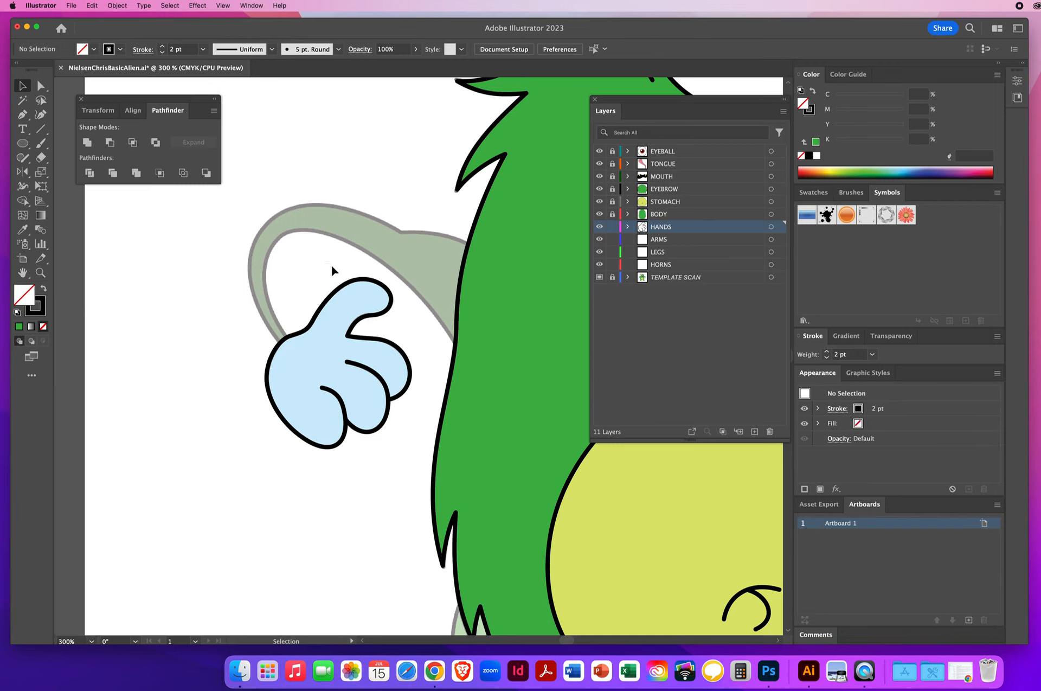
Step: Fill the hand outline with the template's light blue using the Eyedropper
{"action": "left_click", "coordinate": [340, 282]}
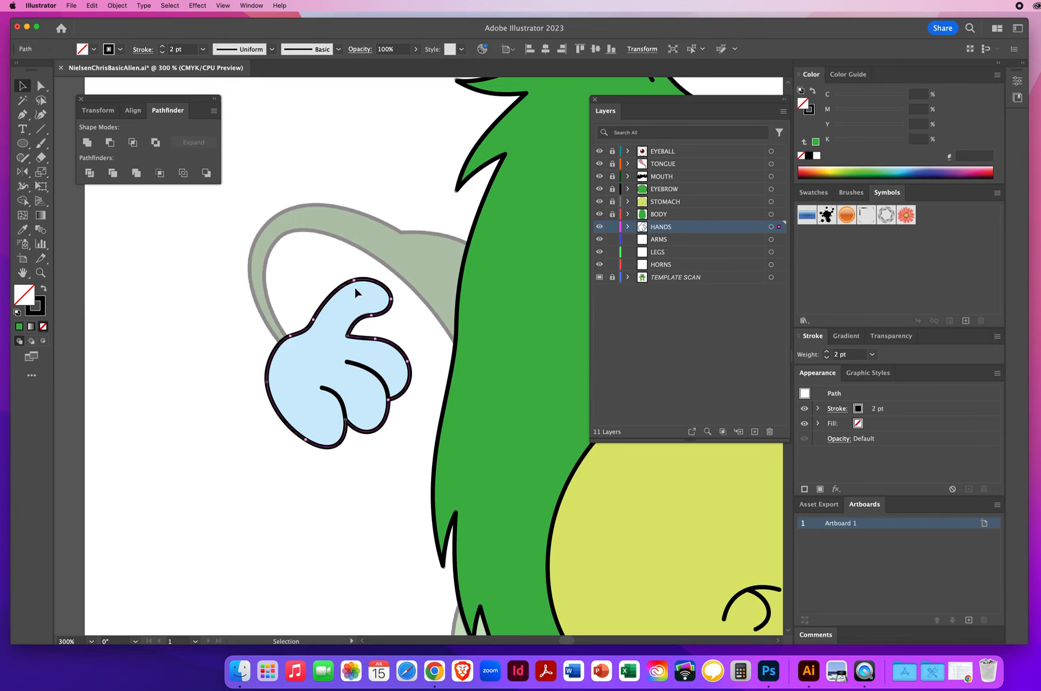
{"action": "left_click", "coordinate": [22, 229]}
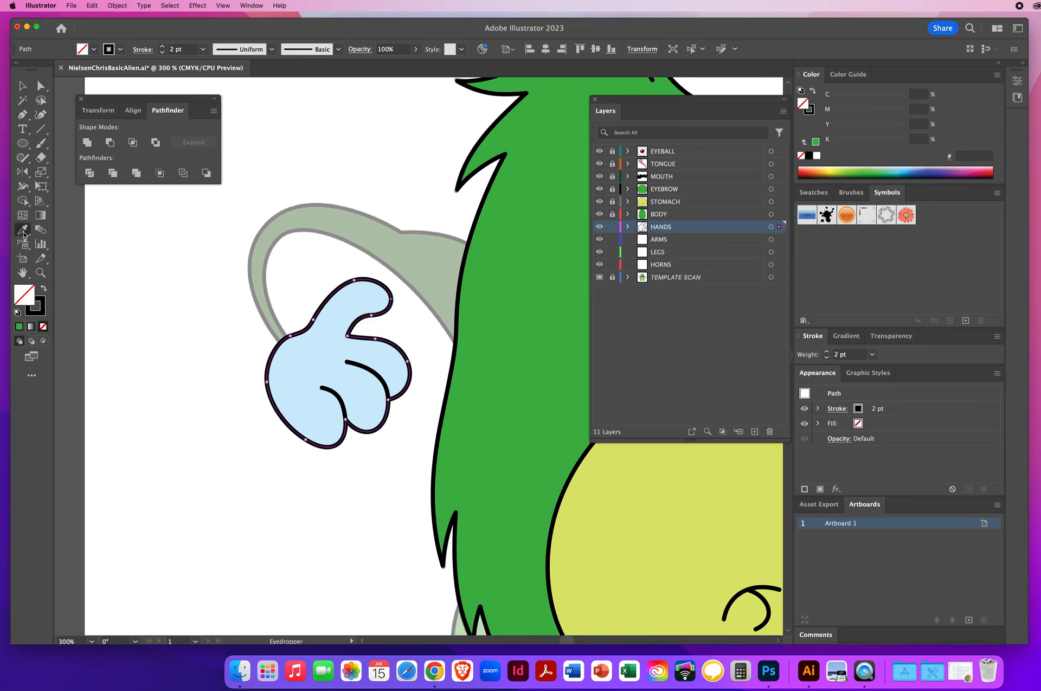
{"action": "left_click", "coordinate": [318, 348]}
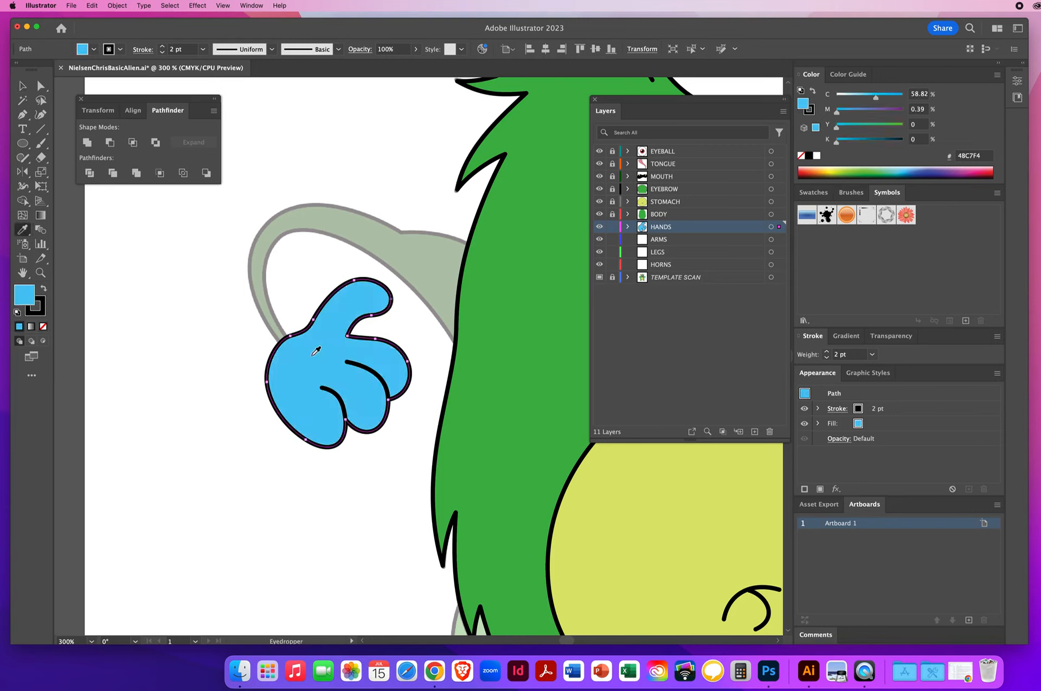
{"action": "left_click", "coordinate": [22, 86]}
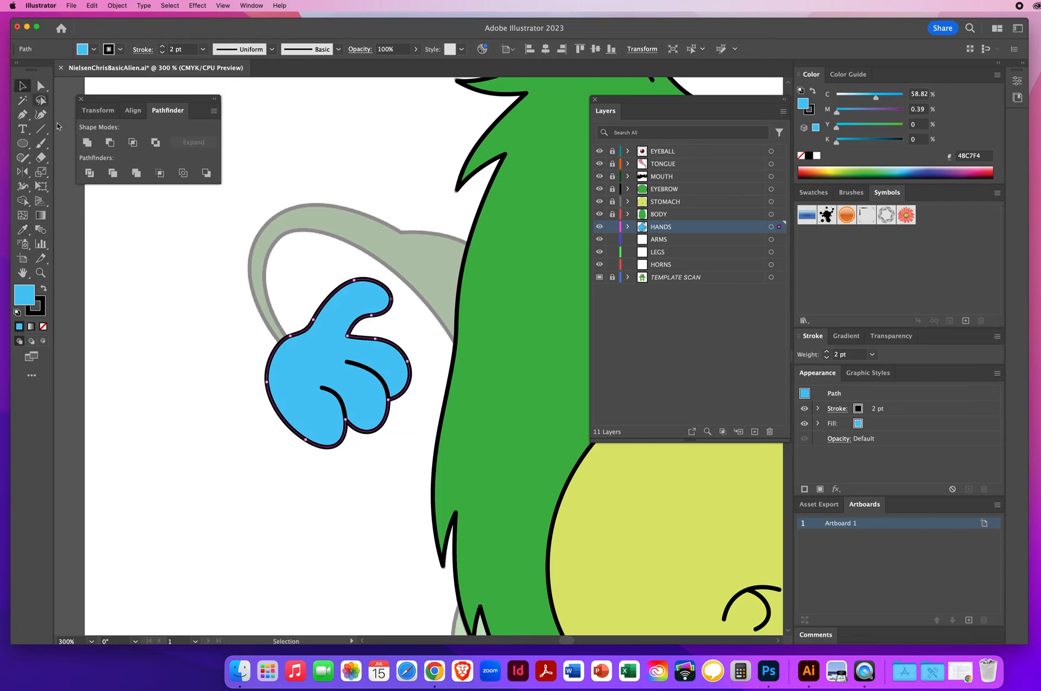
{"action": "left_click", "coordinate": [190, 308]}
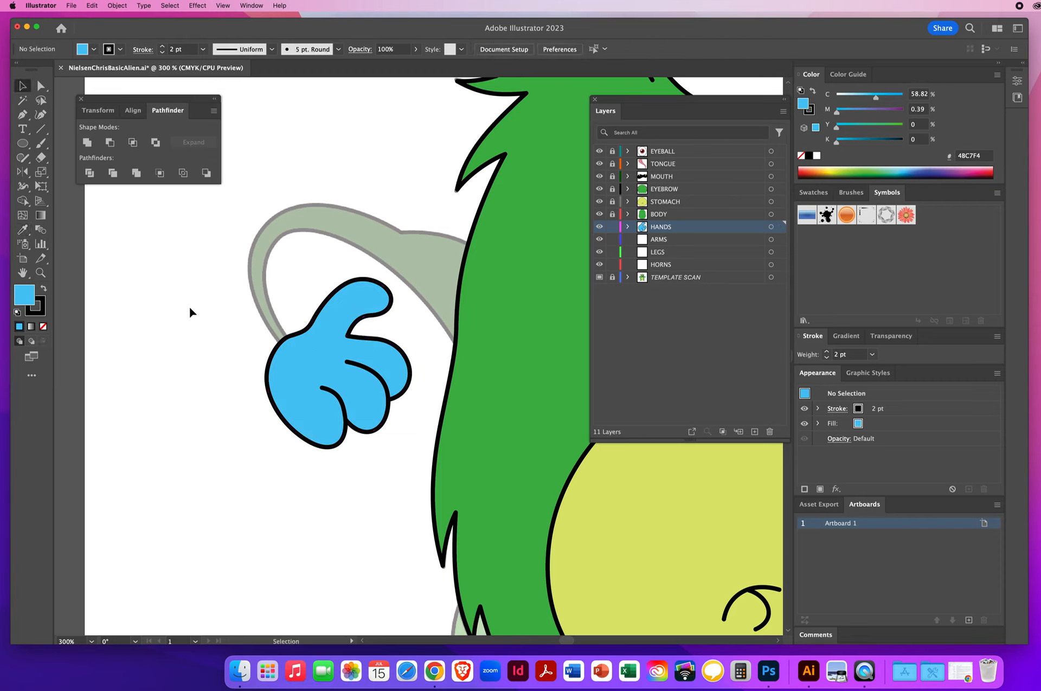
{"action": "left_click_drag", "start_coordinate": [526, 357], "coordinate": [126, 351]}
{"action": "left_click_drag", "start_coordinate": [360, 350], "coordinate": [801, 416]}
{"action": "left_click_drag", "start_coordinate": [146, 215], "coordinate": [375, 225]}
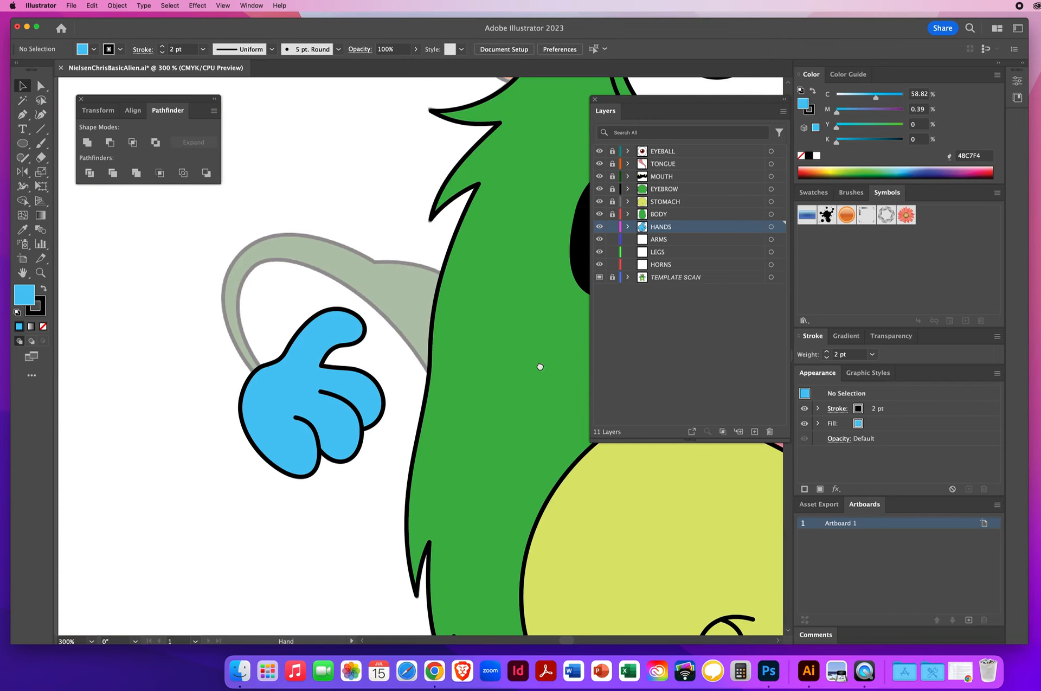
Step: On the ARMS layer with no fill, trace the left arm's inner edge from the hand up over the shoulder into the body with the Pen tool
{"action": "left_click_drag", "start_coordinate": [540, 366], "coordinate": [160, 347]}
{"action": "left_click_drag", "start_coordinate": [428, 382], "coordinate": [103, 386]}
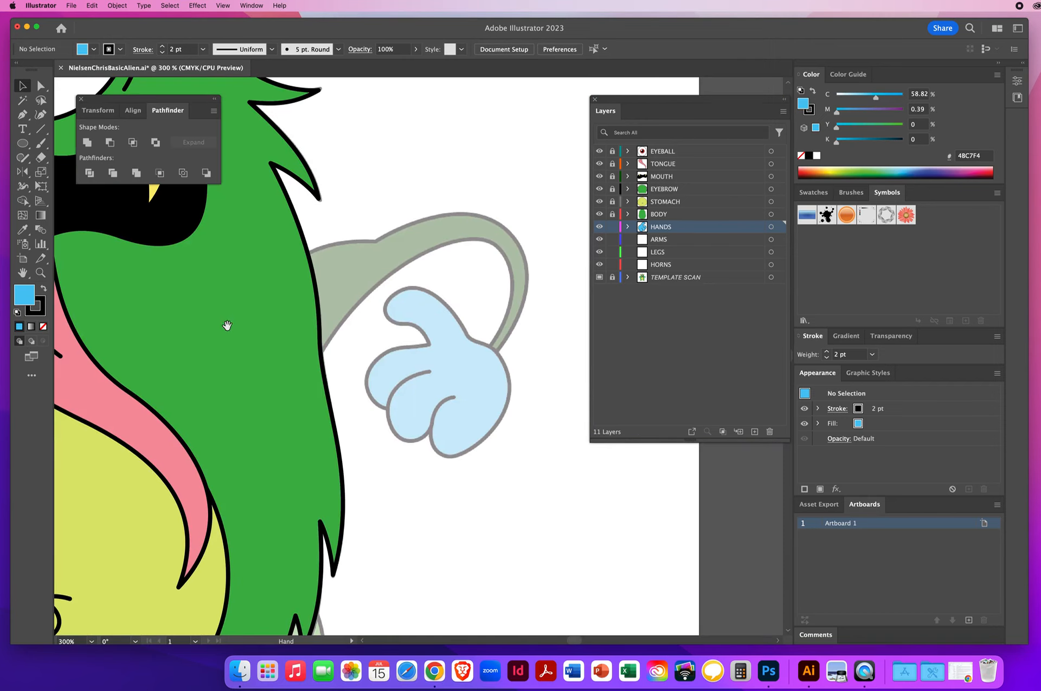
{"action": "left_click_drag", "start_coordinate": [179, 360], "coordinate": [611, 389]}
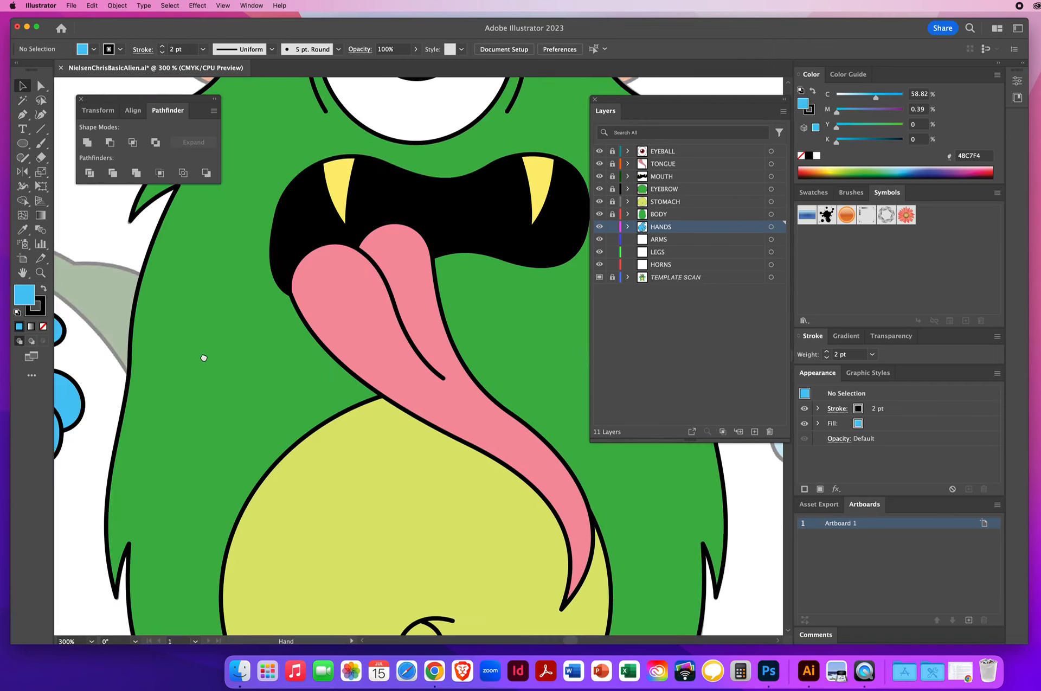
{"action": "left_click_drag", "start_coordinate": [204, 358], "coordinate": [423, 360]}
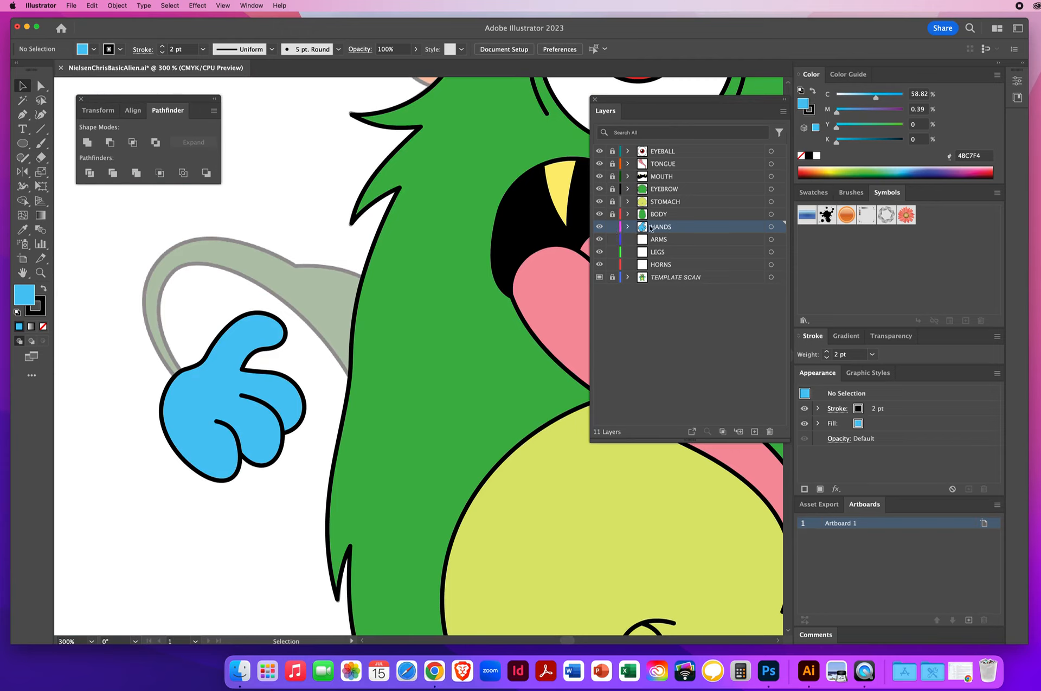
{"action": "left_click", "coordinate": [680, 242]}
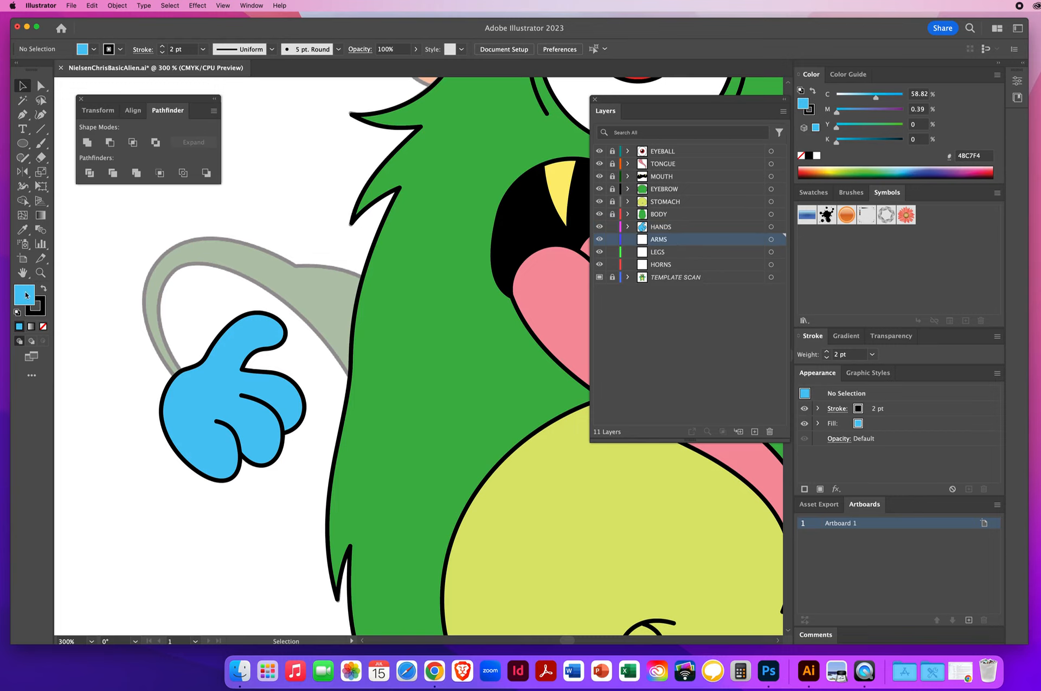
{"action": "key", "text": "slash"}
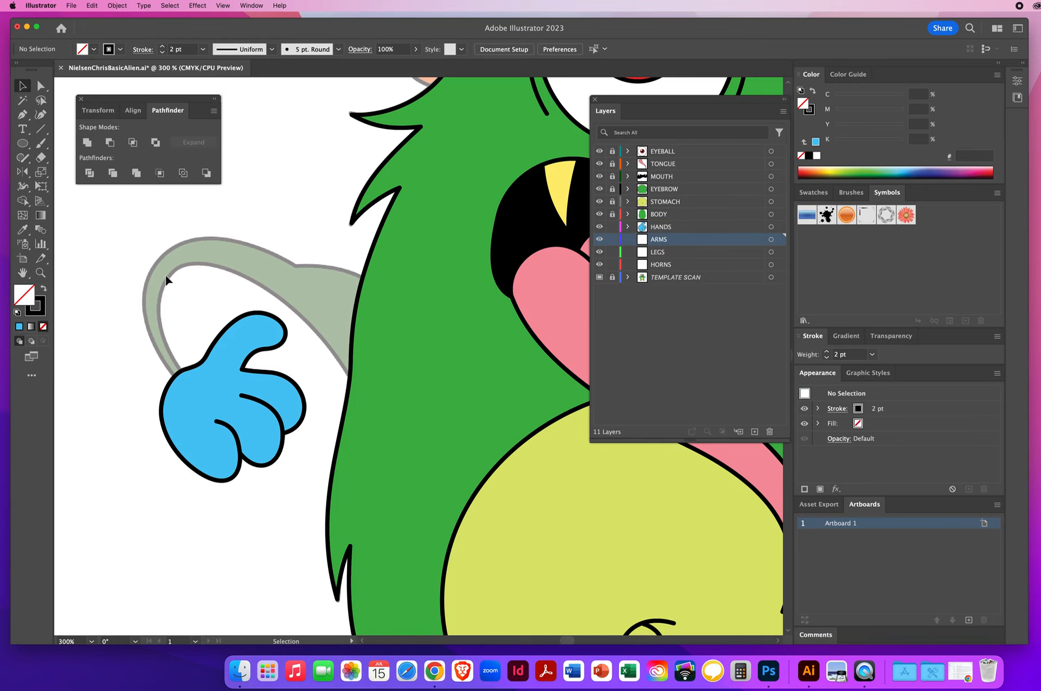
{"action": "left_click", "coordinate": [22, 114]}
{"action": "left_click_drag", "start_coordinate": [192, 380], "coordinate": [175, 365]}
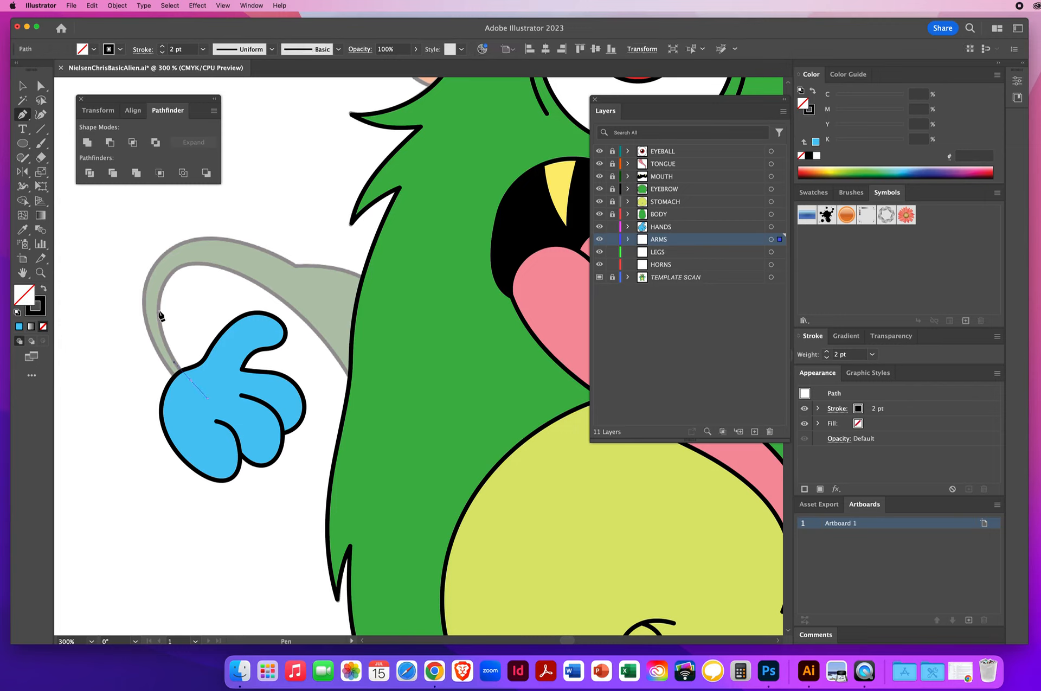
{"action": "left_click_drag", "start_coordinate": [159, 312], "coordinate": [163, 281]}
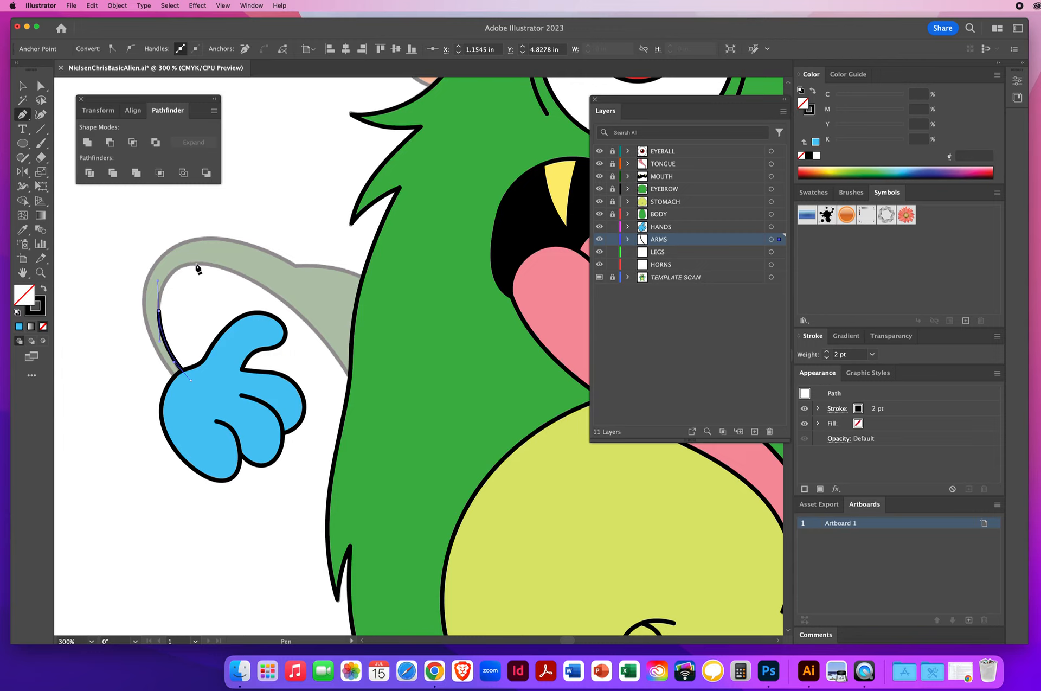
{"action": "left_click_drag", "start_coordinate": [195, 264], "coordinate": [216, 266]}
{"action": "left_click_drag", "start_coordinate": [196, 266], "coordinate": [218, 267]}
{"action": "left_click_drag", "start_coordinate": [289, 305], "coordinate": [325, 339]}
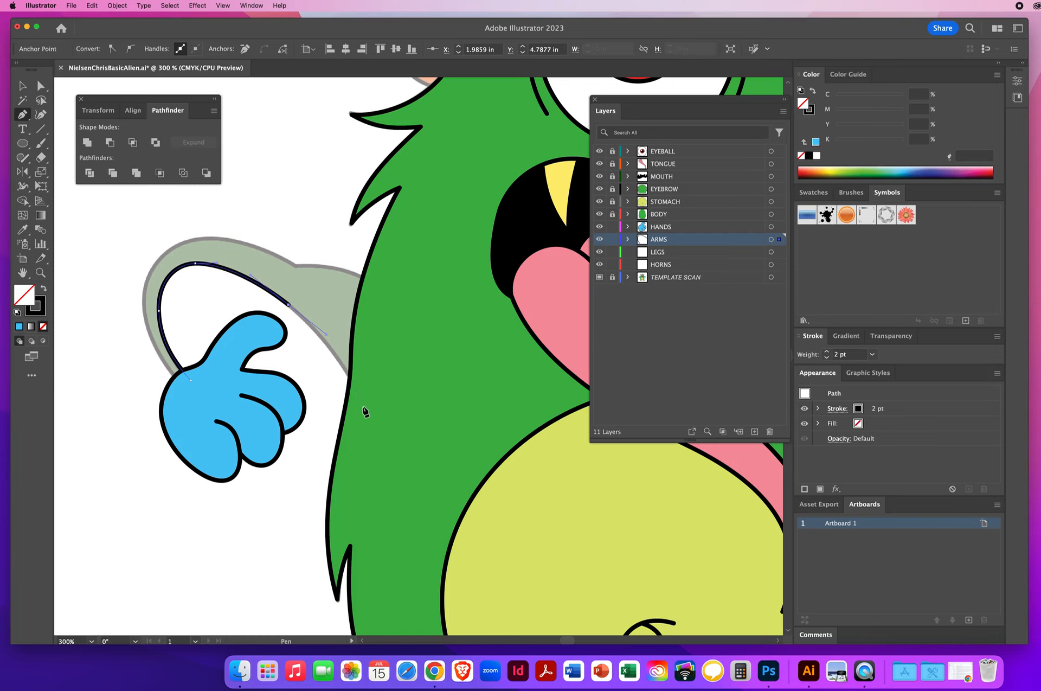
{"action": "left_click_drag", "start_coordinate": [364, 411], "coordinate": [375, 445]}
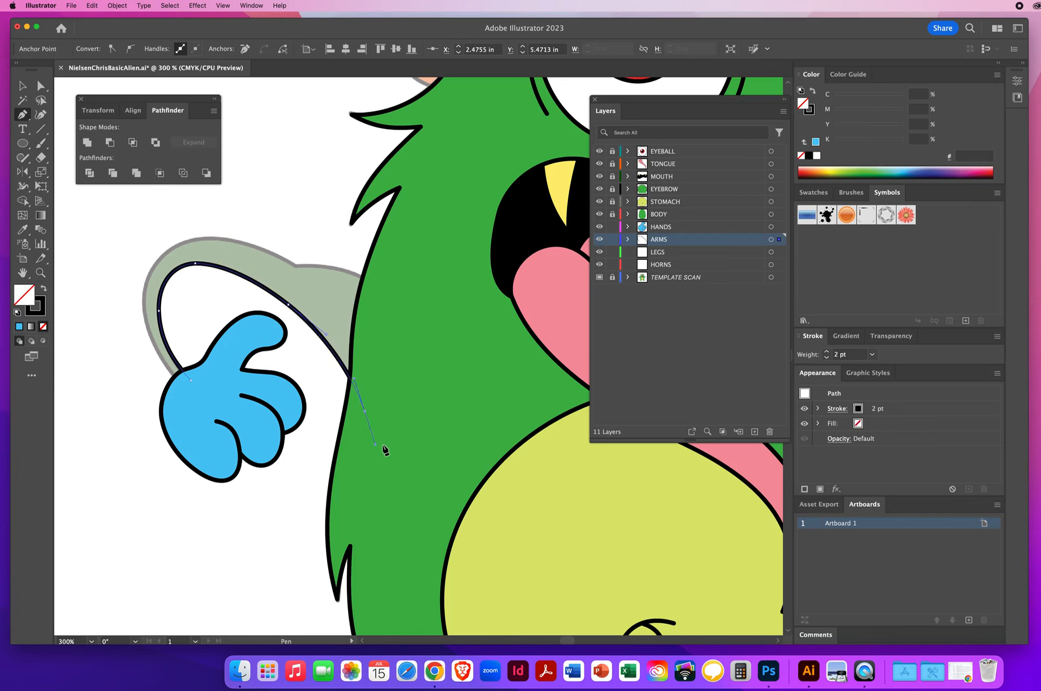
Step: Continue the arm path back over the outer edge of the arm and close it at the hand
{"action": "left_click", "coordinate": [440, 407]}
{"action": "left_click", "coordinate": [382, 286]}
{"action": "left_click", "coordinate": [348, 269]}
{"action": "left_click_drag", "start_coordinate": [295, 266], "coordinate": [263, 266]}
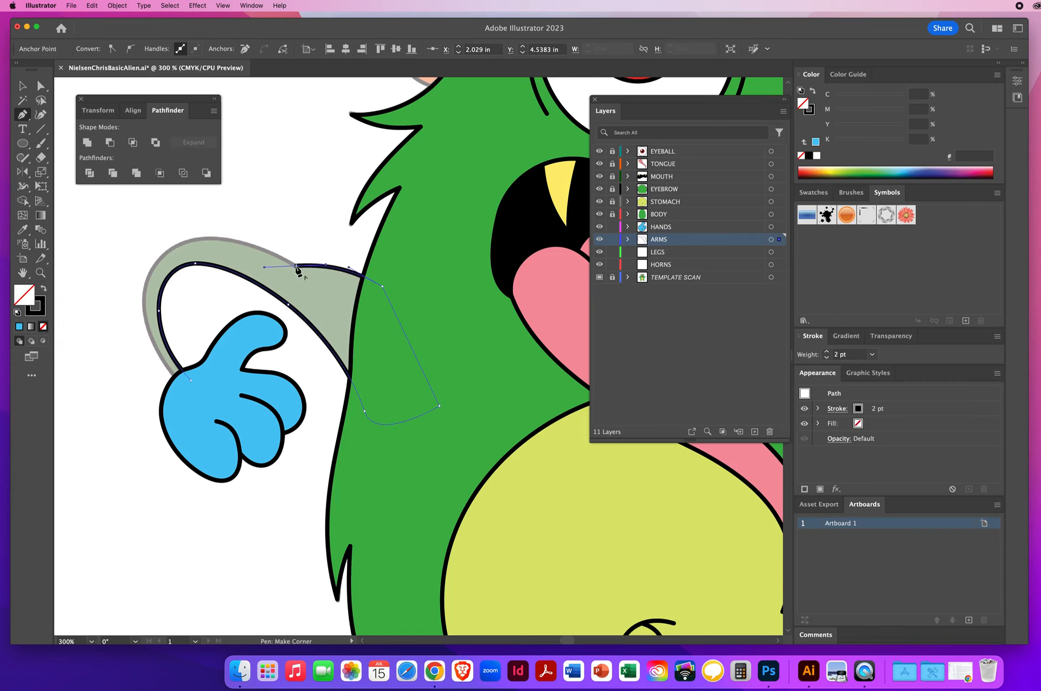
{"action": "left_click_drag", "start_coordinate": [296, 266], "coordinate": [229, 225]}
{"action": "left_click_drag", "start_coordinate": [158, 260], "coordinate": [131, 285]}
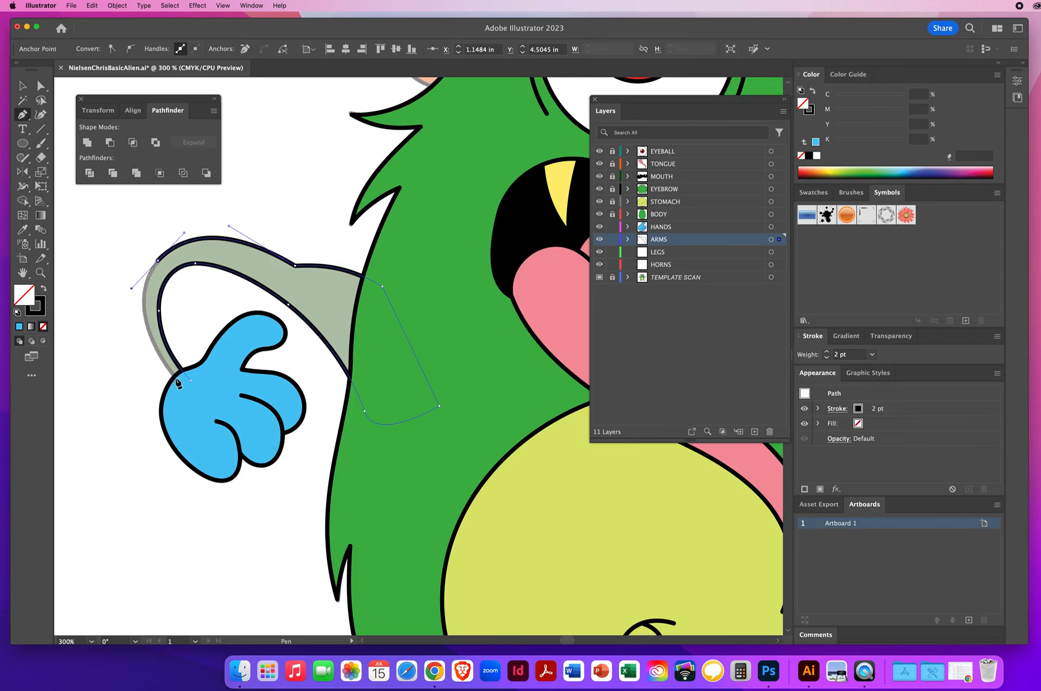
{"action": "left_click_drag", "start_coordinate": [186, 388], "coordinate": [237, 445]}
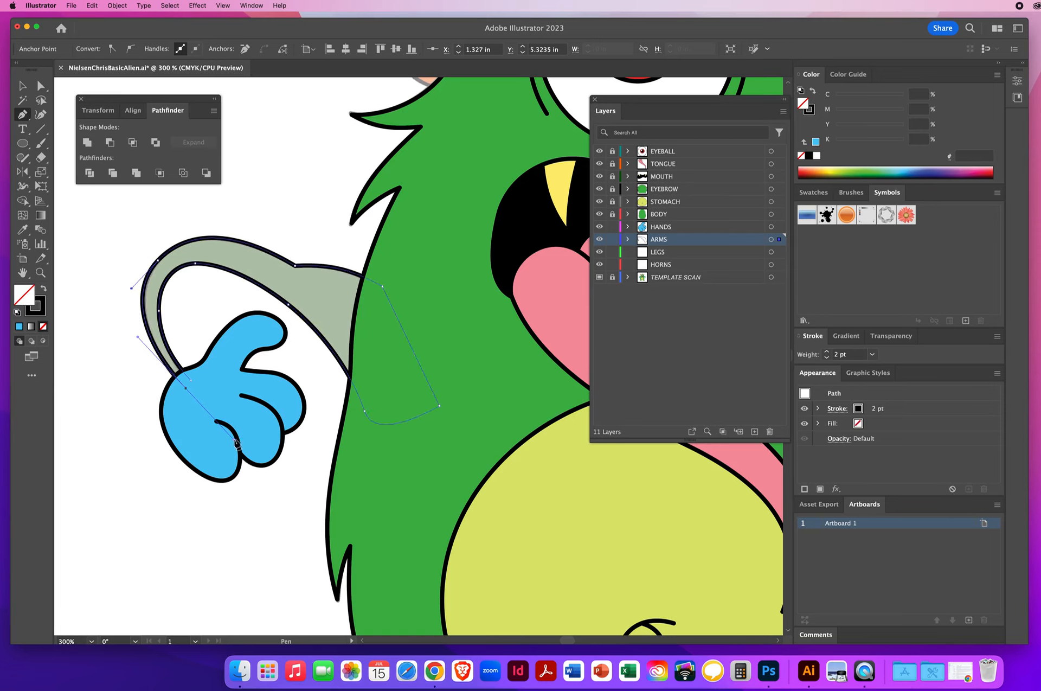
{"action": "left_click", "coordinate": [190, 383]}
Step: Fill the arm shape with the template's dark green using the Eyedropper, then deselect
{"action": "left_click", "coordinate": [23, 85]}
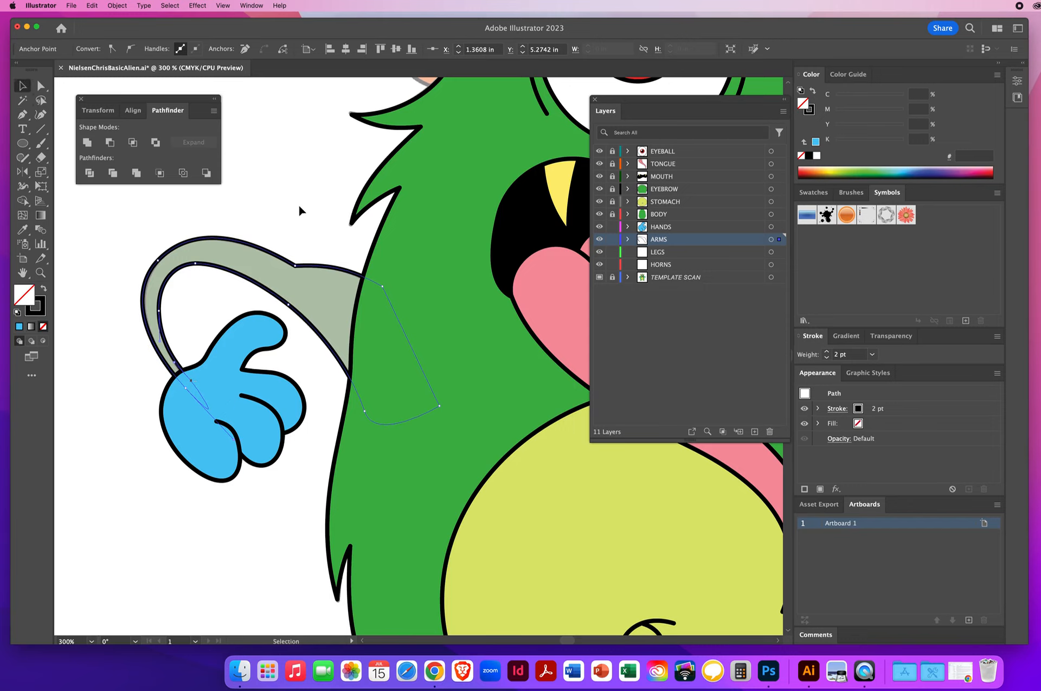
{"action": "left_click", "coordinate": [228, 260]}
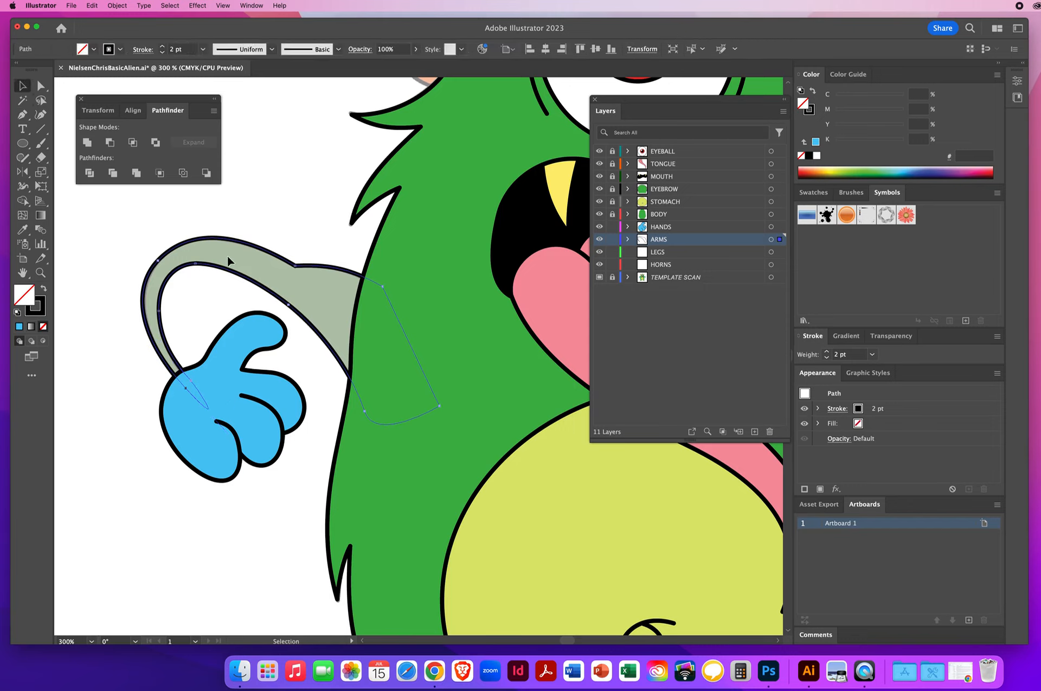
{"action": "left_click", "coordinate": [23, 230]}
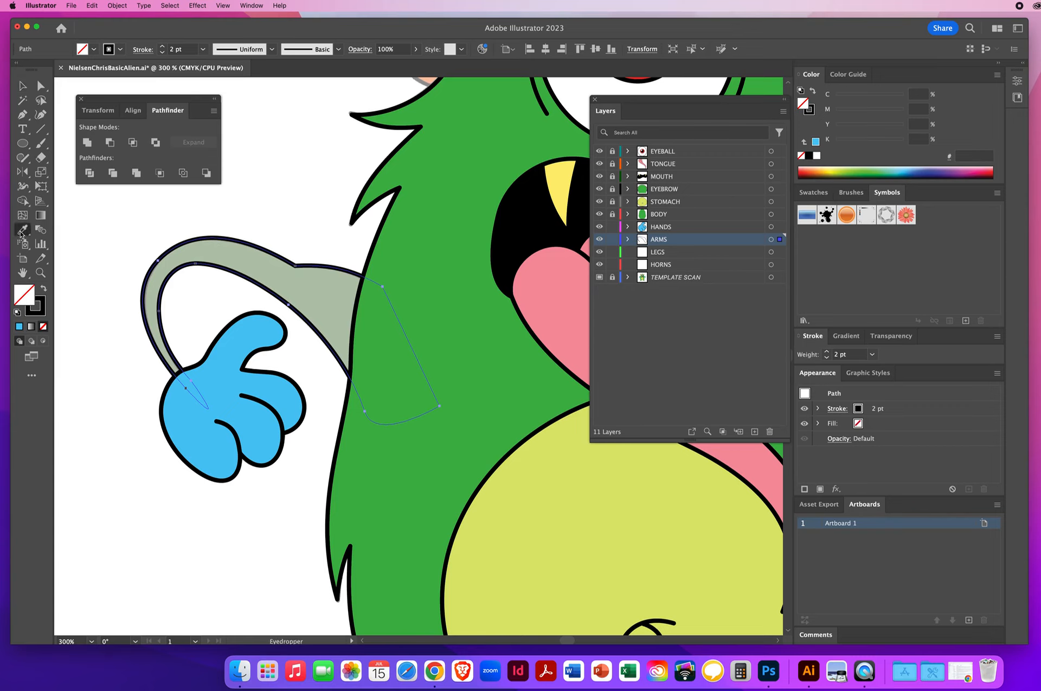
{"action": "left_click", "coordinate": [318, 291]}
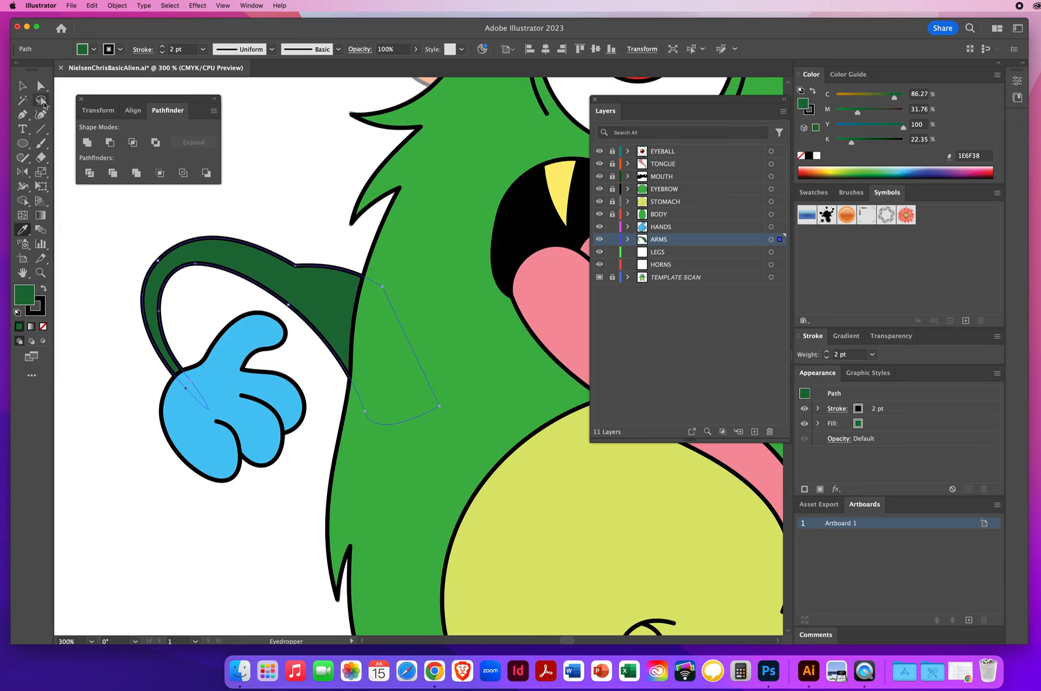
{"action": "left_click", "coordinate": [22, 87]}
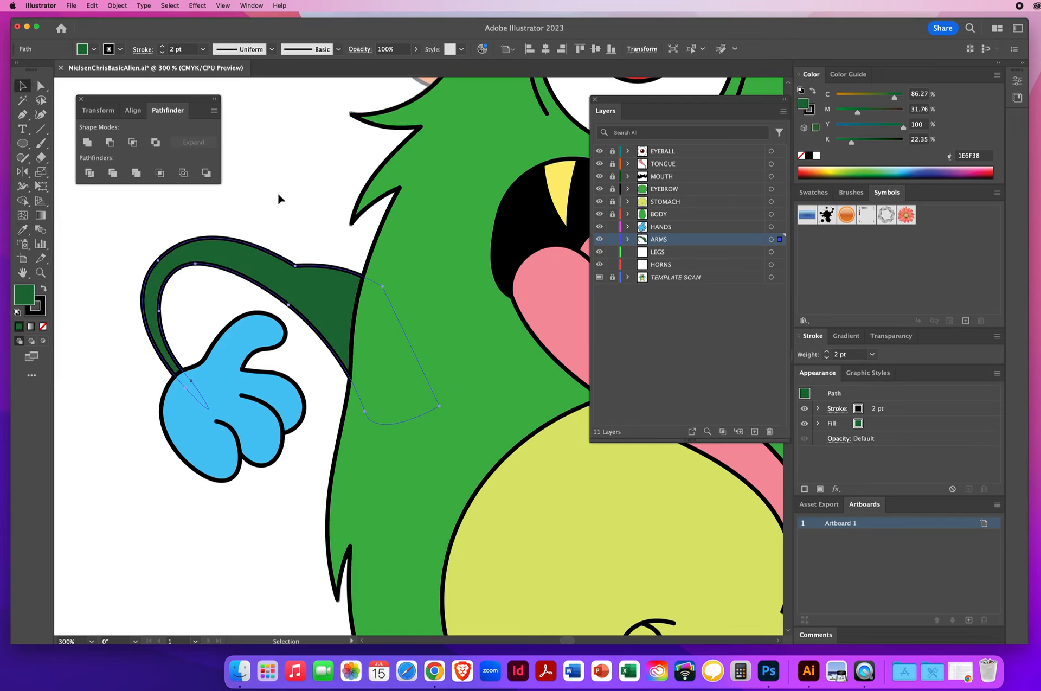
{"action": "left_click", "coordinate": [267, 209]}
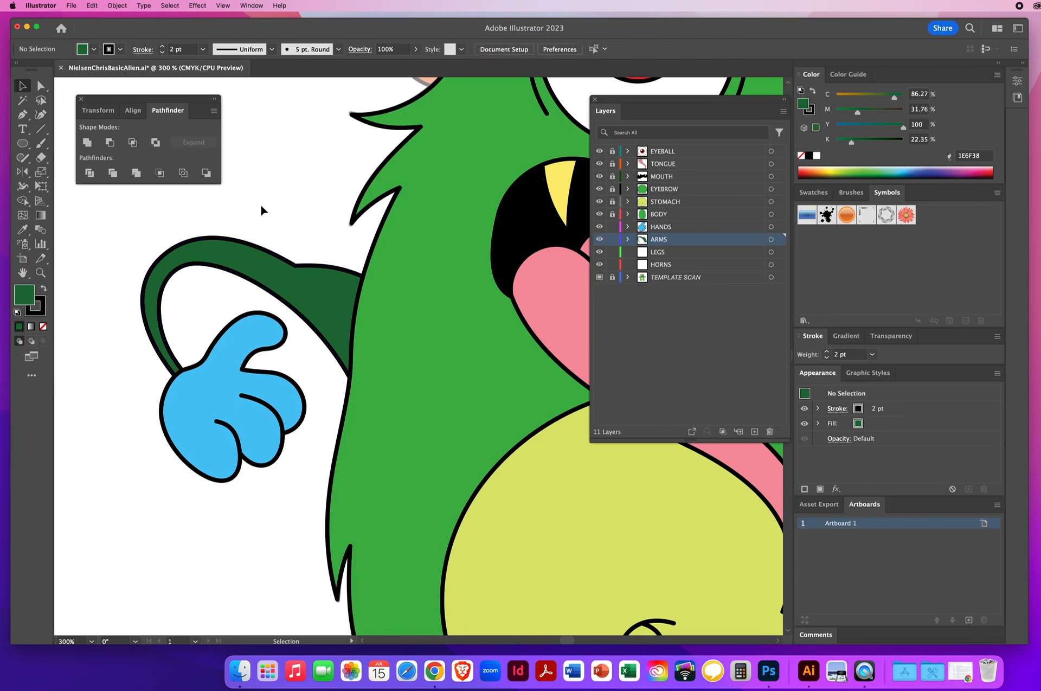
Step: Reflect a copy of the left arm and hand across the body's vertical center line to create the right side
{"action": "key", "text": "a"}
{"action": "key", "text": "super+minus"}
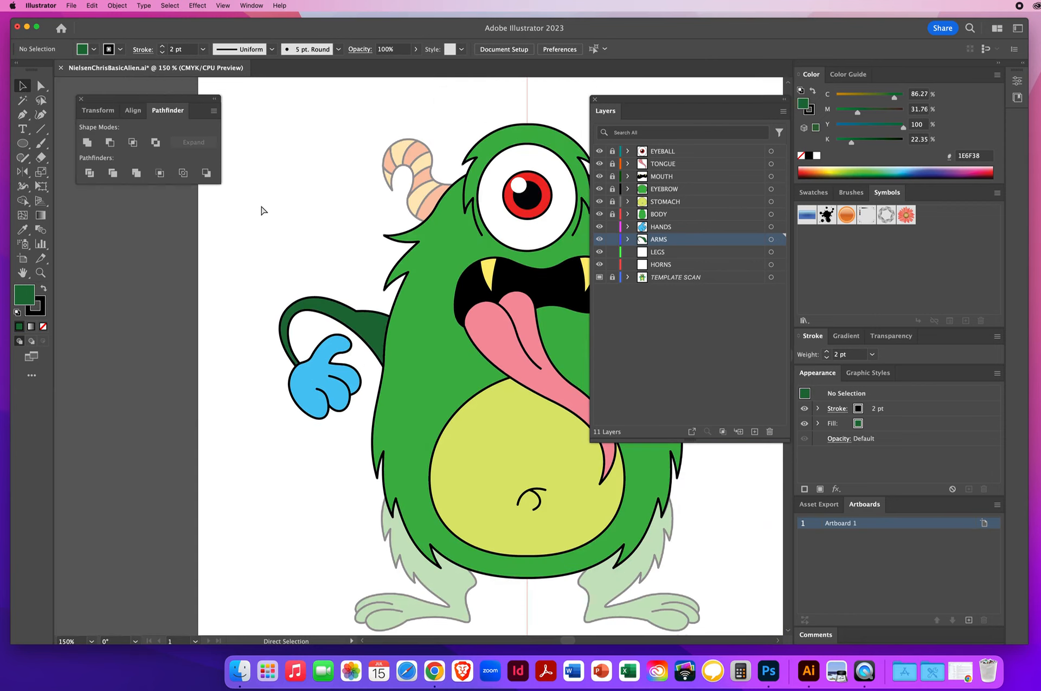
{"action": "key", "text": "v"}
{"action": "key", "text": "space"}
{"action": "left_click_drag", "start_coordinate": [353, 233], "coordinate": [171, 232]}
{"action": "left_click_drag", "start_coordinate": [607, 101], "coordinate": [647, 101]}
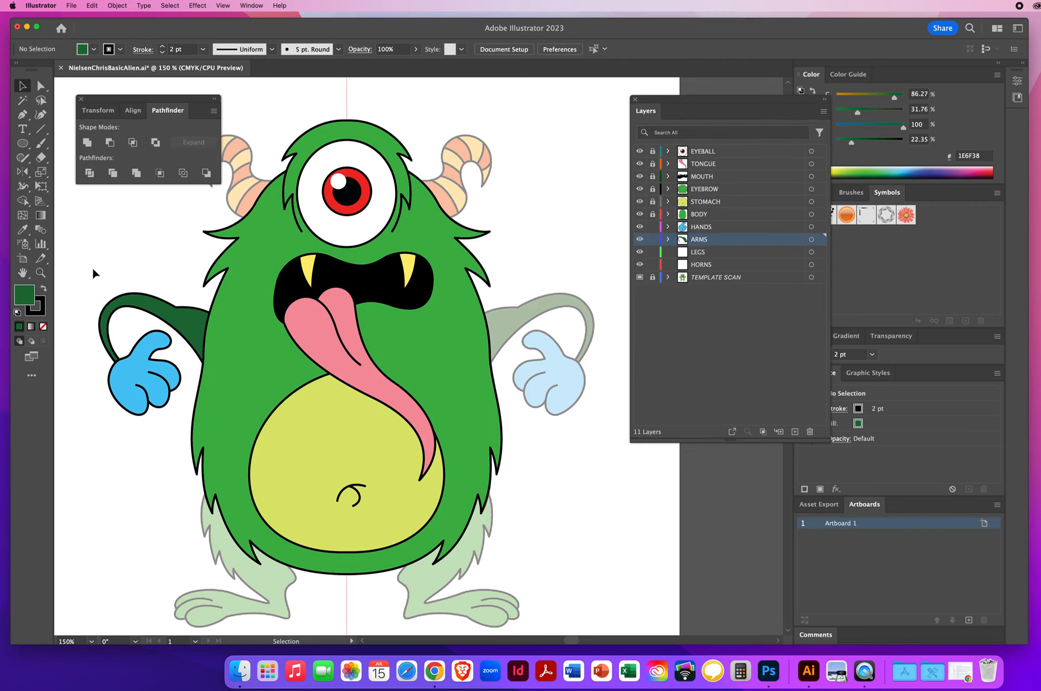
{"action": "left_click_drag", "start_coordinate": [92, 275], "coordinate": [186, 428]}
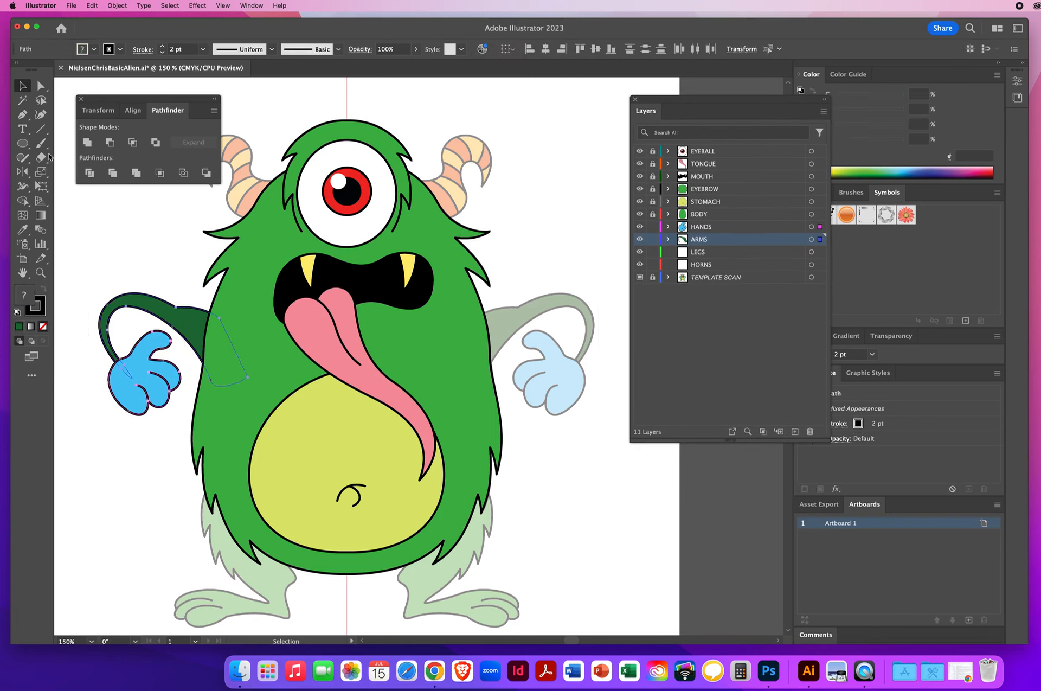
{"action": "left_click", "coordinate": [21, 172]}
{"action": "left_click", "coordinate": [347, 97], "text": "alt"}
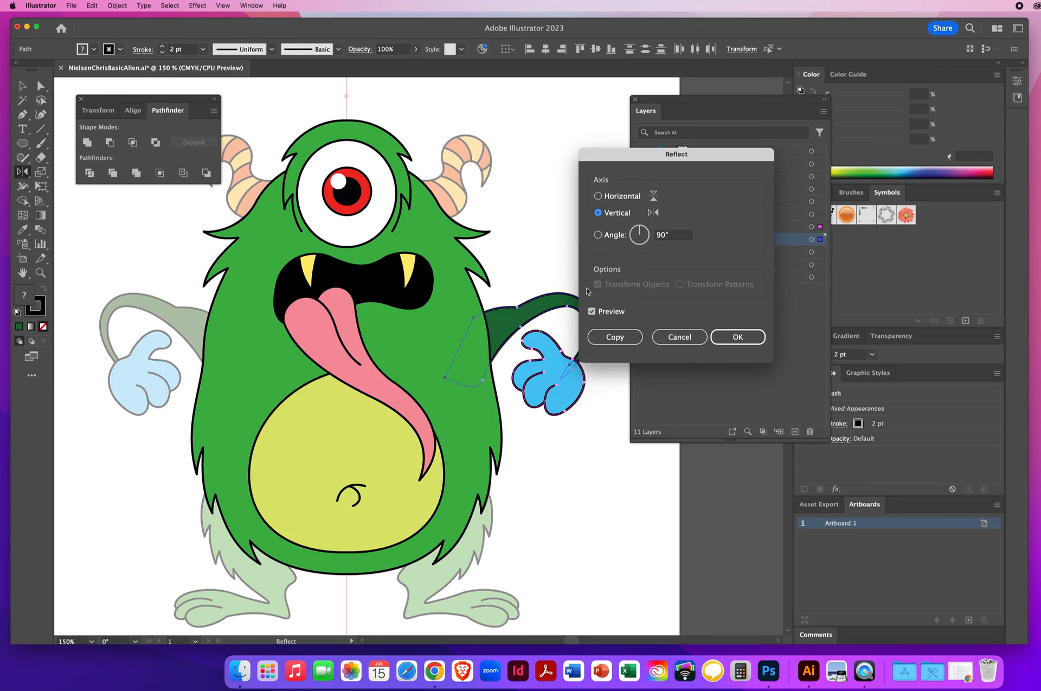
{"action": "left_click", "coordinate": [611, 336]}
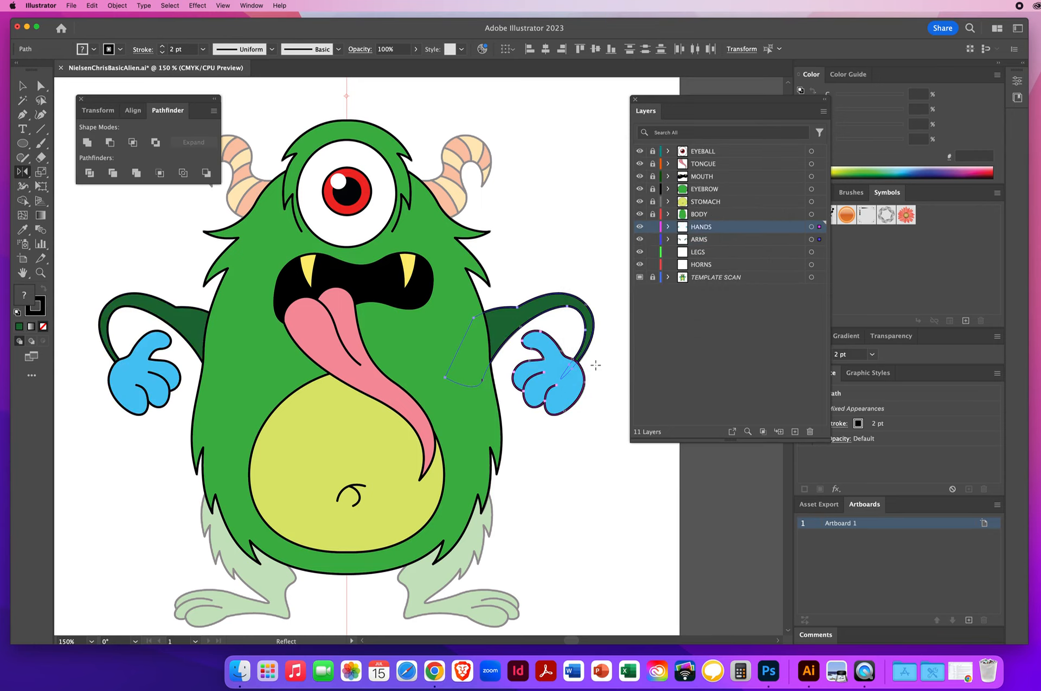
Step: Lock the HANDS and ARMS layers and save the file
{"action": "key", "text": "v"}
{"action": "left_click", "coordinate": [652, 227]}
{"action": "left_click", "coordinate": [652, 239]}
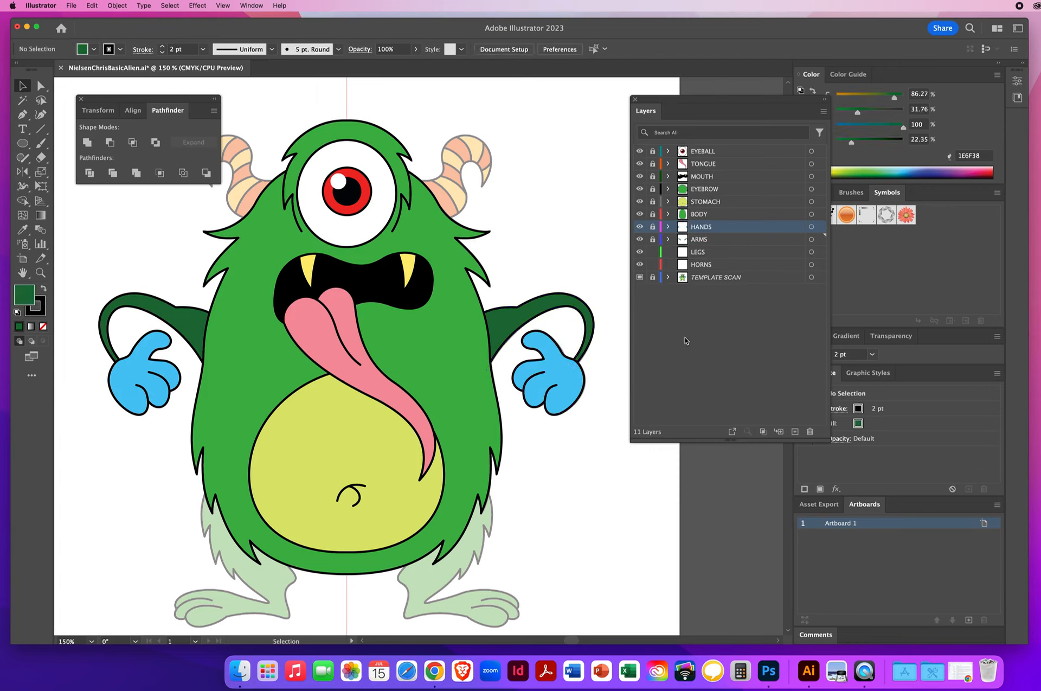
{"action": "key", "text": "super+s"}
Step: On the LEGS layer with no fill, zoom into the left leg and trace its outer edge down from the body with the Pen tool
{"action": "left_click", "coordinate": [714, 252]}
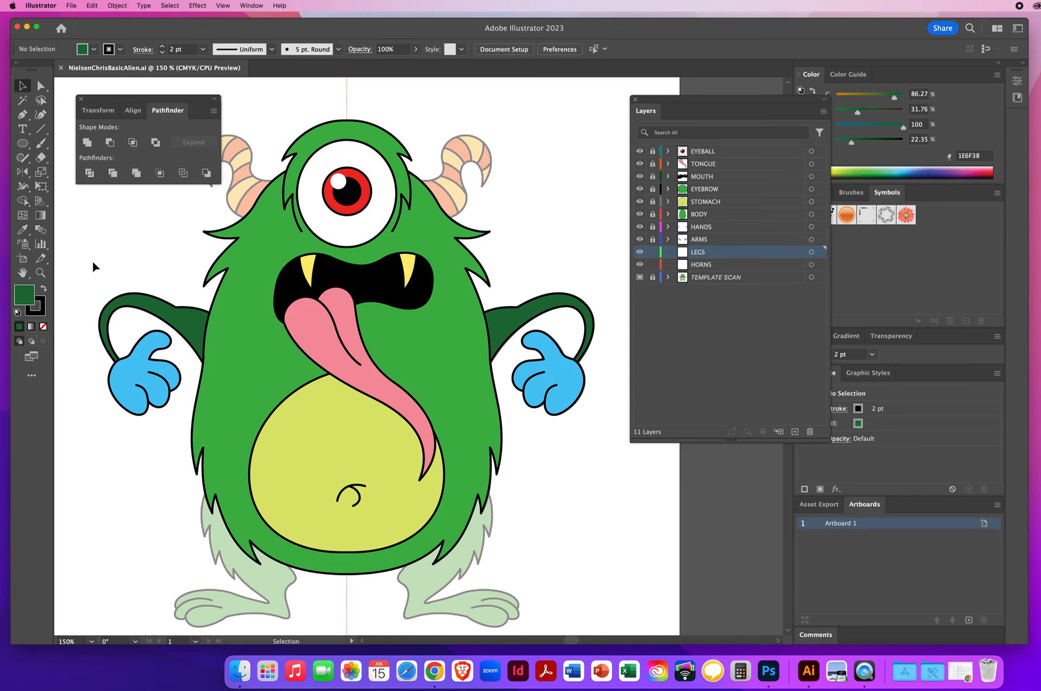
{"action": "key", "text": "slash"}
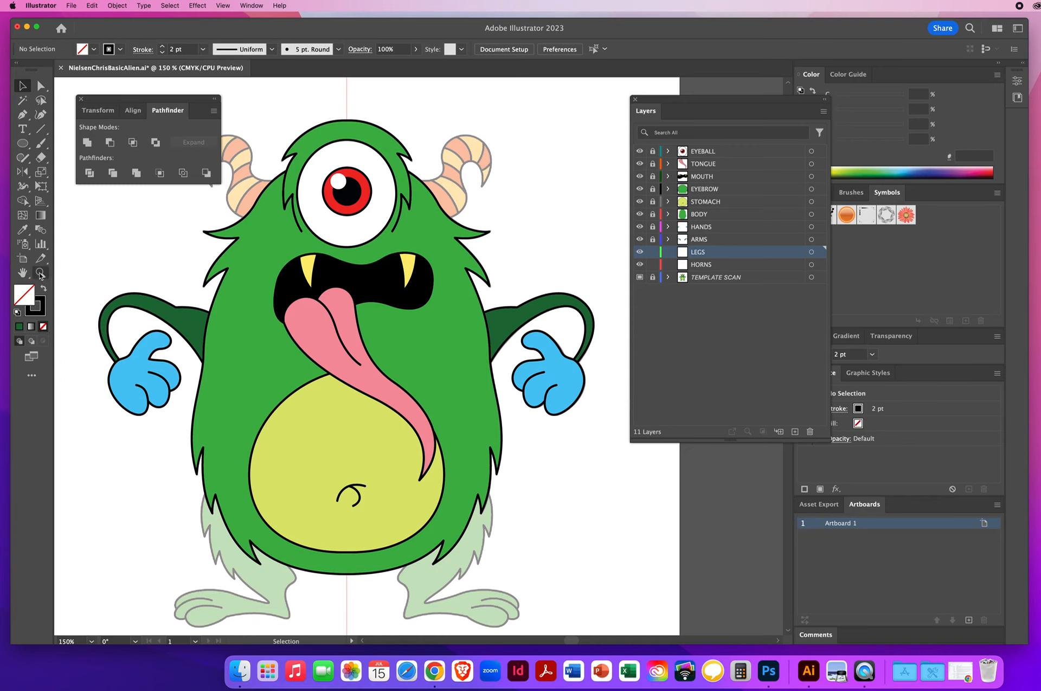
{"action": "left_click", "coordinate": [41, 274]}
{"action": "left_click", "coordinate": [317, 524]}
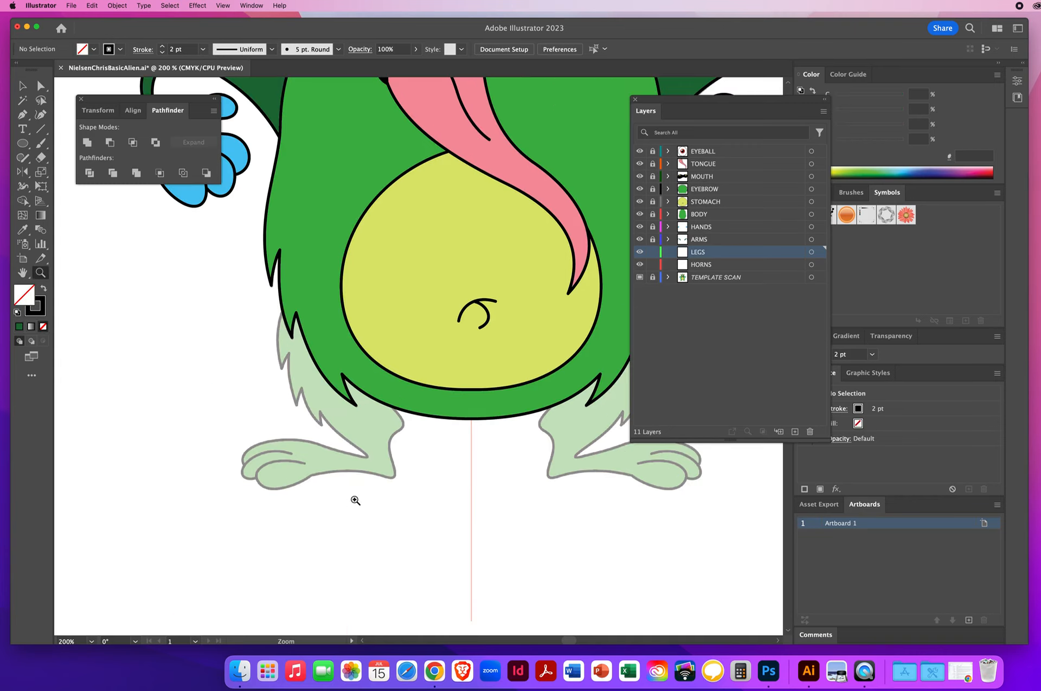
{"action": "left_click", "coordinate": [423, 421]}
{"action": "left_click", "coordinate": [377, 349]}
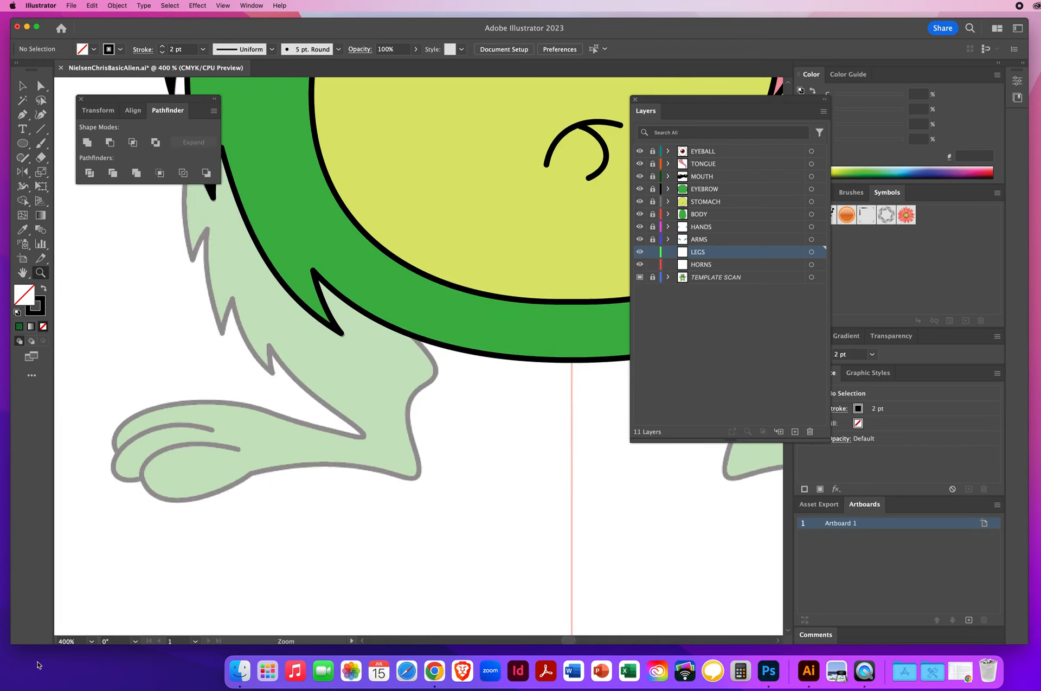
{"action": "left_click", "coordinate": [22, 115]}
{"action": "left_click_drag", "start_coordinate": [384, 297], "coordinate": [397, 322]}
{"action": "left_click", "coordinate": [398, 323]}
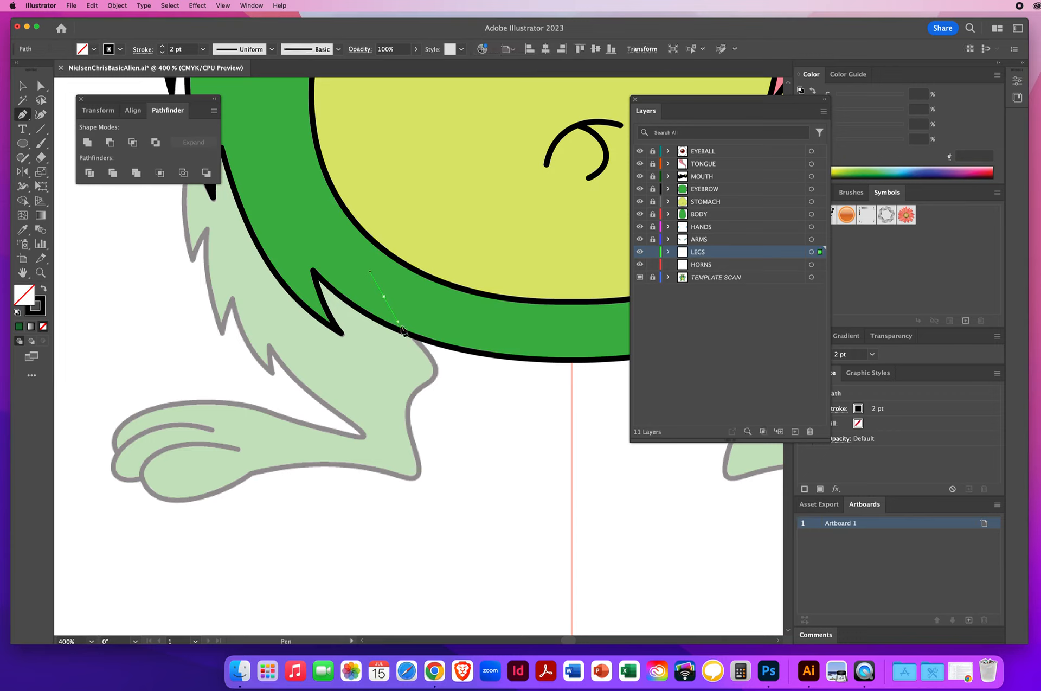
{"action": "left_click", "coordinate": [428, 354]}
{"action": "left_click", "coordinate": [438, 369]}
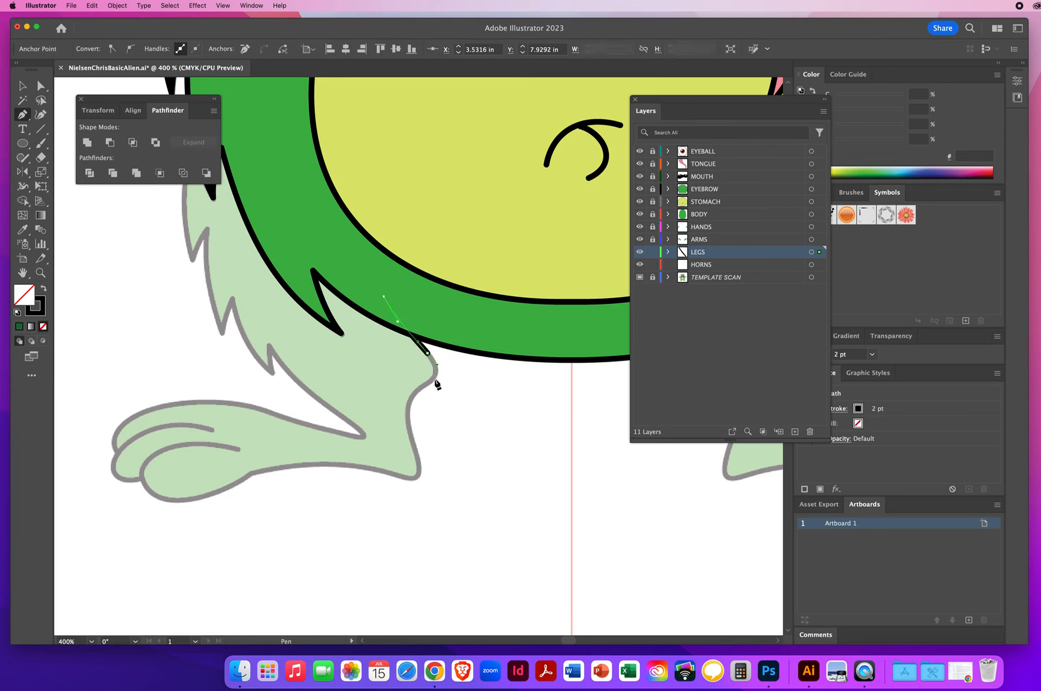
{"action": "left_click", "coordinate": [424, 384]}
{"action": "left_click_drag", "start_coordinate": [407, 396], "coordinate": [406, 396]}
{"action": "left_click_drag", "start_coordinate": [420, 470], "coordinate": [423, 474]}
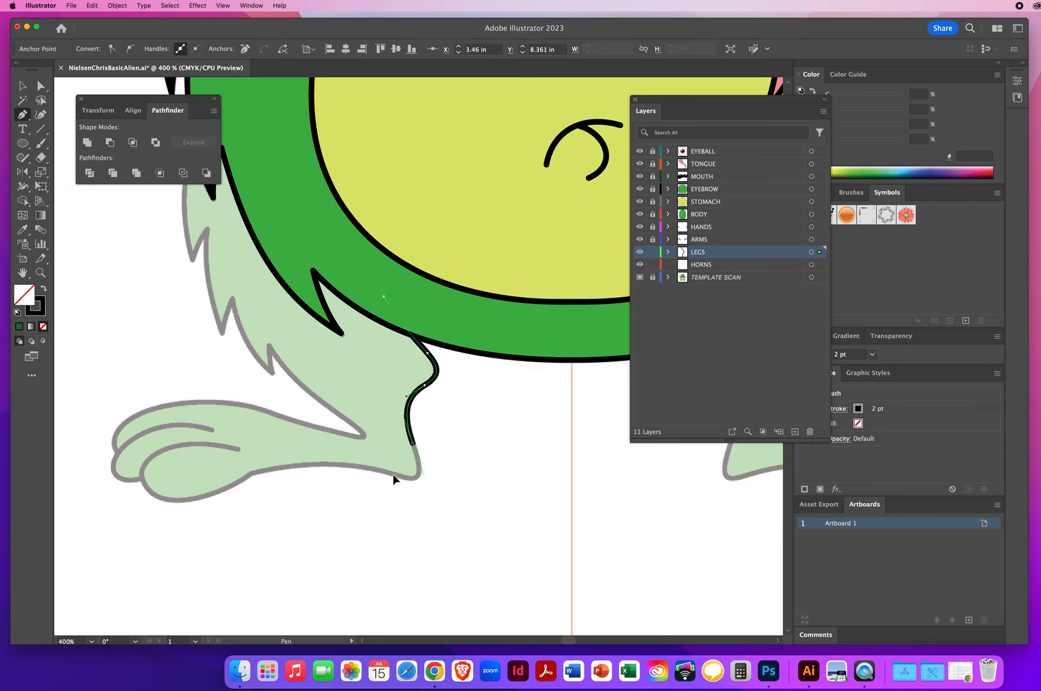
Step: Continue the left leg outline along the bottom of the foot toward the toes with the Pen tool
{"action": "left_click_drag", "start_coordinate": [393, 475], "coordinate": [362, 464]}
{"action": "left_click_drag", "start_coordinate": [250, 474], "coordinate": [184, 489]}
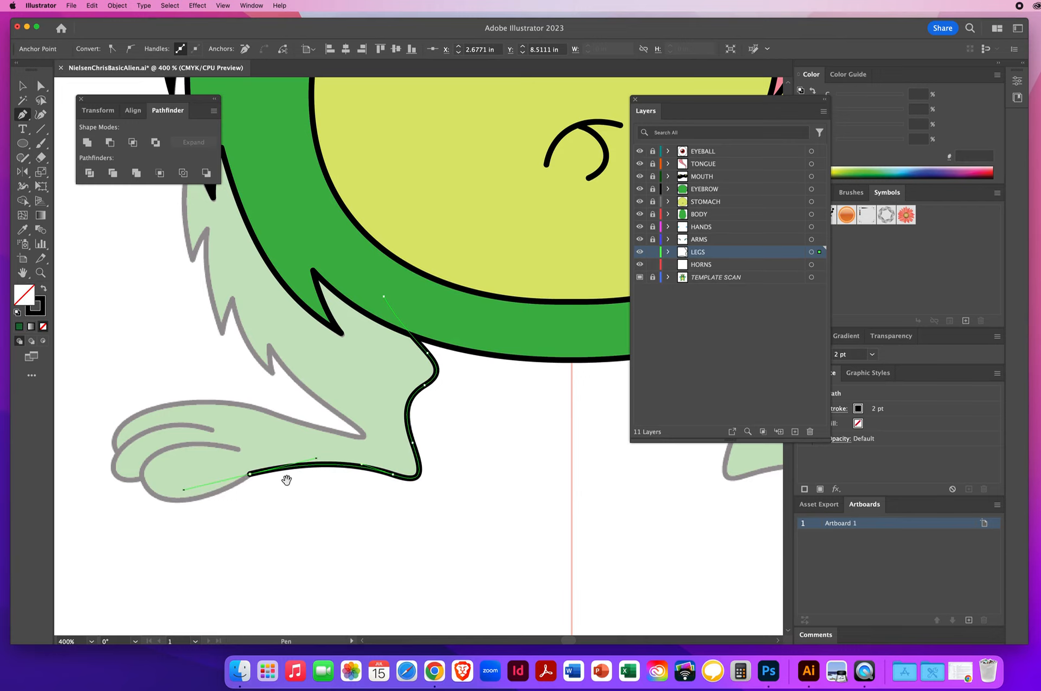
{"action": "left_click_drag", "start_coordinate": [286, 479], "coordinate": [407, 426]}
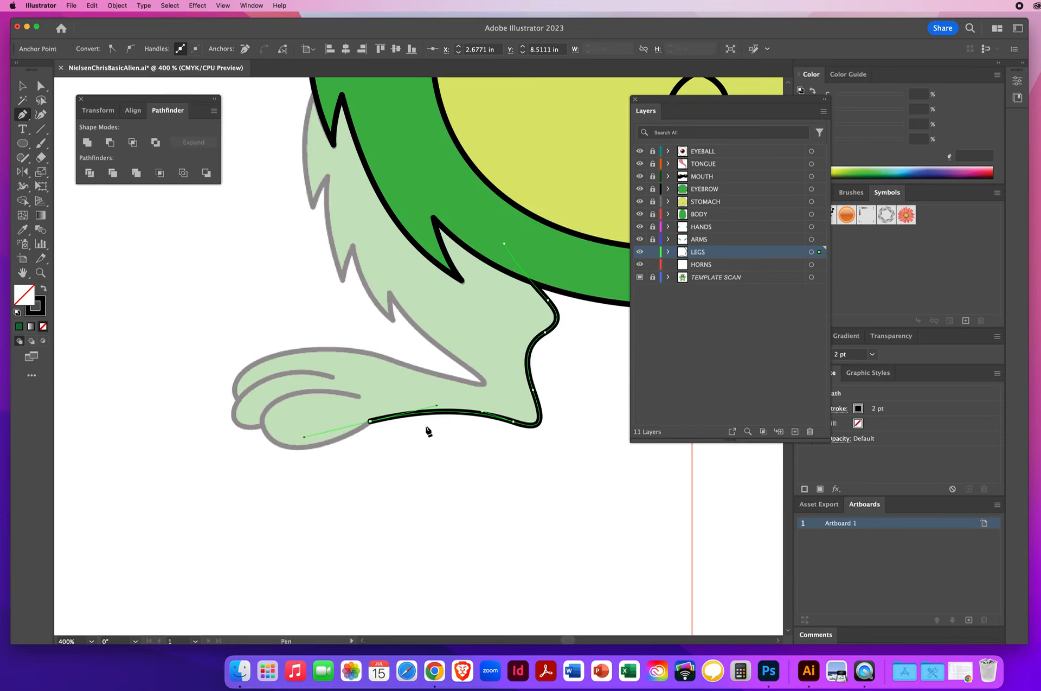
{"action": "left_click", "coordinate": [369, 421]}
{"action": "left_click", "coordinate": [348, 437]}
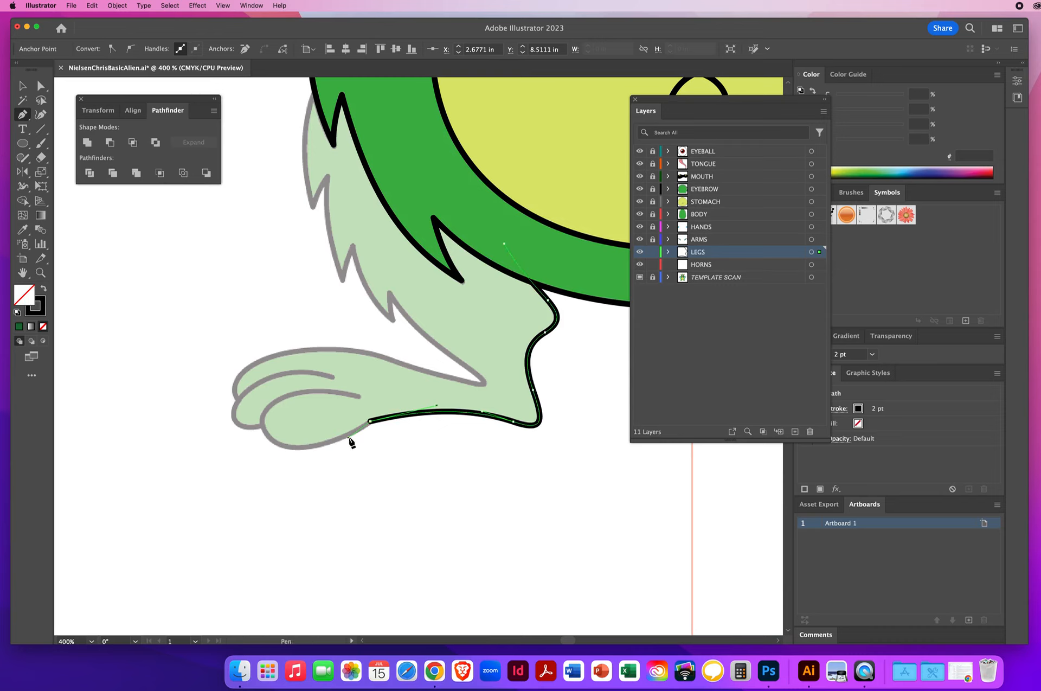
{"action": "left_click", "coordinate": [302, 447]}
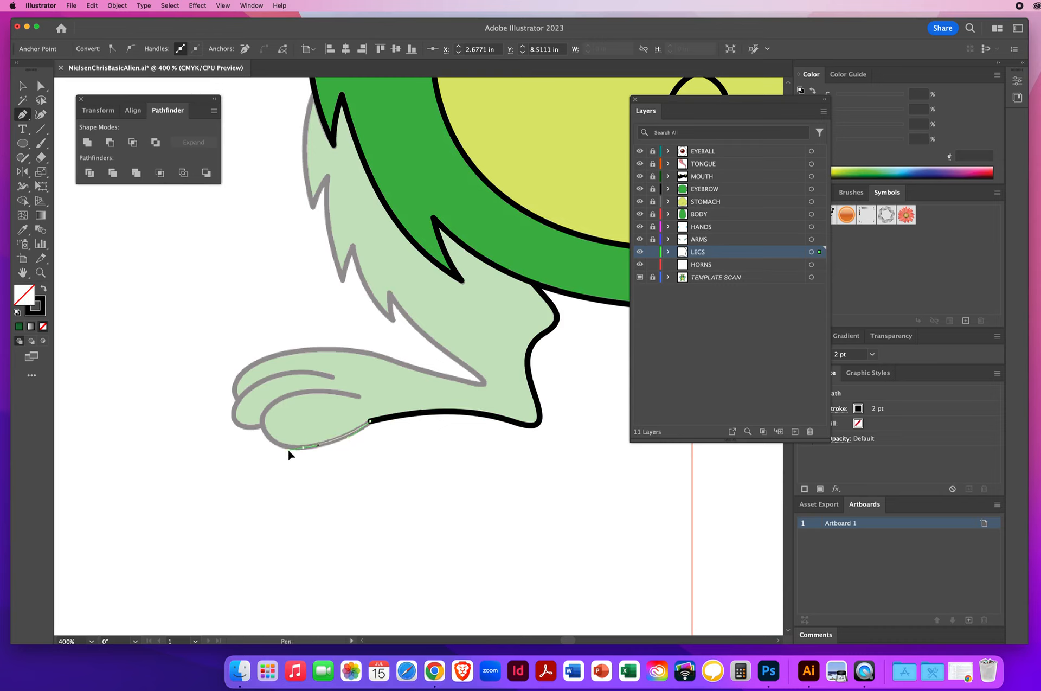
{"action": "left_click_drag", "start_coordinate": [288, 450], "coordinate": [256, 408]}
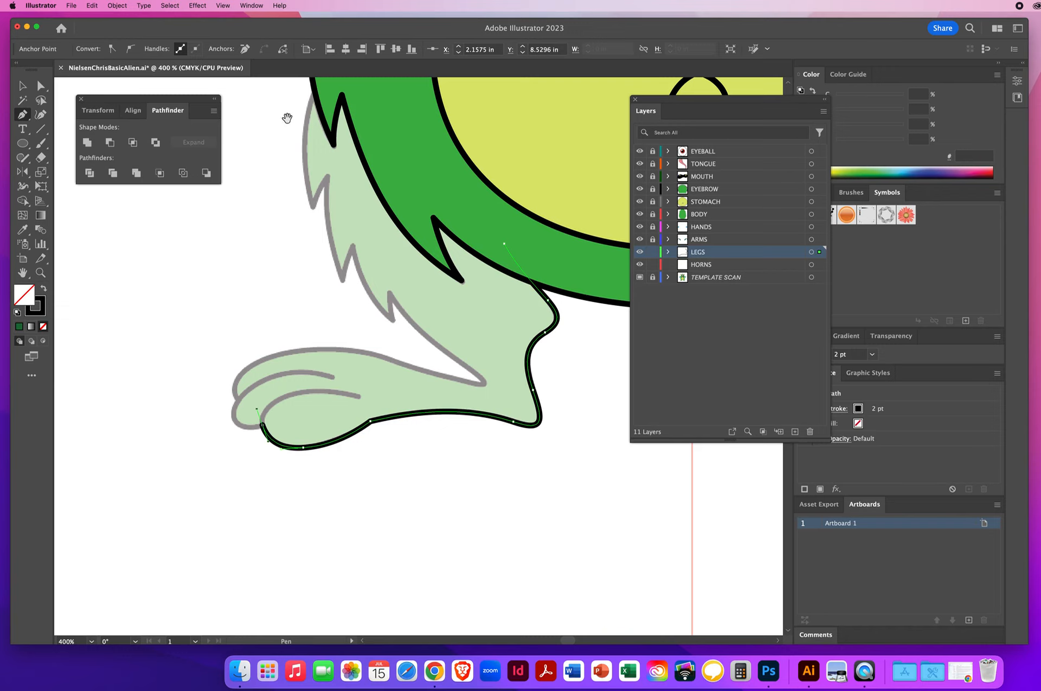
Step: Trace around the tip of the front toe using corner anchor points
{"action": "left_click_drag", "start_coordinate": [288, 119], "coordinate": [453, 507]}
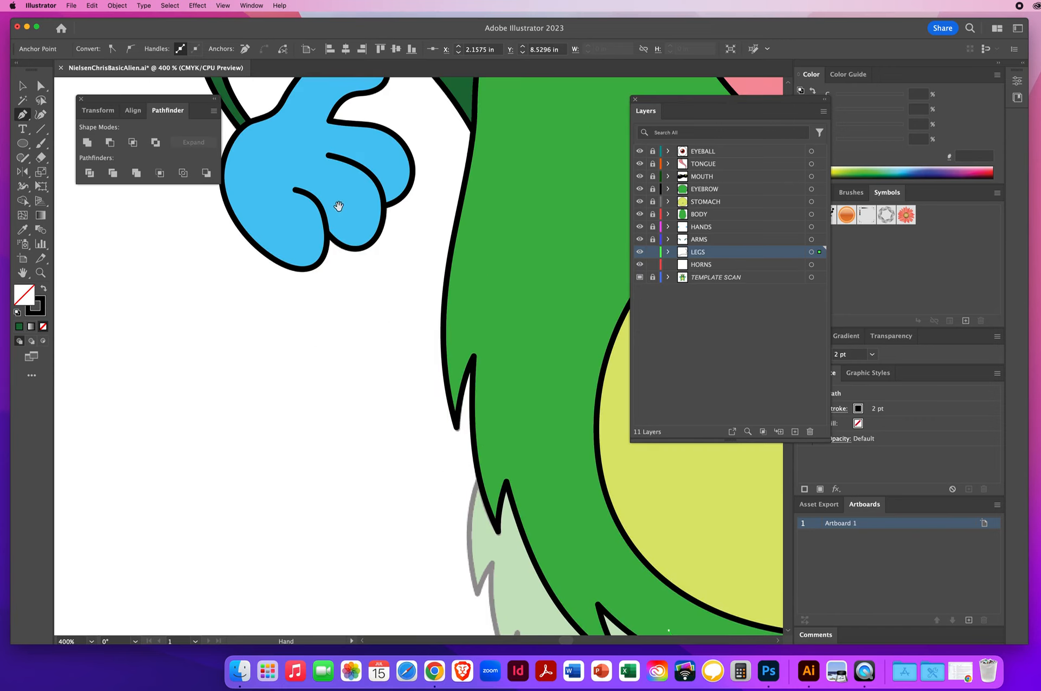
{"action": "left_click_drag", "start_coordinate": [453, 427], "coordinate": [292, 78]}
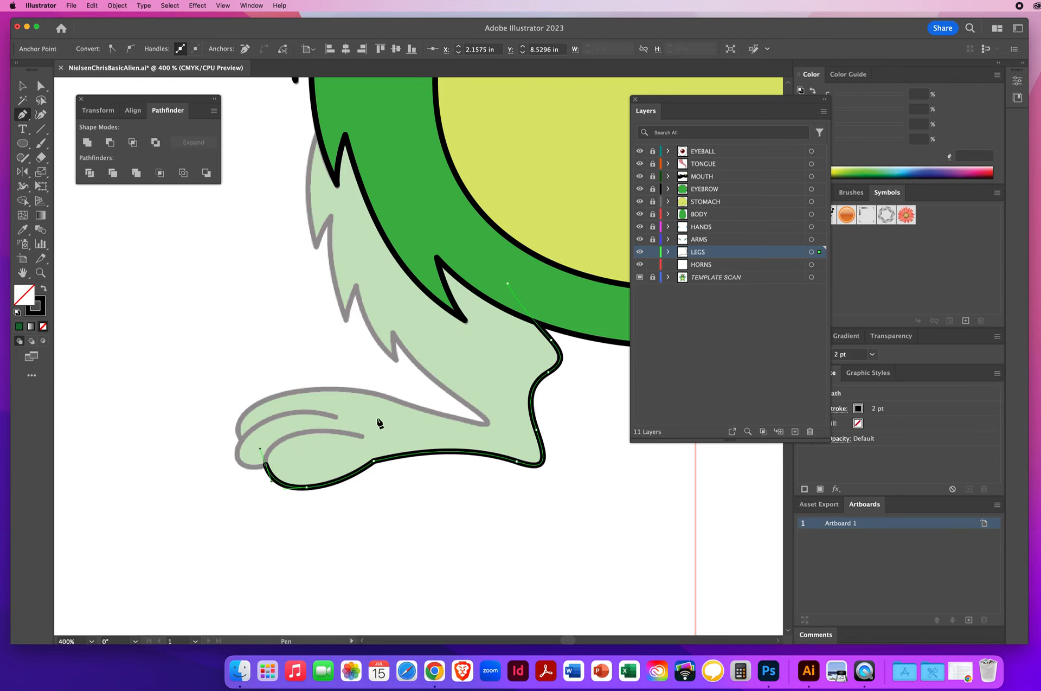
{"action": "left_click", "coordinate": [265, 466]}
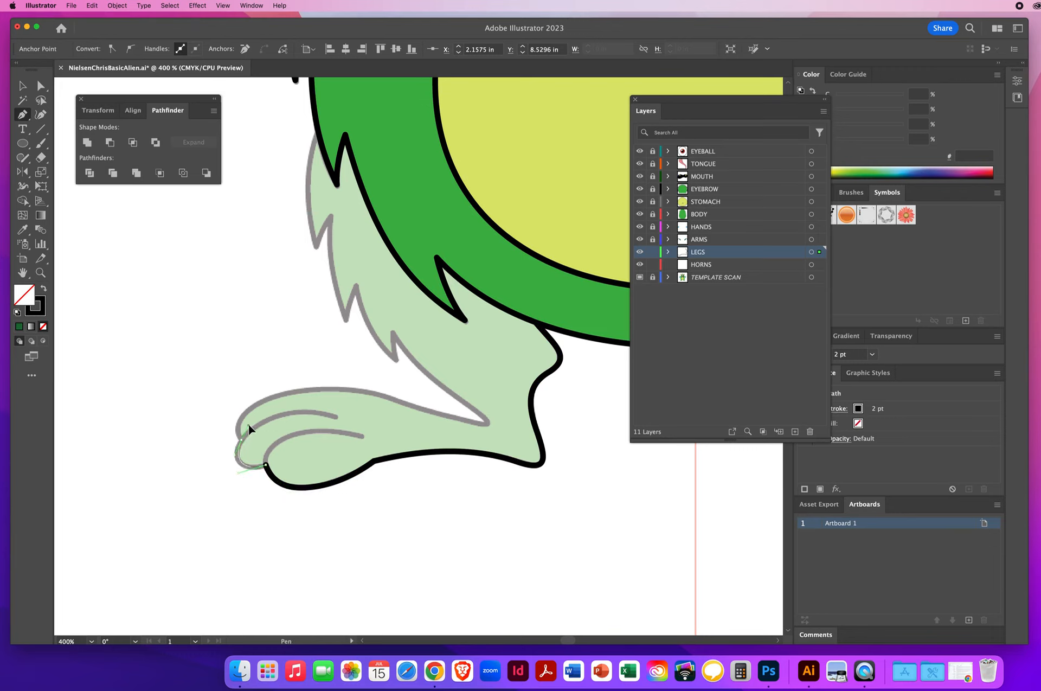
{"action": "left_click_drag", "start_coordinate": [251, 427], "coordinate": [253, 428]}
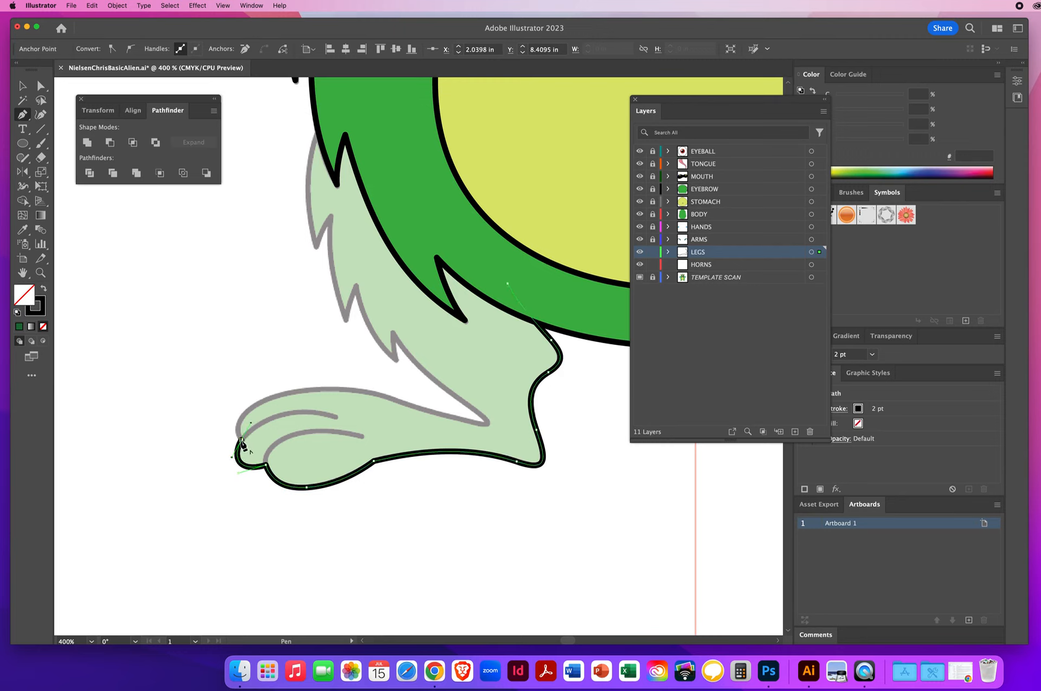
{"action": "left_click", "coordinate": [240, 440]}
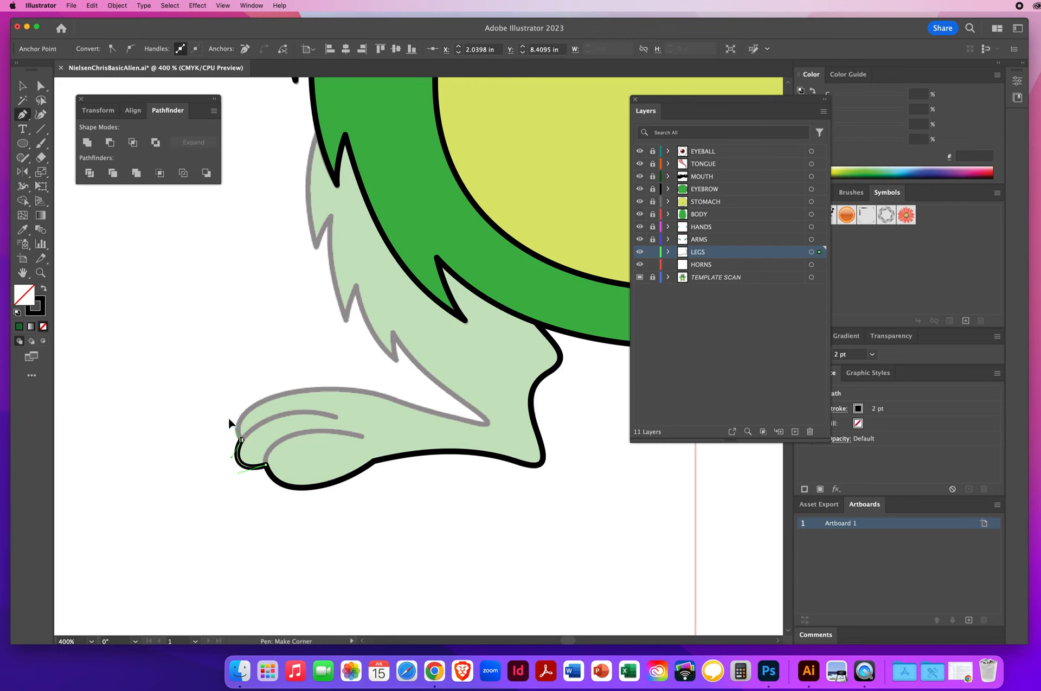
{"action": "left_click_drag", "start_coordinate": [230, 421], "coordinate": [230, 419]}
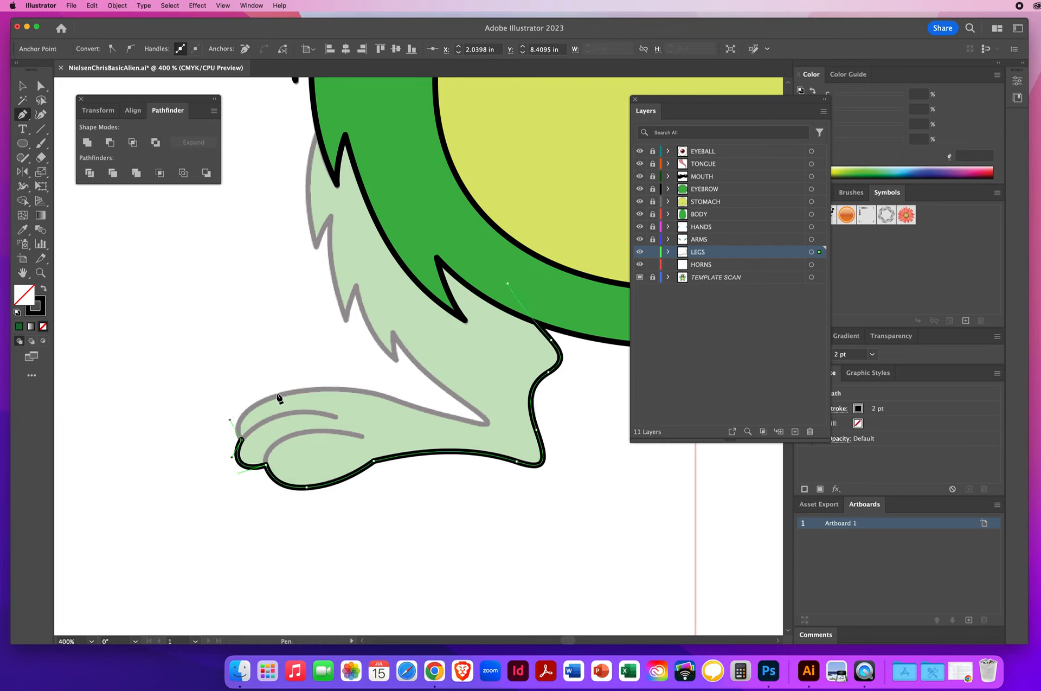
Step: Trace the top of the foot back toward the ankle, ending in a sharp corner point
{"action": "left_click_drag", "start_coordinate": [275, 398], "coordinate": [299, 387]}
{"action": "left_click_drag", "start_coordinate": [399, 401], "coordinate": [438, 414]}
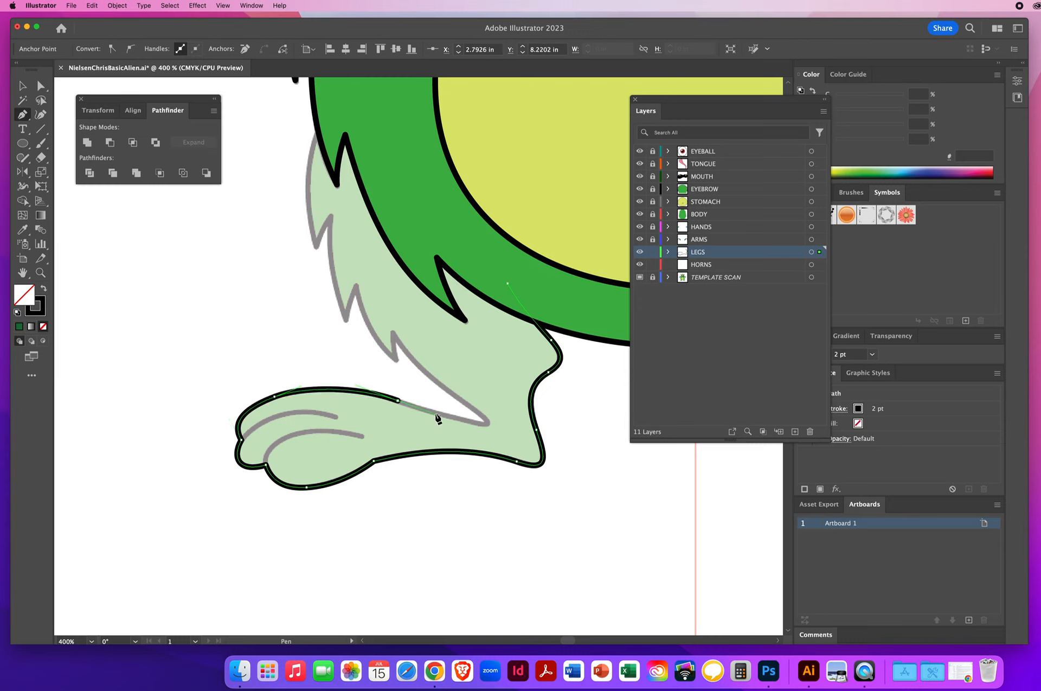
{"action": "left_click", "coordinate": [478, 424]}
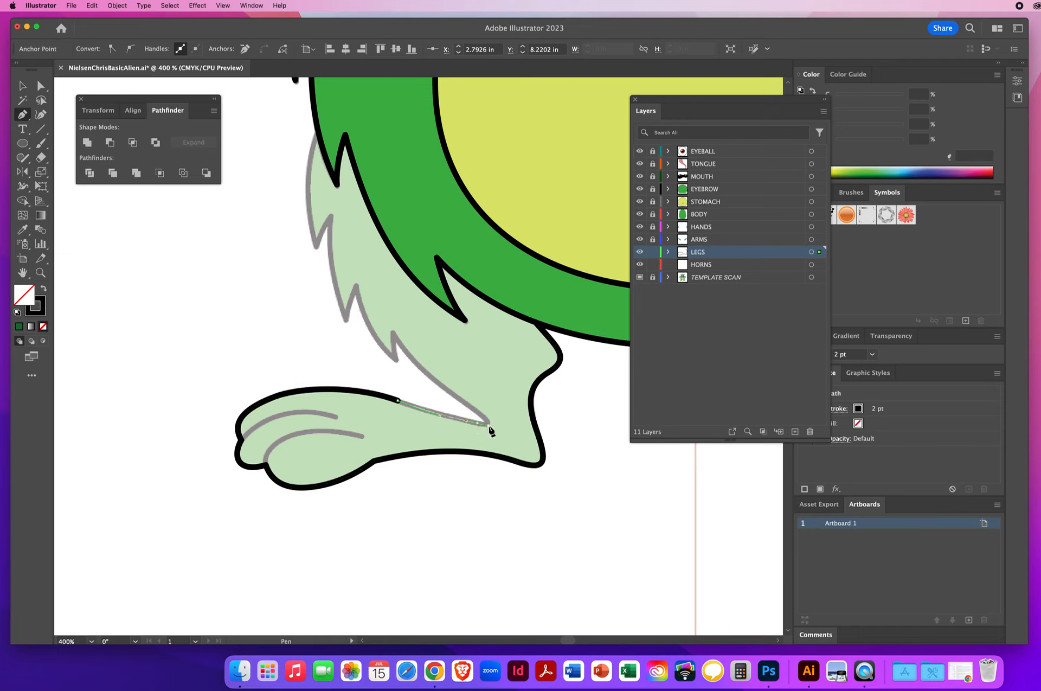
{"action": "left_click", "coordinate": [487, 424]}
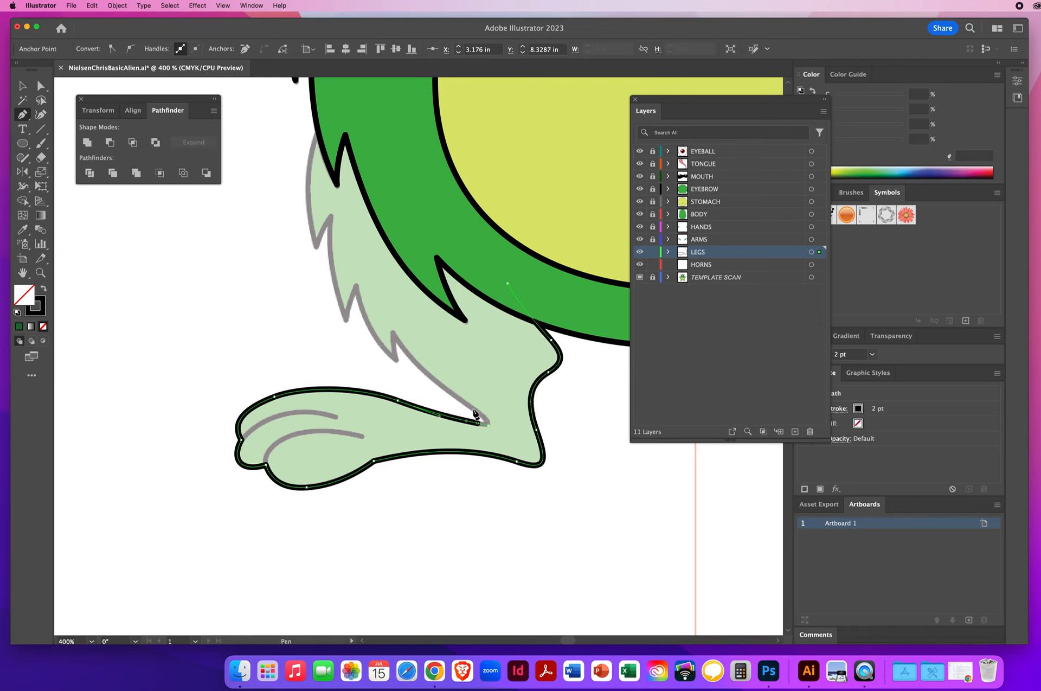
{"action": "left_click", "coordinate": [477, 422]}
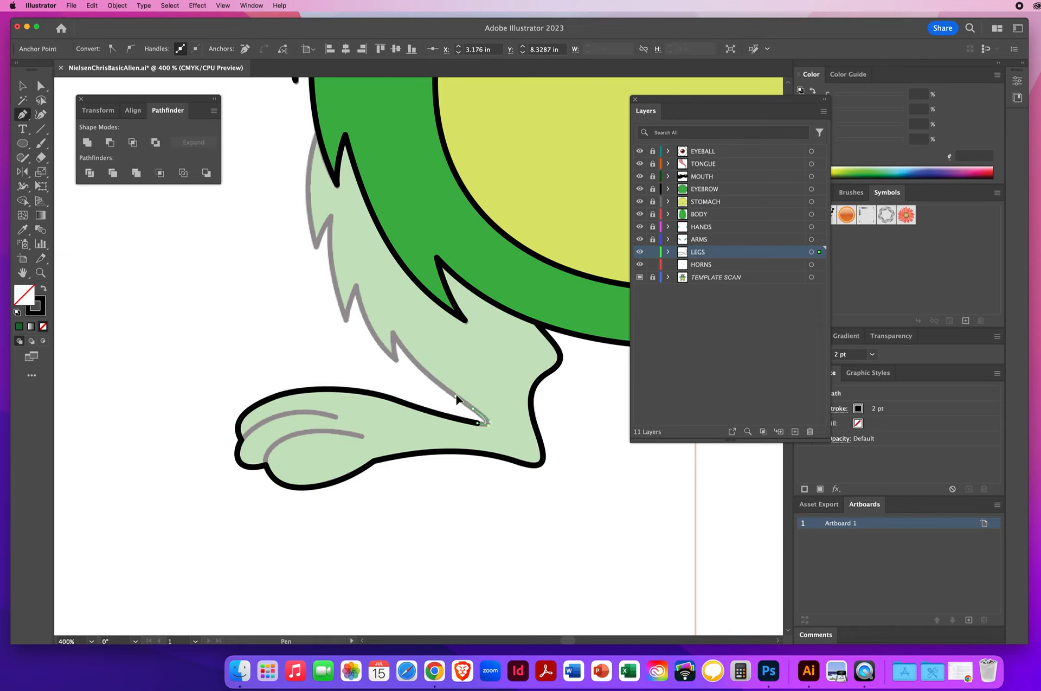
{"action": "left_click", "coordinate": [458, 402]}
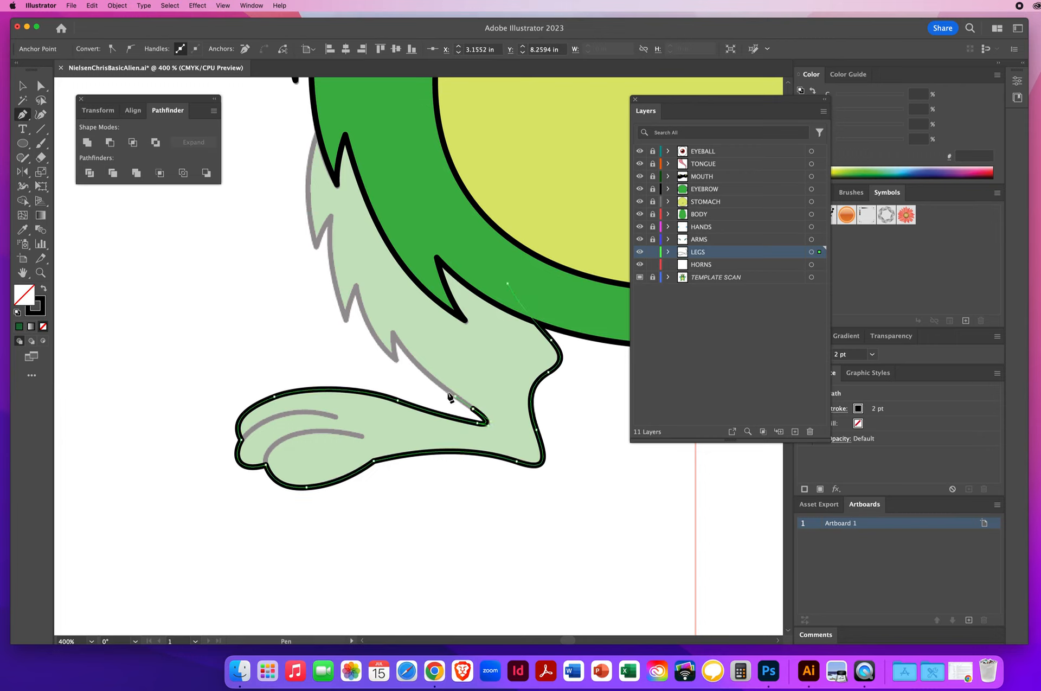
Step: Trace the first jagged fur spikes up the inner edge of the leg with corner points
{"action": "left_click", "coordinate": [393, 333]}
{"action": "left_click_drag", "start_coordinate": [386, 322], "coordinate": [369, 294]}
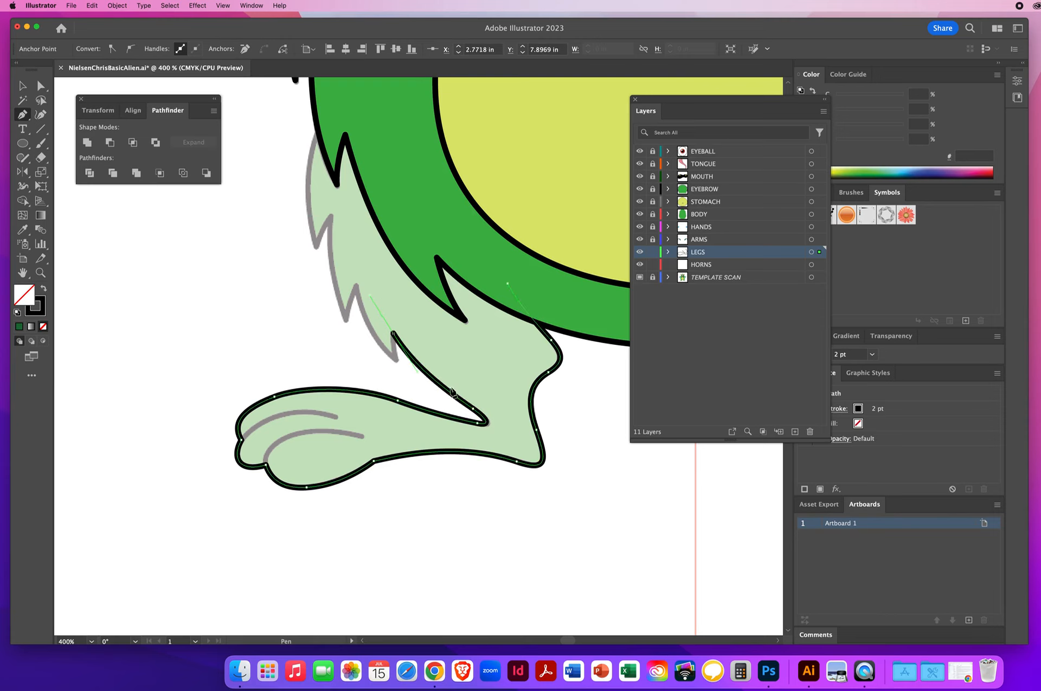
{"action": "left_click", "coordinate": [394, 335]}
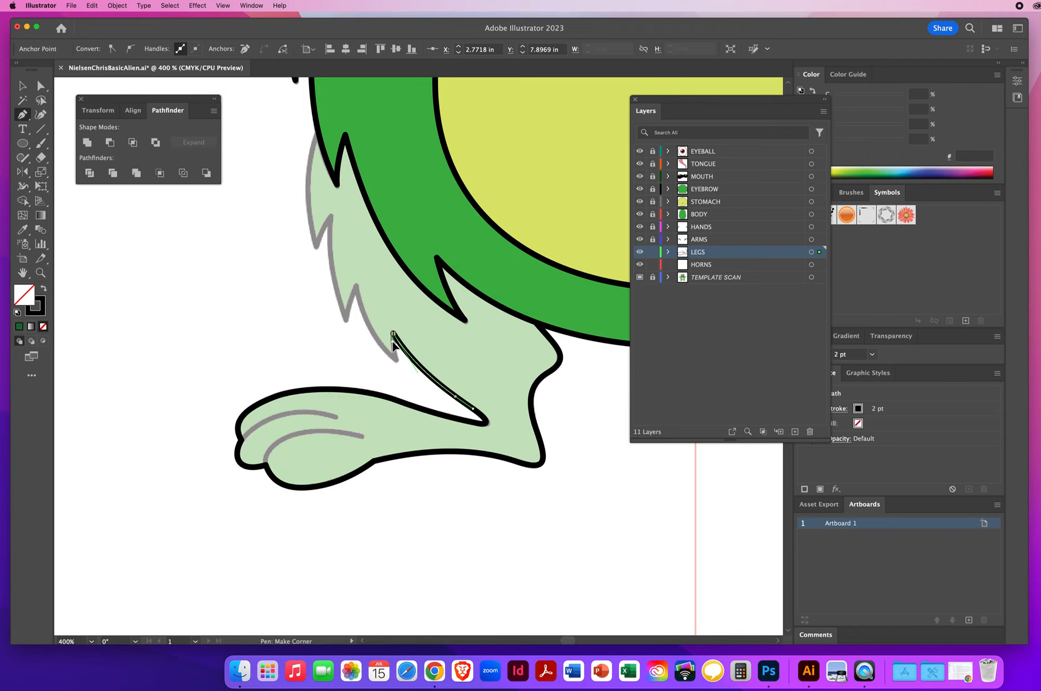
{"action": "left_click_drag", "start_coordinate": [392, 341], "coordinate": [392, 342]}
{"action": "left_click", "coordinate": [397, 365], "text": "super"}
{"action": "left_click", "coordinate": [433, 408], "text": "super"}
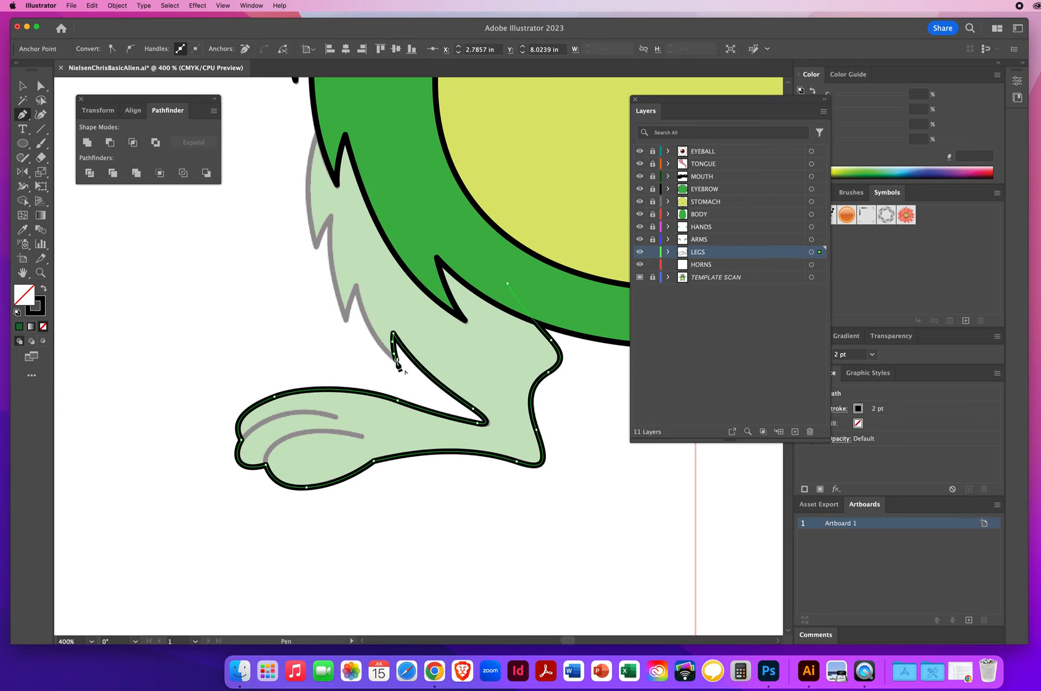
{"action": "left_click_drag", "start_coordinate": [397, 360], "coordinate": [374, 340]}
{"action": "left_click_drag", "start_coordinate": [357, 291], "coordinate": [355, 262]}
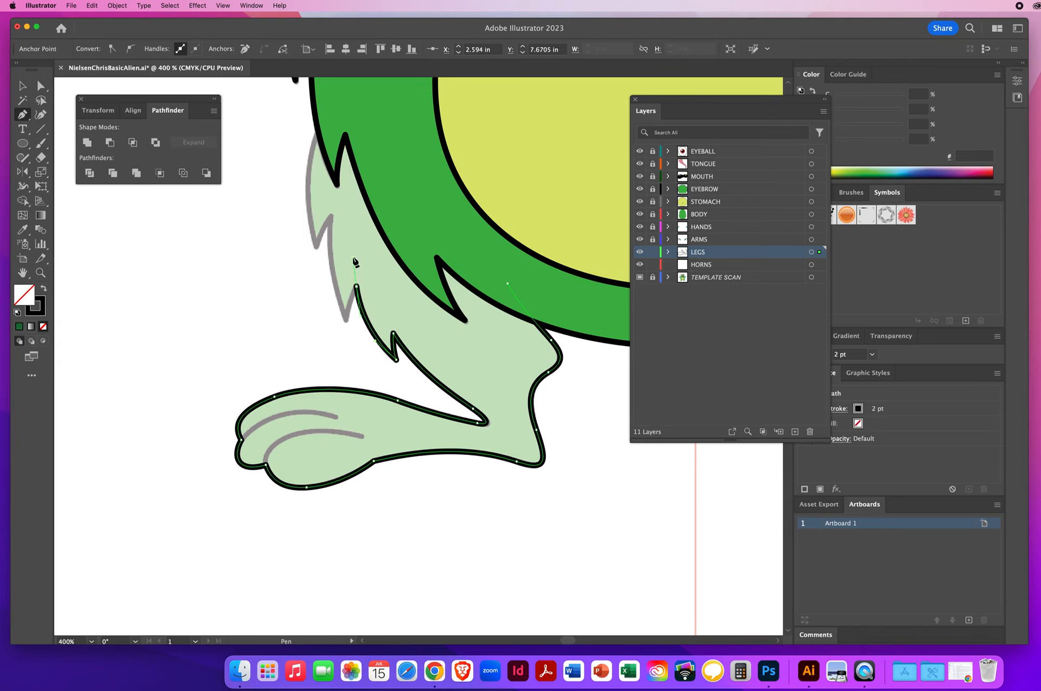
Step: Continue tracing the jagged fur edge upward along the outer side of the leg
{"action": "left_click", "coordinate": [357, 291]}
{"action": "left_click", "coordinate": [346, 319]}
{"action": "left_click", "coordinate": [347, 321]}
{"action": "left_click_drag", "start_coordinate": [346, 320], "coordinate": [333, 291]}
{"action": "left_click_drag", "start_coordinate": [332, 216], "coordinate": [337, 188]}
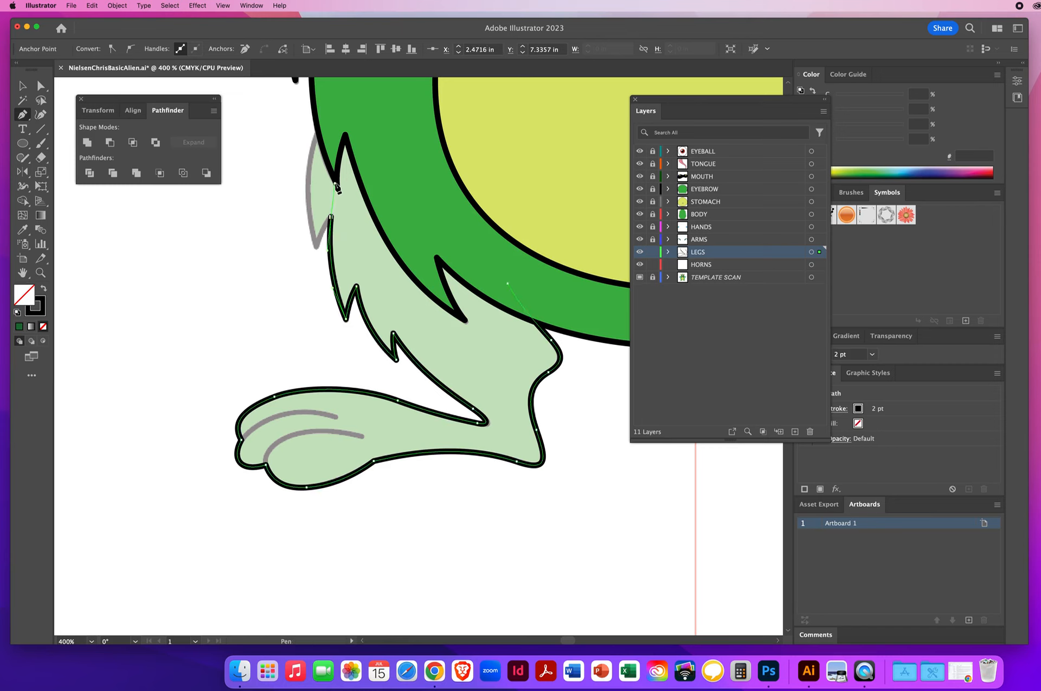
{"action": "left_click", "coordinate": [332, 218]}
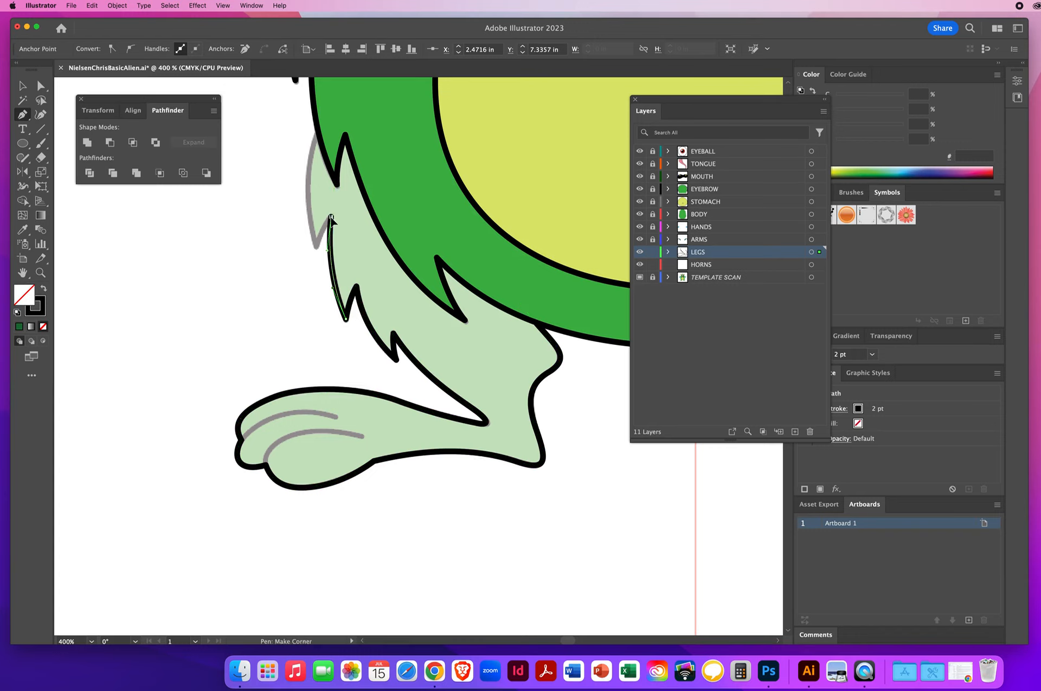
{"action": "left_click", "coordinate": [315, 247]}
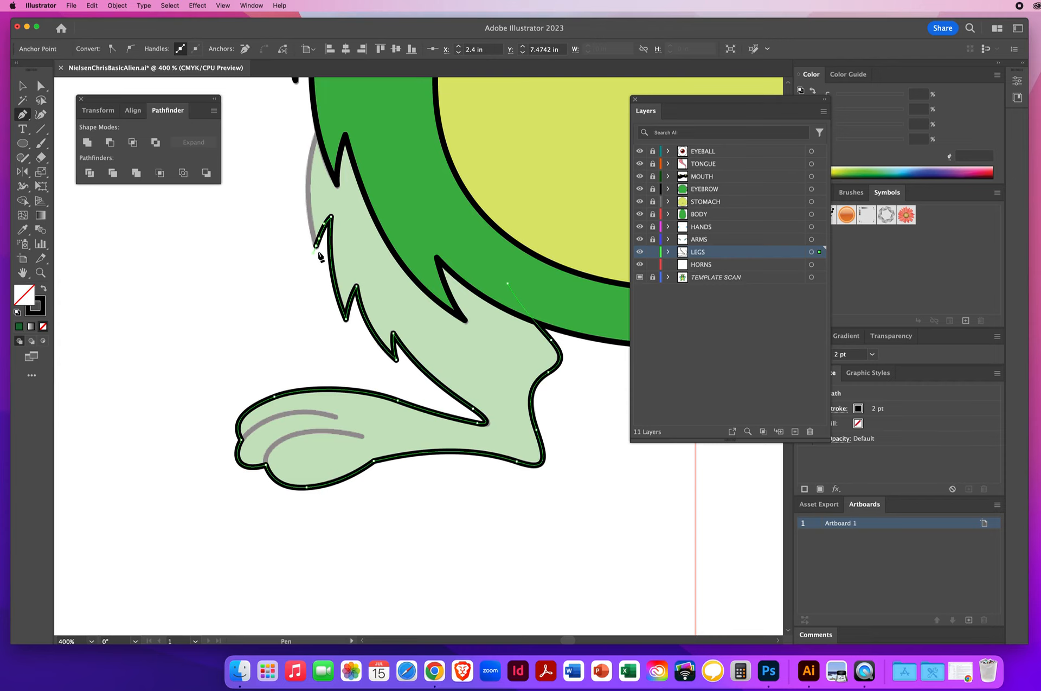
{"action": "left_click_drag", "start_coordinate": [328, 249], "coordinate": [289, 342]}
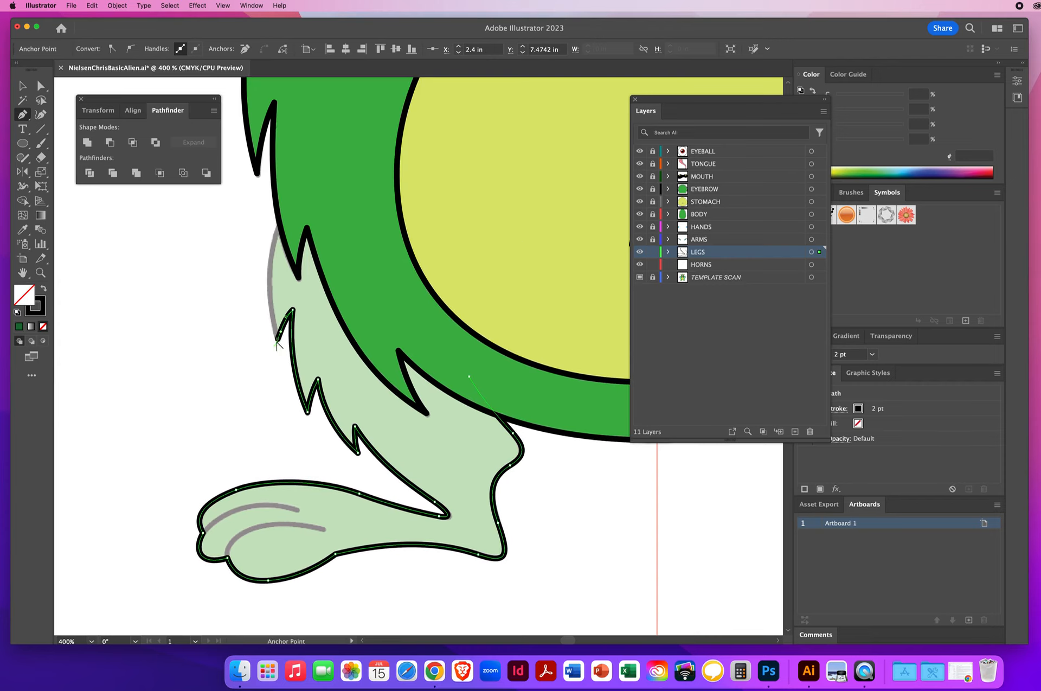
Step: Finish the leg outline by curving it up into the body, close the path, and deselect
{"action": "left_click", "coordinate": [265, 295]}
{"action": "left_click_drag", "start_coordinate": [293, 192], "coordinate": [315, 156]}
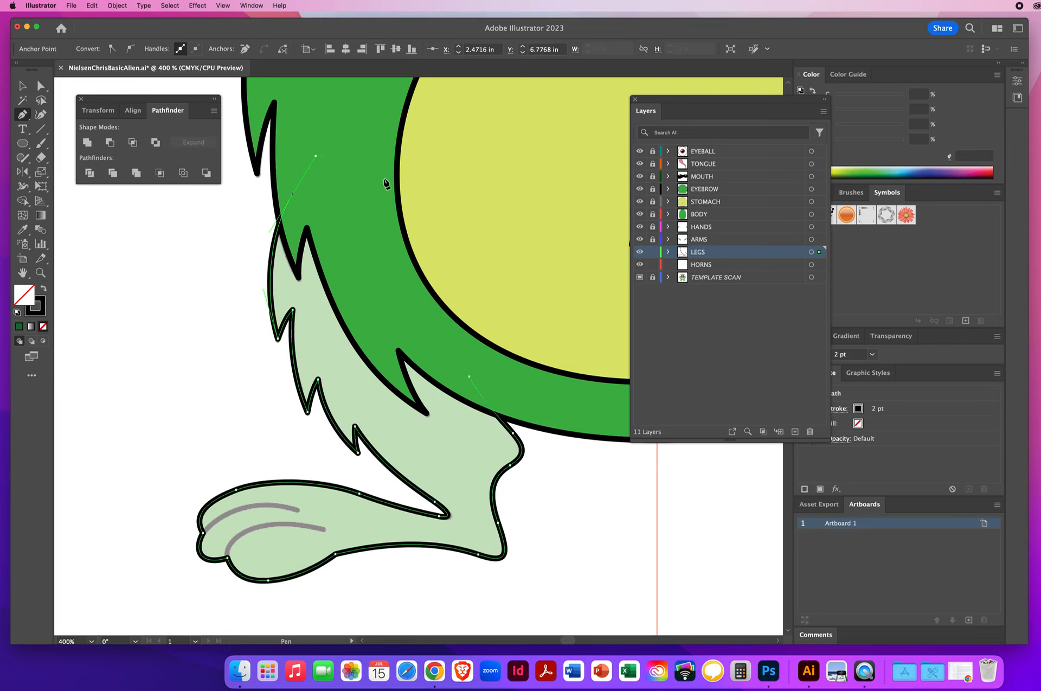
{"action": "left_click", "coordinate": [414, 191]}
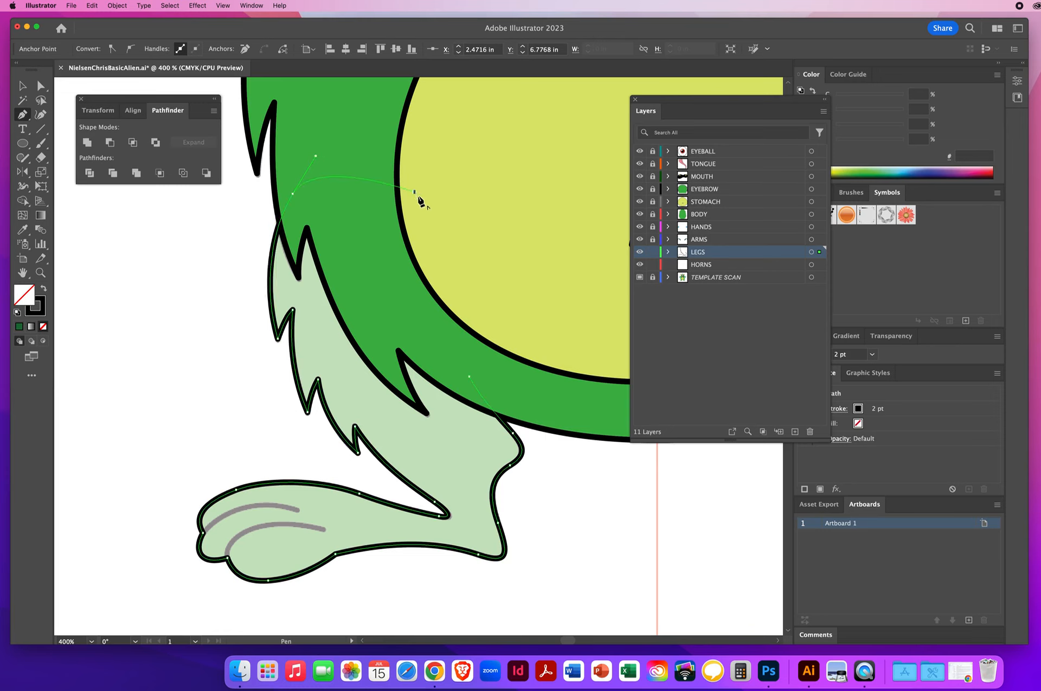
{"action": "left_click", "coordinate": [432, 321]}
{"action": "left_click", "coordinate": [470, 377]}
{"action": "left_click", "coordinate": [215, 388], "text": "super"}
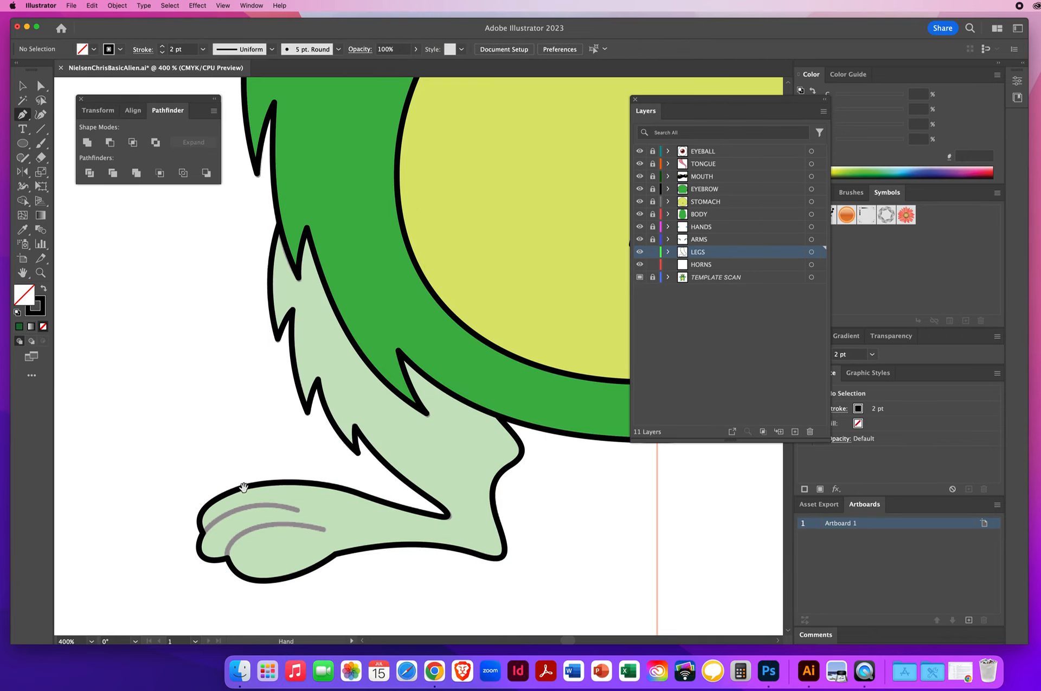
Step: Draw the lower toe crease line on the foot with the Pen tool, then deselect
{"action": "left_click_drag", "start_coordinate": [242, 485], "coordinate": [225, 310]}
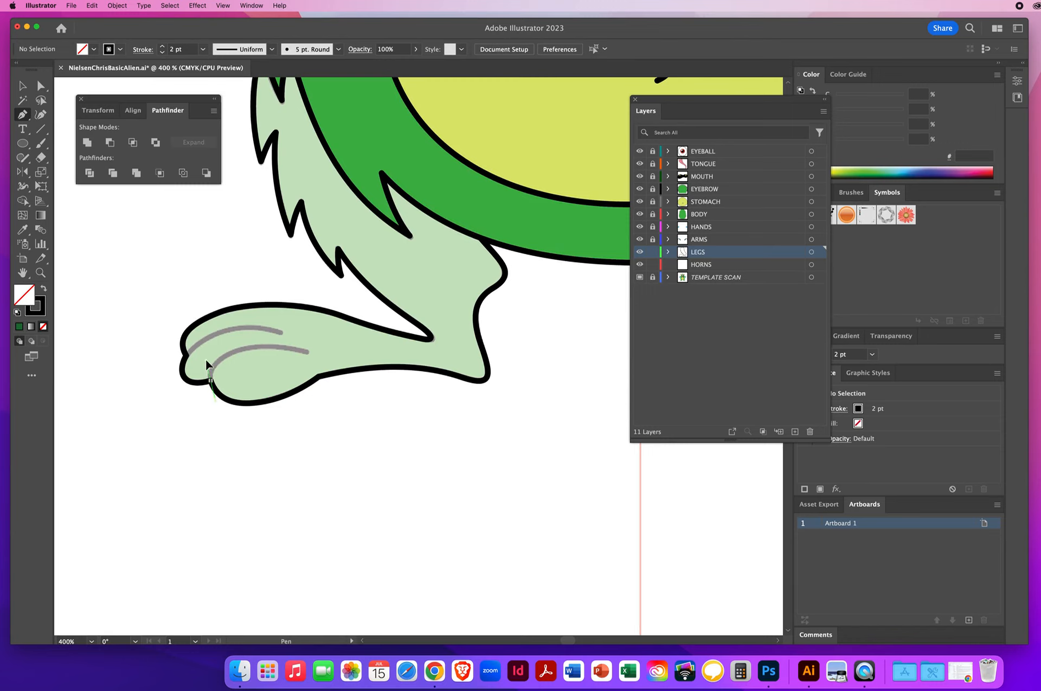
{"action": "left_click_drag", "start_coordinate": [206, 359], "coordinate": [205, 358]}
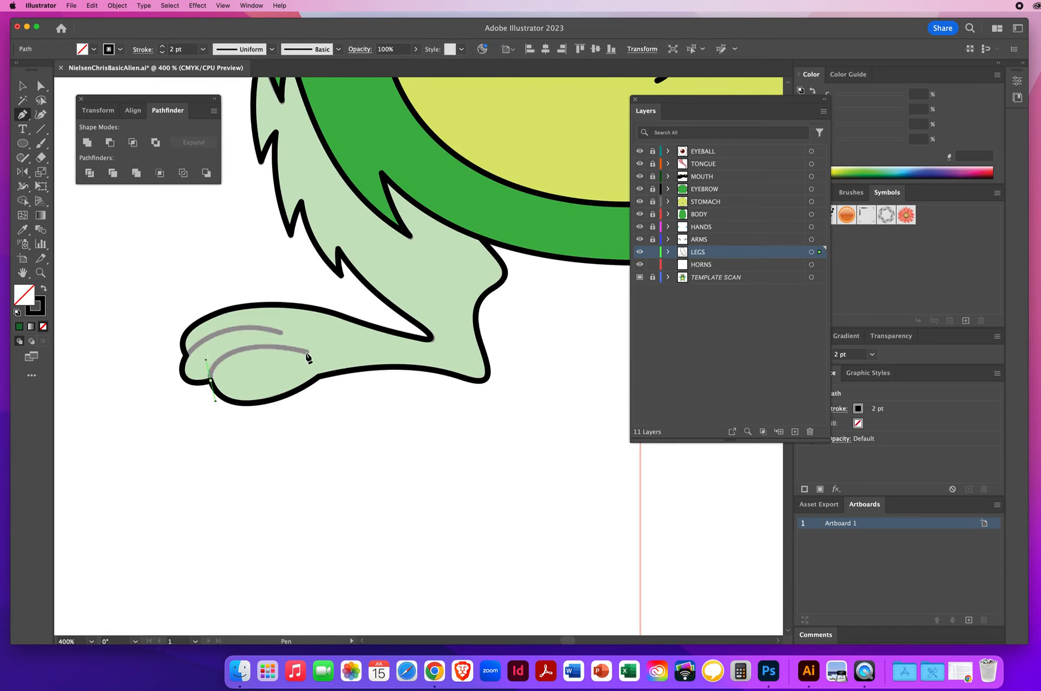
{"action": "left_click_drag", "start_coordinate": [306, 352], "coordinate": [373, 375]}
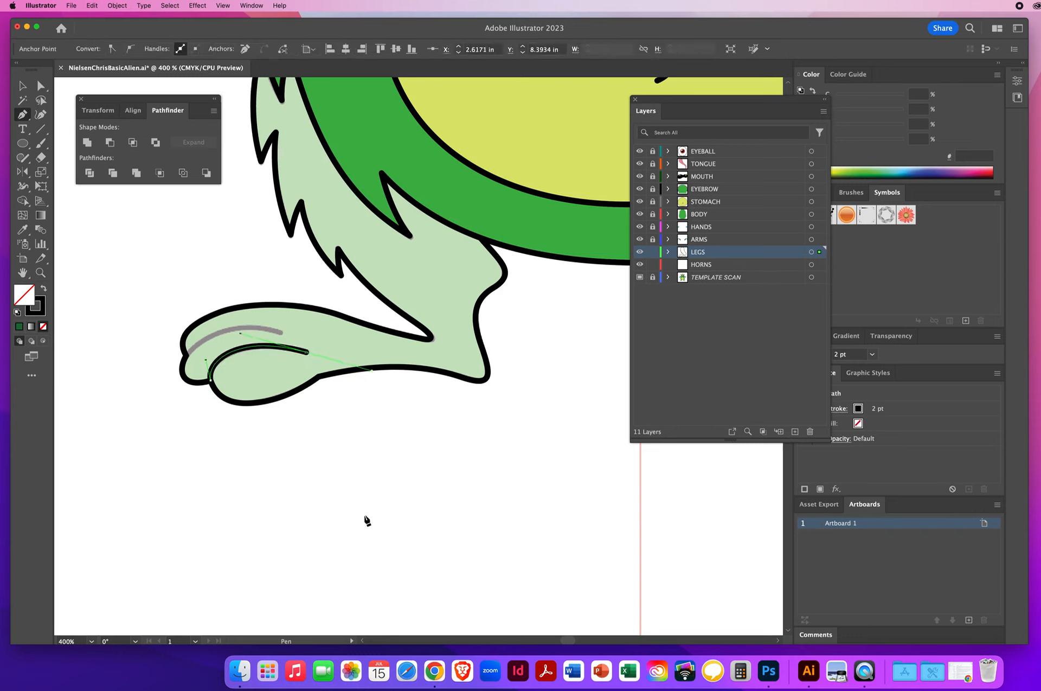
{"action": "left_click", "coordinate": [157, 290], "text": "super"}
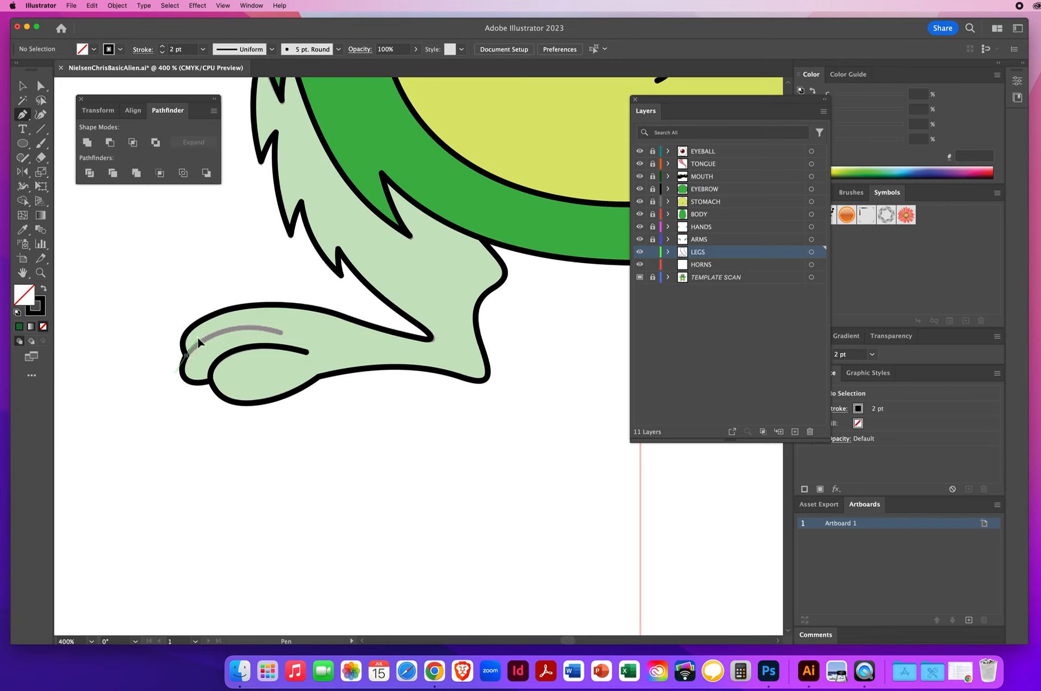
Step: Draw the upper toe crease line on the foot with the Pen tool, then deselect
{"action": "left_click_drag", "start_coordinate": [202, 337], "coordinate": [201, 333]}
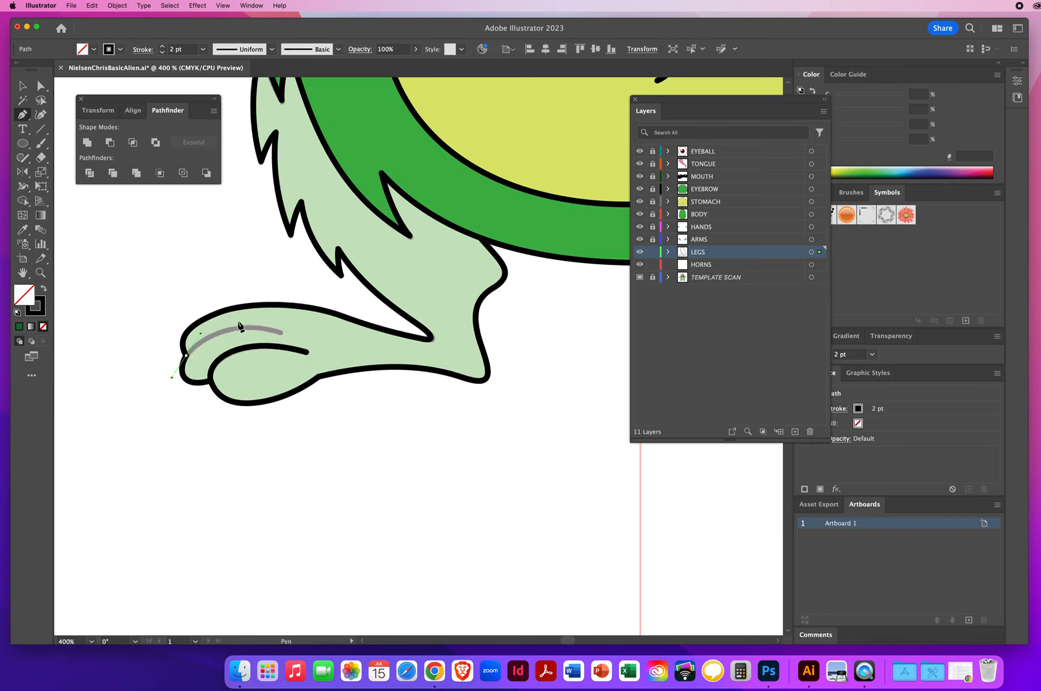
{"action": "left_click_drag", "start_coordinate": [280, 332], "coordinate": [324, 344]}
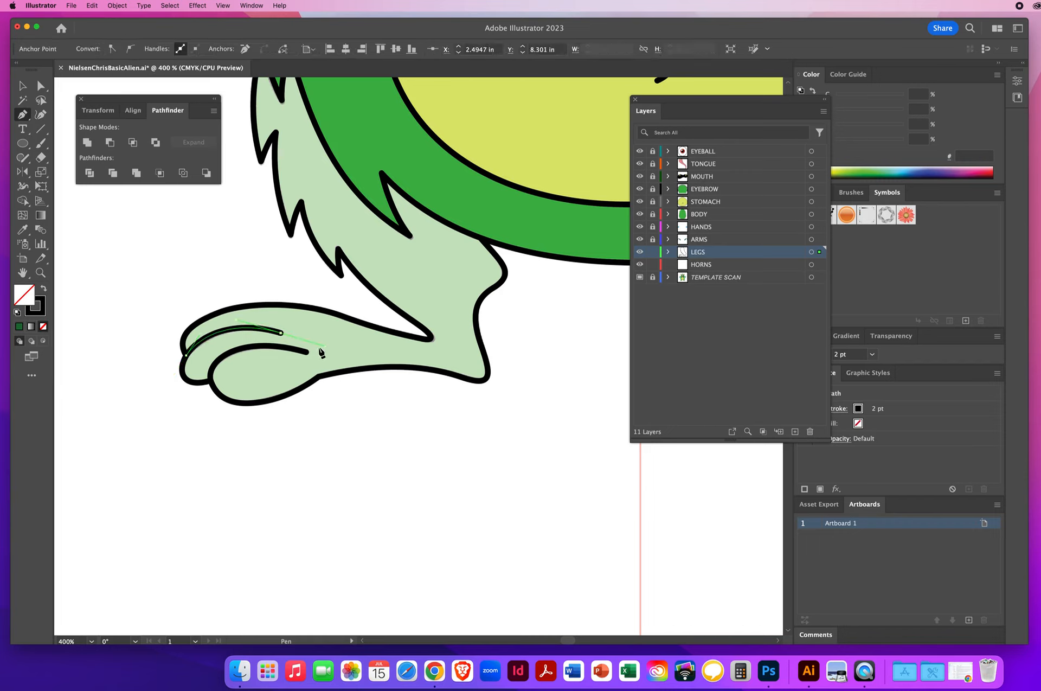
{"action": "left_click", "coordinate": [162, 274], "text": "super"}
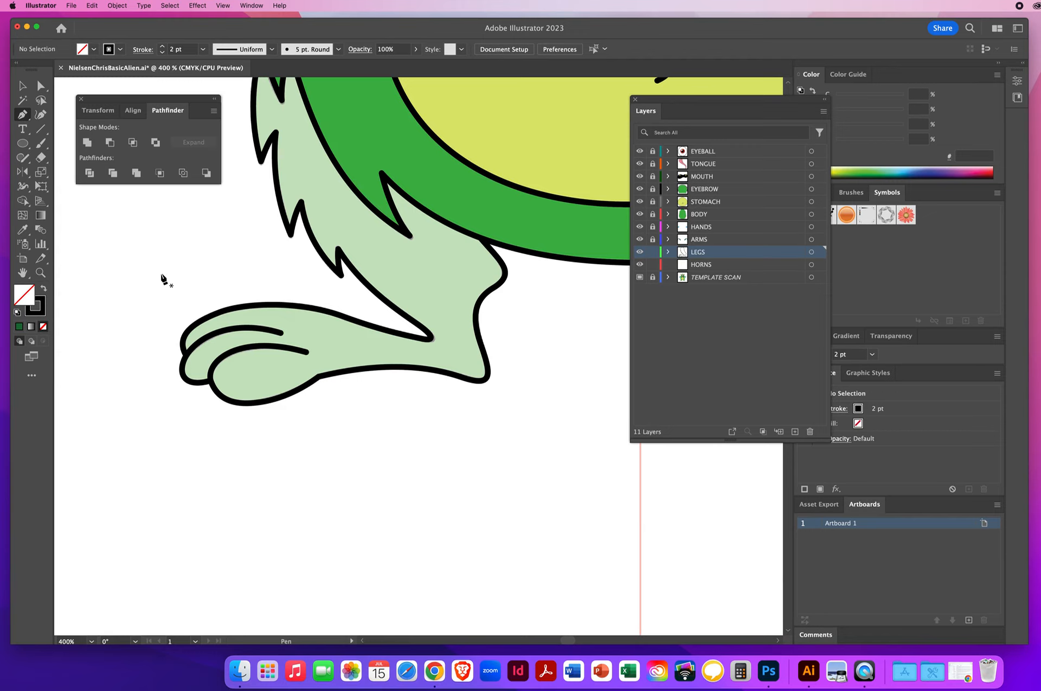
Step: Fill the left leg with the body's green using the Eyedropper
{"action": "left_click", "coordinate": [39, 274]}
{"action": "left_click", "coordinate": [477, 287], "text": "alt"}
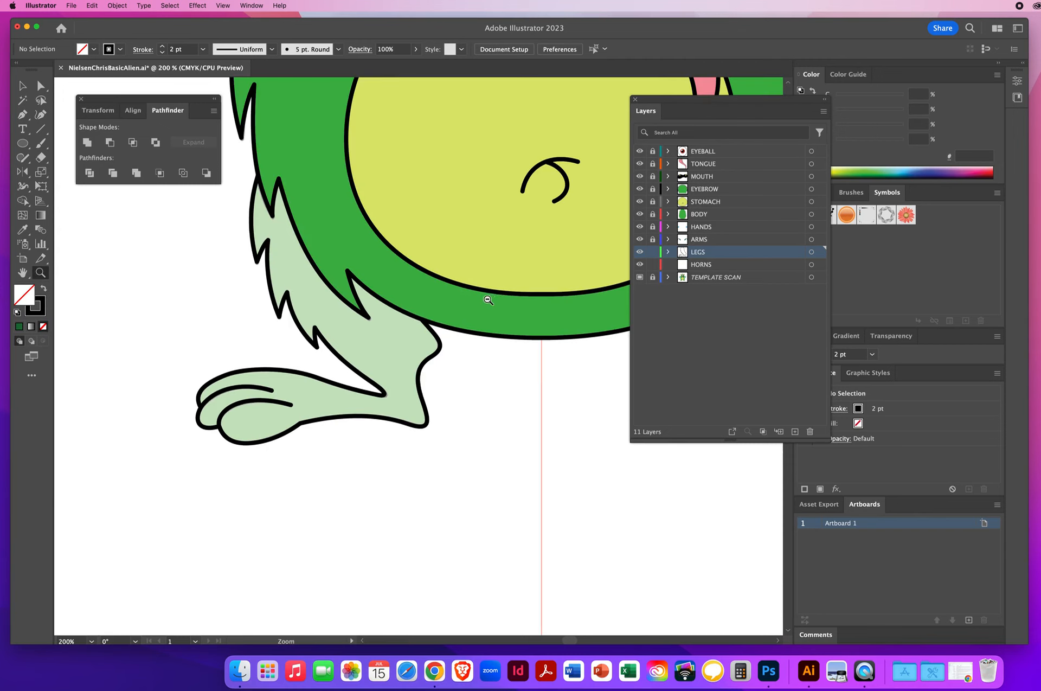
{"action": "left_click", "coordinate": [488, 297], "text": "alt"}
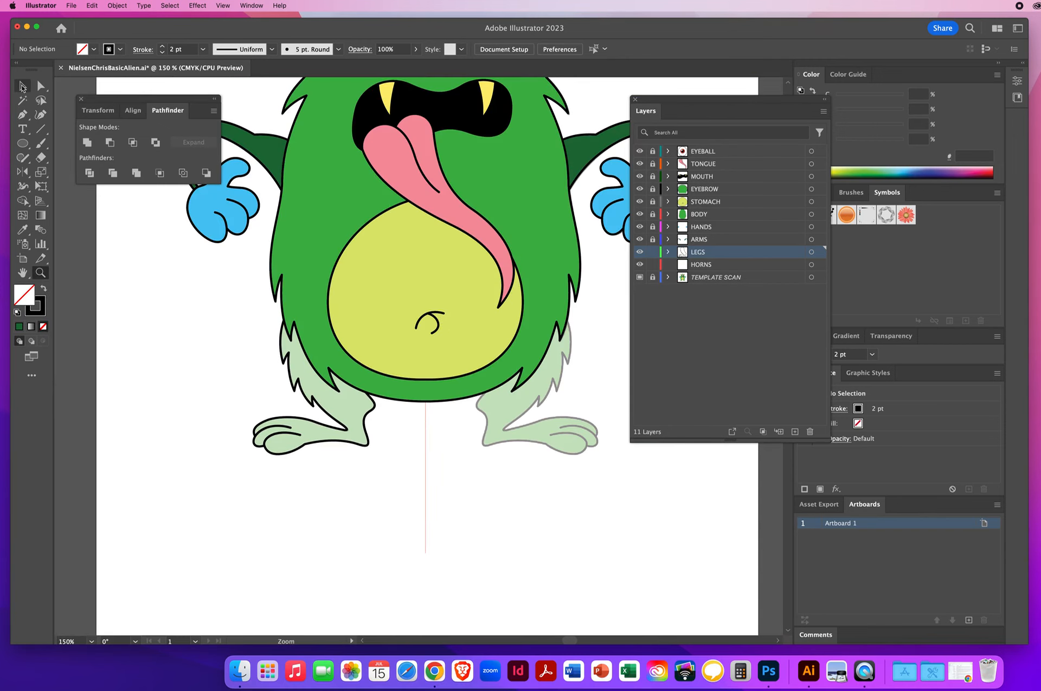
{"action": "left_click", "coordinate": [22, 86]}
{"action": "left_click", "coordinate": [374, 415]}
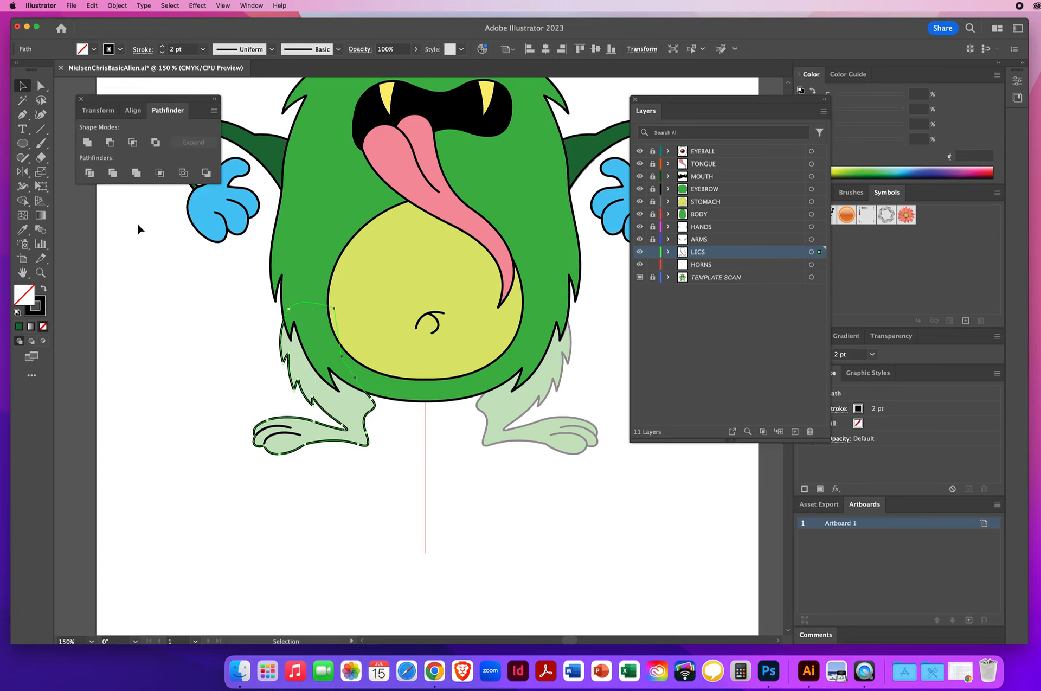
{"action": "left_click", "coordinate": [23, 230]}
{"action": "left_click", "coordinate": [314, 258]}
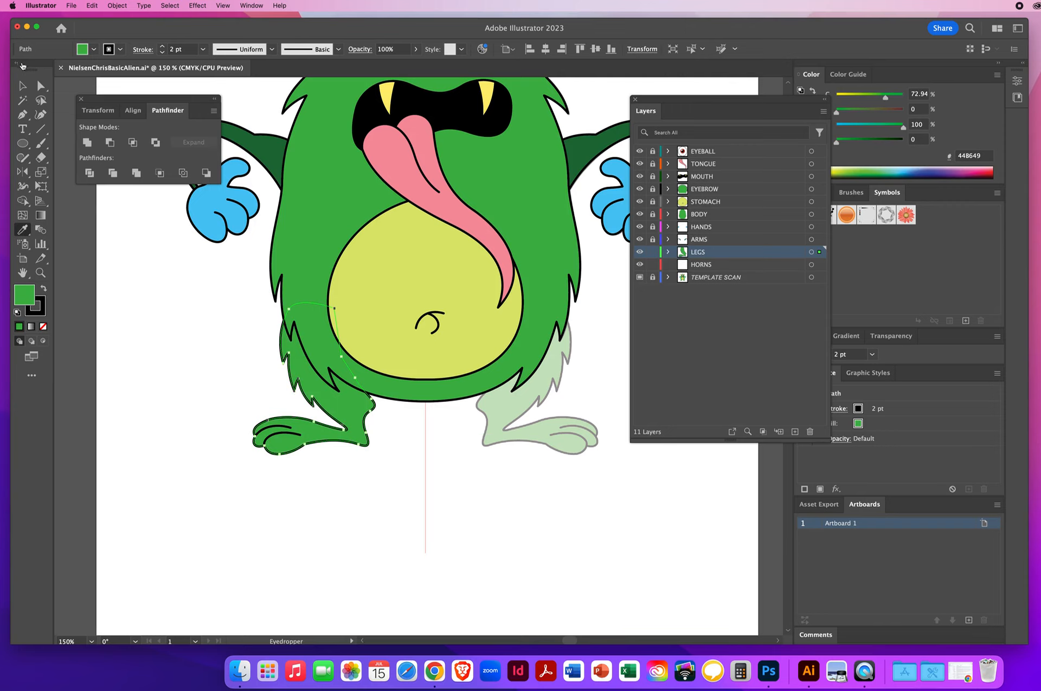
Step: Reflect a copy of the leg and its toe creases vertically across the center guide to create the right leg
{"action": "left_click", "coordinate": [22, 86]}
{"action": "left_click_drag", "start_coordinate": [318, 463], "coordinate": [335, 468]}
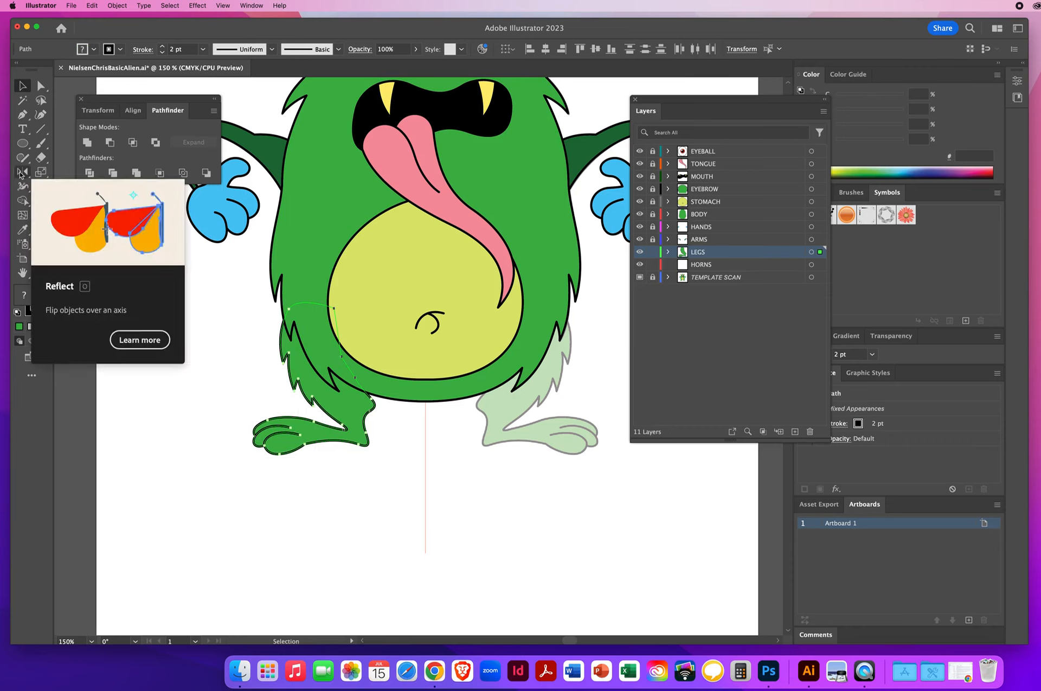
{"action": "left_click", "coordinate": [20, 172]}
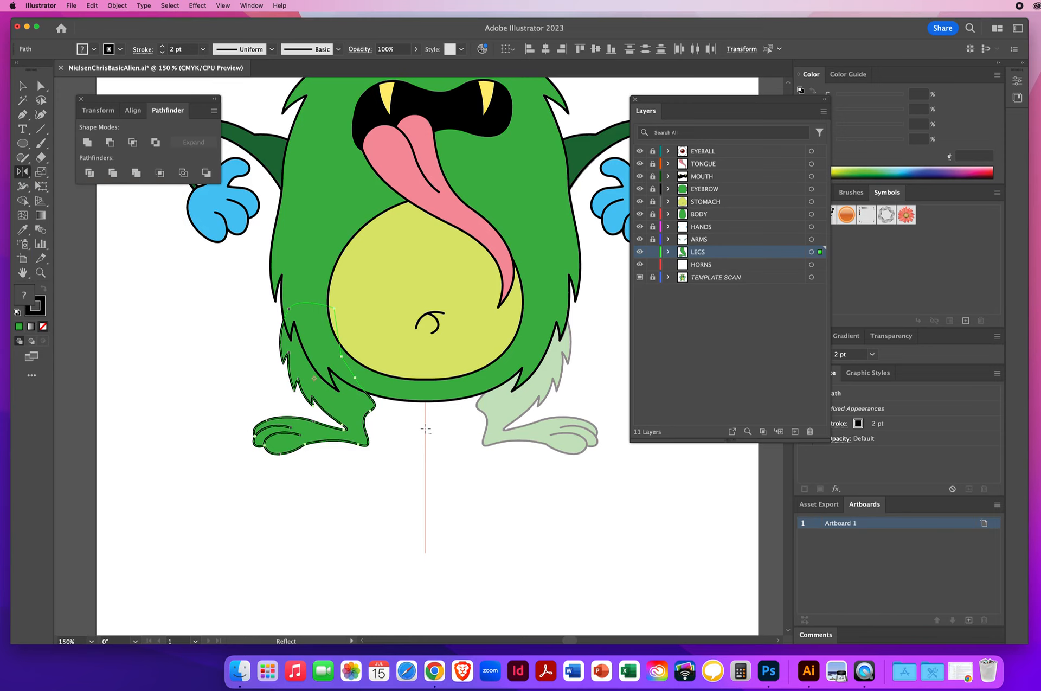
{"action": "left_click", "coordinate": [425, 428], "text": "alt"}
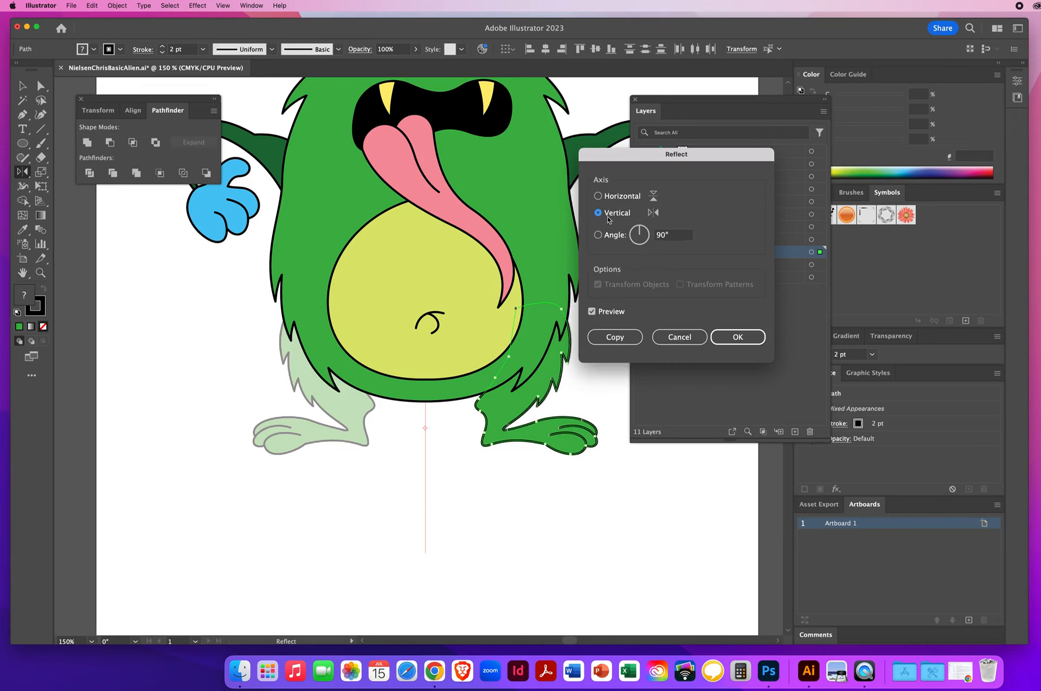
{"action": "left_click", "coordinate": [614, 337]}
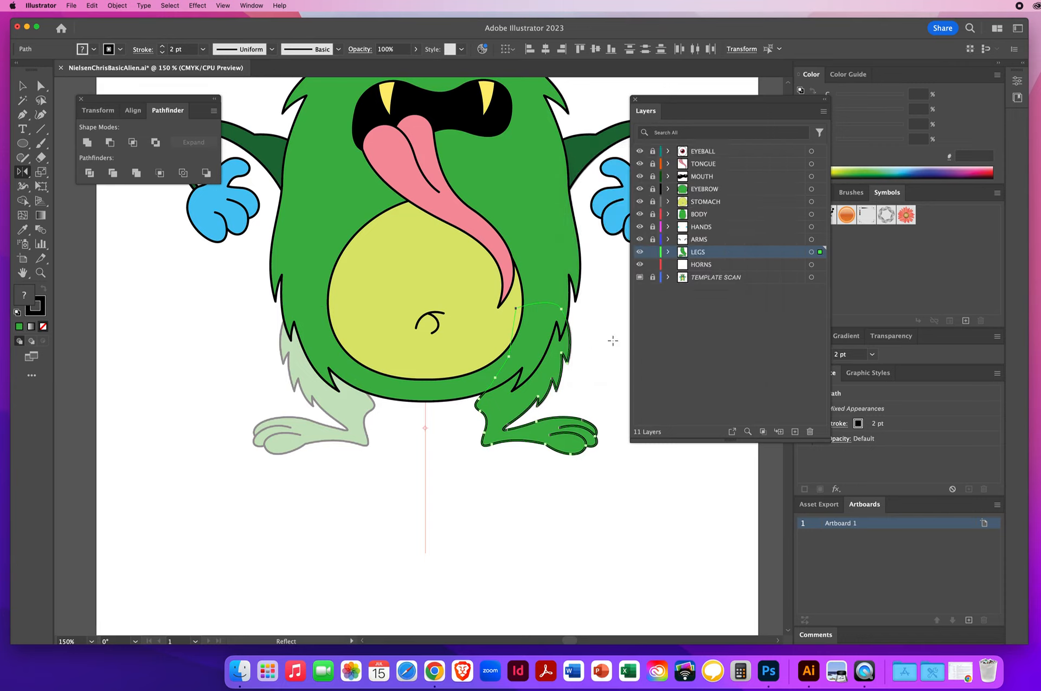
Step: Deselect everything and save the document
{"action": "left_click", "coordinate": [22, 86]}
{"action": "left_click", "coordinate": [208, 345]}
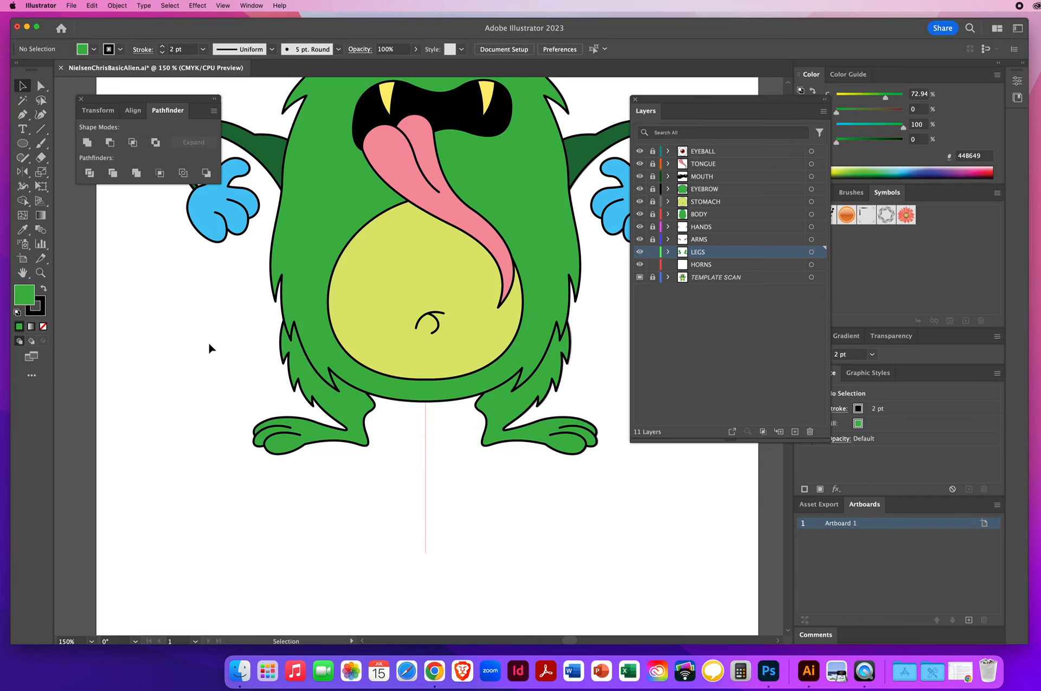
{"action": "left_click", "coordinate": [71, 6]}
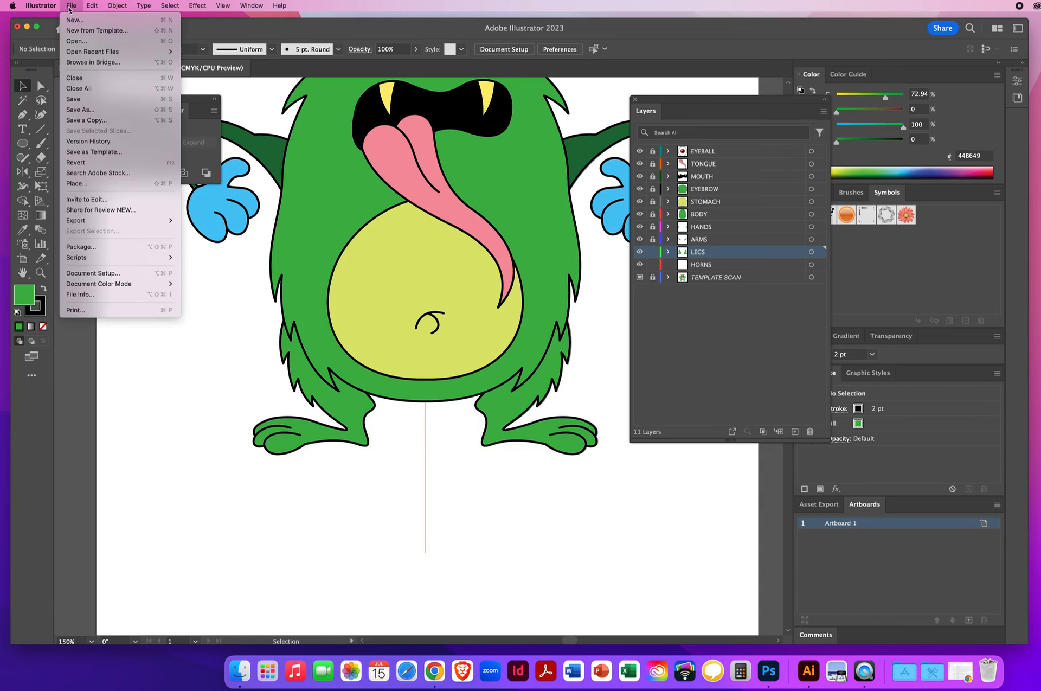
{"action": "left_click", "coordinate": [73, 99]}
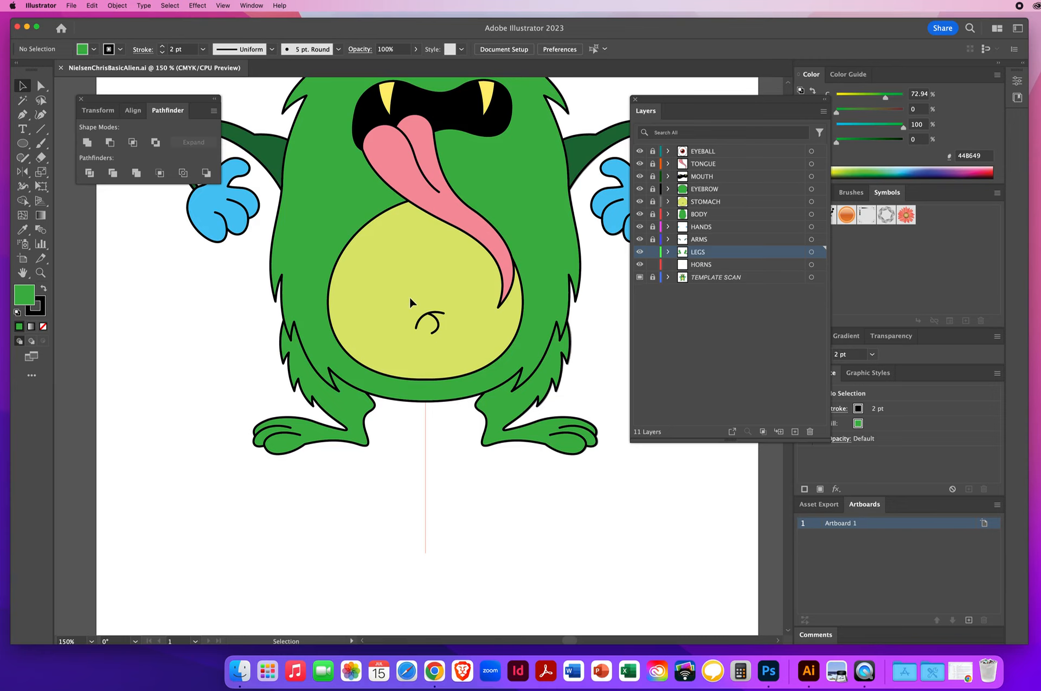
Step: Set the fill to none in preparation for tracing the left horn
{"action": "key", "text": "space"}
{"action": "left_click_drag", "start_coordinate": [392, 154], "coordinate": [371, 419]}
{"action": "left_click", "coordinate": [41, 273]}
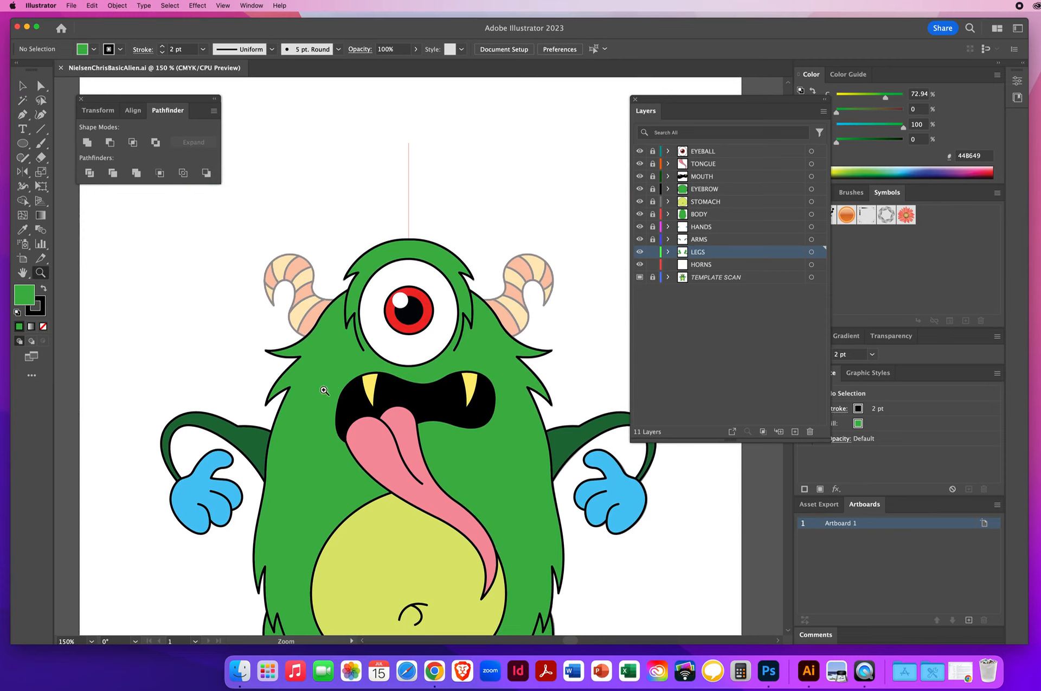
{"action": "left_click", "coordinate": [328, 312]}
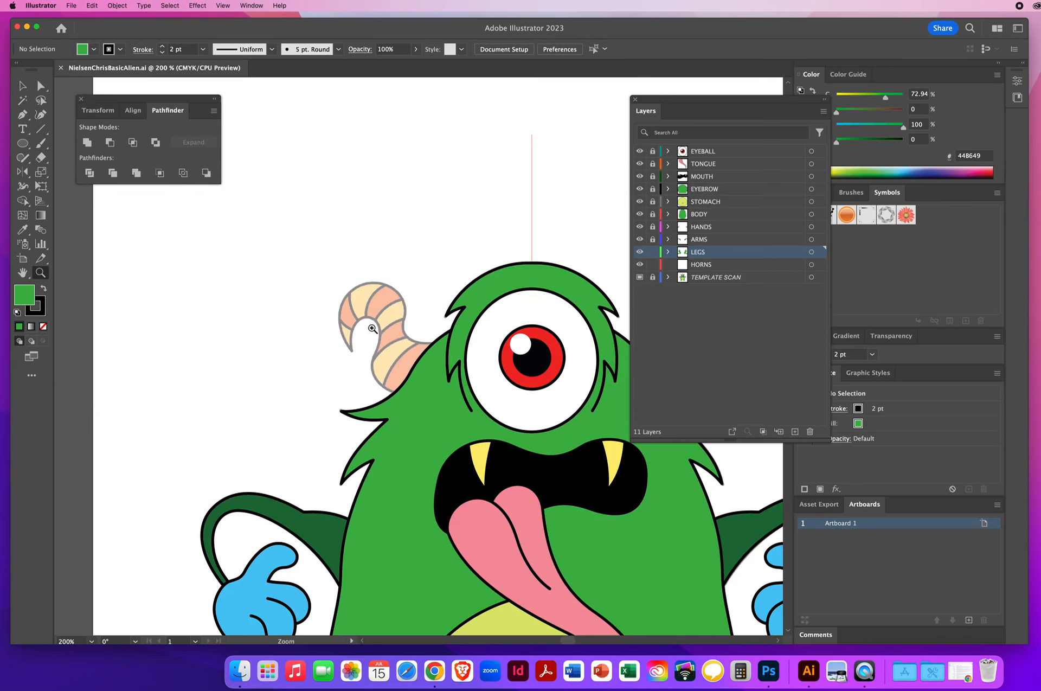
{"action": "left_click", "coordinate": [425, 357]}
{"action": "left_click", "coordinate": [418, 348]}
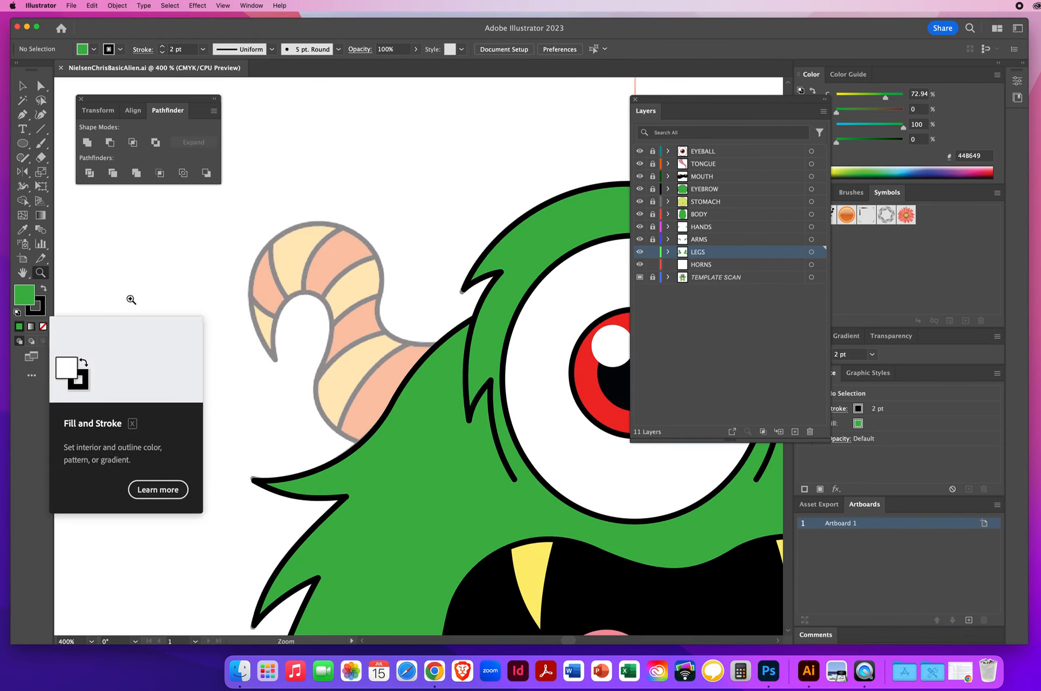
{"action": "key", "text": "slash"}
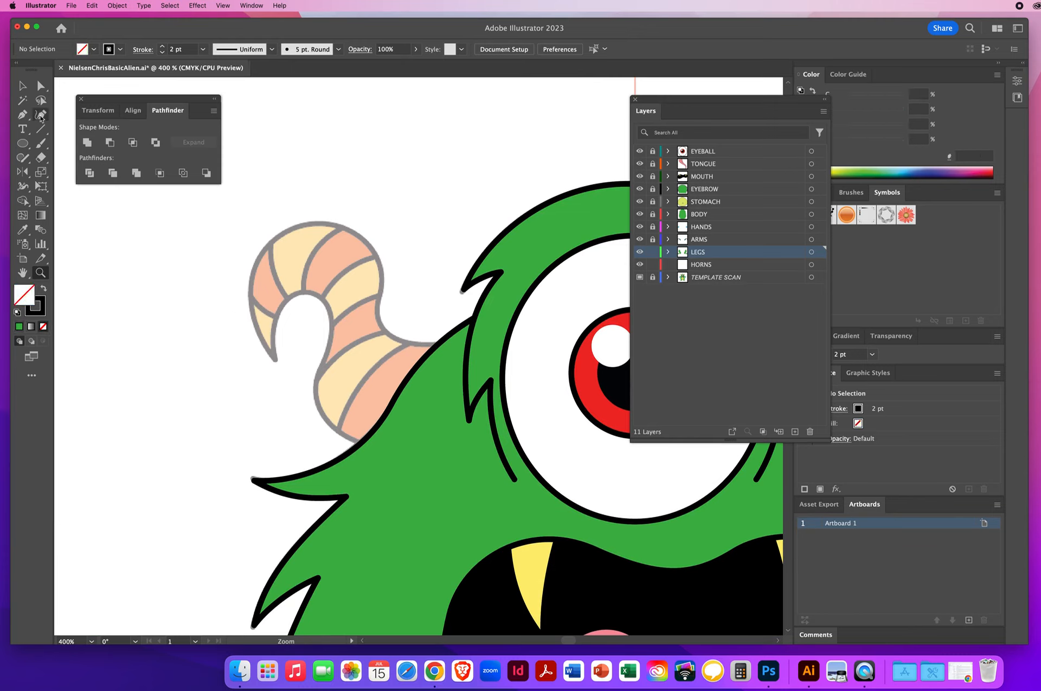
{"action": "left_click", "coordinate": [22, 114]}
{"action": "left_click_drag", "start_coordinate": [378, 449], "coordinate": [360, 446]}
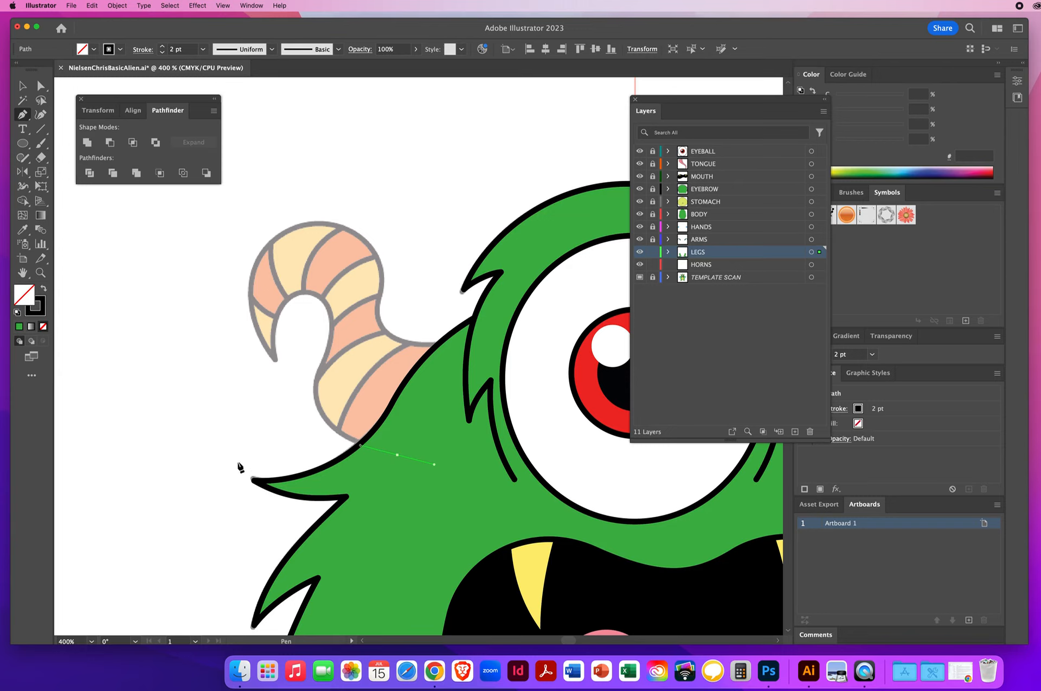
{"action": "key", "text": "super+z"}
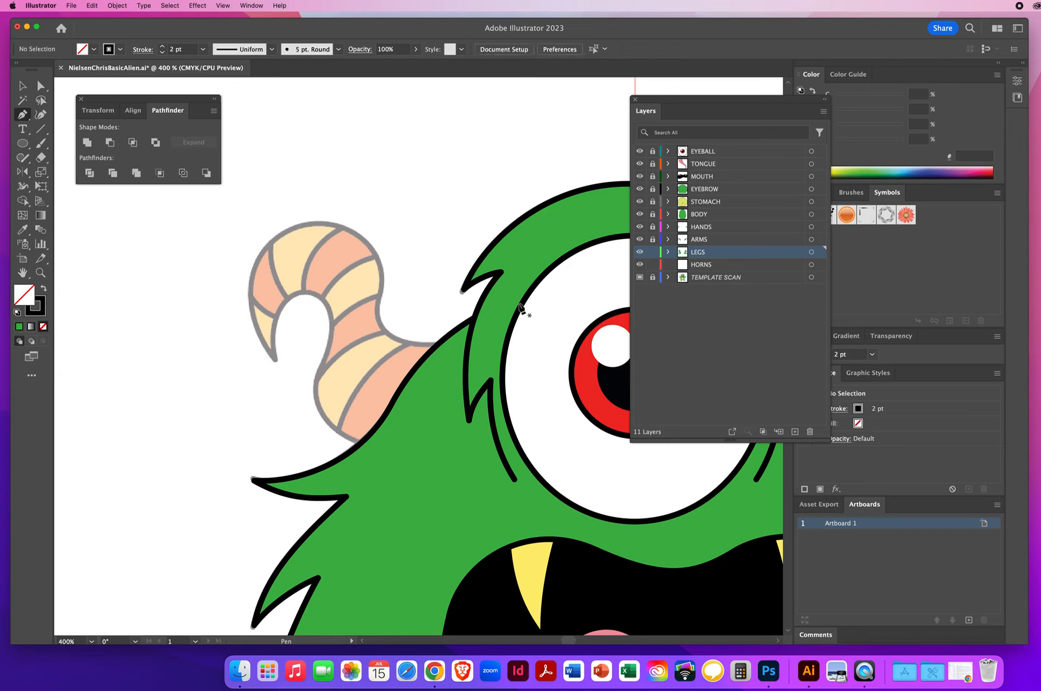
Step: Lock the LEGS layer and make the HORNS layer active
{"action": "left_click", "coordinate": [652, 252]}
{"action": "left_click", "coordinate": [726, 264]}
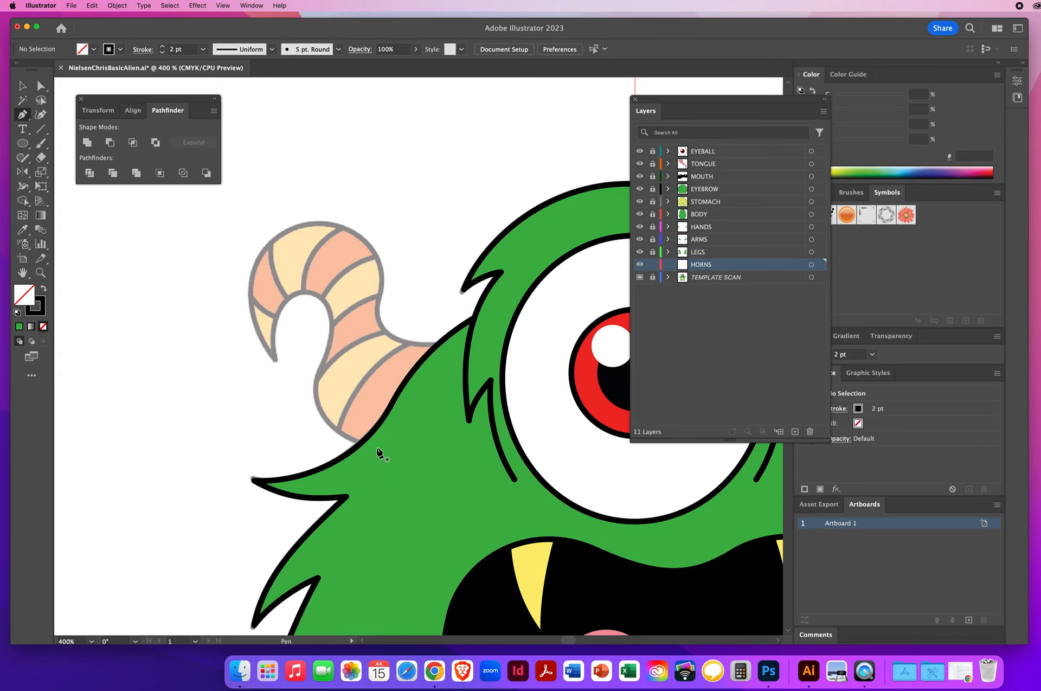
Step: Start tracing the left horn outline with the Pen tool, from its base up the inner curve and around the hooked tip
{"action": "left_click_drag", "start_coordinate": [378, 448], "coordinate": [337, 436]}
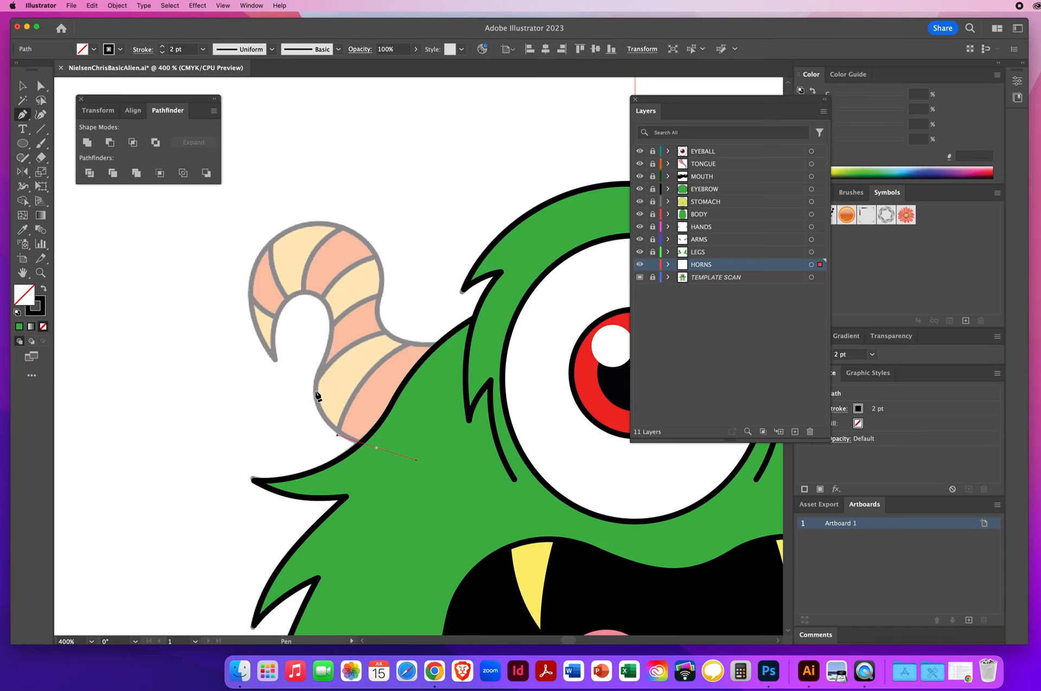
{"action": "left_click_drag", "start_coordinate": [315, 390], "coordinate": [314, 362]}
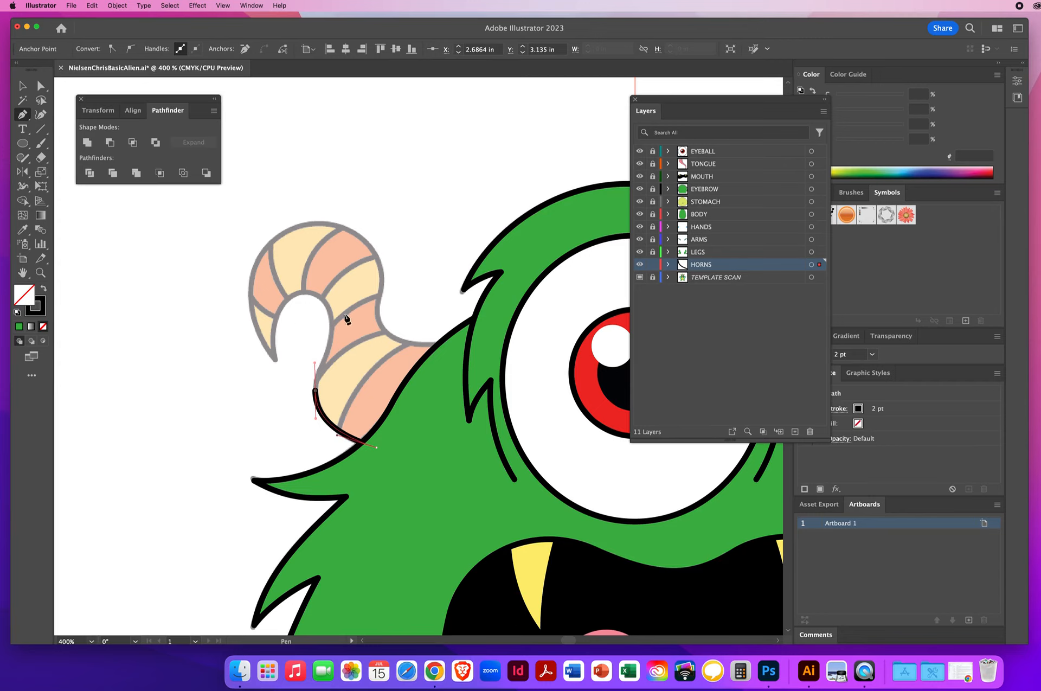
{"action": "left_click_drag", "start_coordinate": [331, 325], "coordinate": [331, 293]}
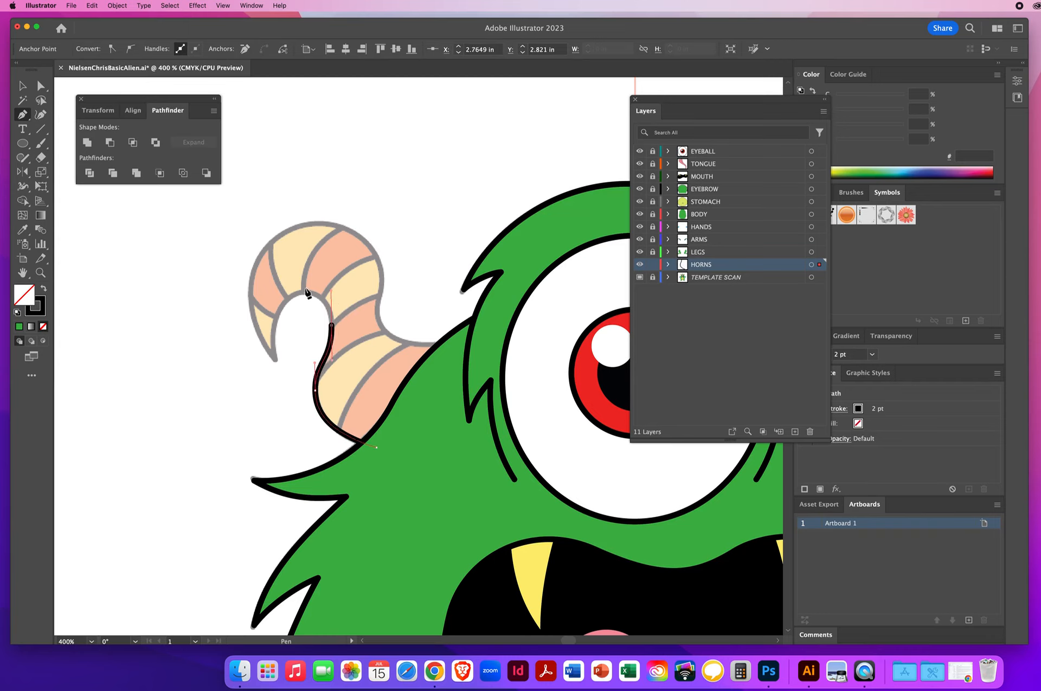
{"action": "left_click_drag", "start_coordinate": [302, 293], "coordinate": [298, 296]}
{"action": "left_click_drag", "start_coordinate": [276, 359], "coordinate": [288, 404]}
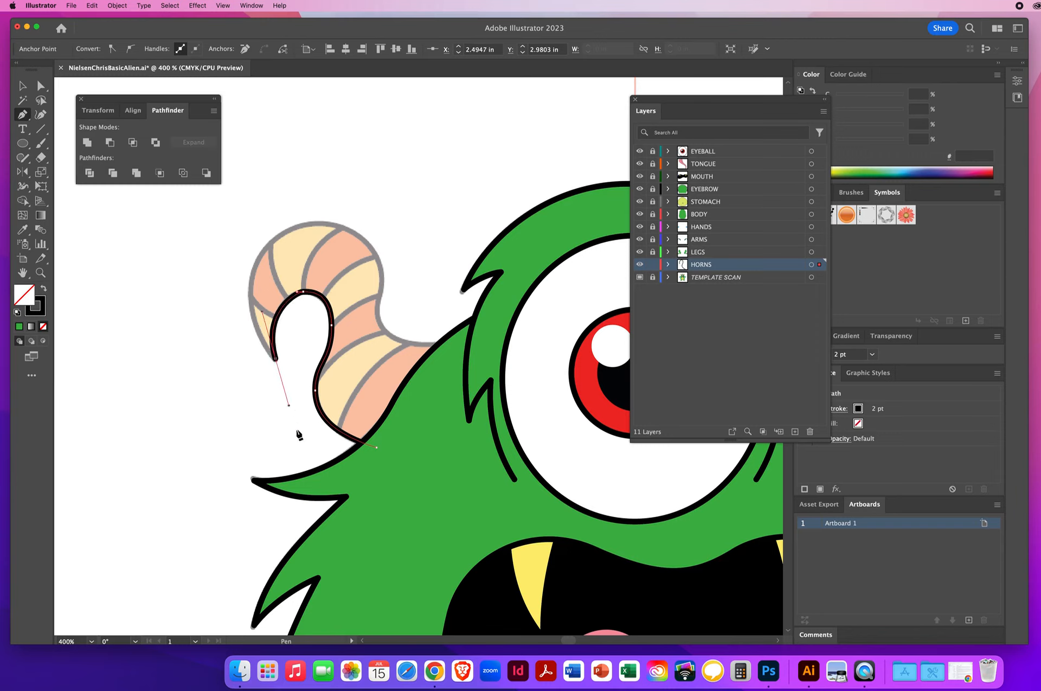
{"action": "left_click", "coordinate": [275, 360]}
{"action": "left_click", "coordinate": [248, 290], "text": "super"}
{"action": "left_click", "coordinate": [249, 270], "text": "super"}
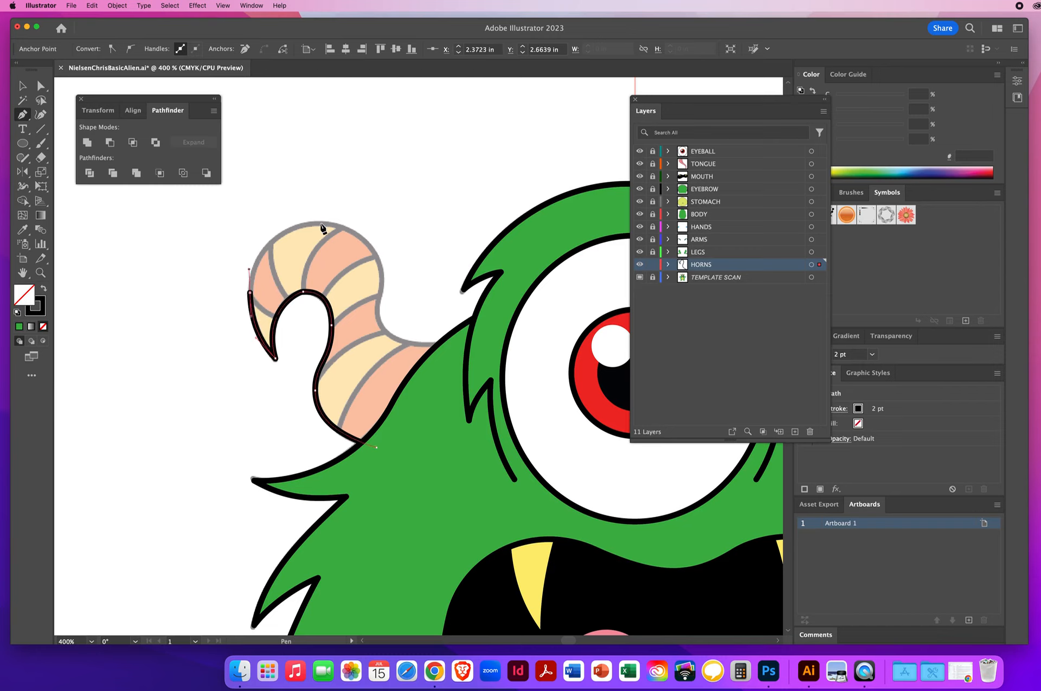
Step: Continue the horn outline over its top and down to the head, remove a stray anchor, and close the path
{"action": "left_click_drag", "start_coordinate": [319, 223], "coordinate": [366, 223]}
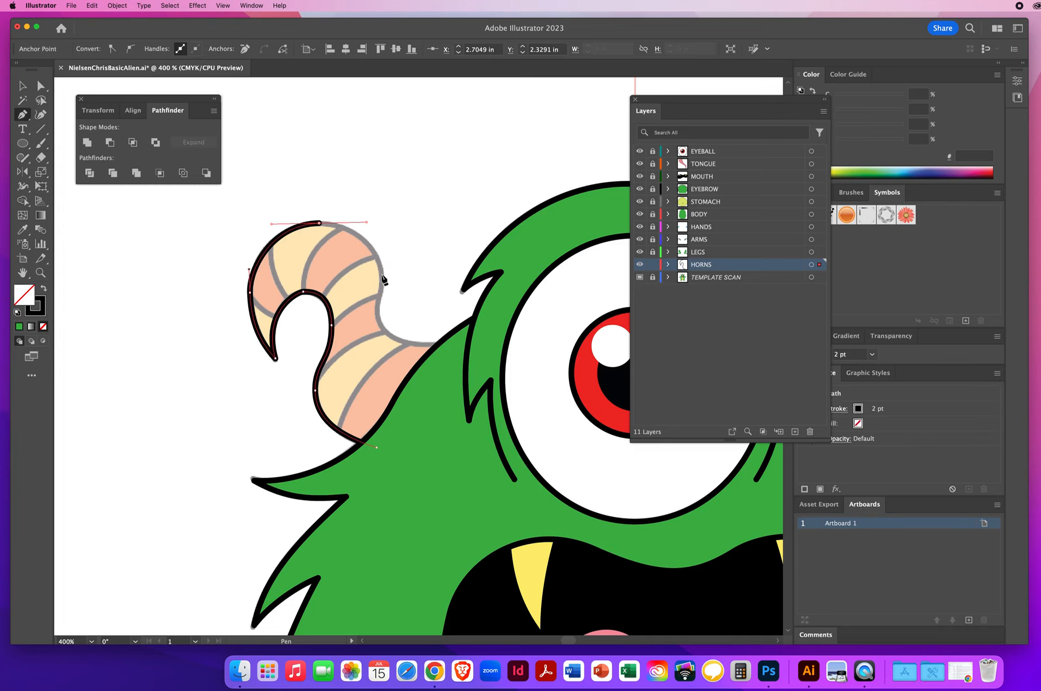
{"action": "left_click_drag", "start_coordinate": [382, 277], "coordinate": [383, 294]}
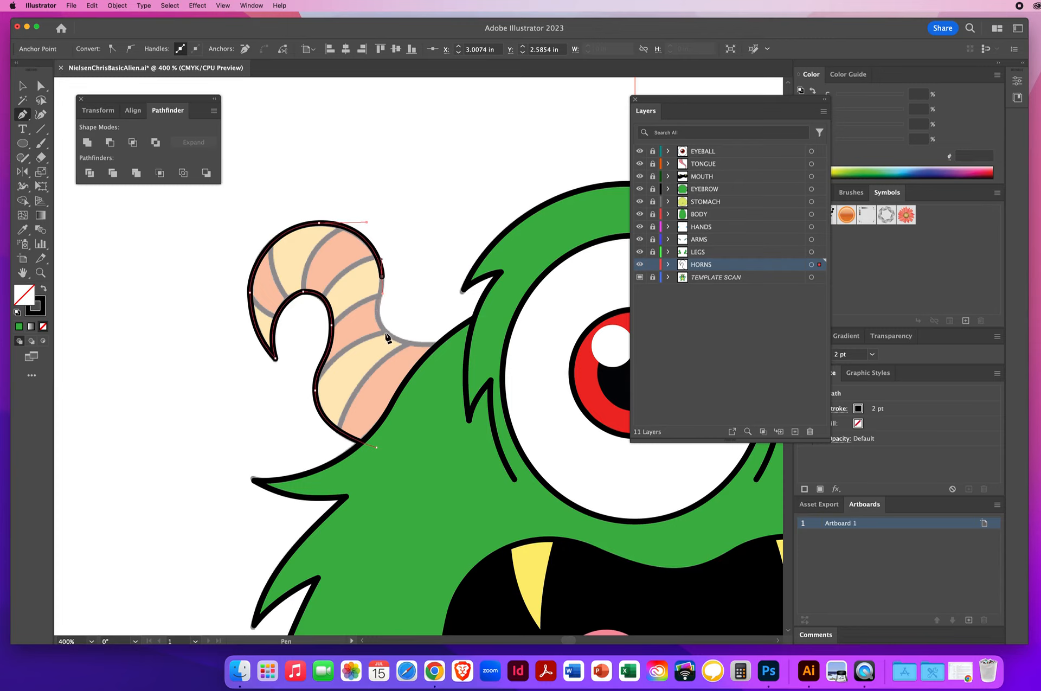
{"action": "left_click_drag", "start_coordinate": [385, 332], "coordinate": [405, 352]}
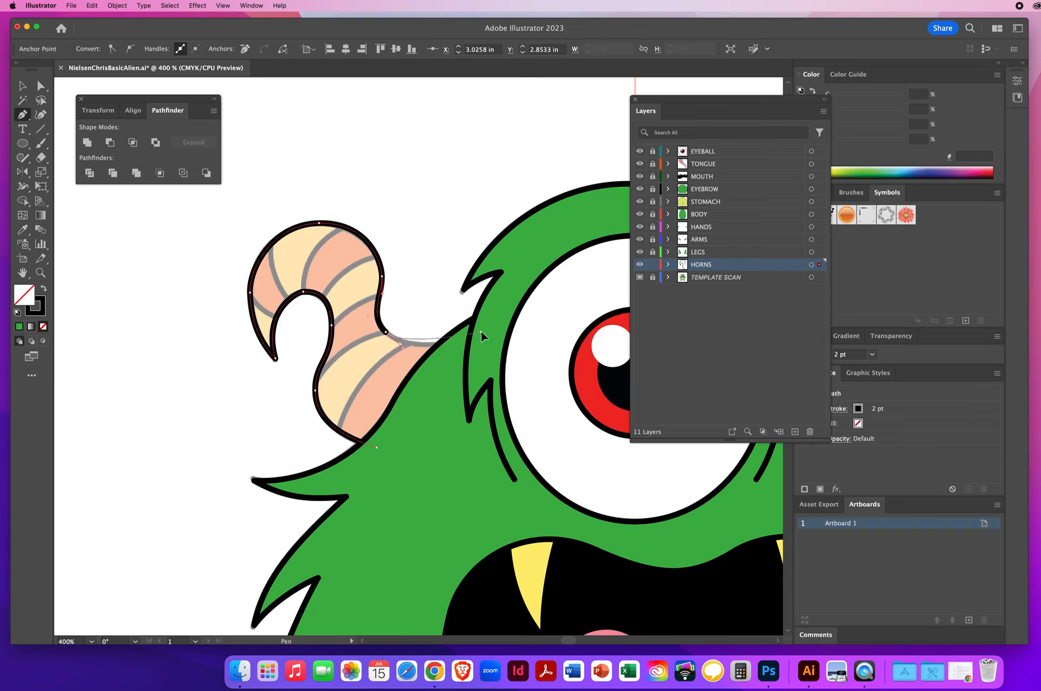
{"action": "left_click_drag", "start_coordinate": [480, 332], "coordinate": [520, 317]}
{"action": "left_click", "coordinate": [539, 363]}
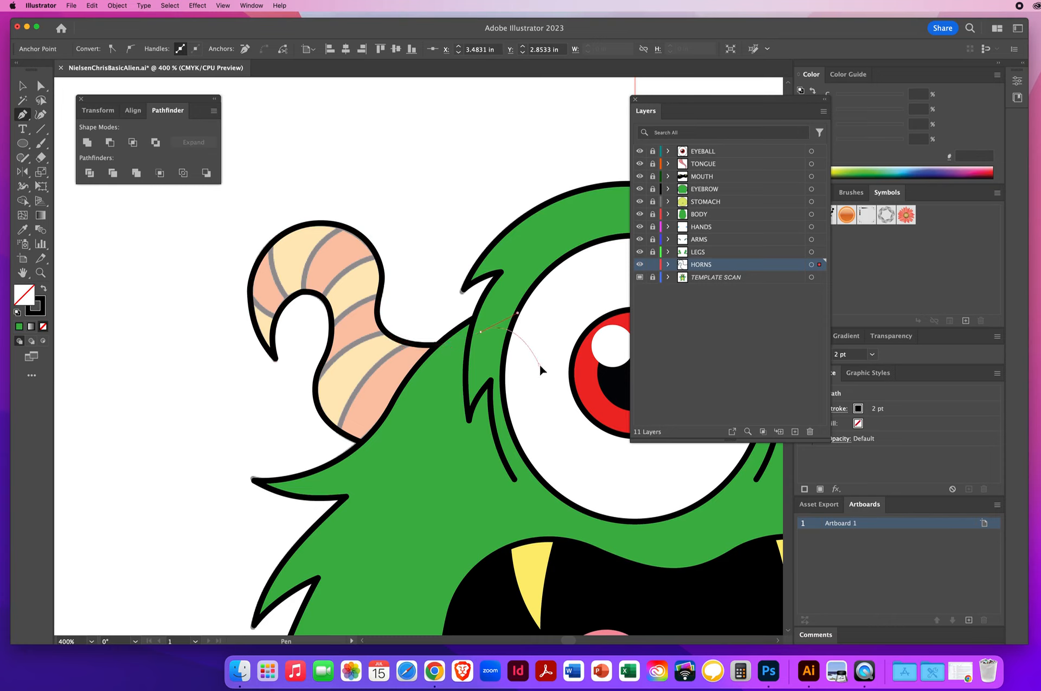
{"action": "left_click_drag", "start_coordinate": [470, 460], "coordinate": [404, 484]}
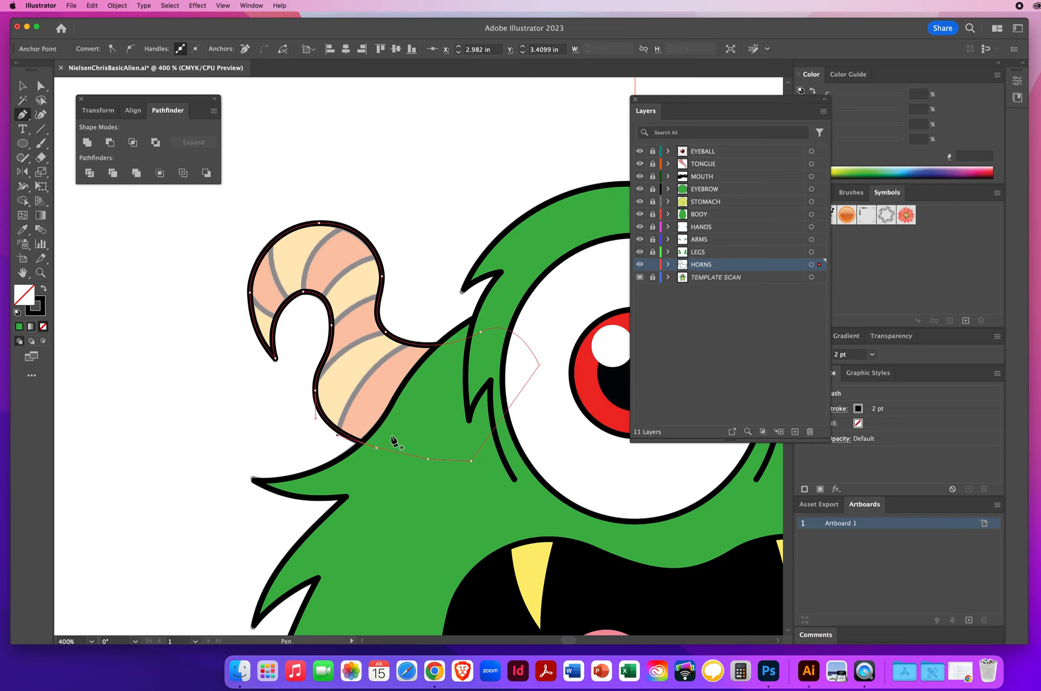
{"action": "key", "text": "super+z"}
{"action": "left_click", "coordinate": [377, 448]}
{"action": "left_click", "coordinate": [296, 174], "text": "super"}
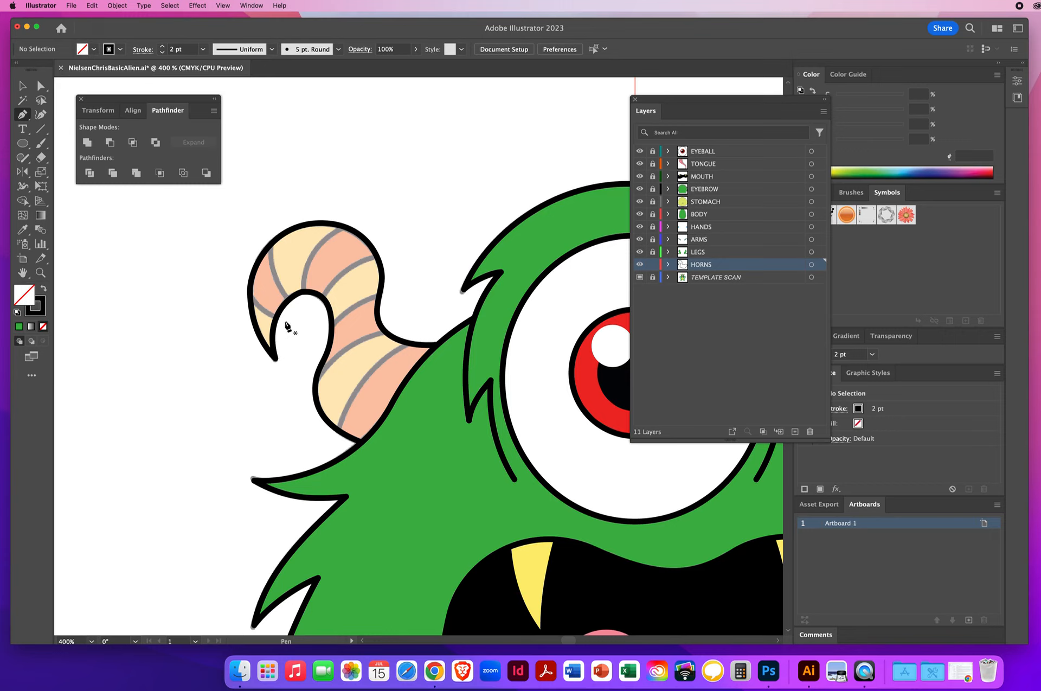
Step: Draw three curved crease lines across the upper part of the horn, letting them overshoot the outline
{"action": "left_click_drag", "start_coordinate": [286, 320], "coordinate": [269, 317]}
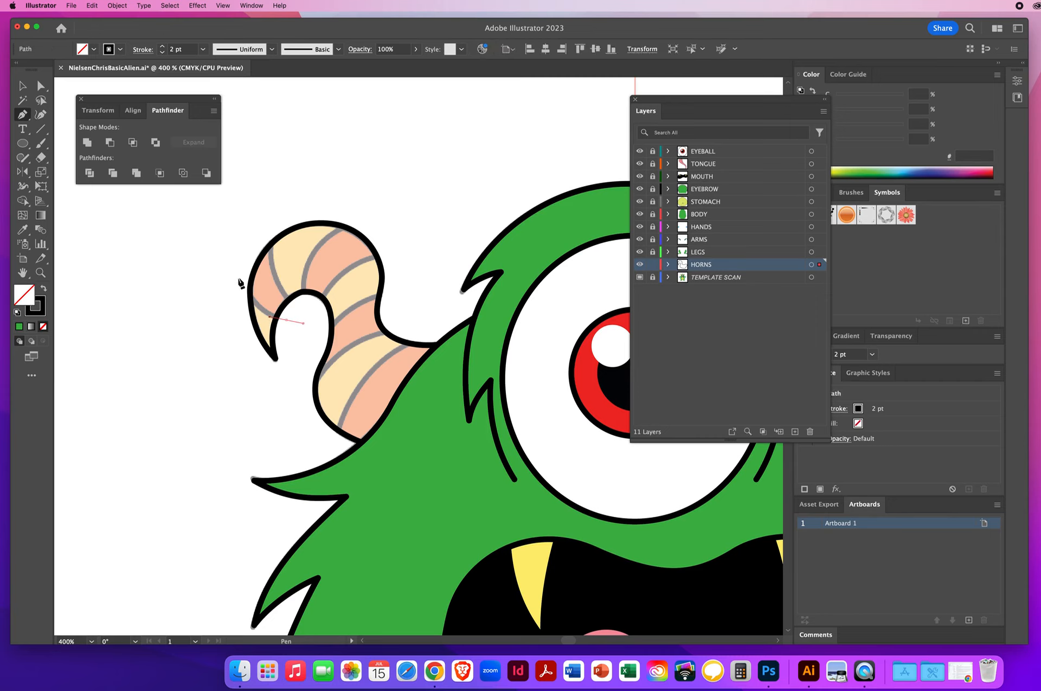
{"action": "left_click_drag", "start_coordinate": [234, 250], "coordinate": [229, 199]}
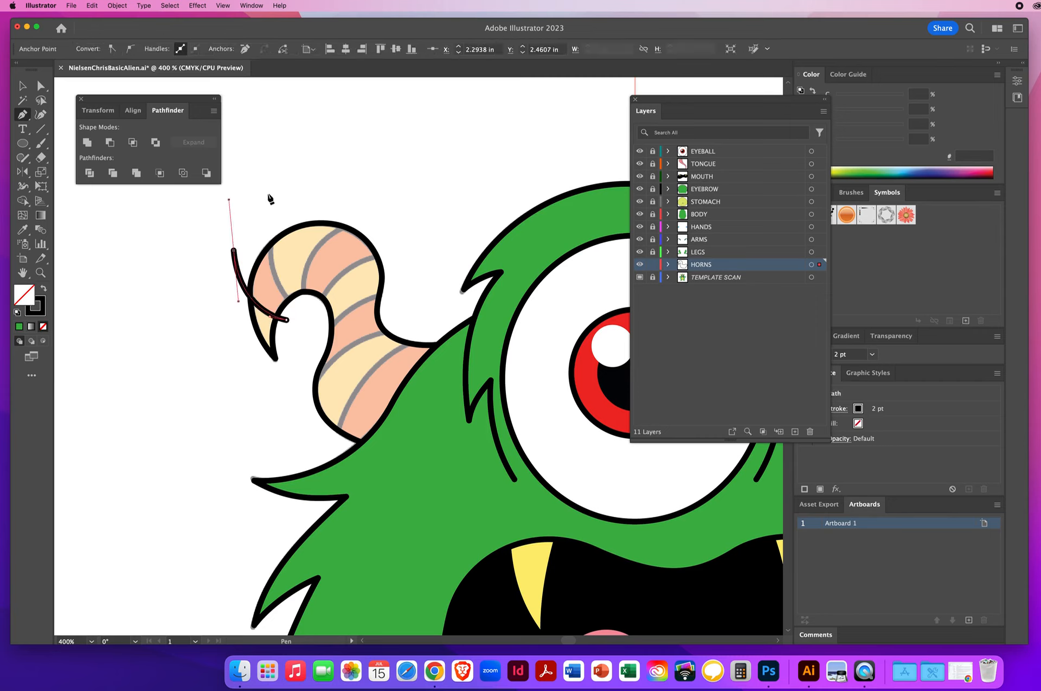
{"action": "left_click", "coordinate": [256, 190], "text": "super"}
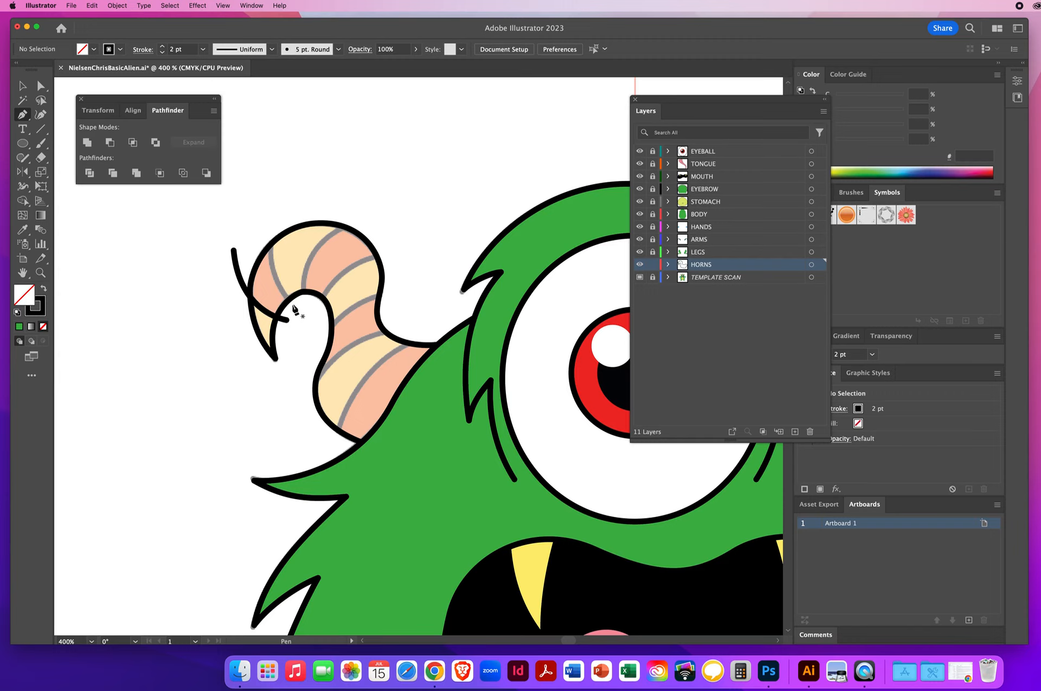
{"action": "left_click_drag", "start_coordinate": [293, 307], "coordinate": [275, 287]}
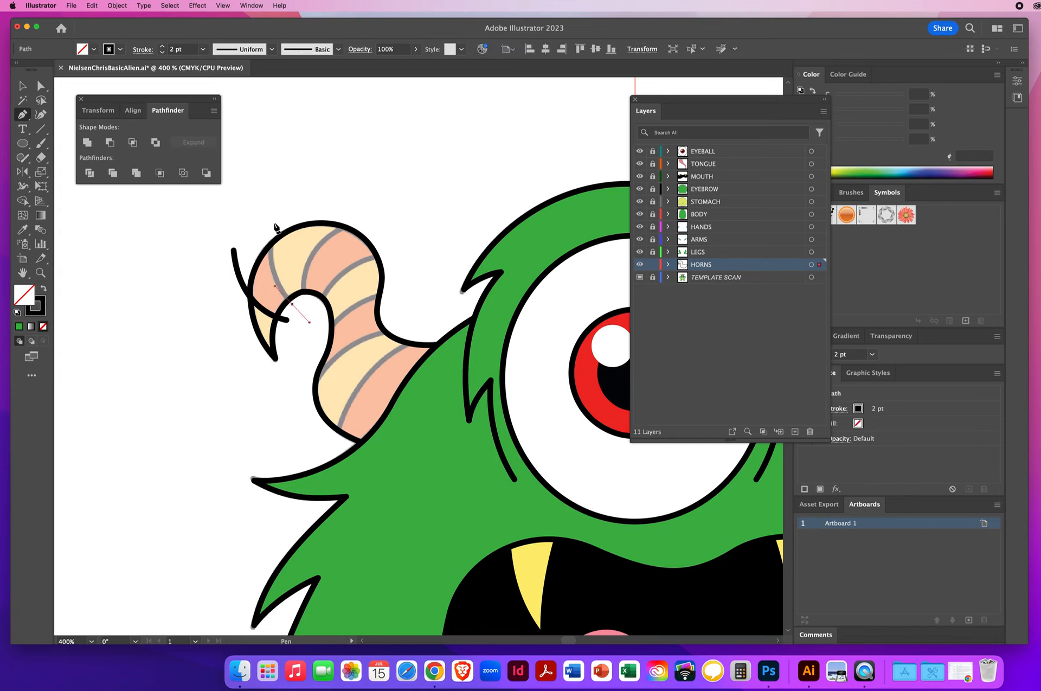
{"action": "left_click_drag", "start_coordinate": [275, 228], "coordinate": [282, 187]}
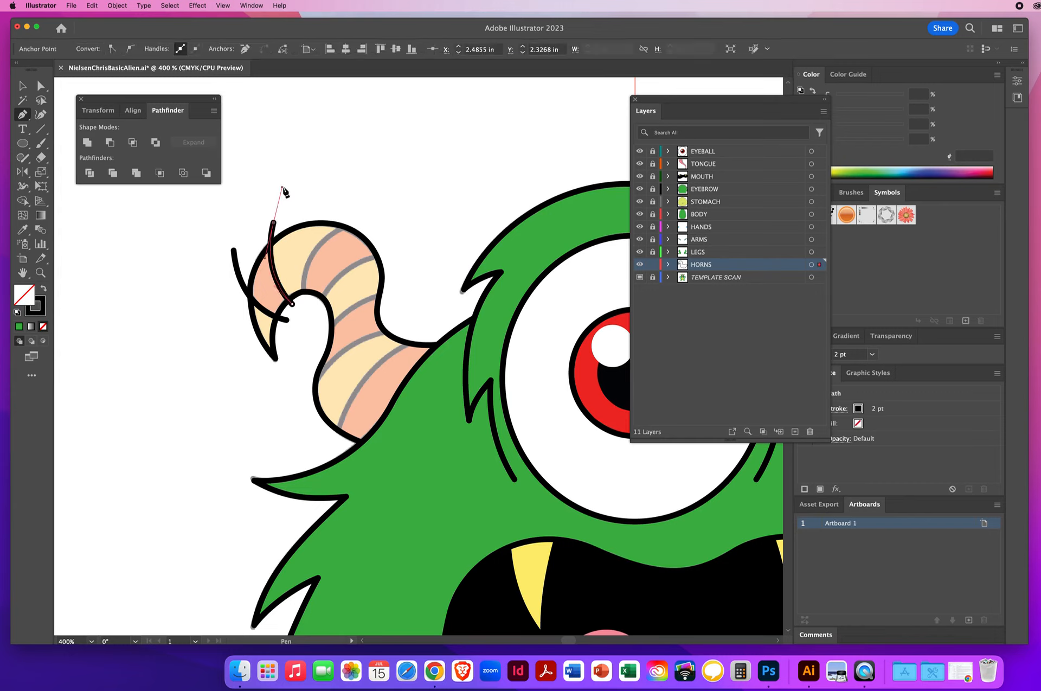
{"action": "left_click", "coordinate": [483, 293], "text": "super"}
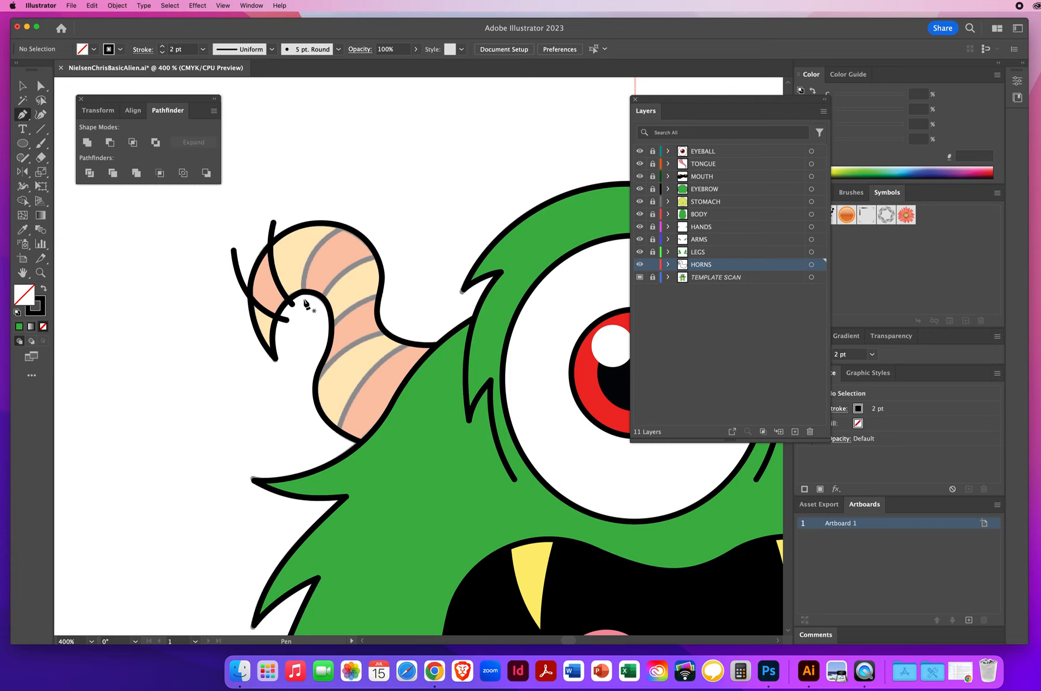
{"action": "left_click_drag", "start_coordinate": [304, 298], "coordinate": [300, 270]}
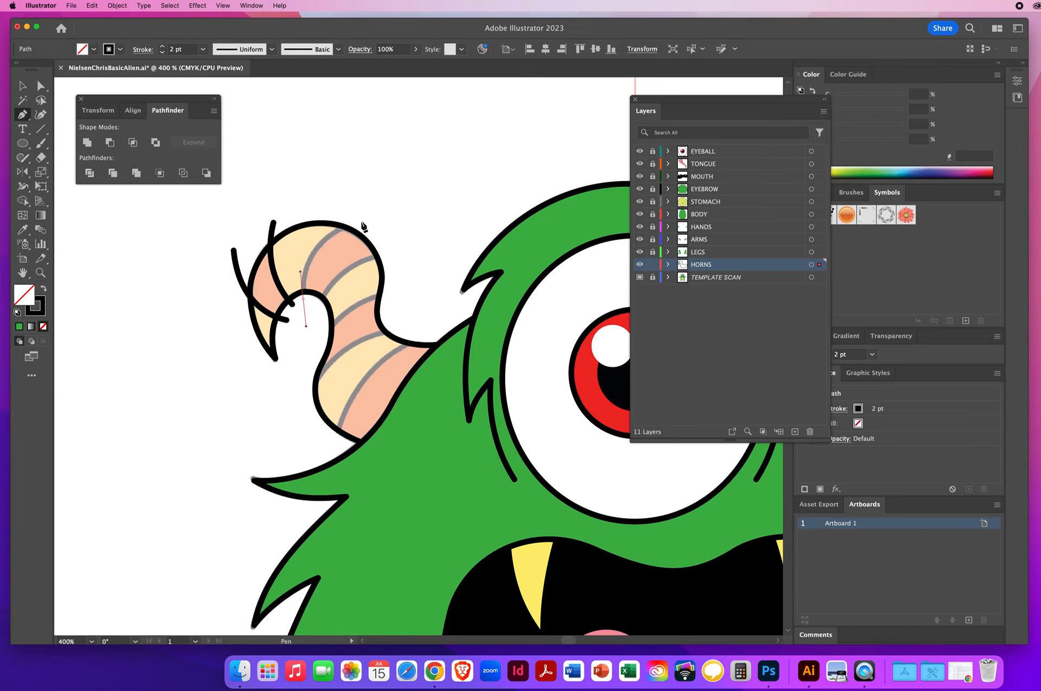
{"action": "left_click_drag", "start_coordinate": [359, 223], "coordinate": [408, 210]}
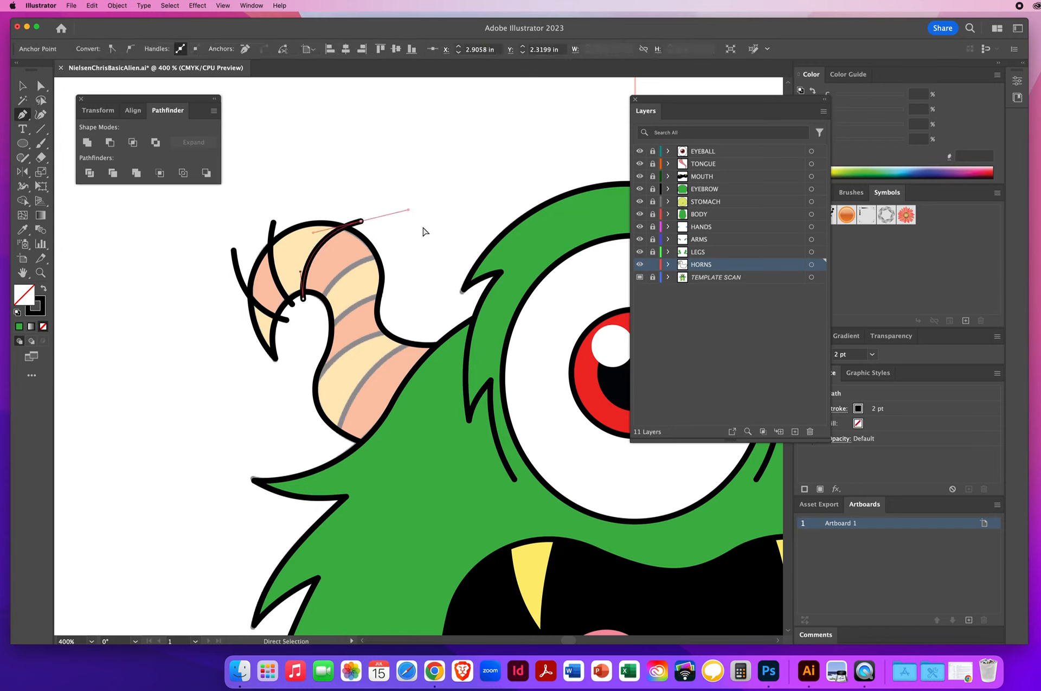
{"action": "left_click", "coordinate": [424, 232], "text": "super"}
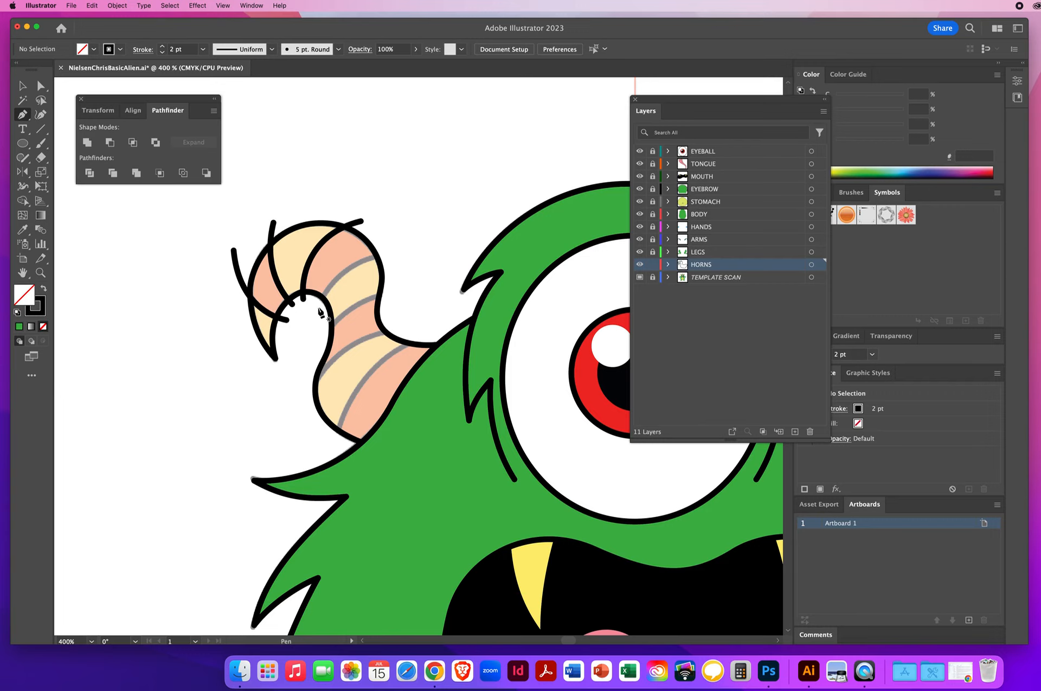
Step: Draw two more overshooting crease lines across the middle of the horn
{"action": "left_click_drag", "start_coordinate": [318, 307], "coordinate": [329, 280]}
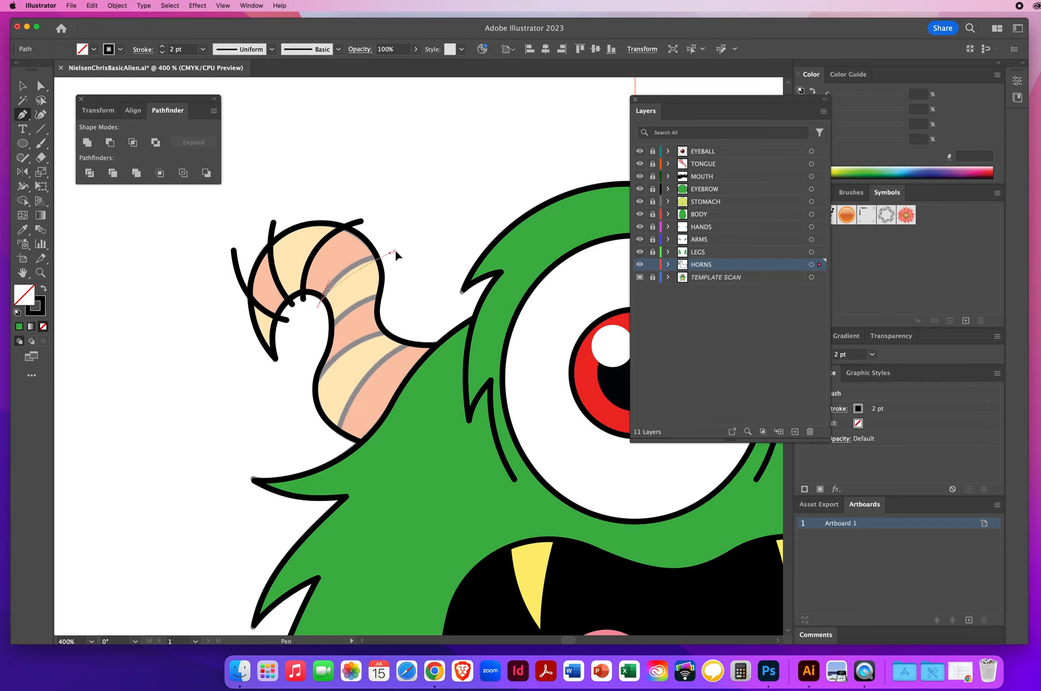
{"action": "left_click_drag", "start_coordinate": [394, 252], "coordinate": [433, 245]}
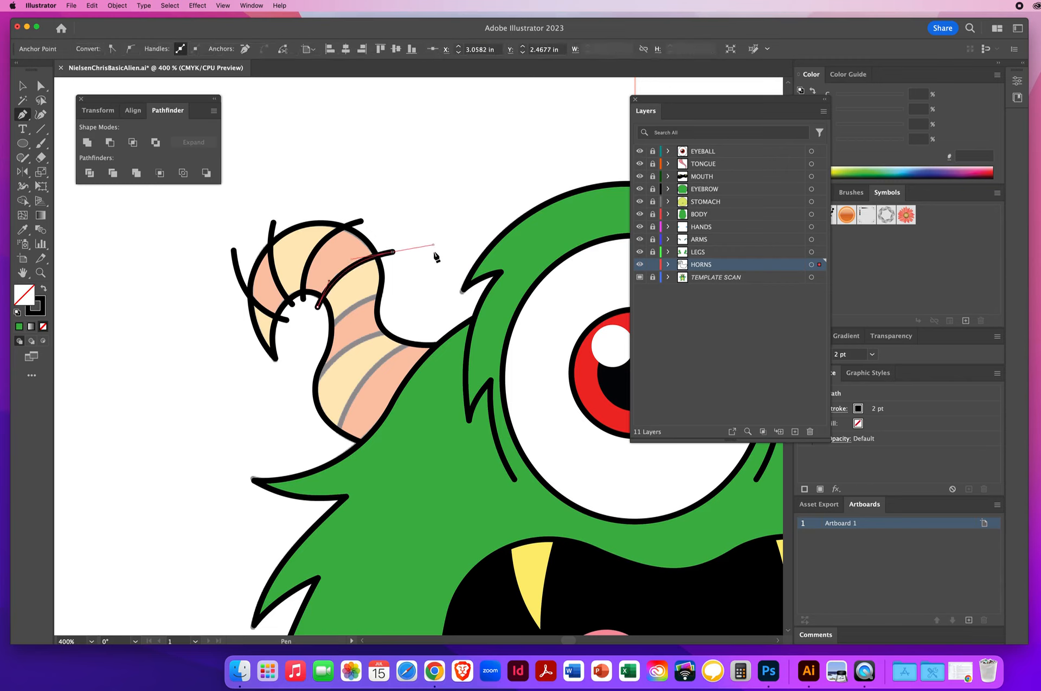
{"action": "left_click", "coordinate": [414, 288], "text": "super"}
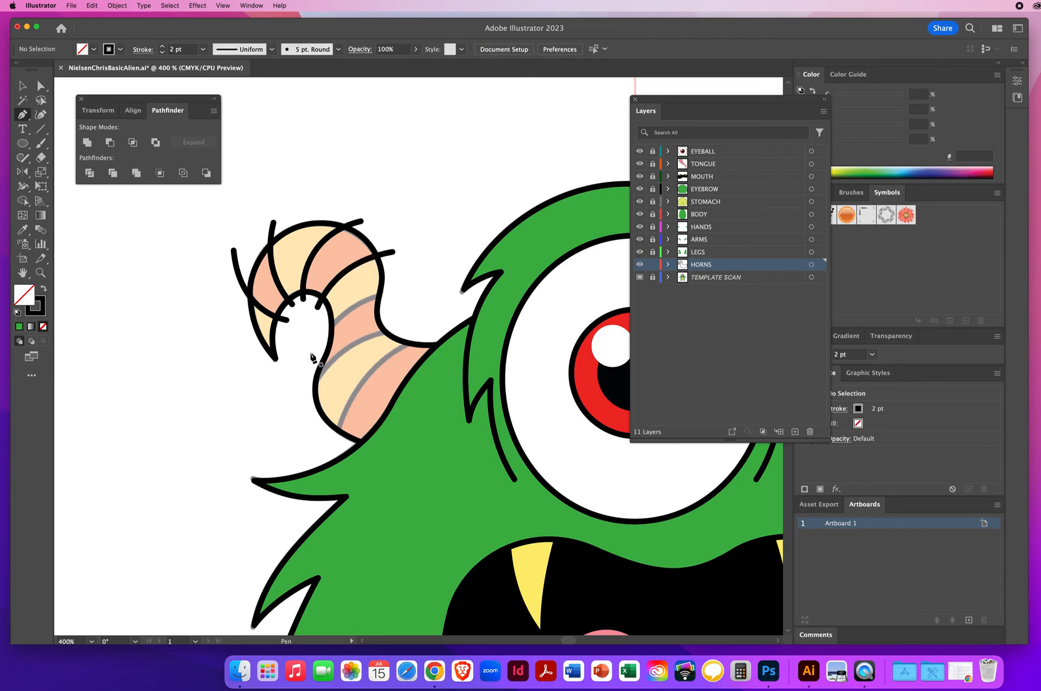
{"action": "left_click_drag", "start_coordinate": [323, 335], "coordinate": [341, 312]}
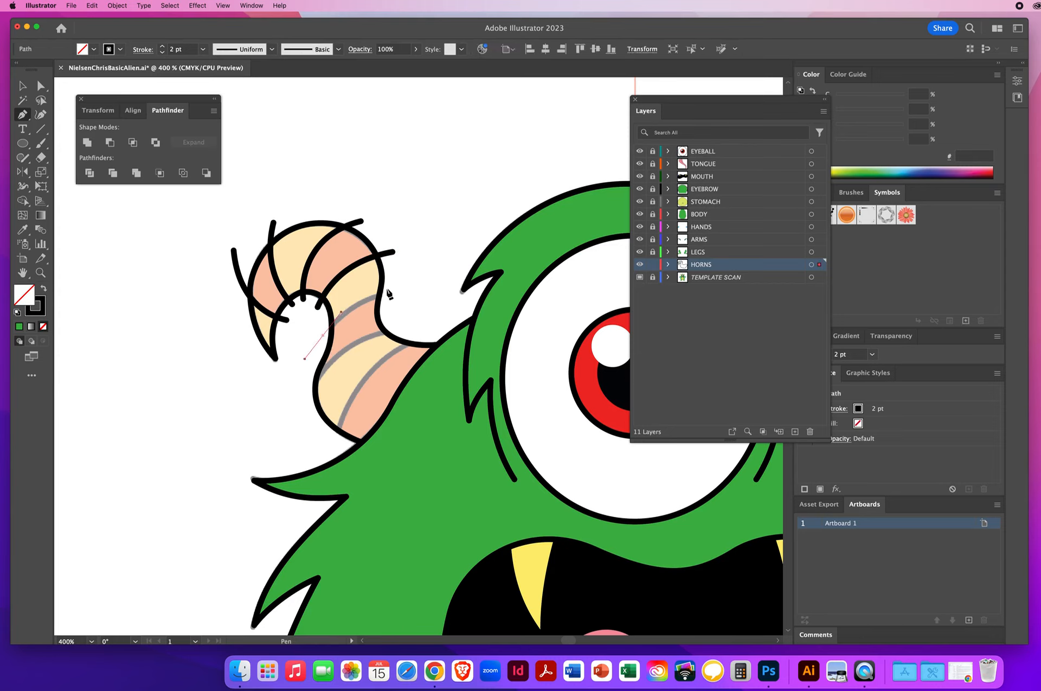
{"action": "left_click_drag", "start_coordinate": [402, 293], "coordinate": [439, 292]}
{"action": "key", "text": "super"}
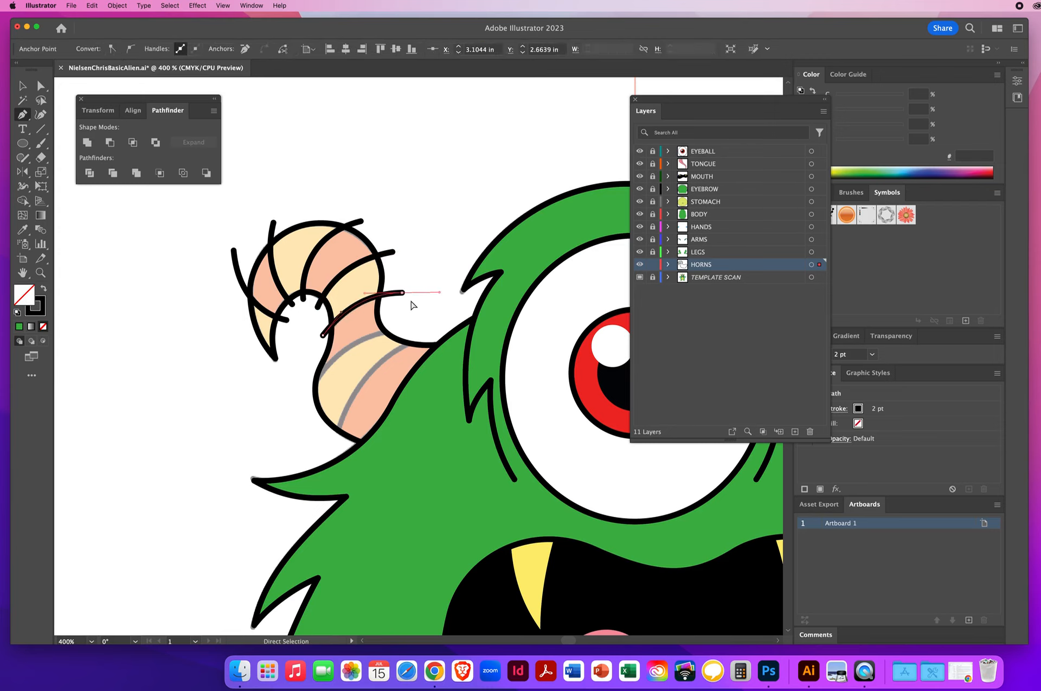
{"action": "left_click", "coordinate": [410, 307], "text": "super"}
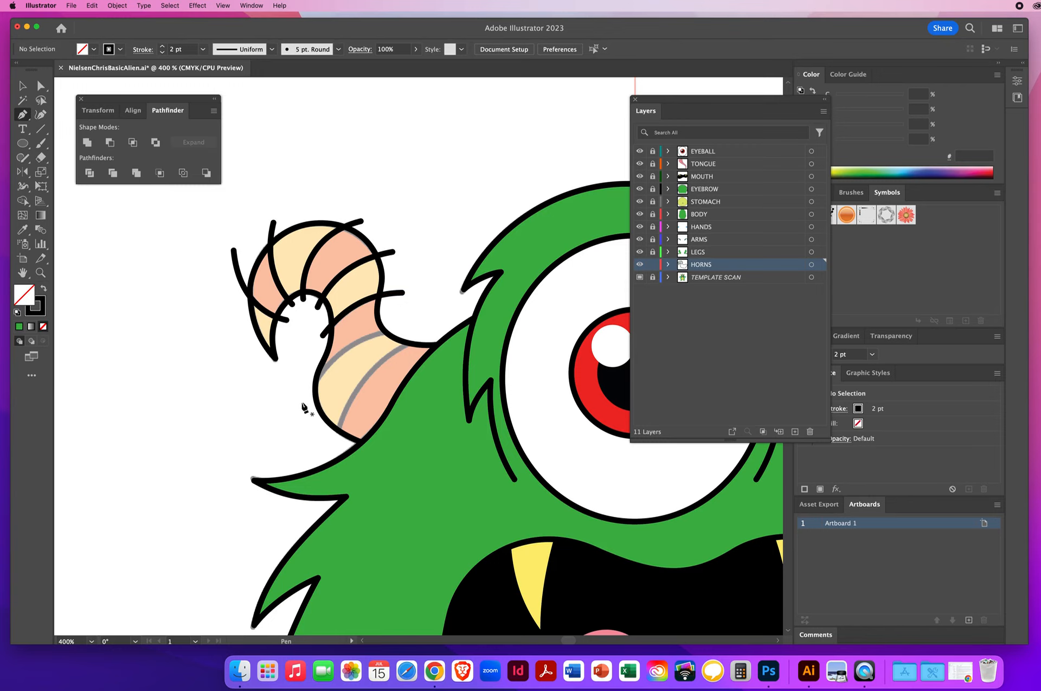
Step: Draw the last two crease lines across the base of the horn, extending past its outline
{"action": "left_click_drag", "start_coordinate": [301, 402], "coordinate": [327, 361]}
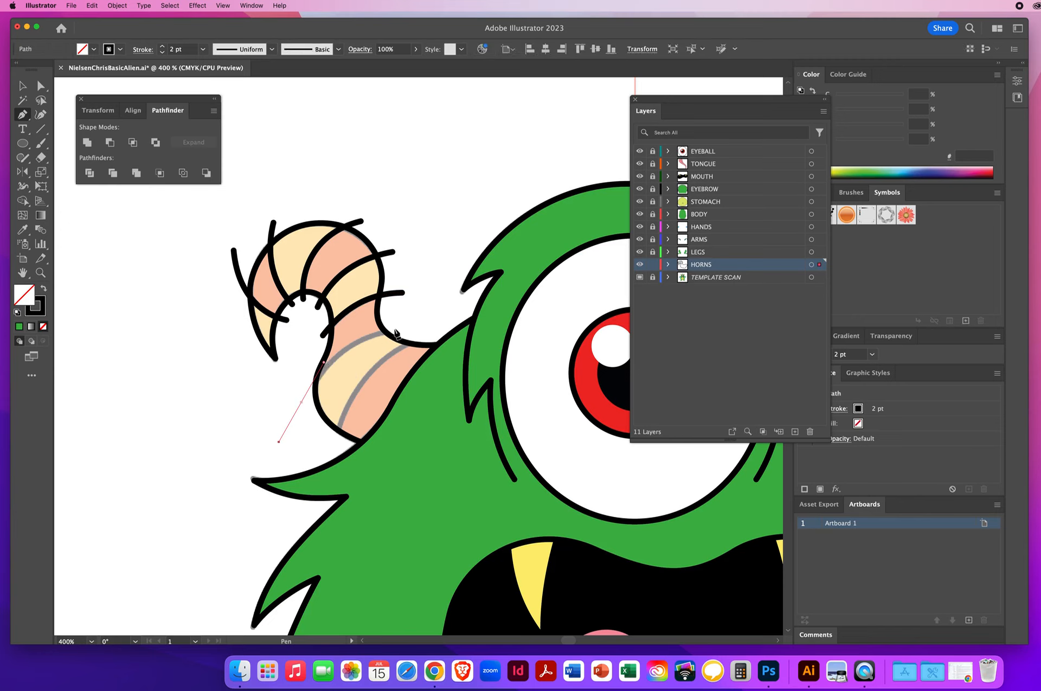
{"action": "left_click_drag", "start_coordinate": [407, 327], "coordinate": [465, 321]}
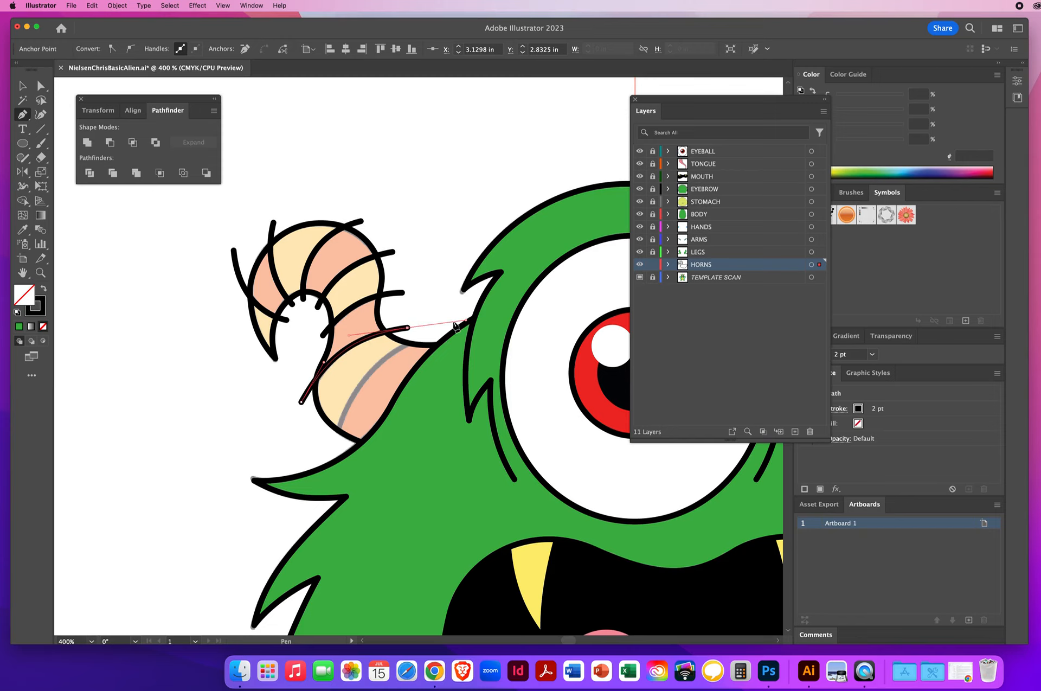
{"action": "left_click", "coordinate": [428, 279], "text": "super"}
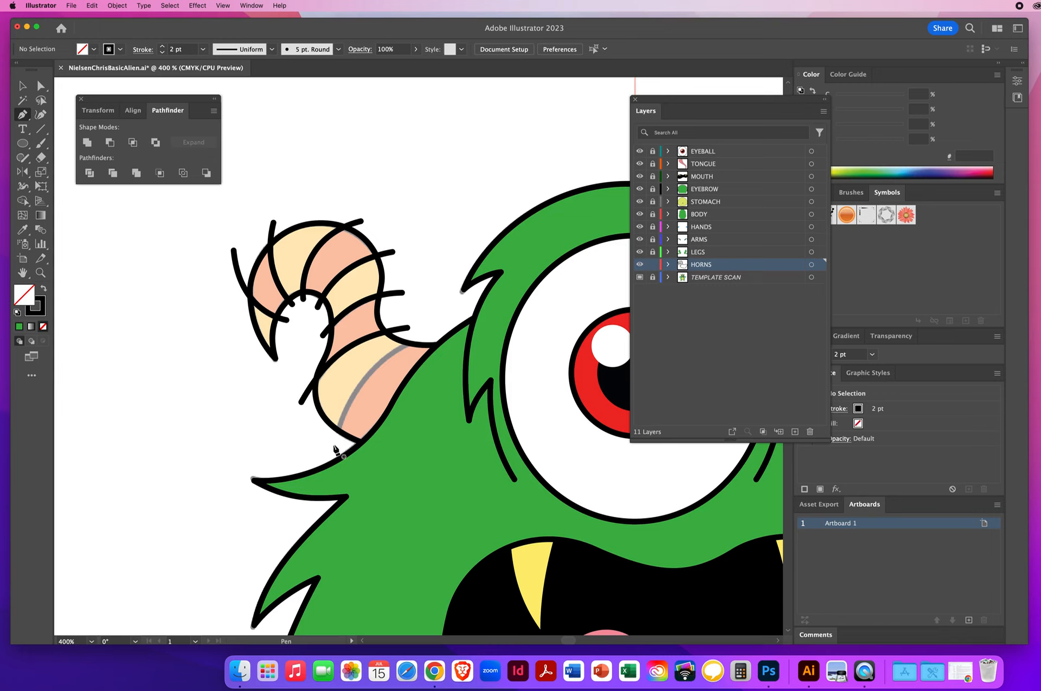
{"action": "left_click_drag", "start_coordinate": [333, 445], "coordinate": [348, 399]}
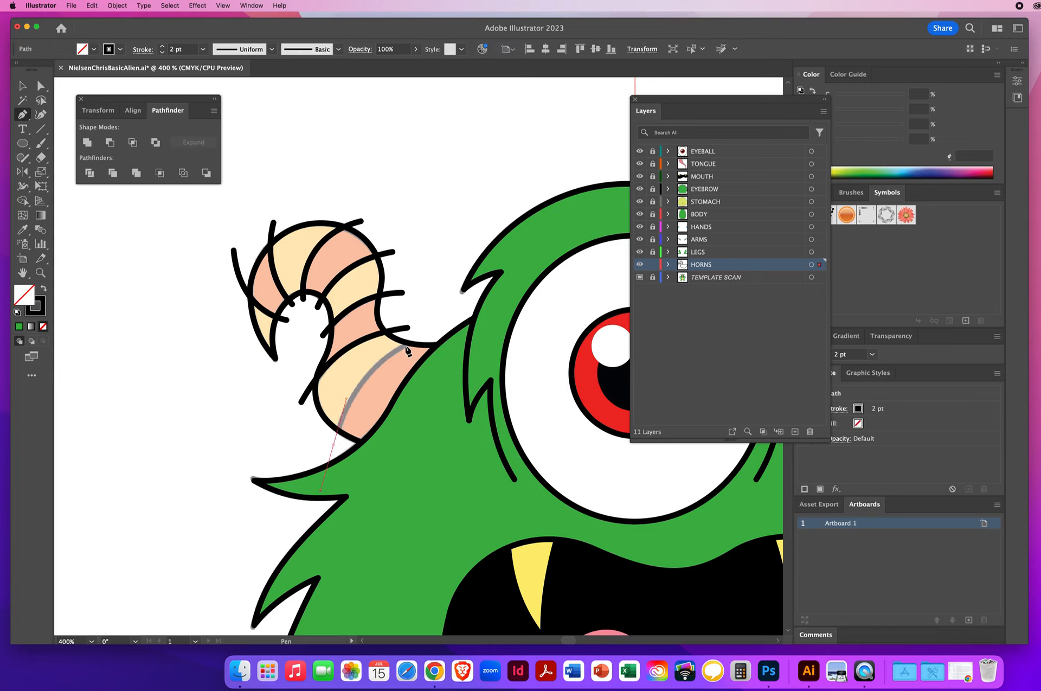
{"action": "left_click_drag", "start_coordinate": [432, 335], "coordinate": [492, 316]}
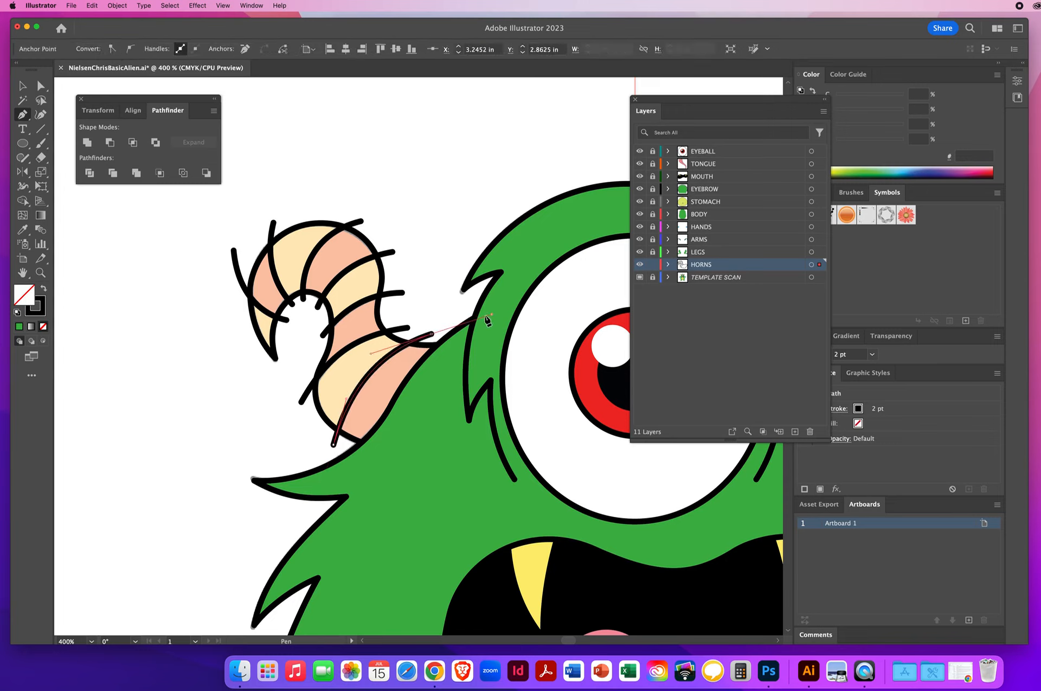
{"action": "left_click", "coordinate": [381, 192], "text": "super"}
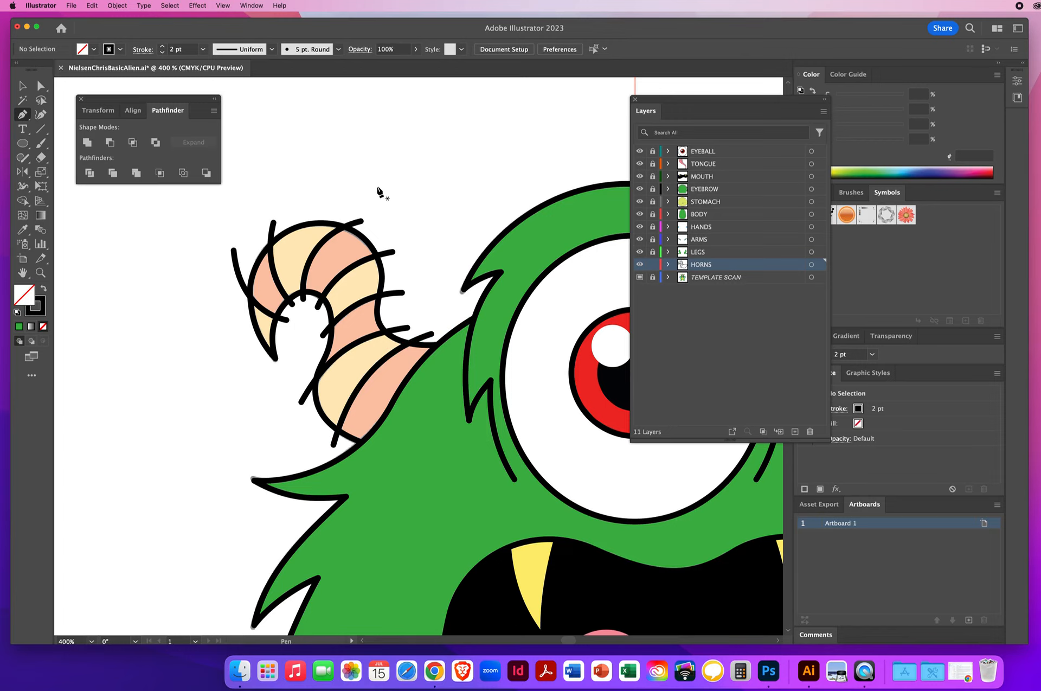
Step: Select the horn outline together with all its crease lines and split them into separate pieces with Pathfinder Divide
{"action": "left_click", "coordinate": [22, 87]}
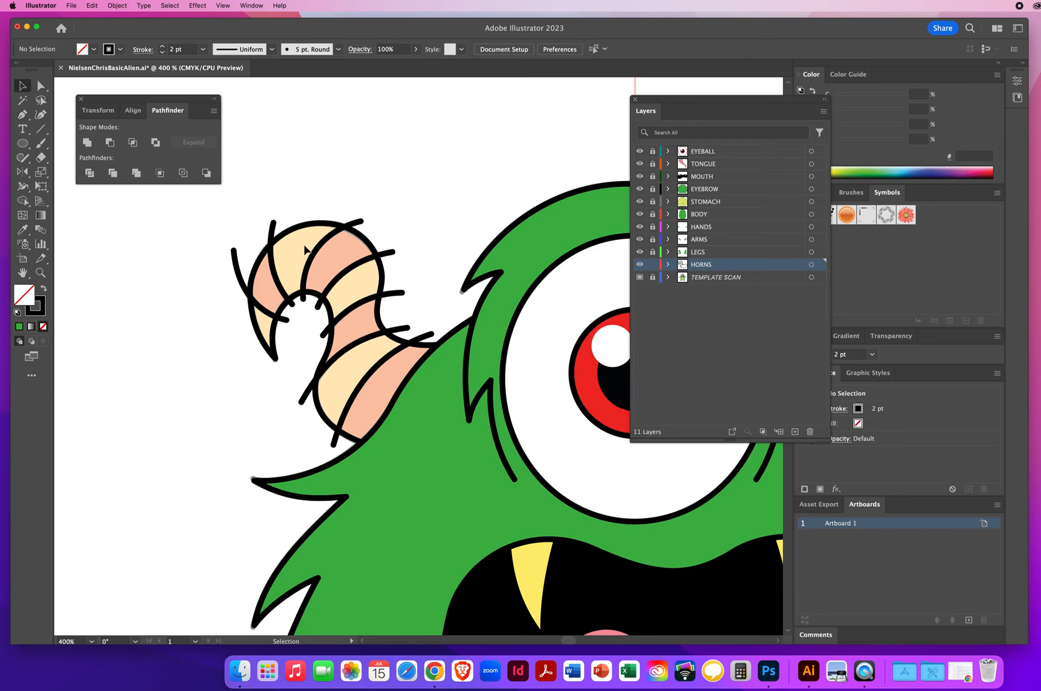
{"action": "left_click", "coordinate": [340, 251]}
{"action": "left_click", "coordinate": [355, 306]}
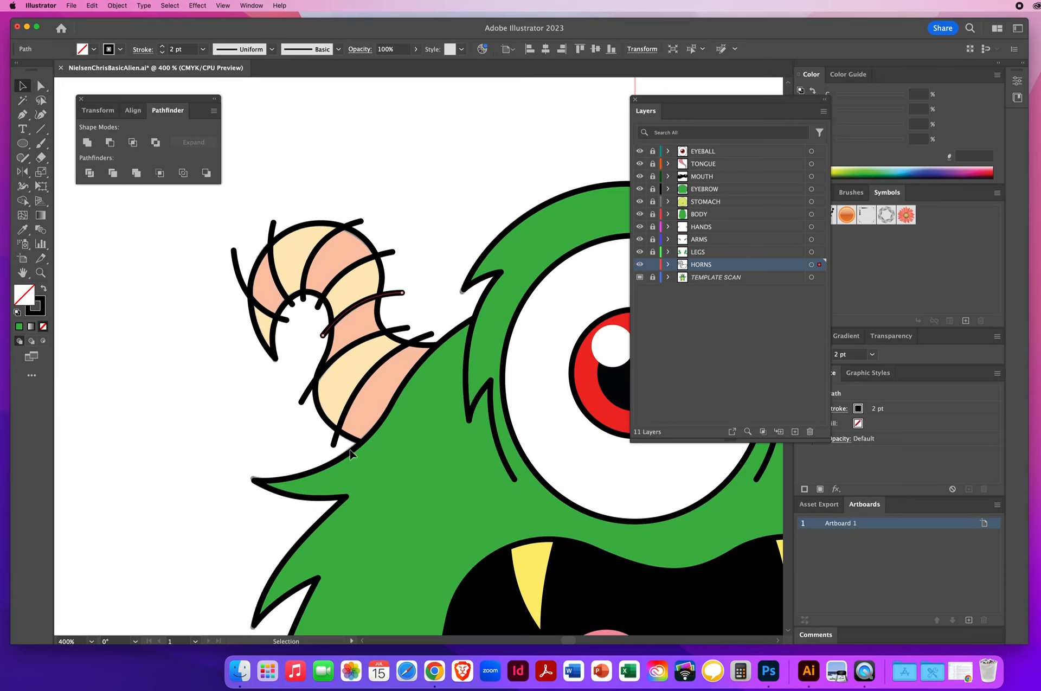
{"action": "left_click", "coordinate": [307, 237]}
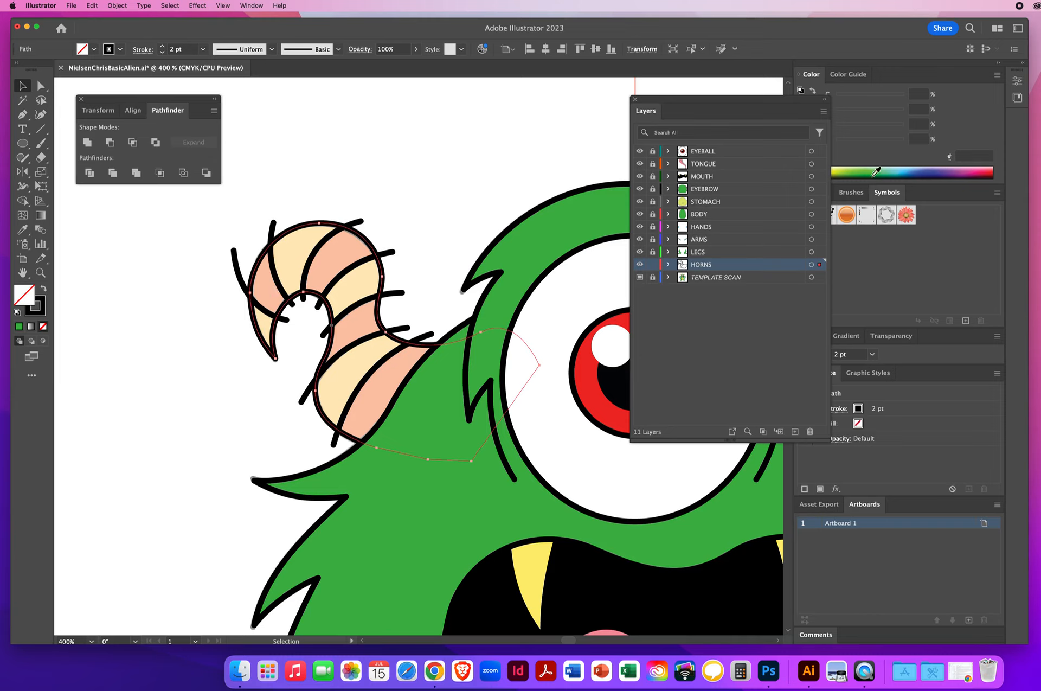
{"action": "left_click", "coordinate": [838, 169]}
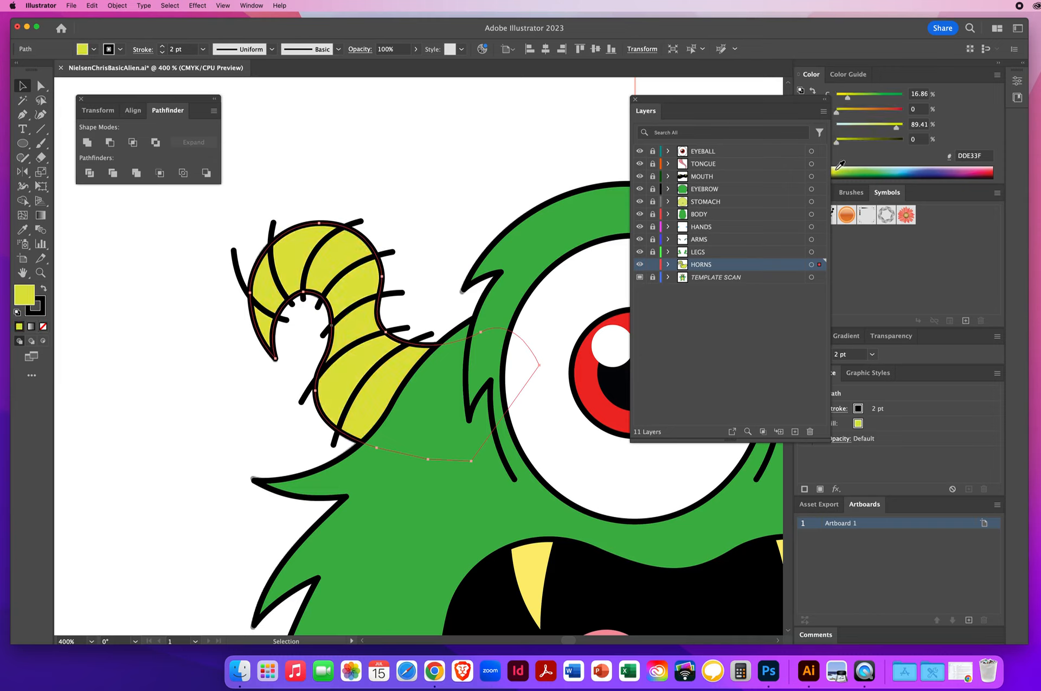
{"action": "left_click", "coordinate": [43, 326]}
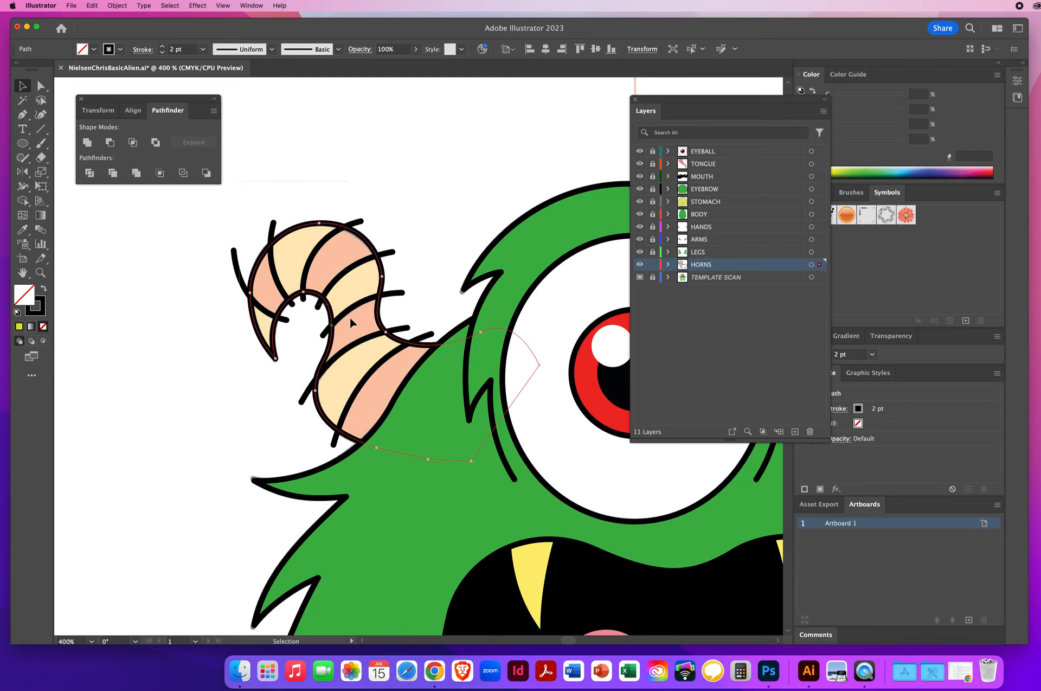
{"action": "key", "text": "super+a"}
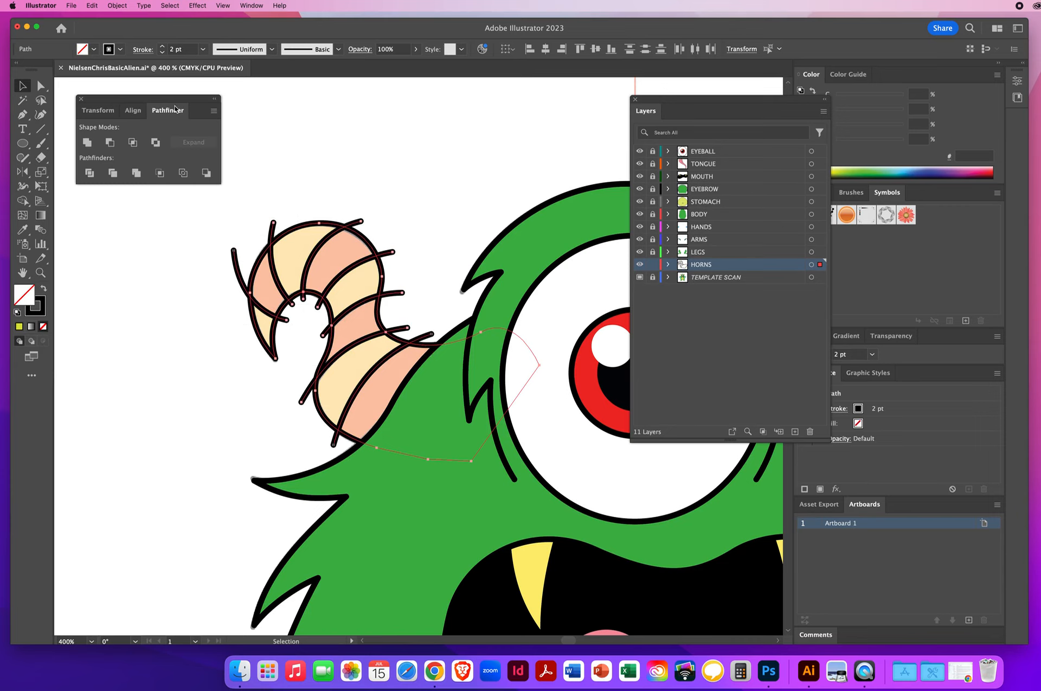
{"action": "left_click", "coordinate": [90, 173]}
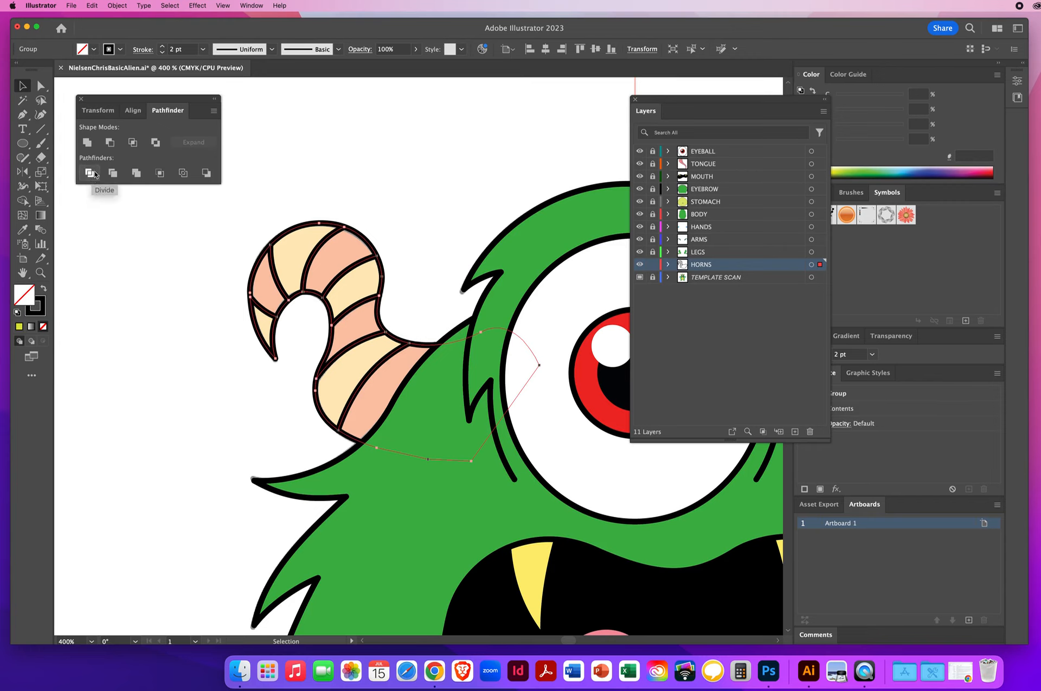
Step: Ungroup the divided horn pieces and deselect them
{"action": "left_click", "coordinate": [118, 6]}
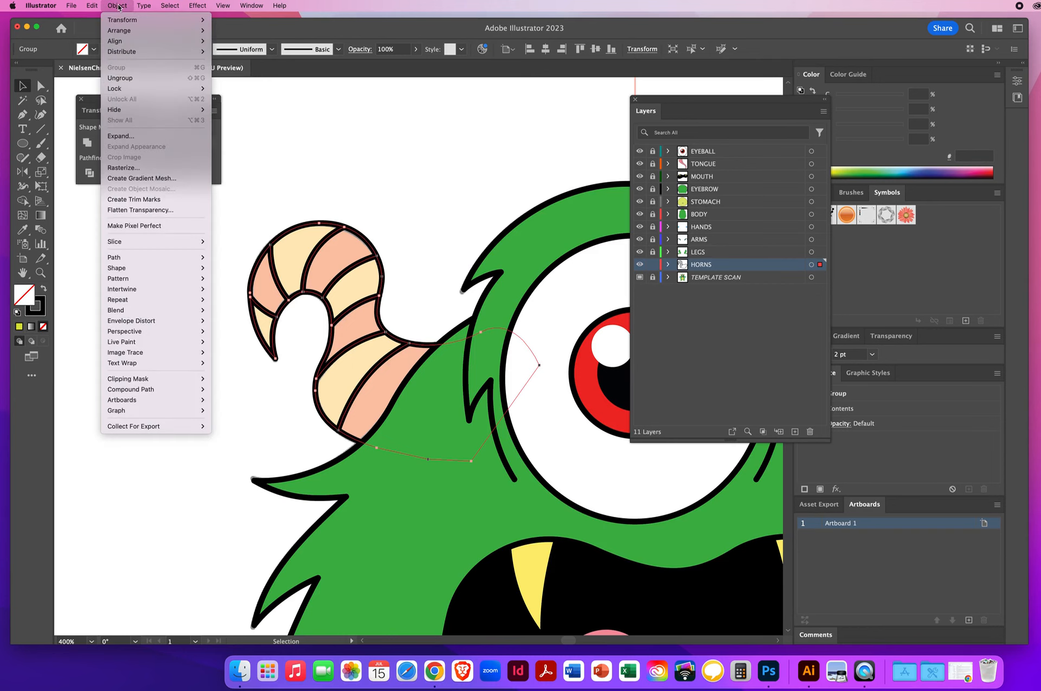
{"action": "left_click", "coordinate": [121, 79]}
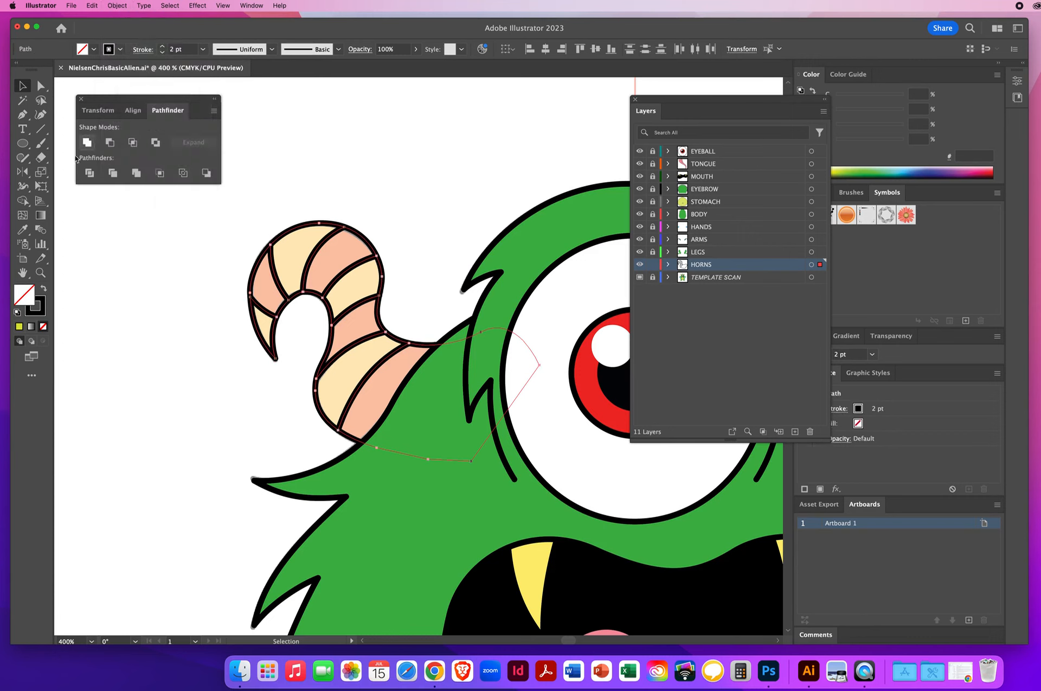
{"action": "left_click", "coordinate": [149, 257]}
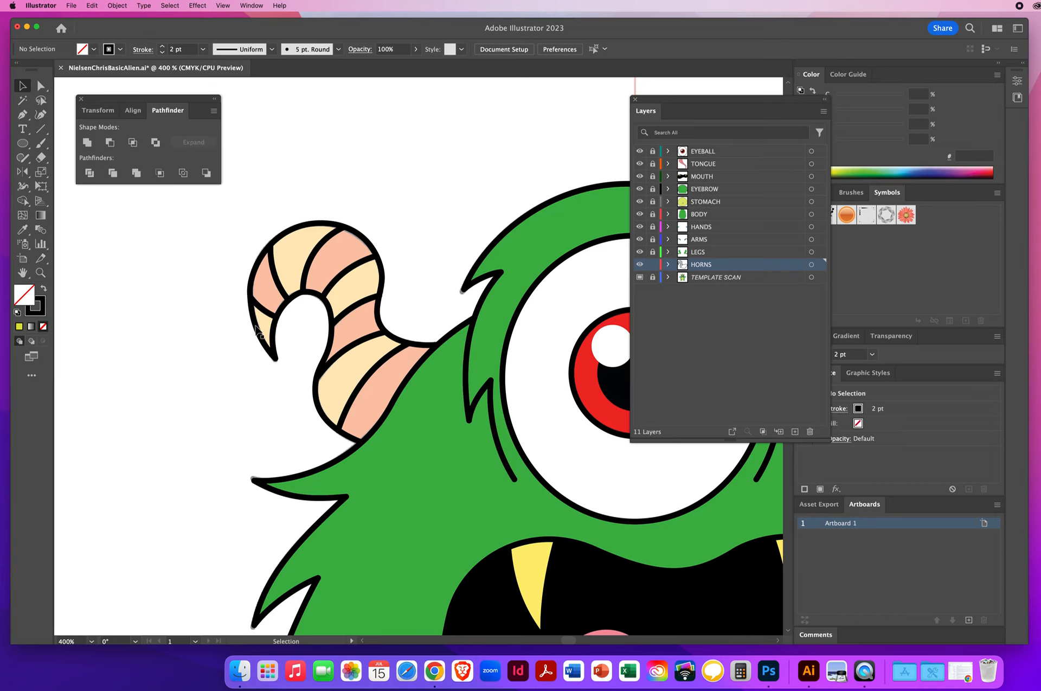
Step: Select alternating horn segments and fill them with orange FCBD1E using the Eyedropper
{"action": "left_click", "coordinate": [256, 328]}
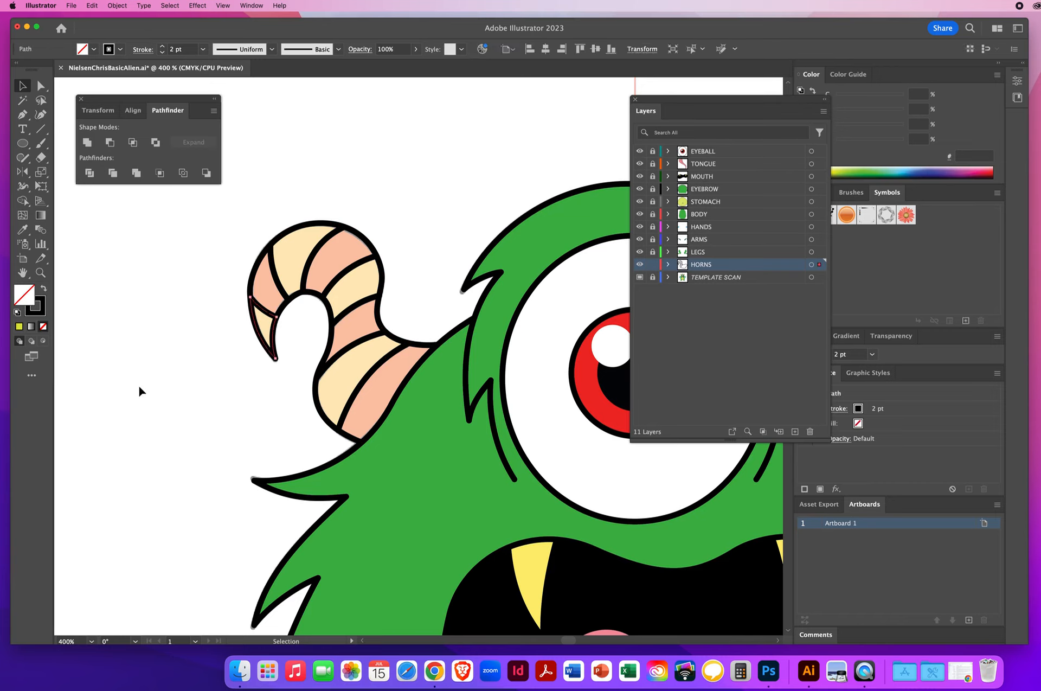
{"action": "left_click", "coordinate": [300, 231], "text": "shift"}
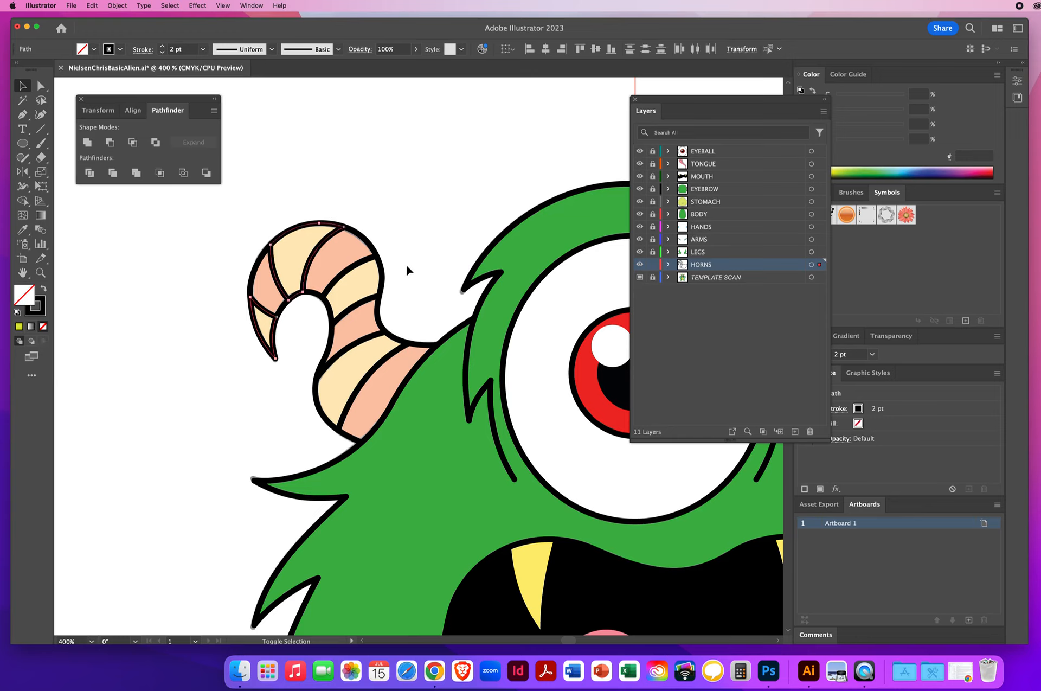
{"action": "left_click", "coordinate": [383, 279], "text": "shift"}
{"action": "left_click", "coordinate": [397, 343], "text": "shift"}
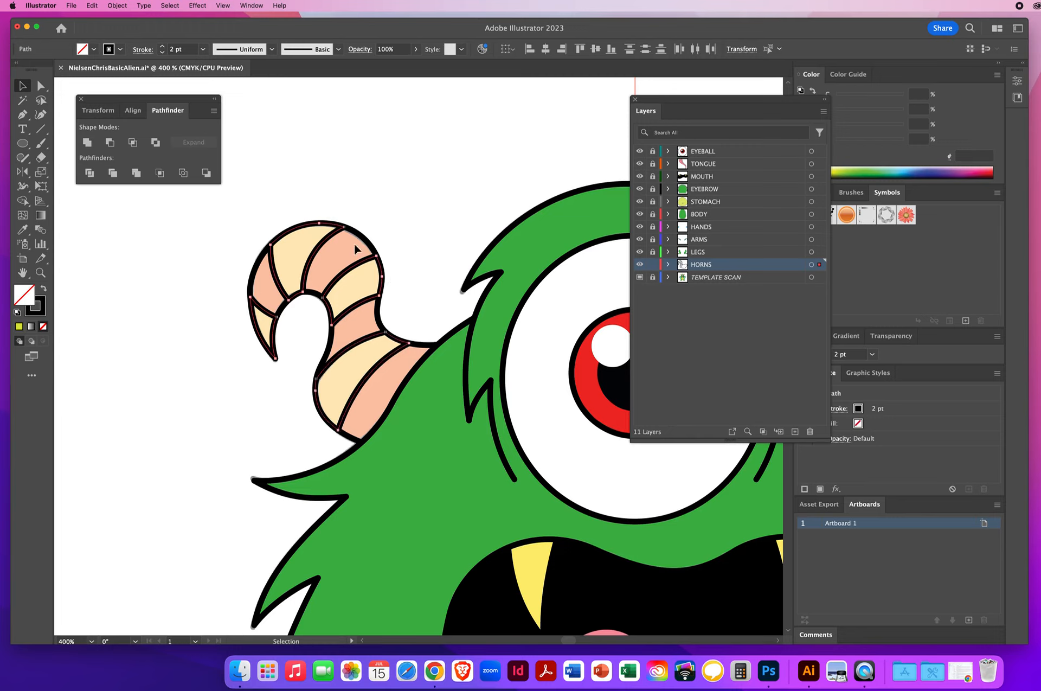
{"action": "left_click", "coordinate": [22, 230]}
{"action": "left_click", "coordinate": [294, 242]}
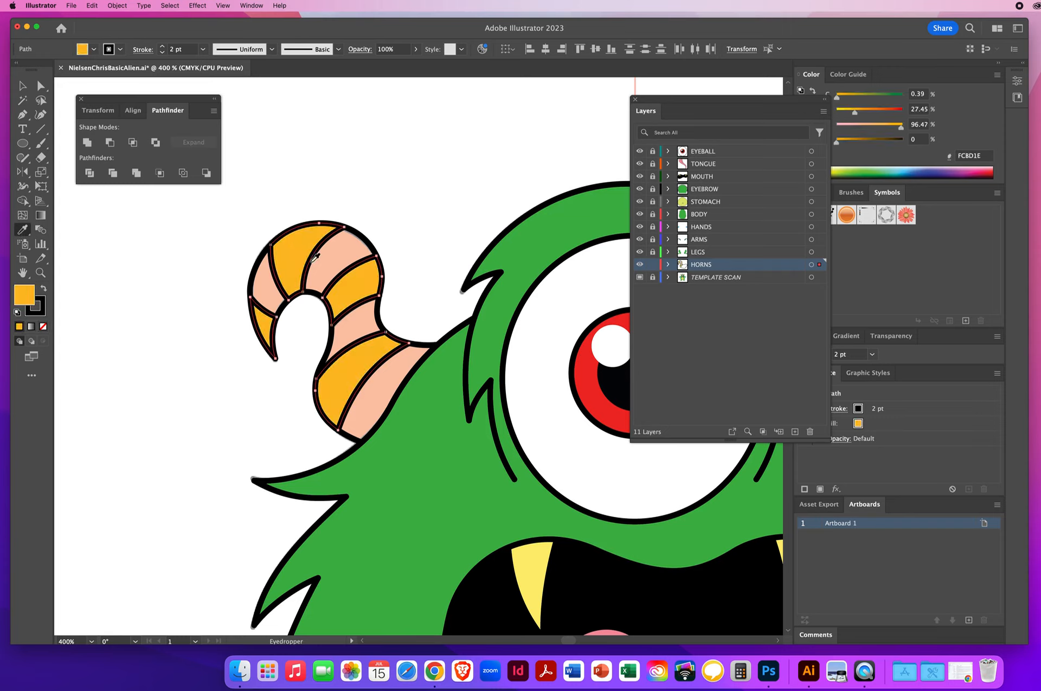
Step: Select the remaining horn segments and fill them with red EF4824 using the Eyedropper
{"action": "left_click", "coordinate": [22, 86]}
{"action": "left_click", "coordinate": [256, 274]}
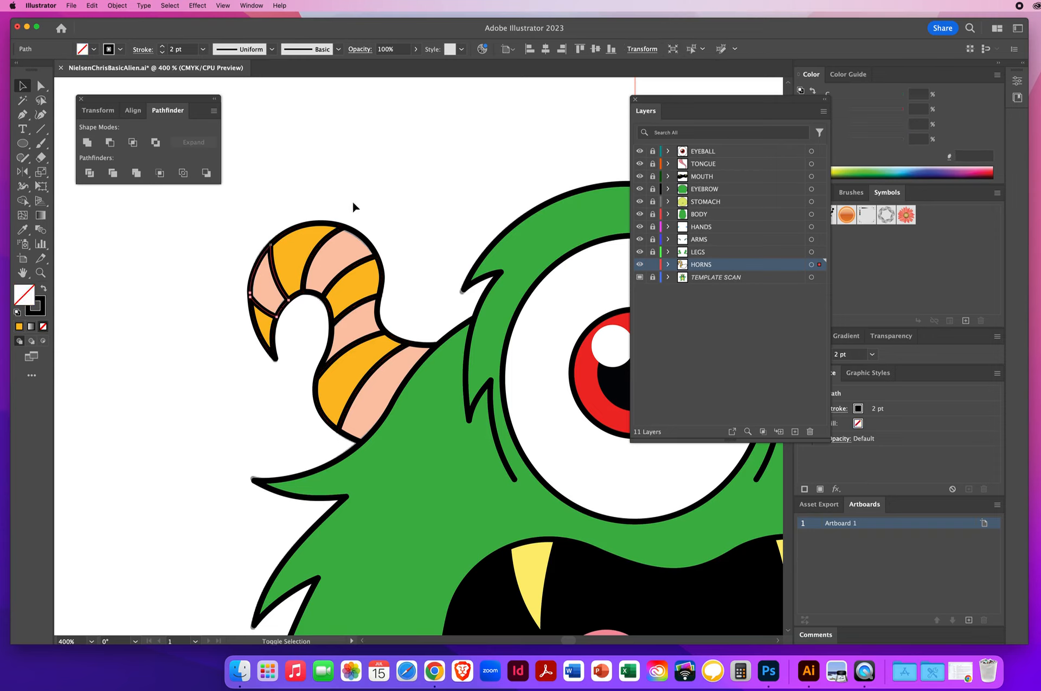
{"action": "left_click", "coordinate": [360, 235], "text": "shift"}
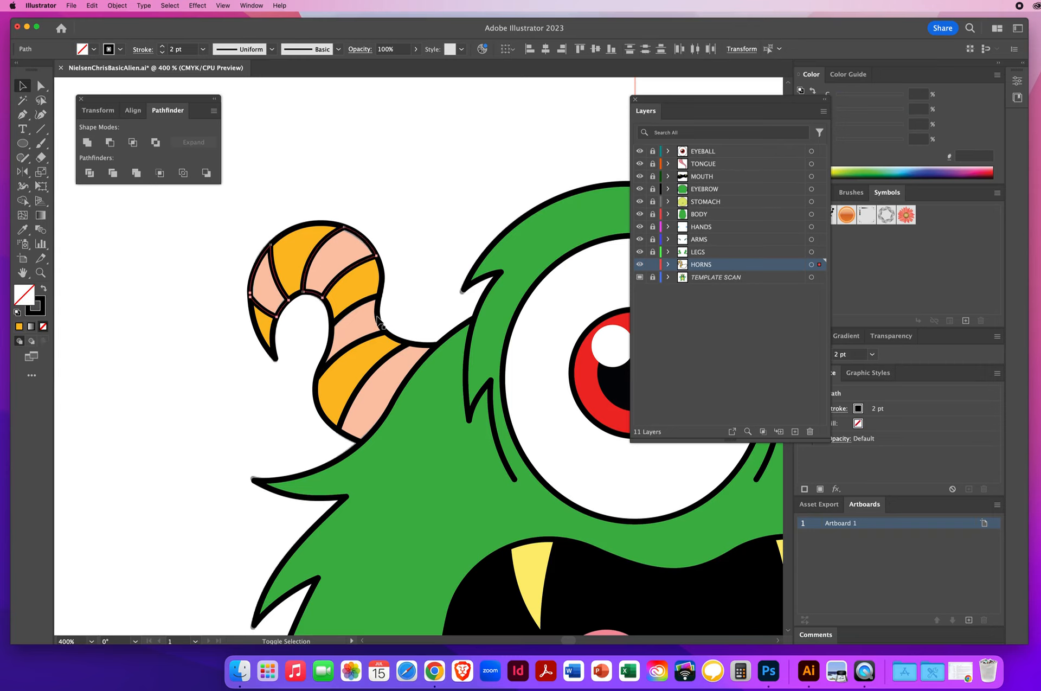
{"action": "left_click", "coordinate": [377, 321], "text": "shift"}
{"action": "left_click", "coordinate": [424, 350], "text": "shift"}
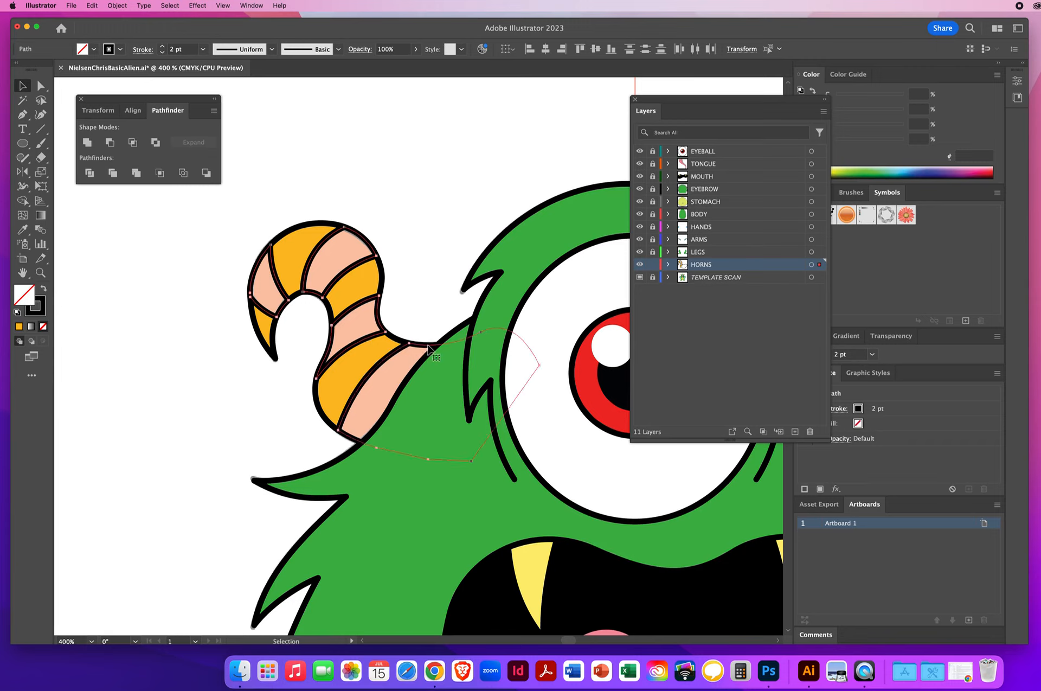
{"action": "left_click", "coordinate": [24, 231]}
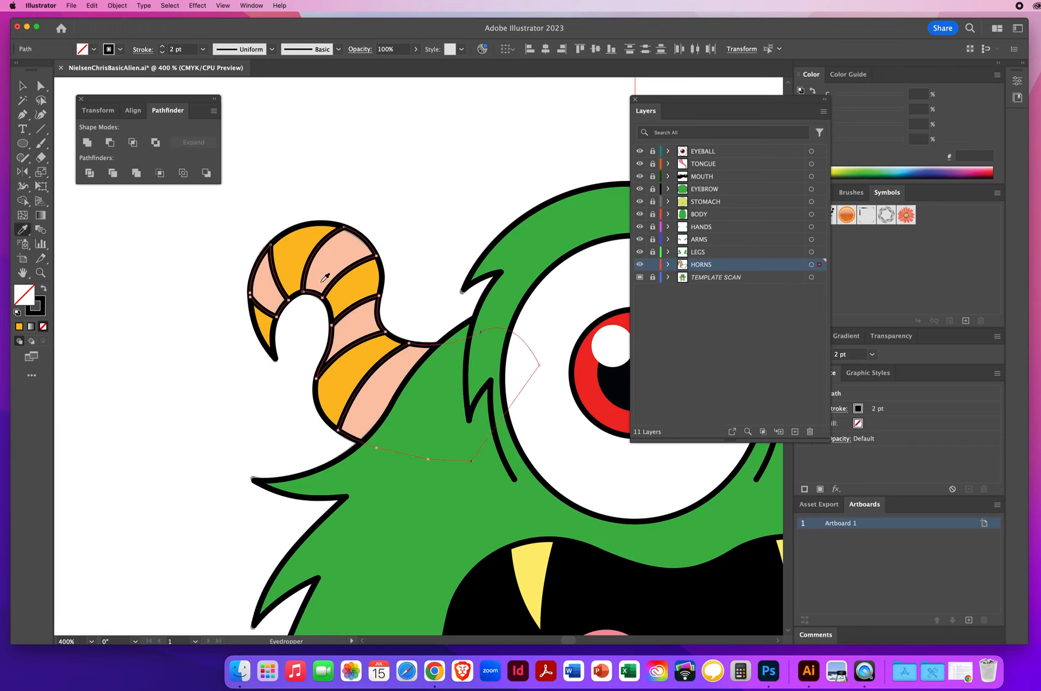
{"action": "left_click", "coordinate": [338, 253]}
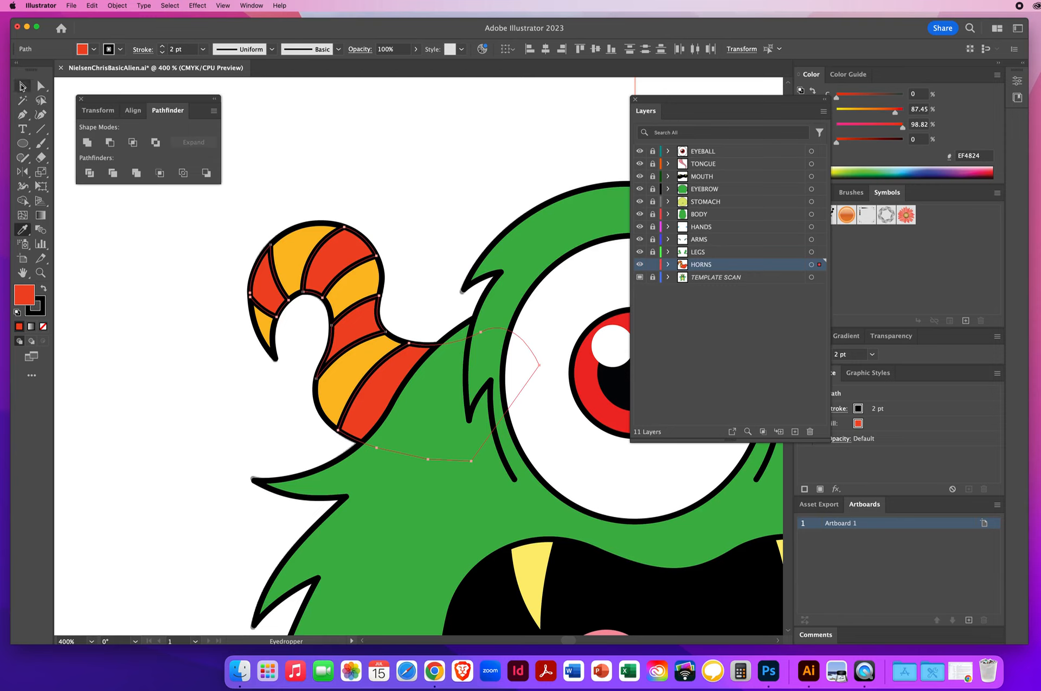
Step: Select the finished horn and reflect a copy across the vertical centre line to create the opposite horn
{"action": "left_click", "coordinate": [22, 85]}
{"action": "key", "text": "super+a"}
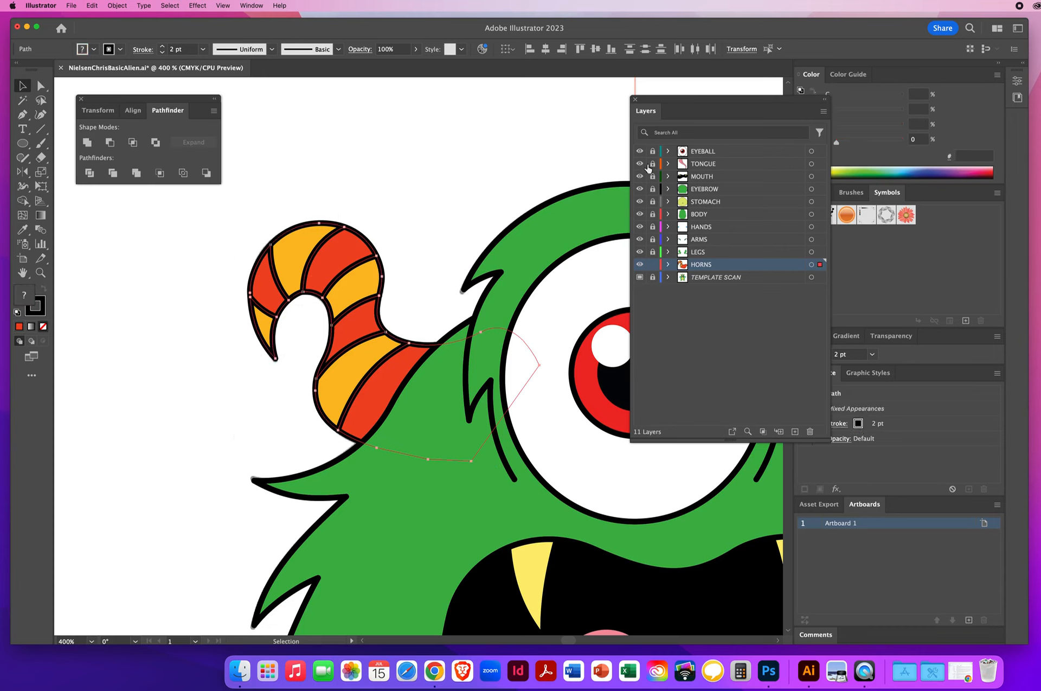
{"action": "left_click_drag", "start_coordinate": [229, 204], "coordinate": [554, 391]}
{"action": "left_click_drag", "start_coordinate": [534, 432], "coordinate": [534, 431]}
{"action": "key", "text": "a"}
{"action": "key", "text": "super+0"}
{"action": "key", "text": "v"}
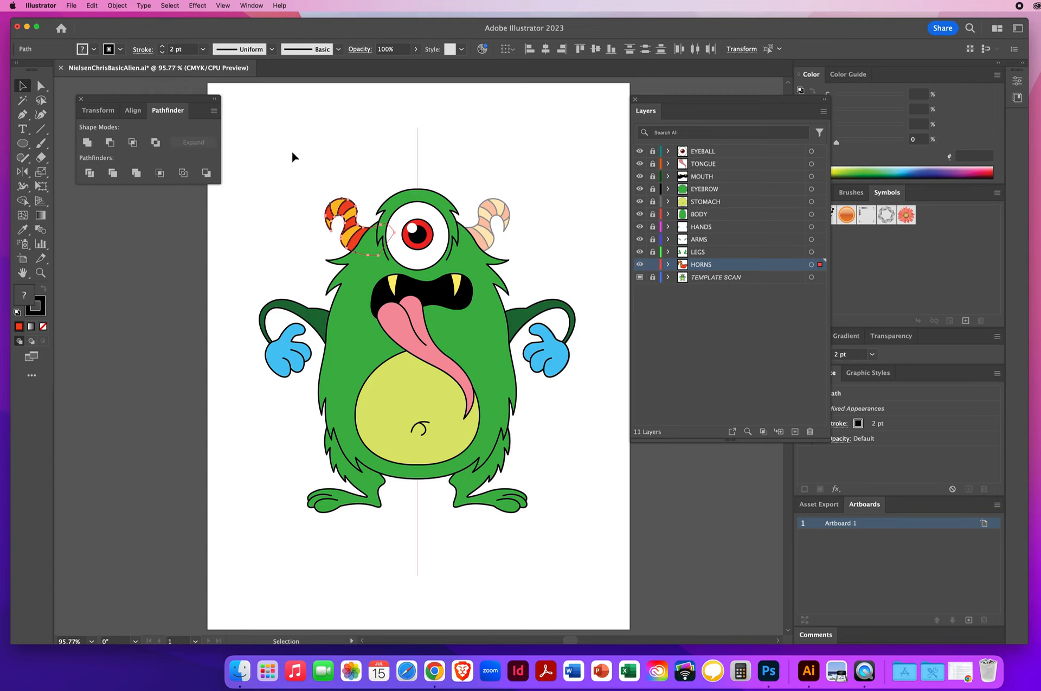
{"action": "left_click_drag", "start_coordinate": [21, 172], "coordinate": [60, 188]}
{"action": "left_click", "coordinate": [417, 163], "text": "alt"}
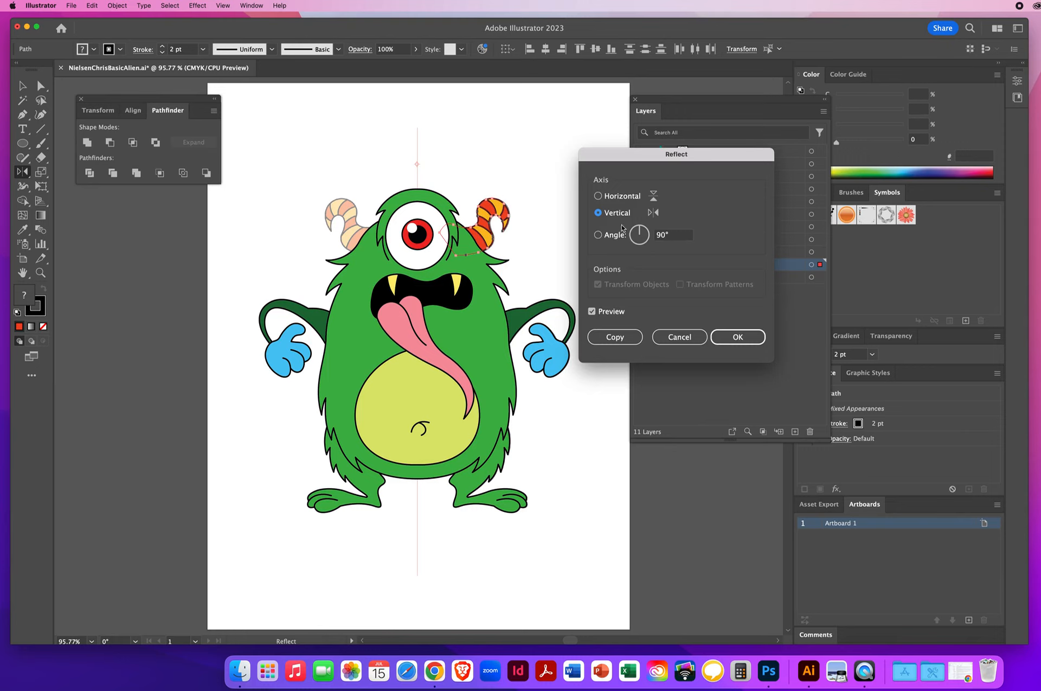
{"action": "left_click", "coordinate": [614, 337]}
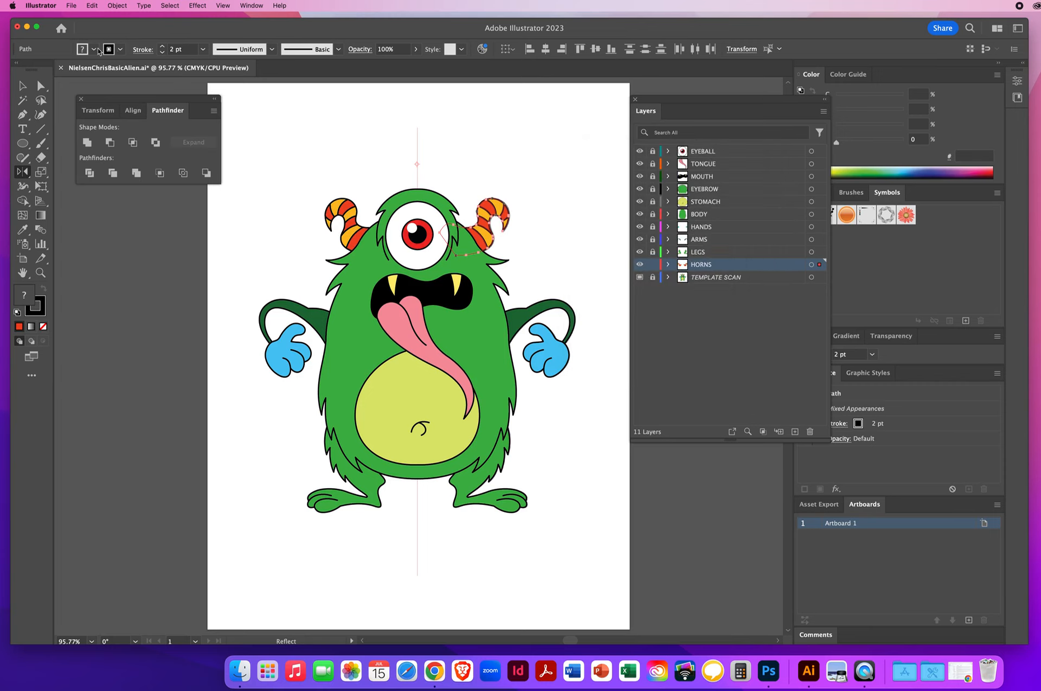
Step: Deselect everything and delete the TEMPLATE SCAN layer
{"action": "left_click", "coordinate": [23, 86]}
{"action": "left_click", "coordinate": [312, 139]}
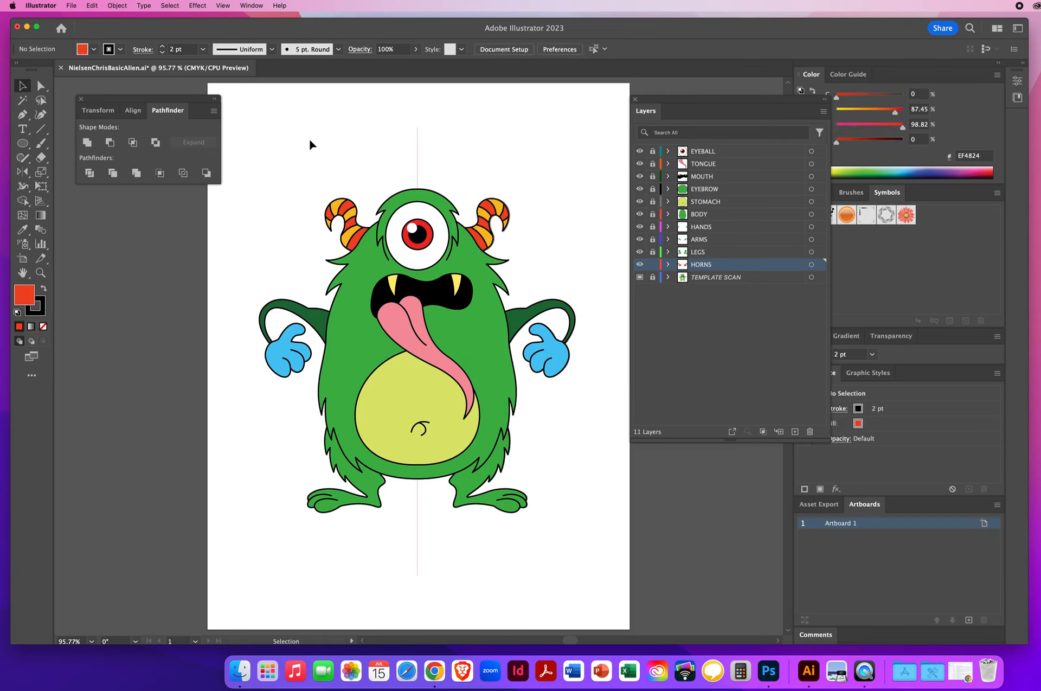
{"action": "left_click", "coordinate": [715, 277]}
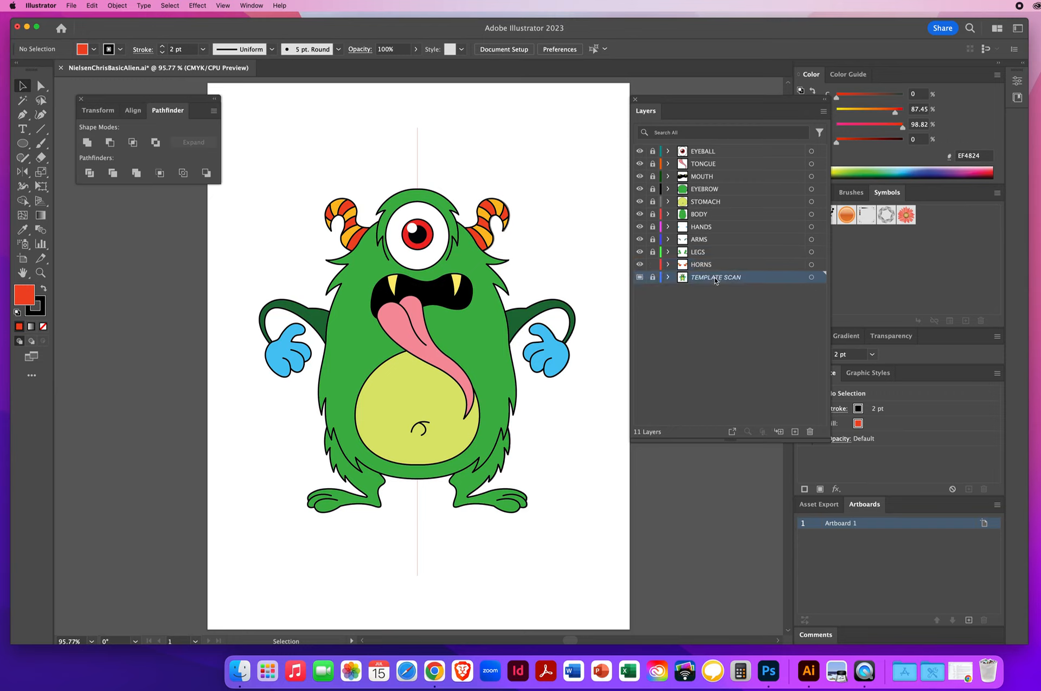
{"action": "left_click_drag", "start_coordinate": [705, 280], "coordinate": [809, 431]}
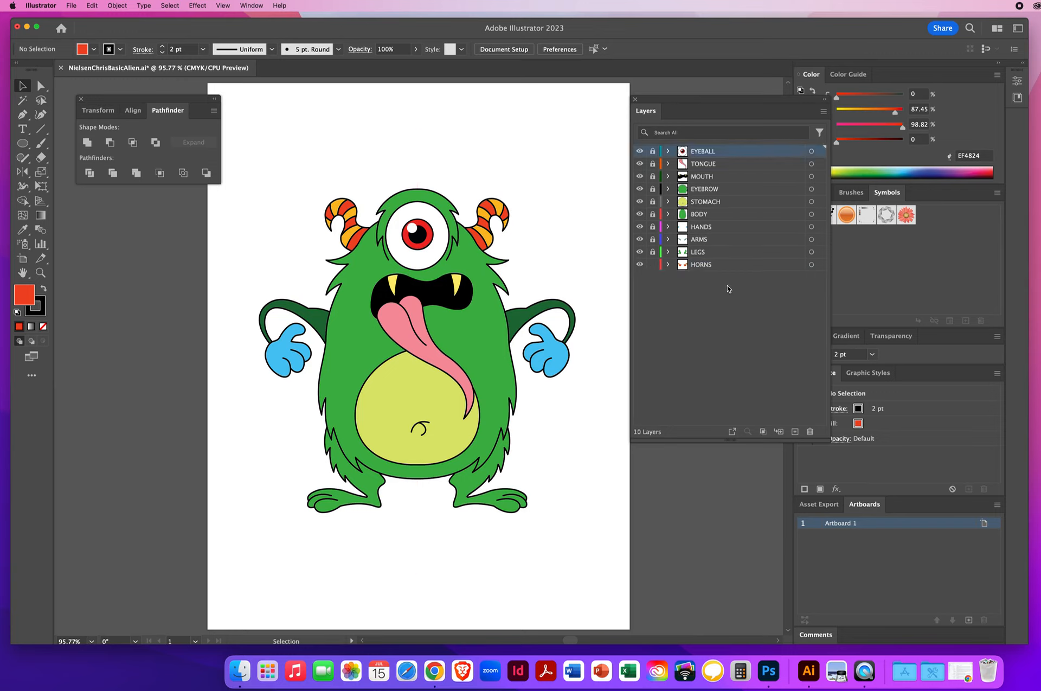
Step: Tidy the panel layout and save the illustration file
{"action": "left_click_drag", "start_coordinate": [653, 154], "coordinate": [654, 259]}
{"action": "left_click_drag", "start_coordinate": [684, 99], "coordinate": [645, 126]}
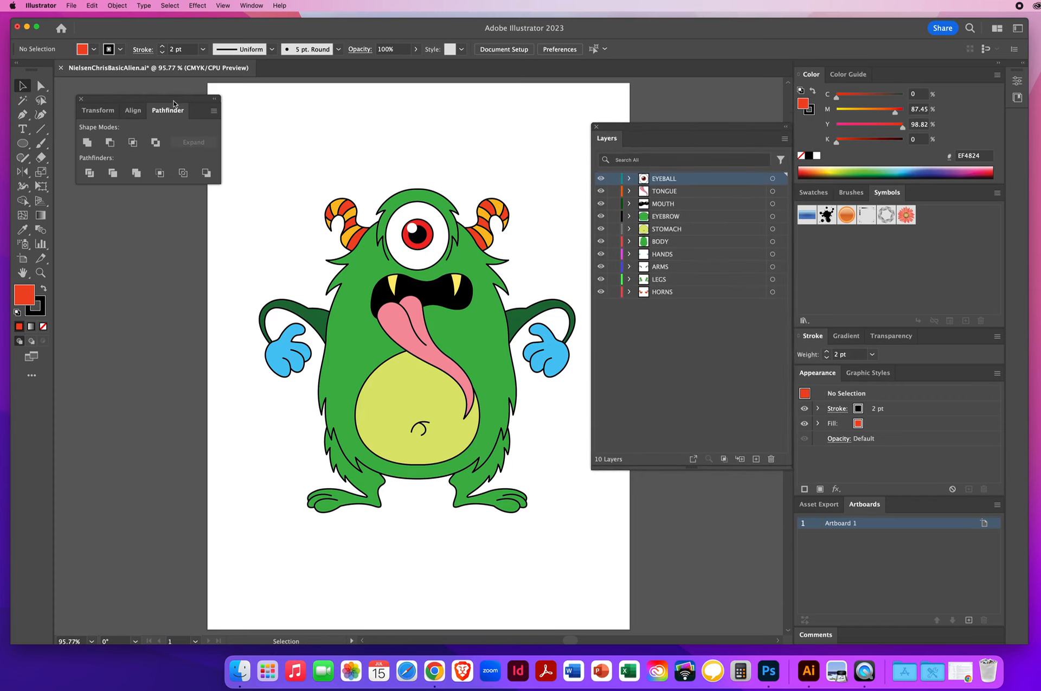
{"action": "left_click_drag", "start_coordinate": [172, 99], "coordinate": [206, 127]}
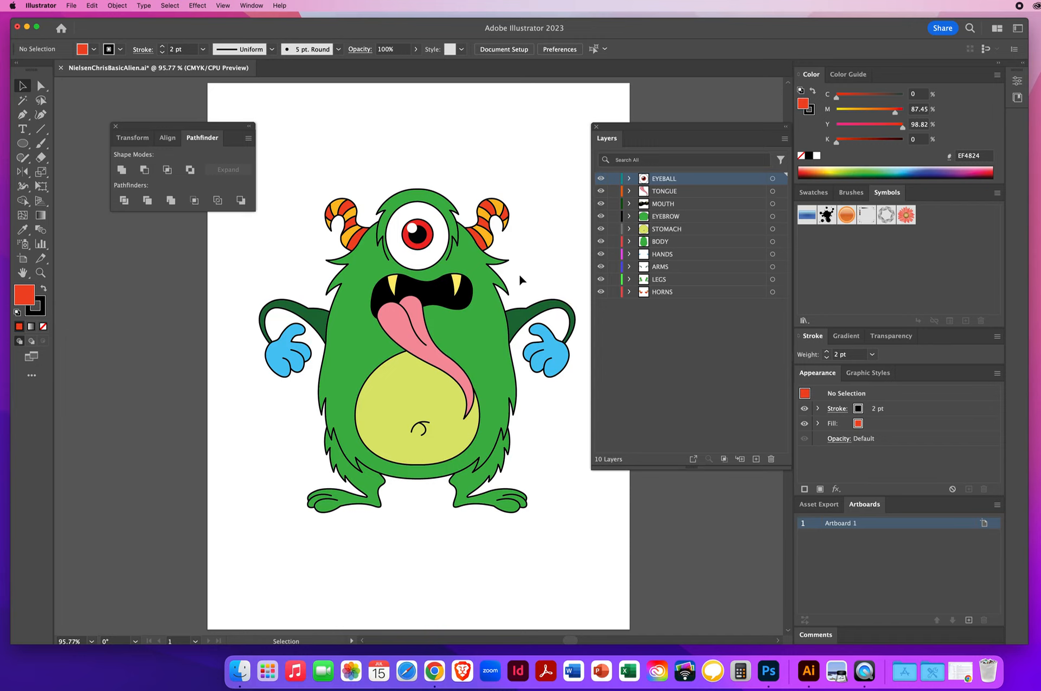
{"action": "left_click", "coordinate": [72, 6]}
{"action": "left_click", "coordinate": [76, 101]}
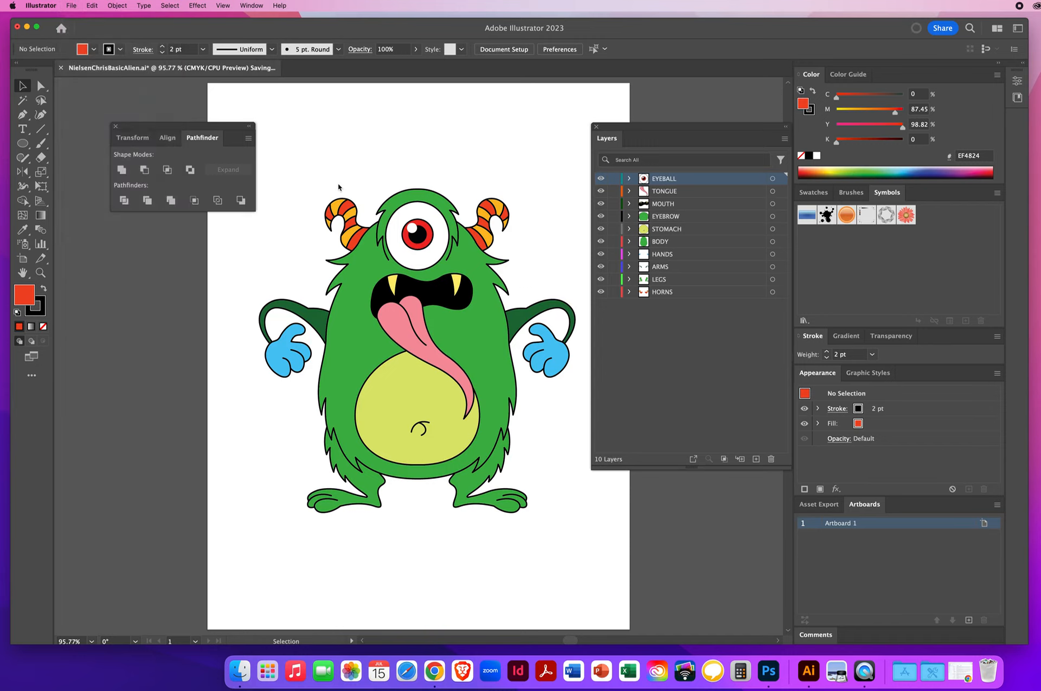